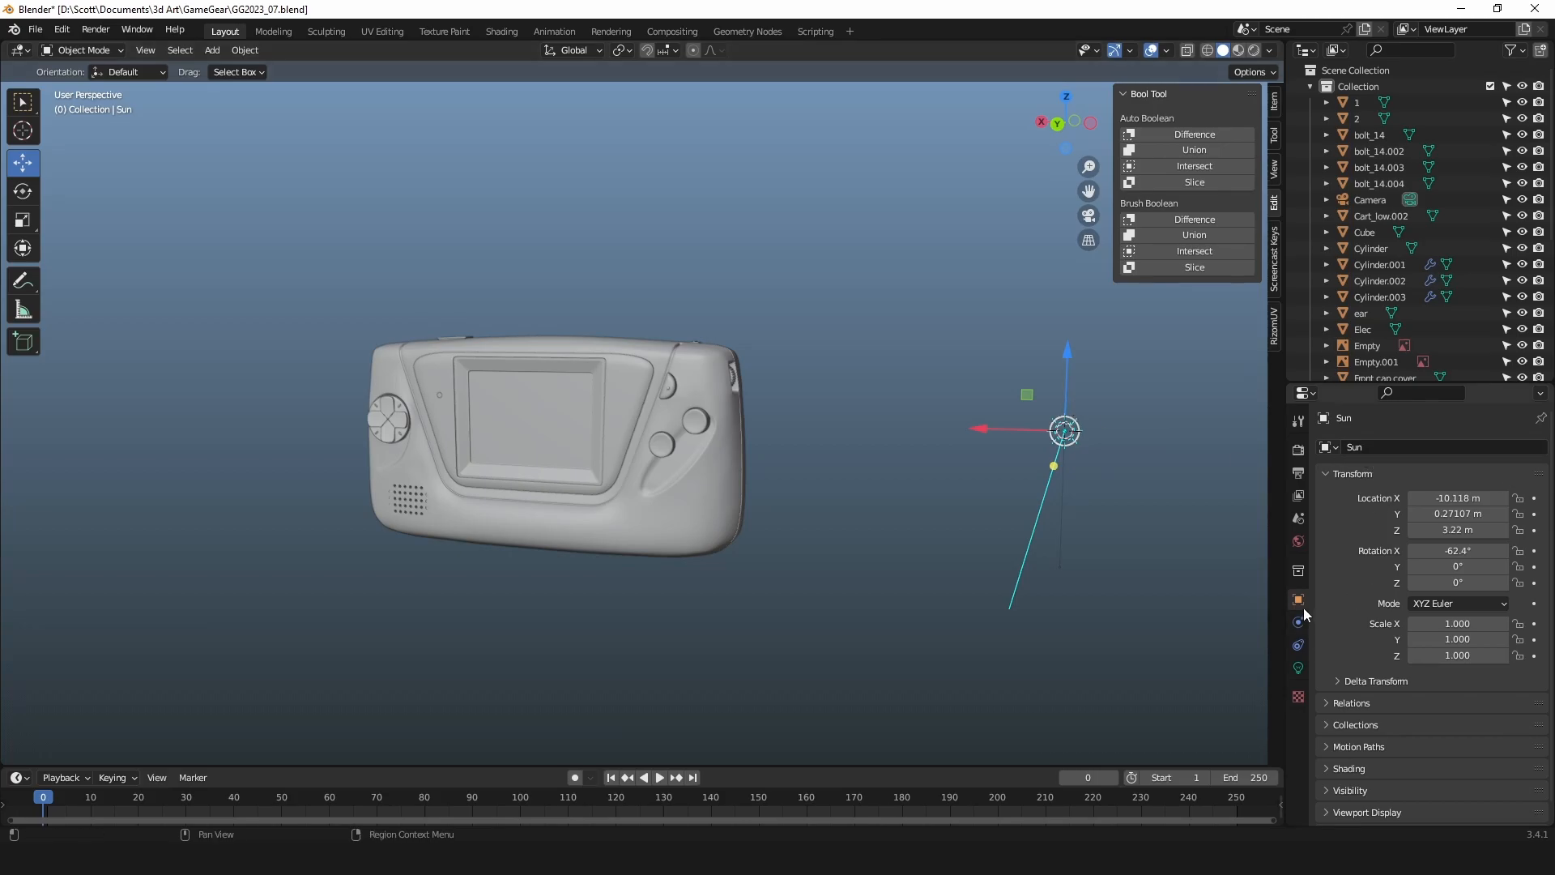
Open the world settings and review the preview and surface options of the clarens_midday_4k.exr environment texture.
middle_click_drag(1103, 447, 1061, 439)
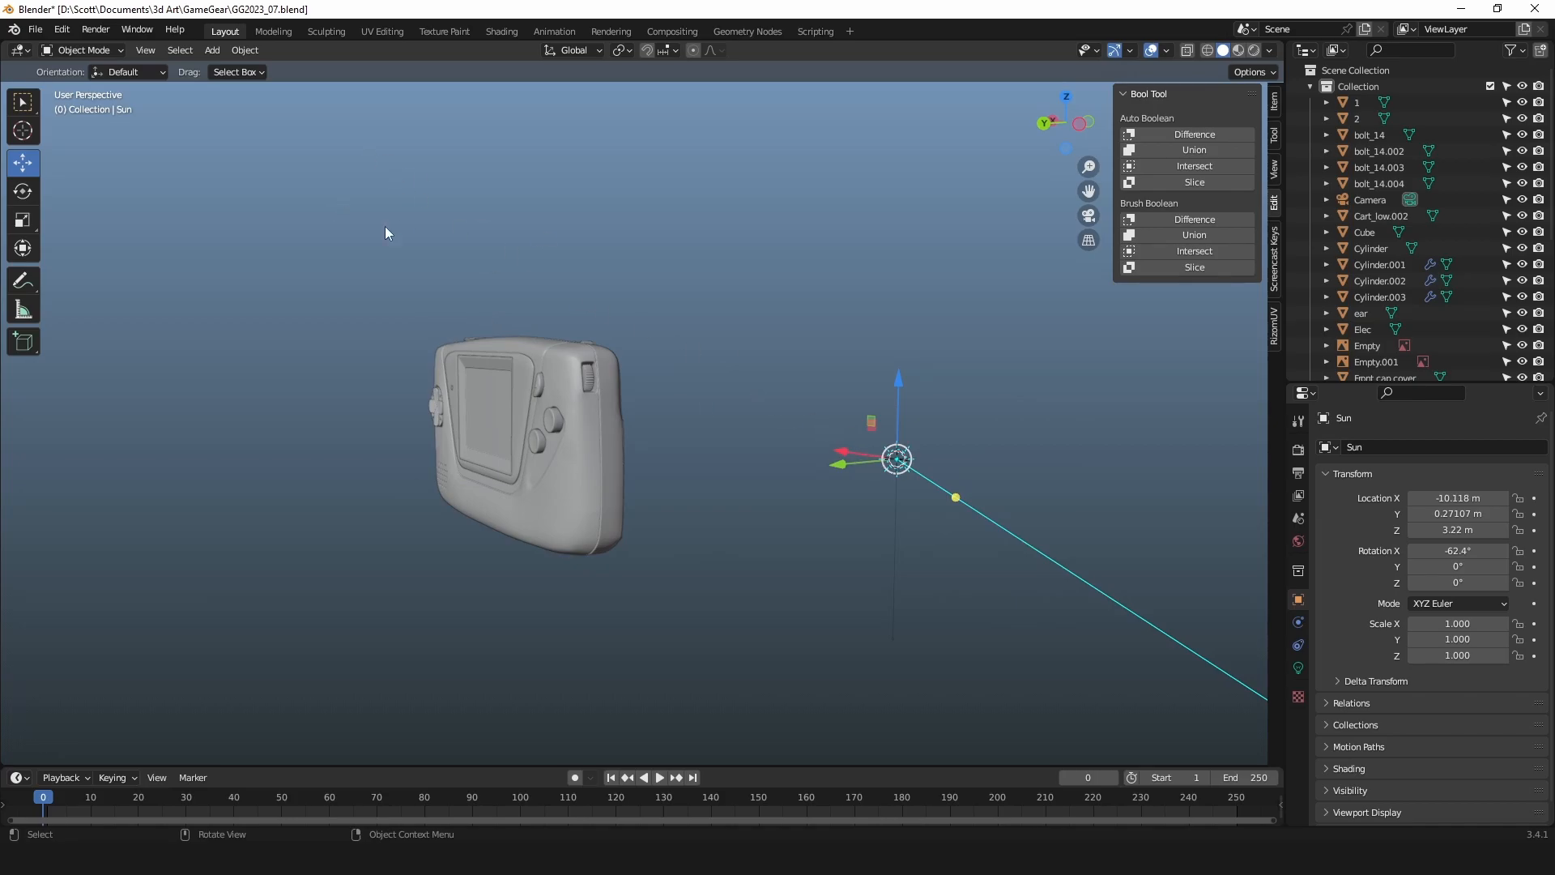
middle_click_drag(596, 324, 785, 387)
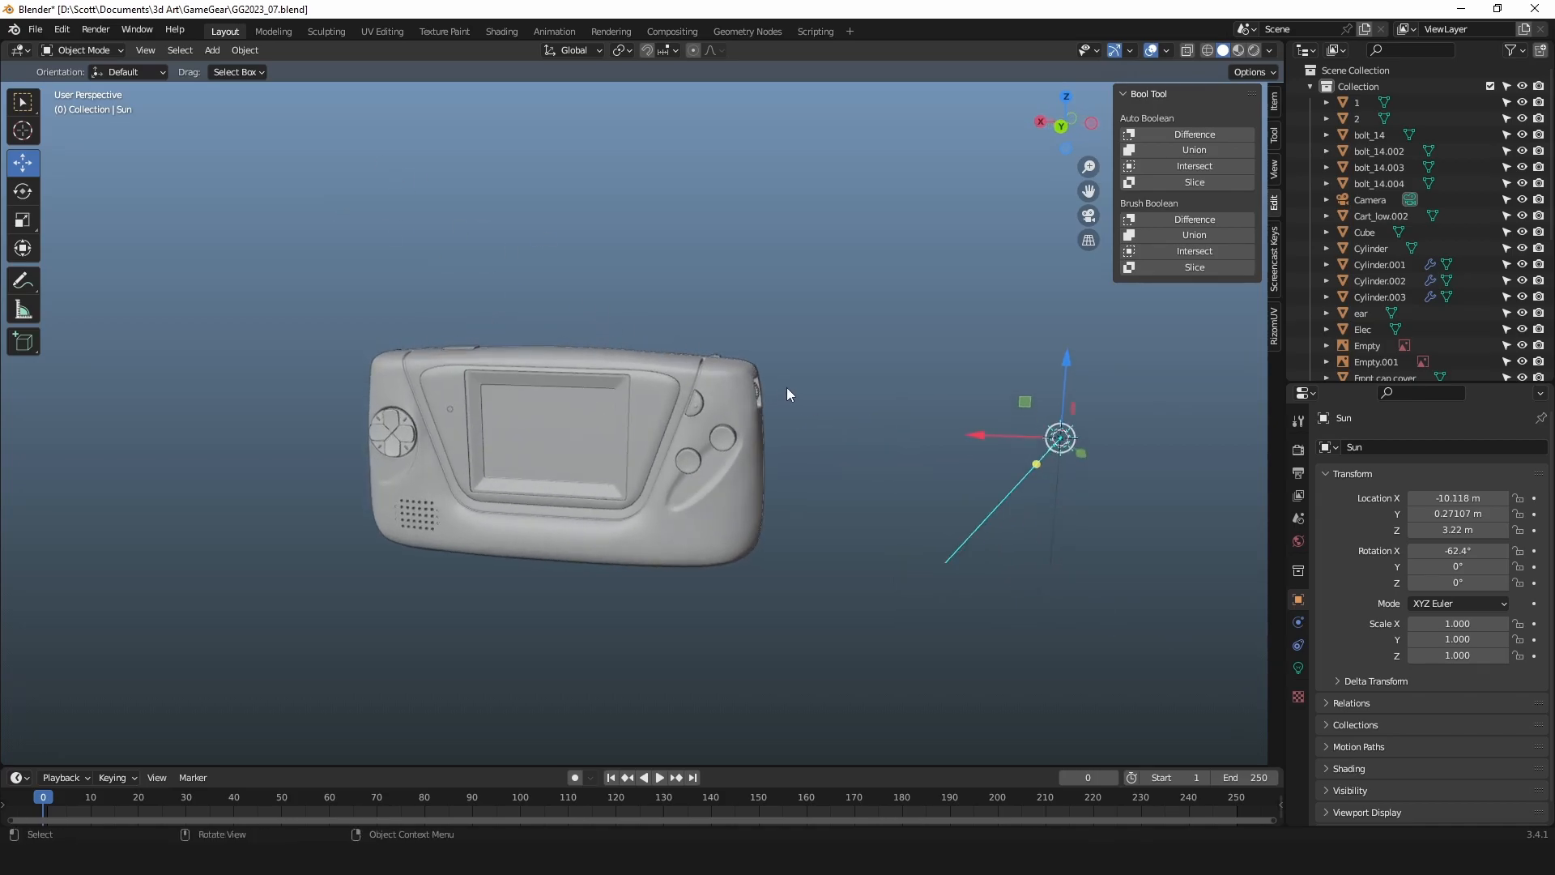
left_click(1298, 541)
scroll(1362, 539, "down", 2)
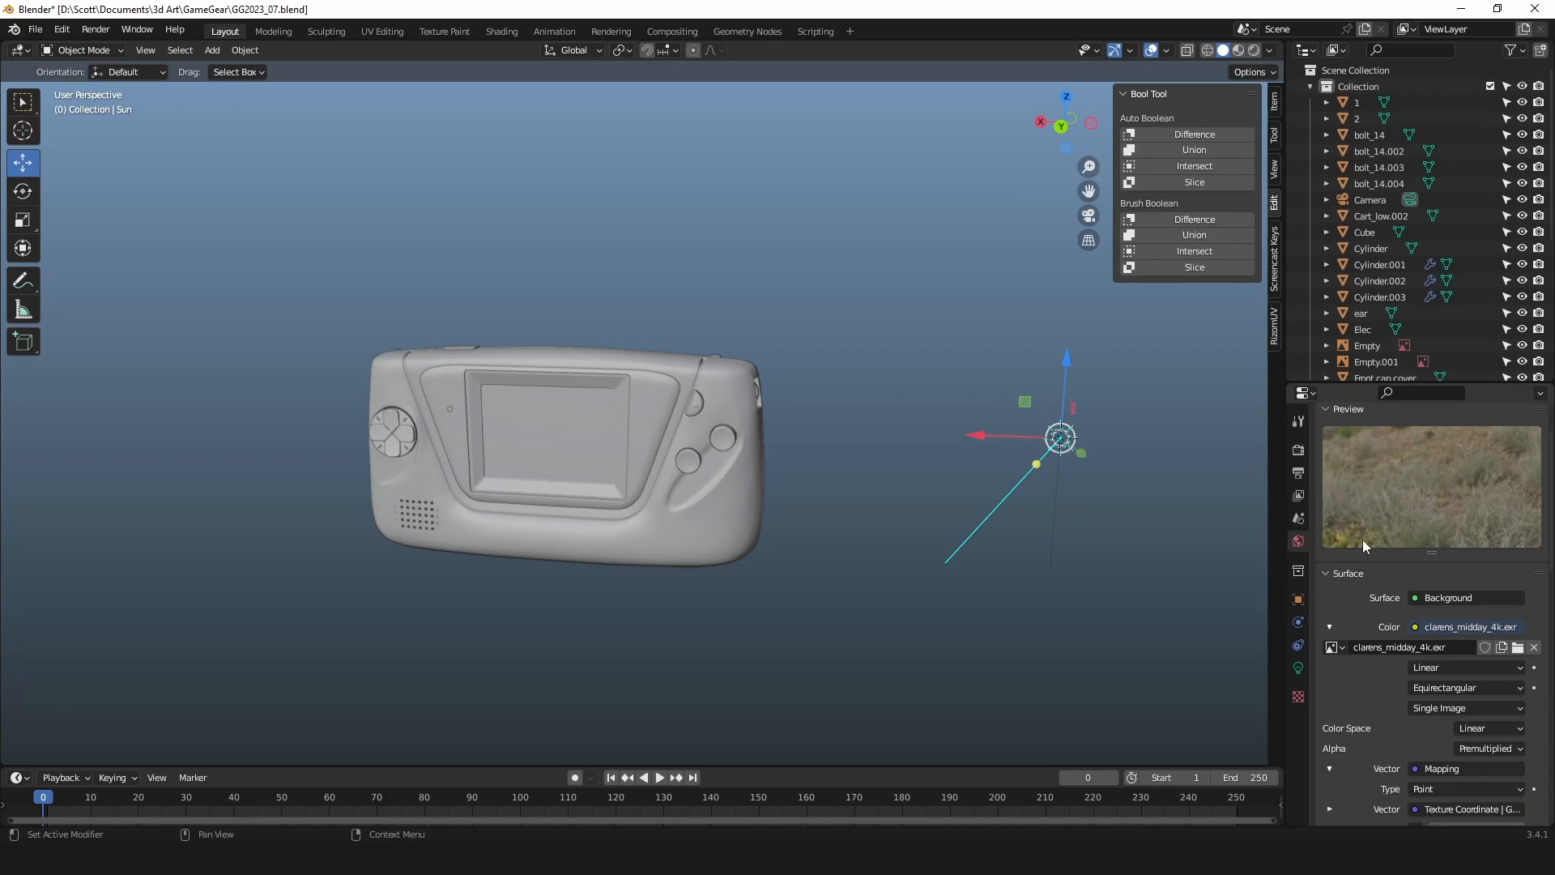
scroll(1364, 541, "up", 1)
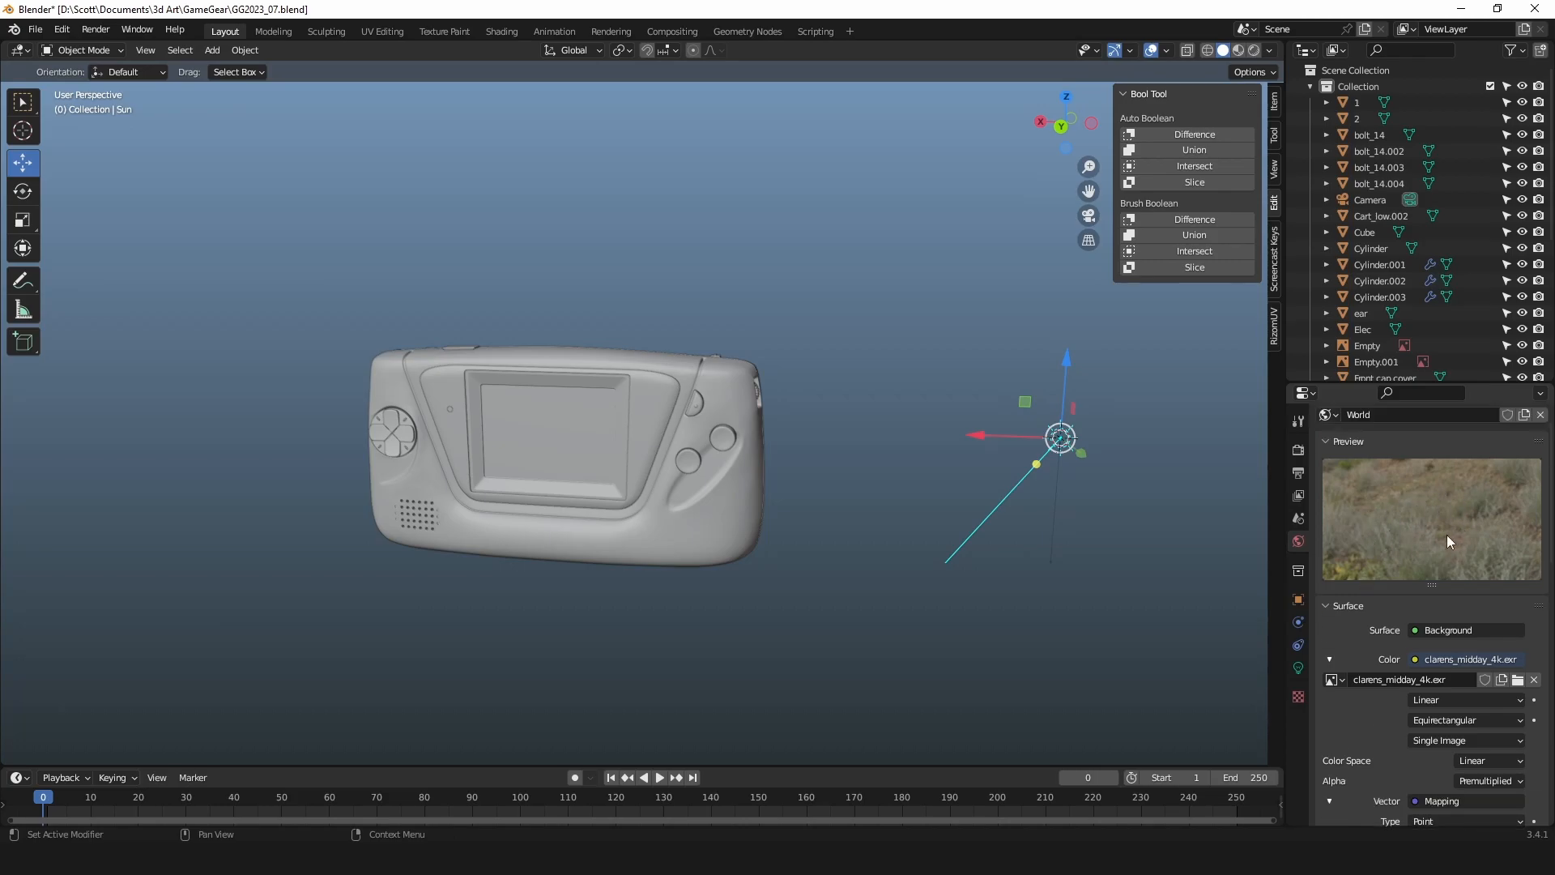
Switch the viewport to rendered shading and examine the console's front, underside and back.
left_click(1255, 50)
middle_click_drag(881, 494, 993, 539)
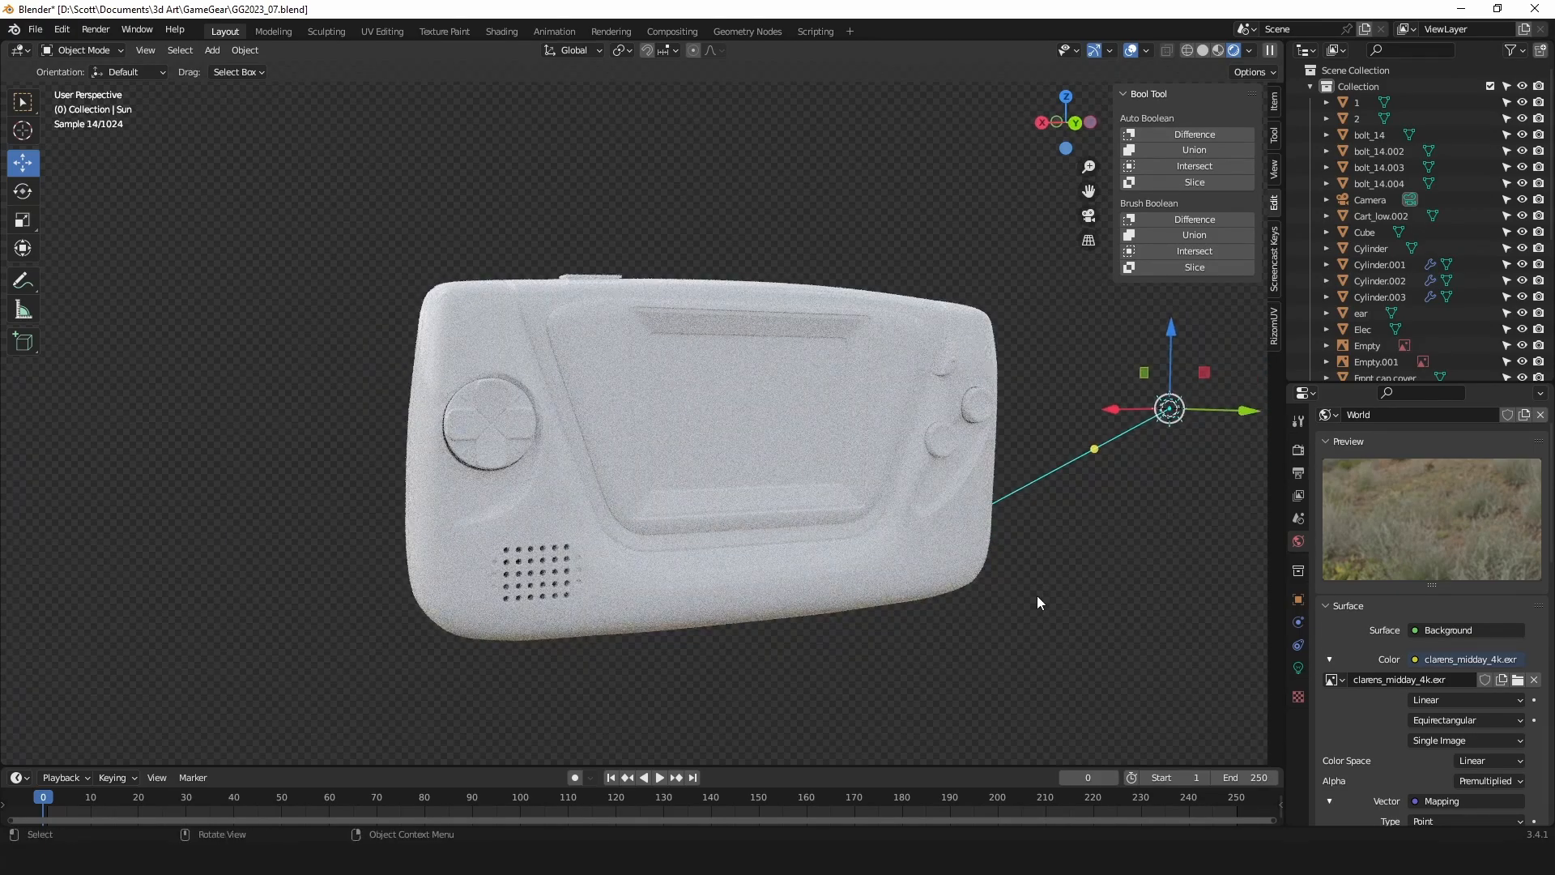
middle_click_drag(1070, 578, 1069, 552)
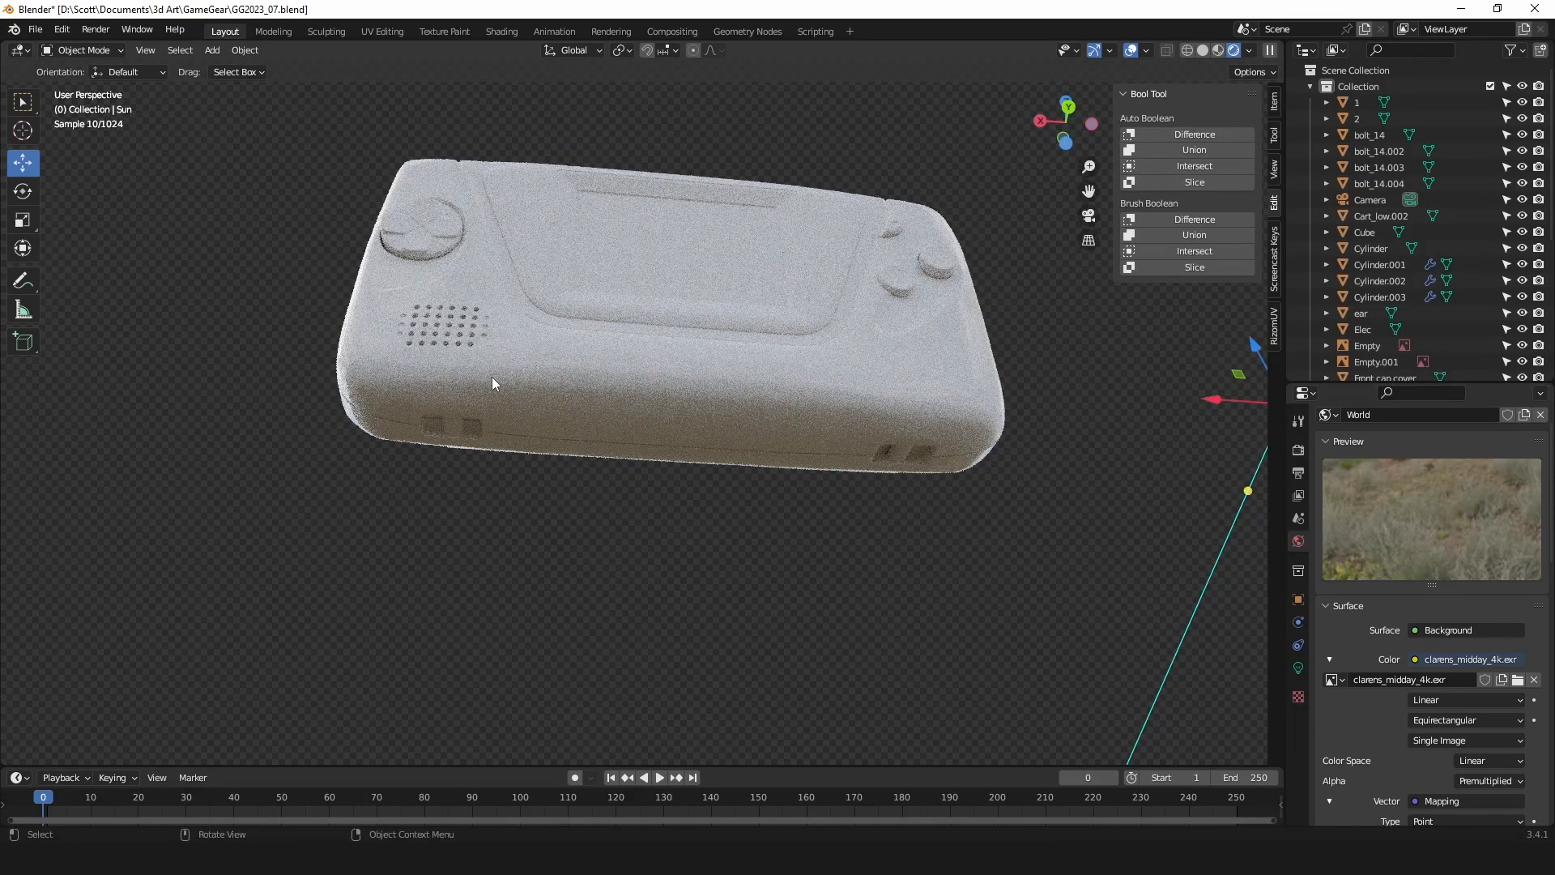
middle_click_drag(605, 468, 953, 463)
scroll(915, 470, "up", 3)
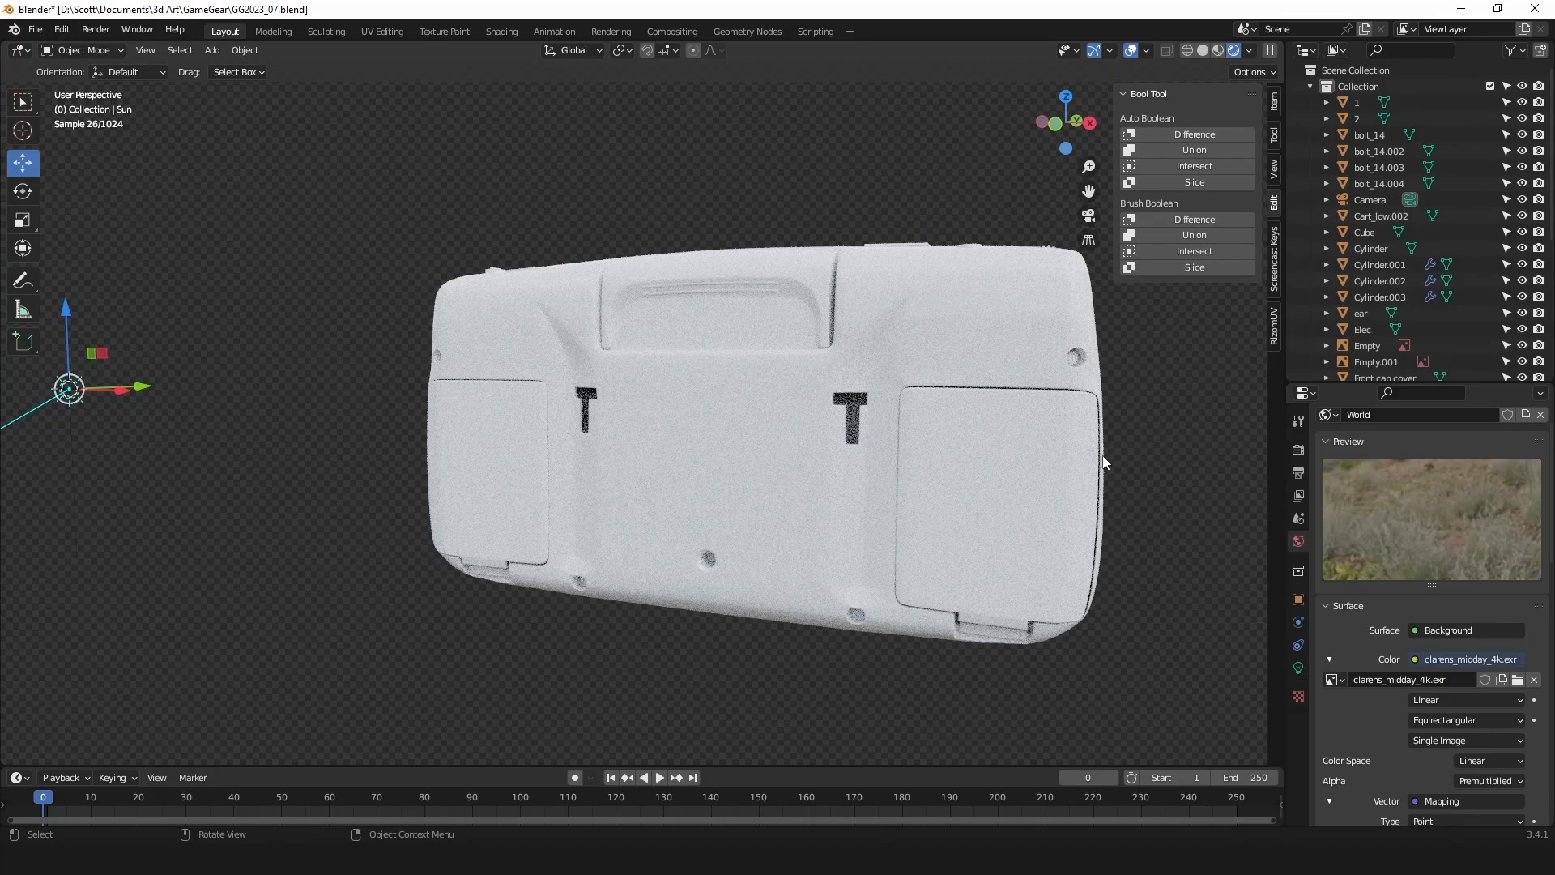
Examine the rendered console's top edge, side wheel, rear handle recess and front buttons from several angles.
left_click_drag(749, 433, 907, 382, "alt")
left_click_drag(980, 340, 884, 478, "alt")
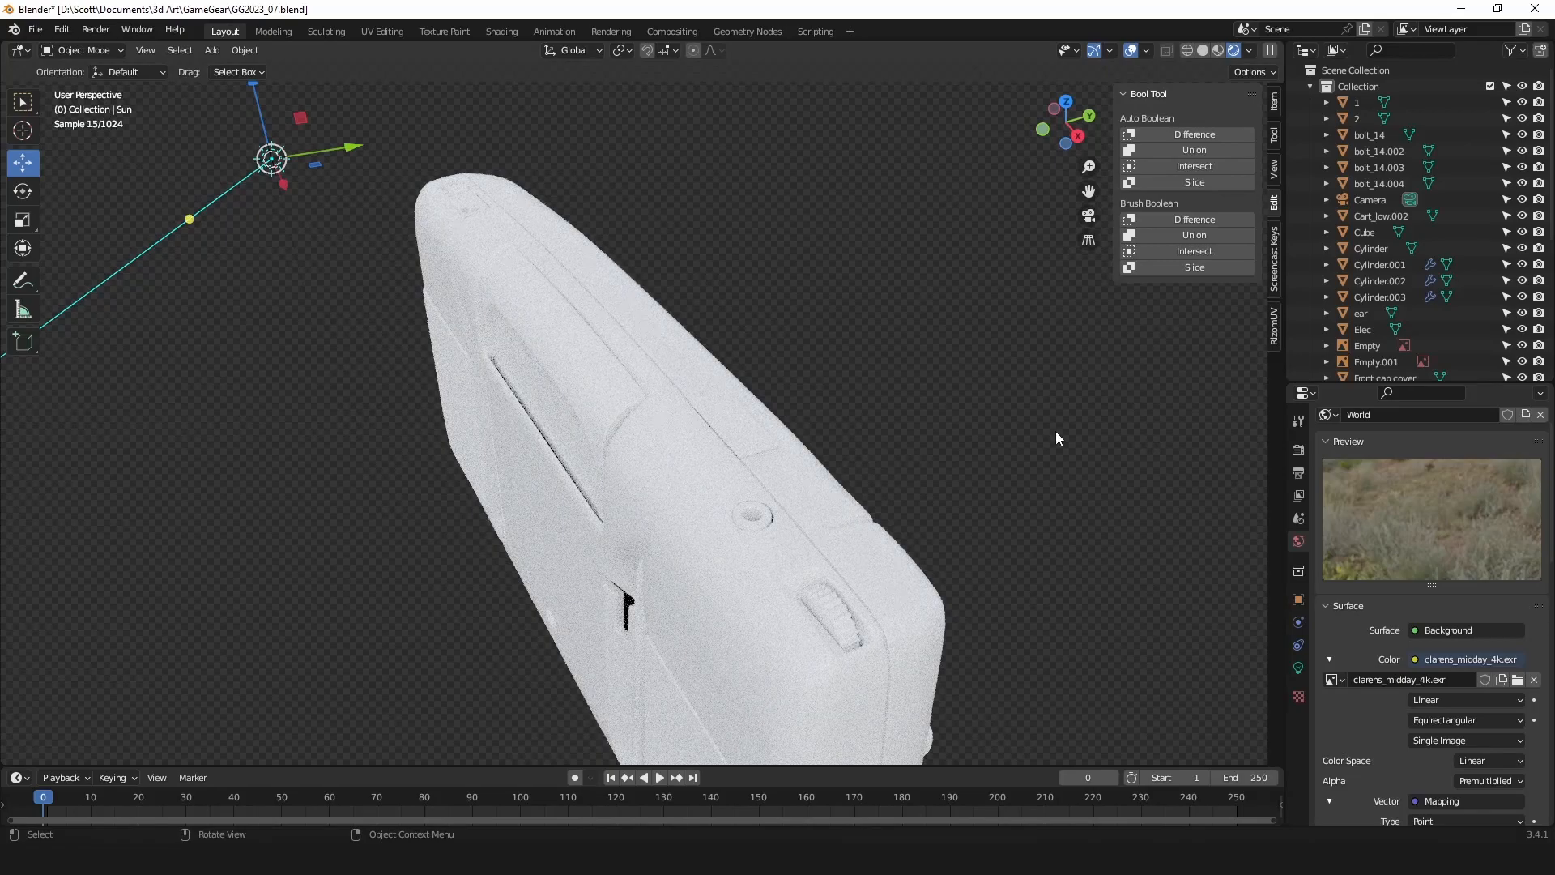
left_click_drag(1052, 428, 816, 557, "alt")
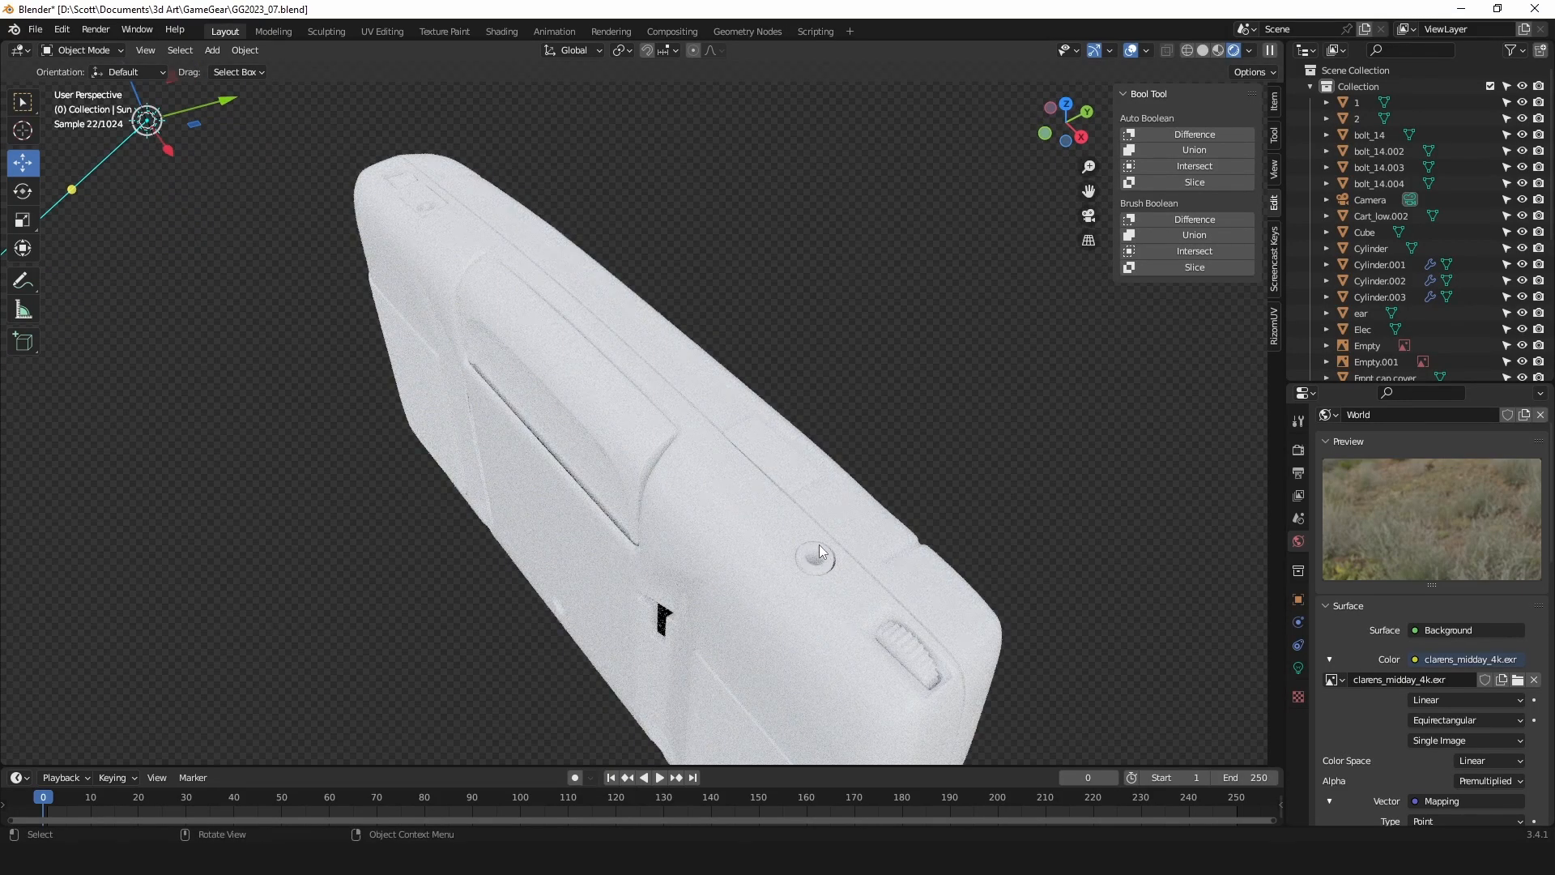
middle_click_drag(930, 642, 998, 614)
middle_click_drag(506, 508, 512, 316)
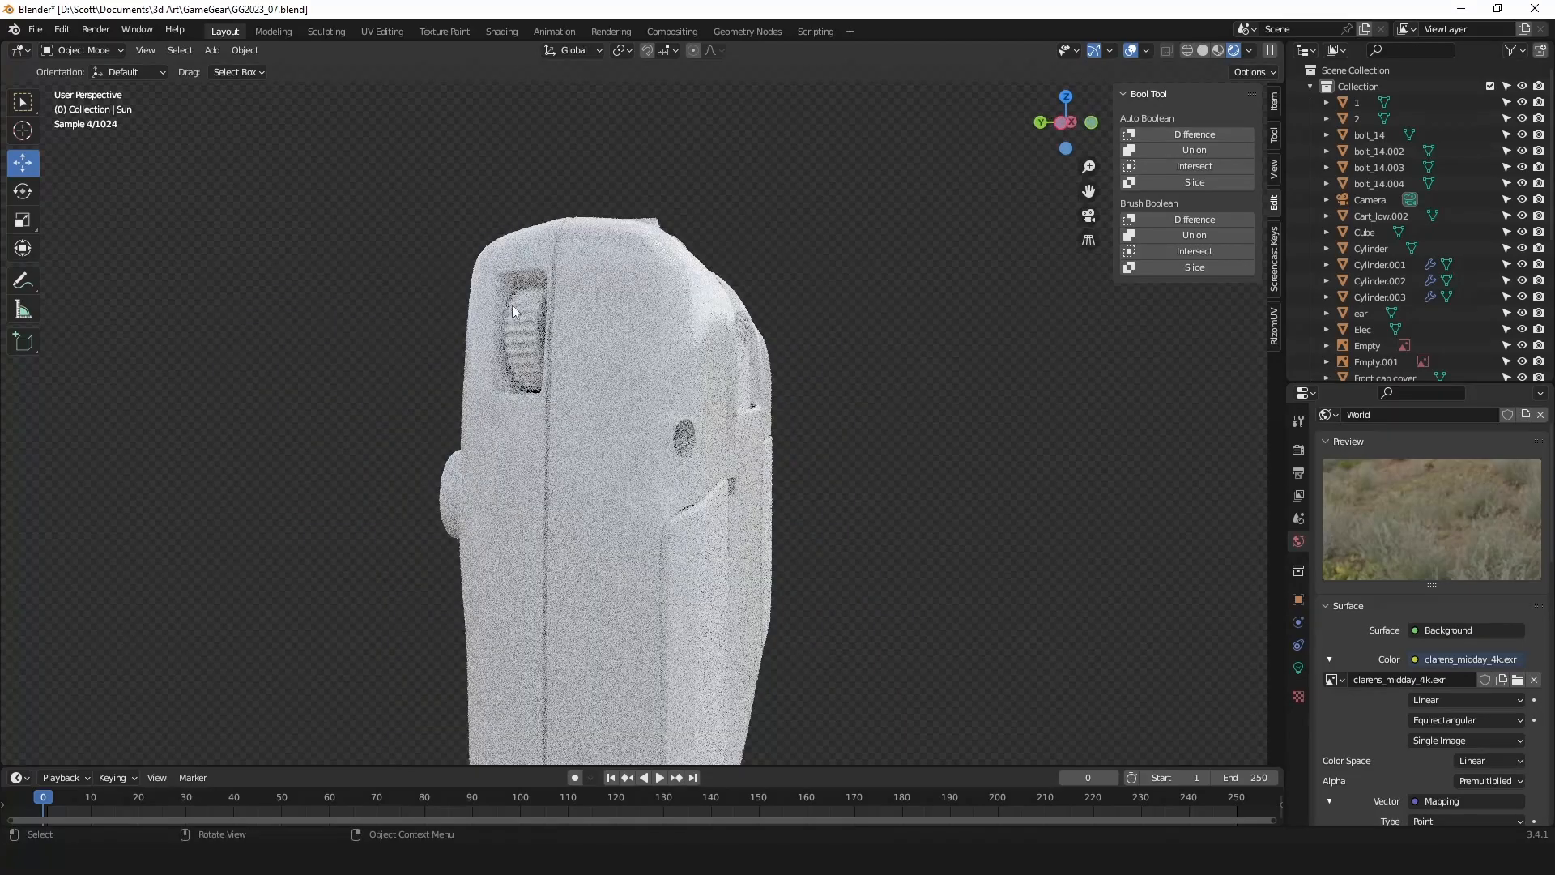
middle_click_drag(954, 437, 868, 207)
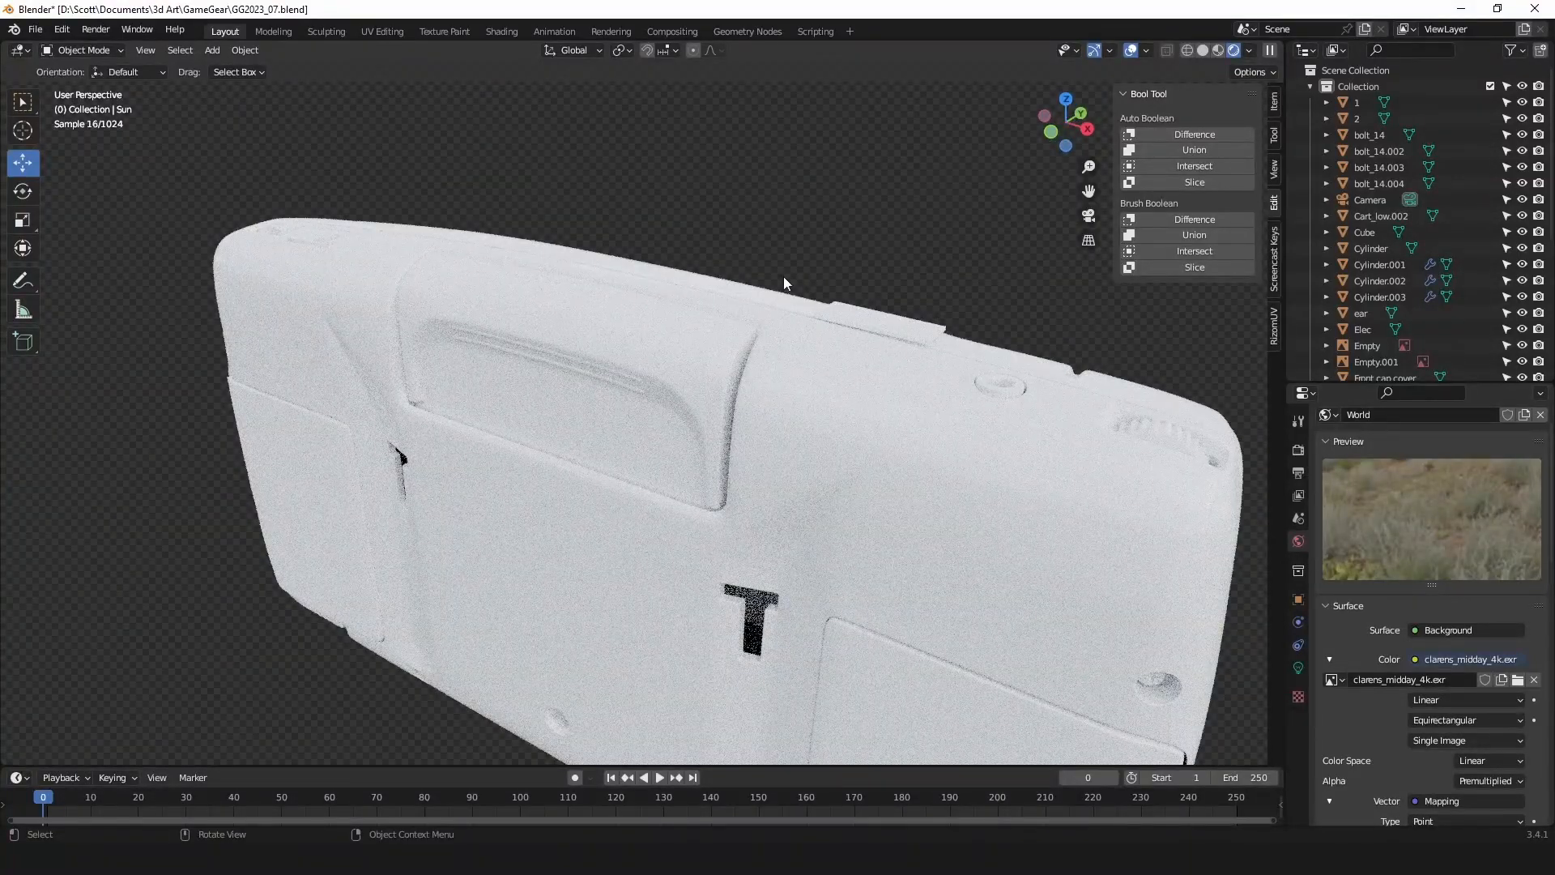
middle_click_drag(985, 348, 823, 329)
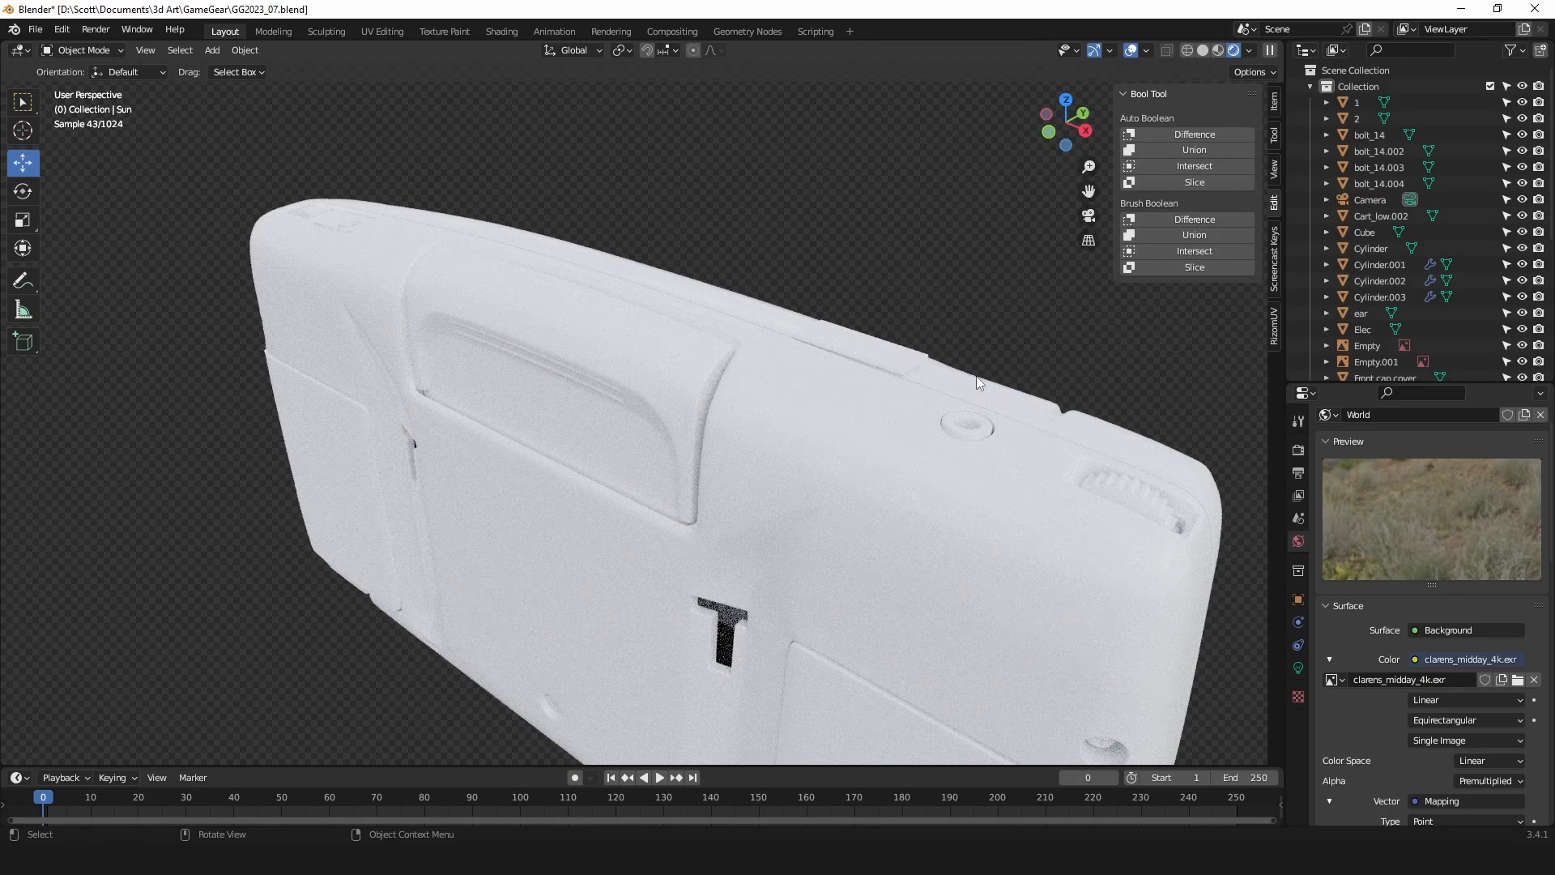
middle_click_drag(799, 322, 978, 381)
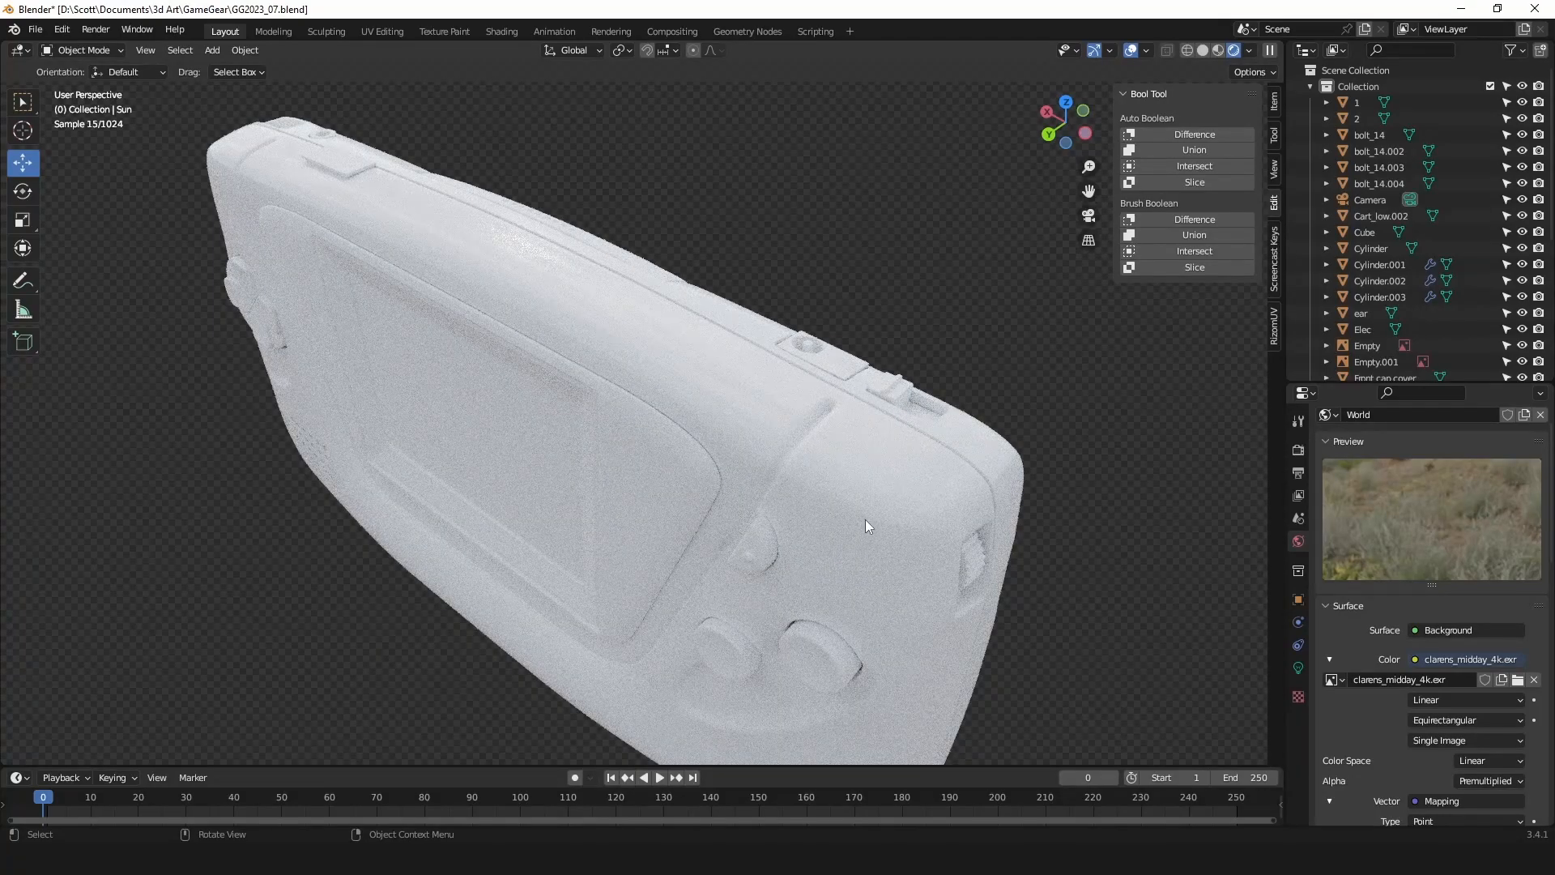
middle_click_drag(901, 514, 779, 543)
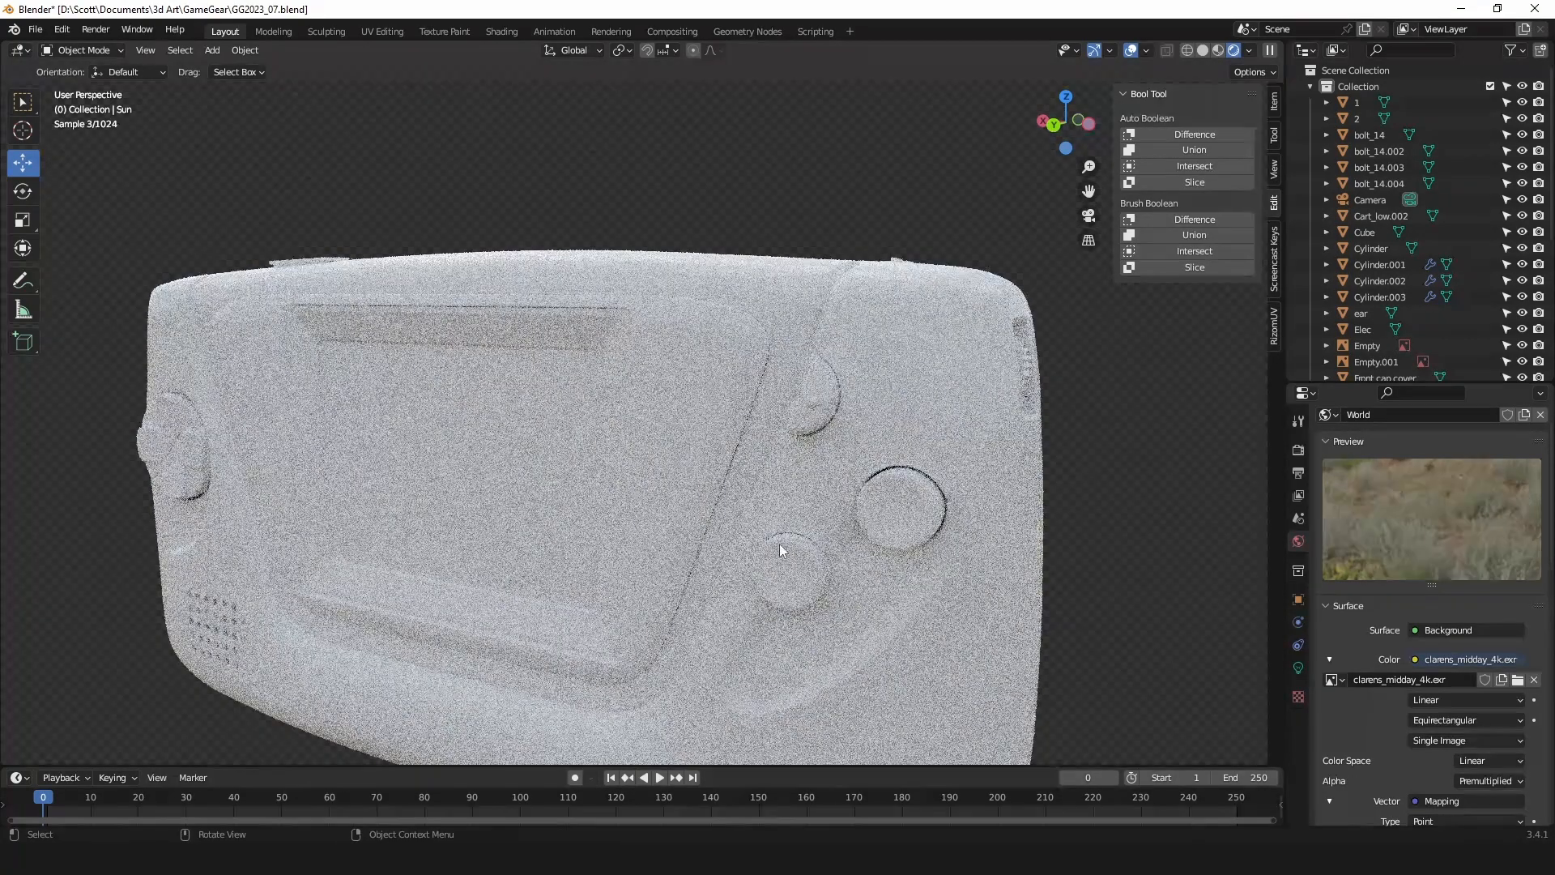
middle_click_drag(523, 516, 794, 442)
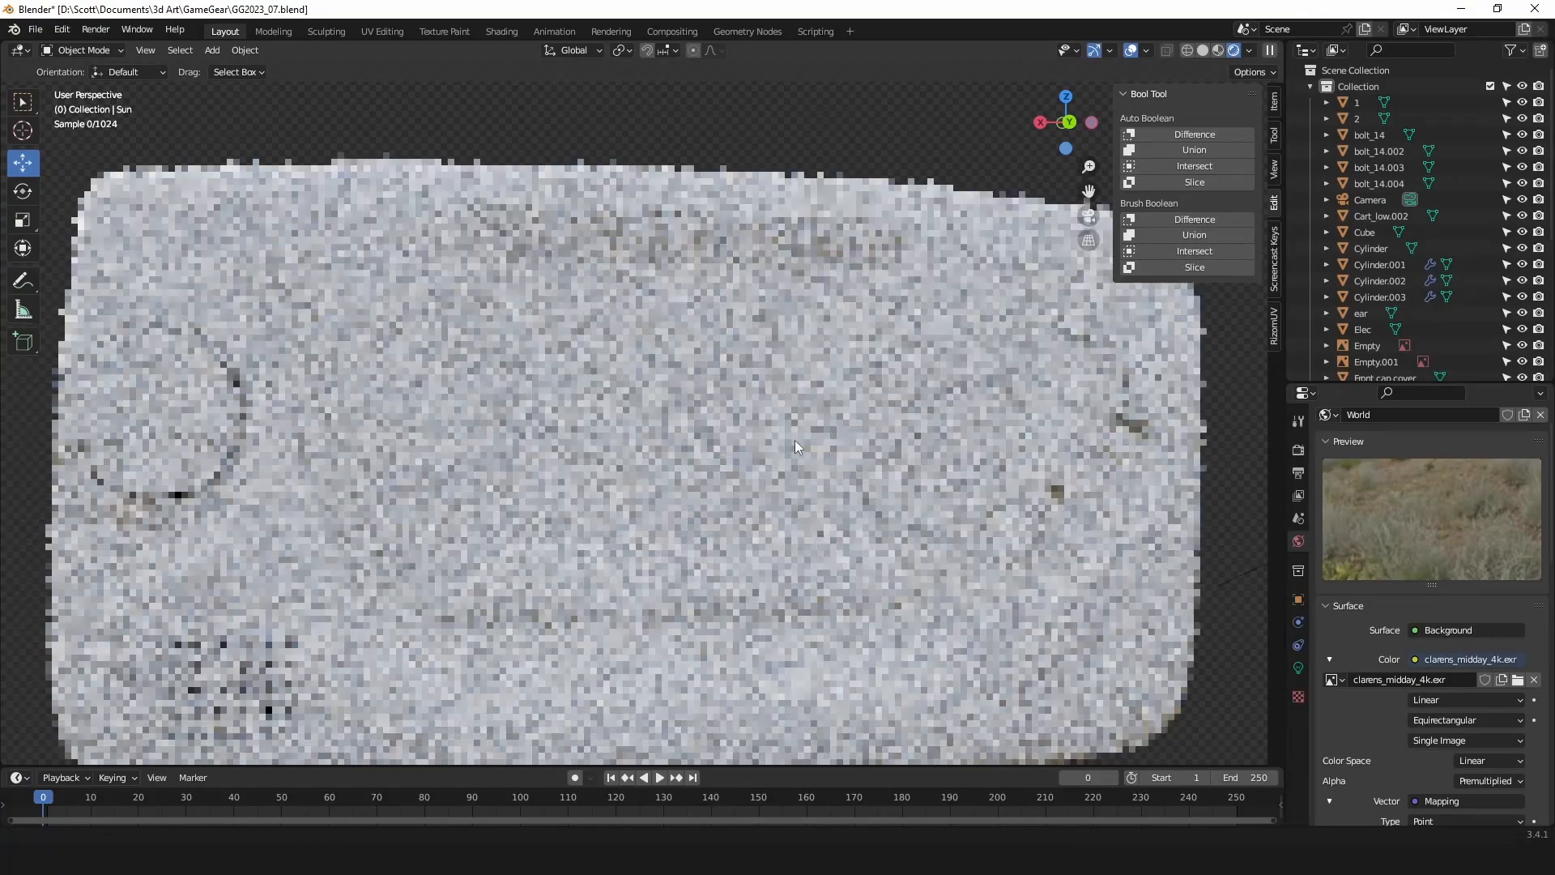
scroll(794, 442, "down", 3)
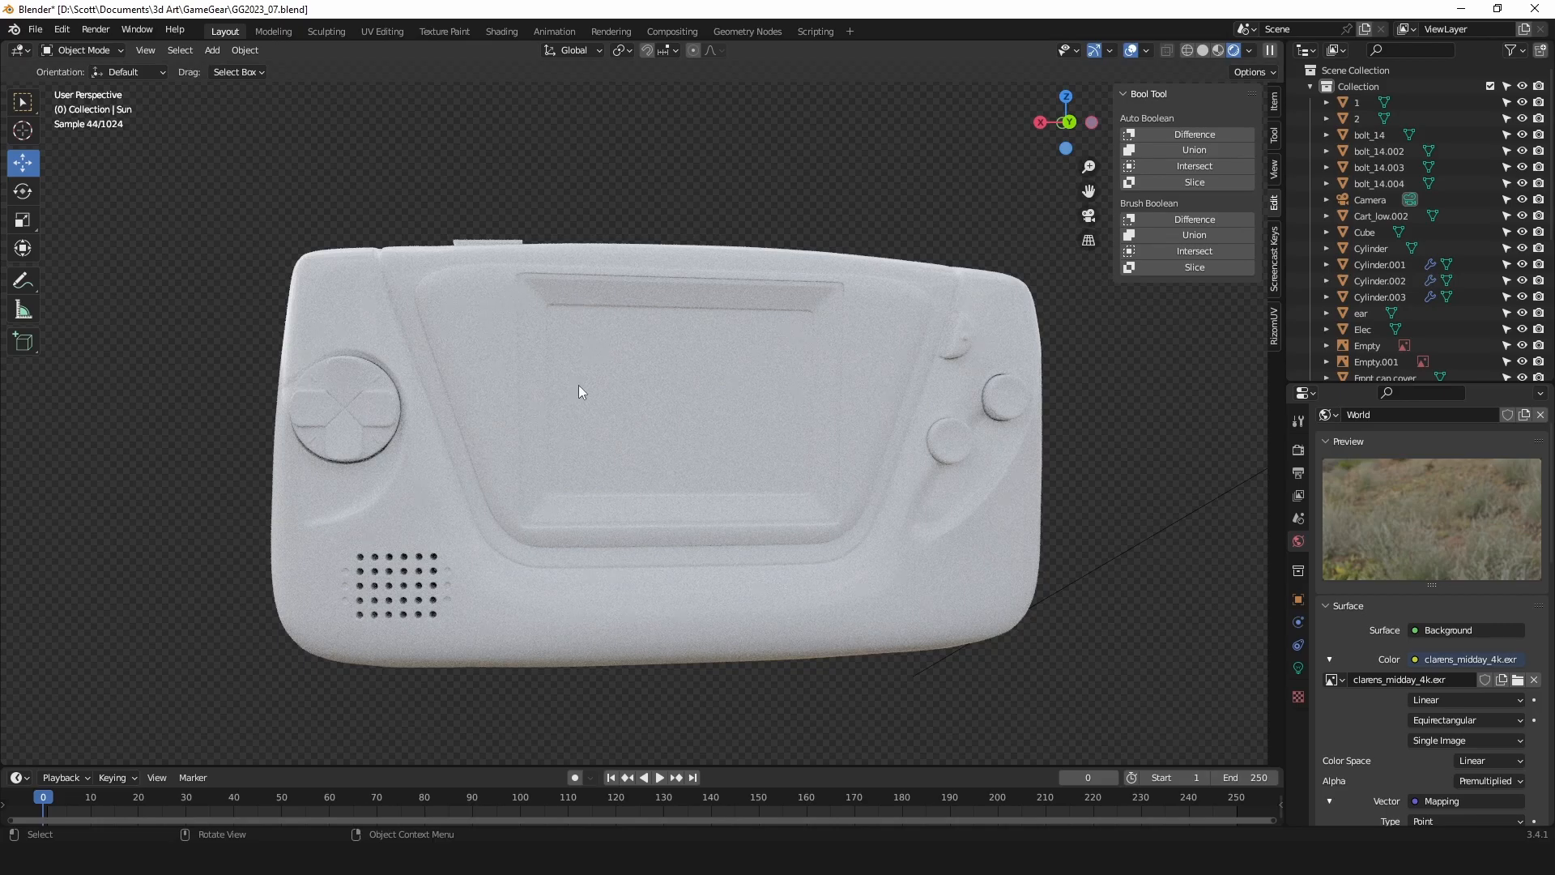
Unhide the ScreenReflection object and return the viewport to solid shading.
scroll(1425, 210, "down", 5)
left_click(1522, 313)
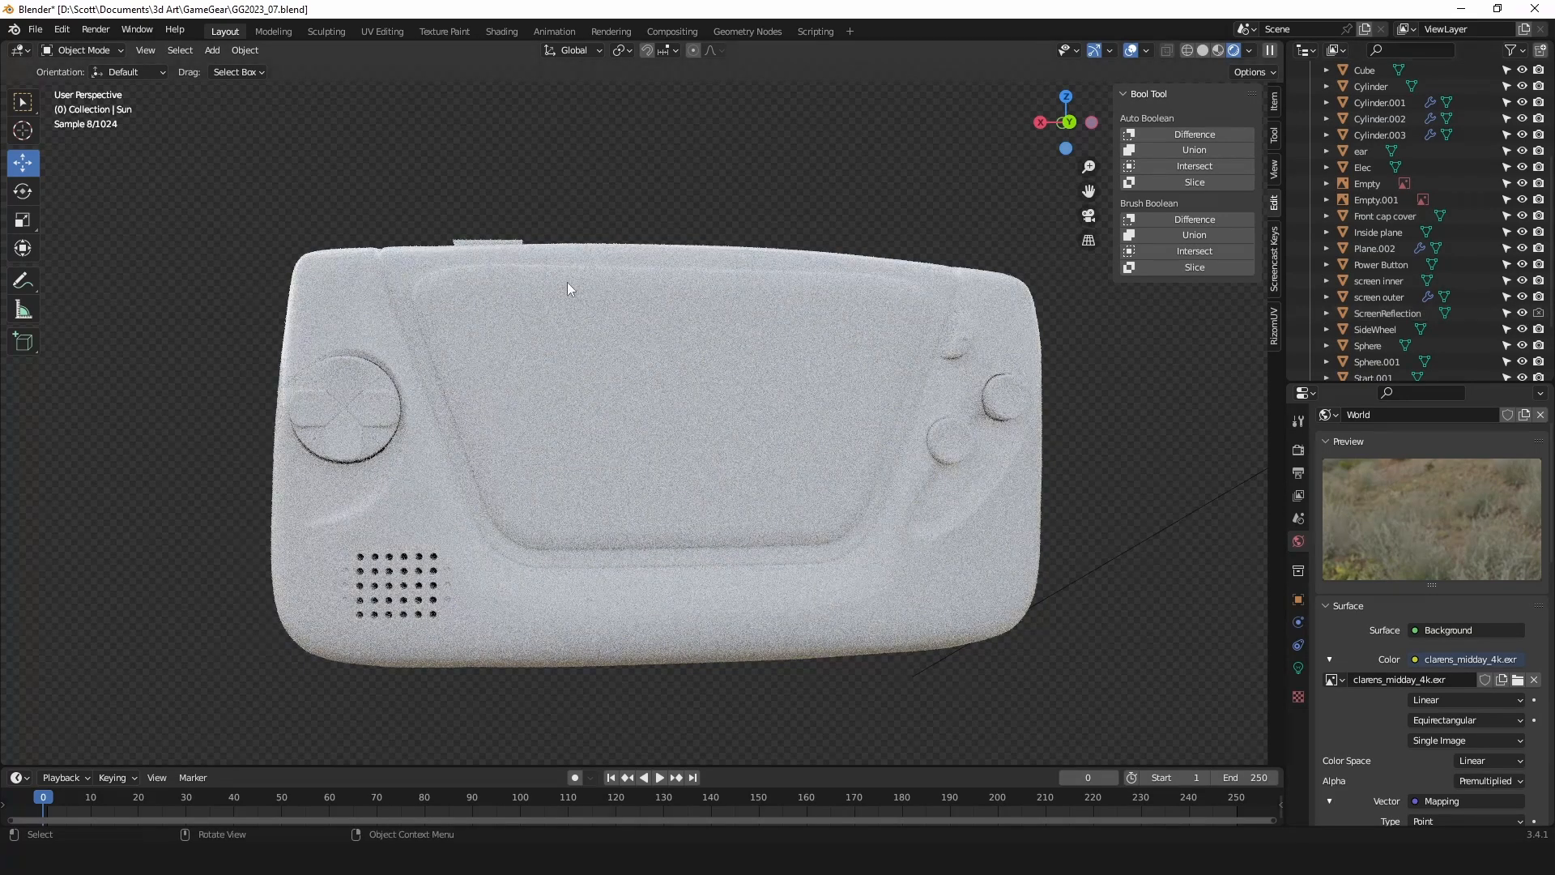
left_click(1217, 51)
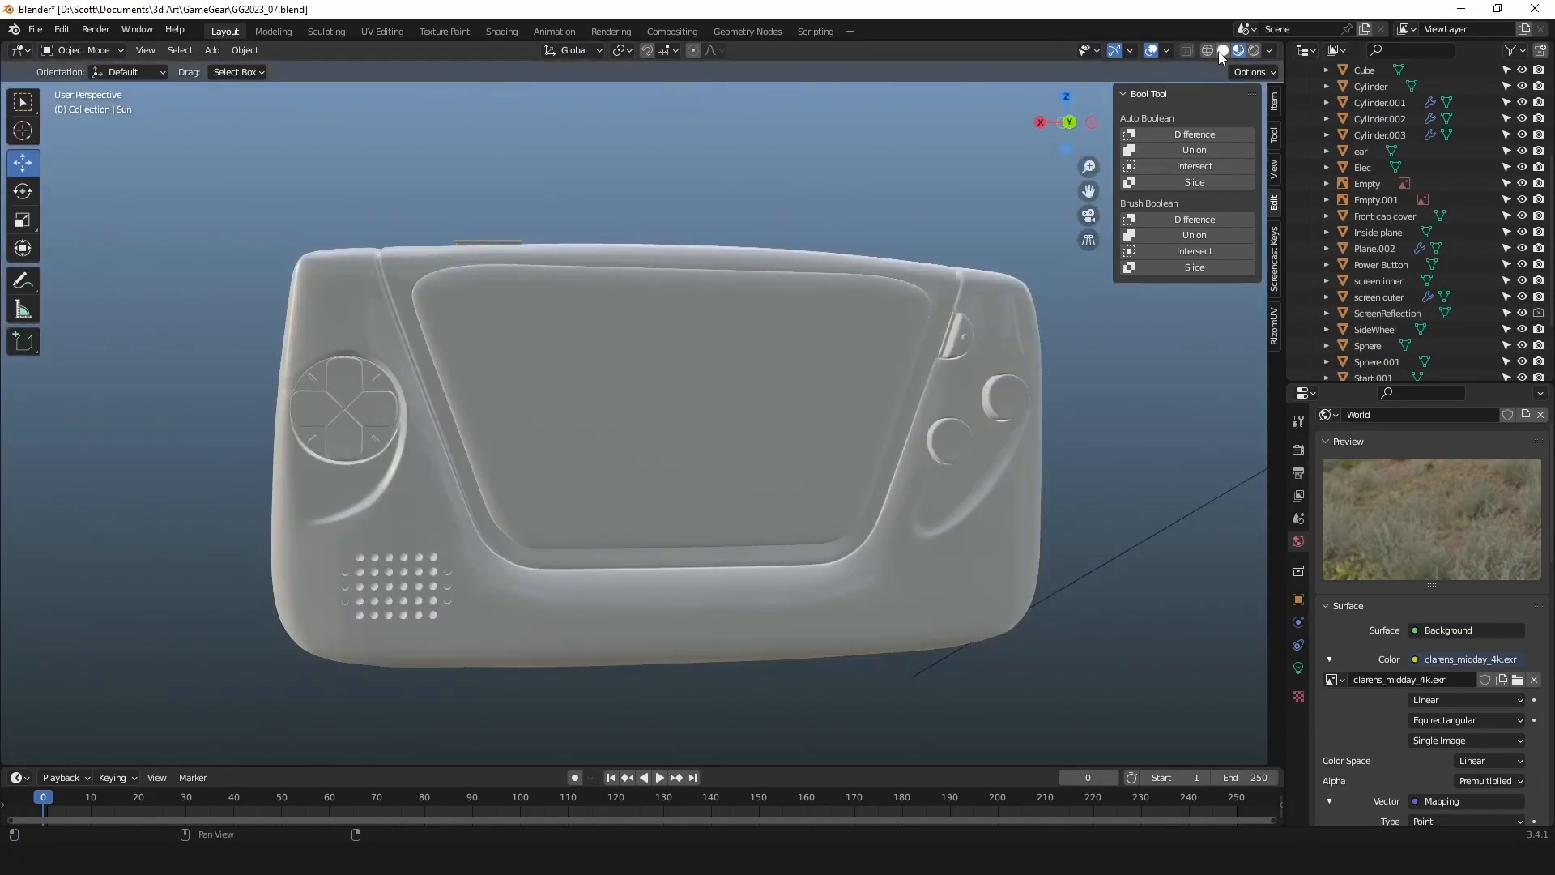
left_click(1216, 51)
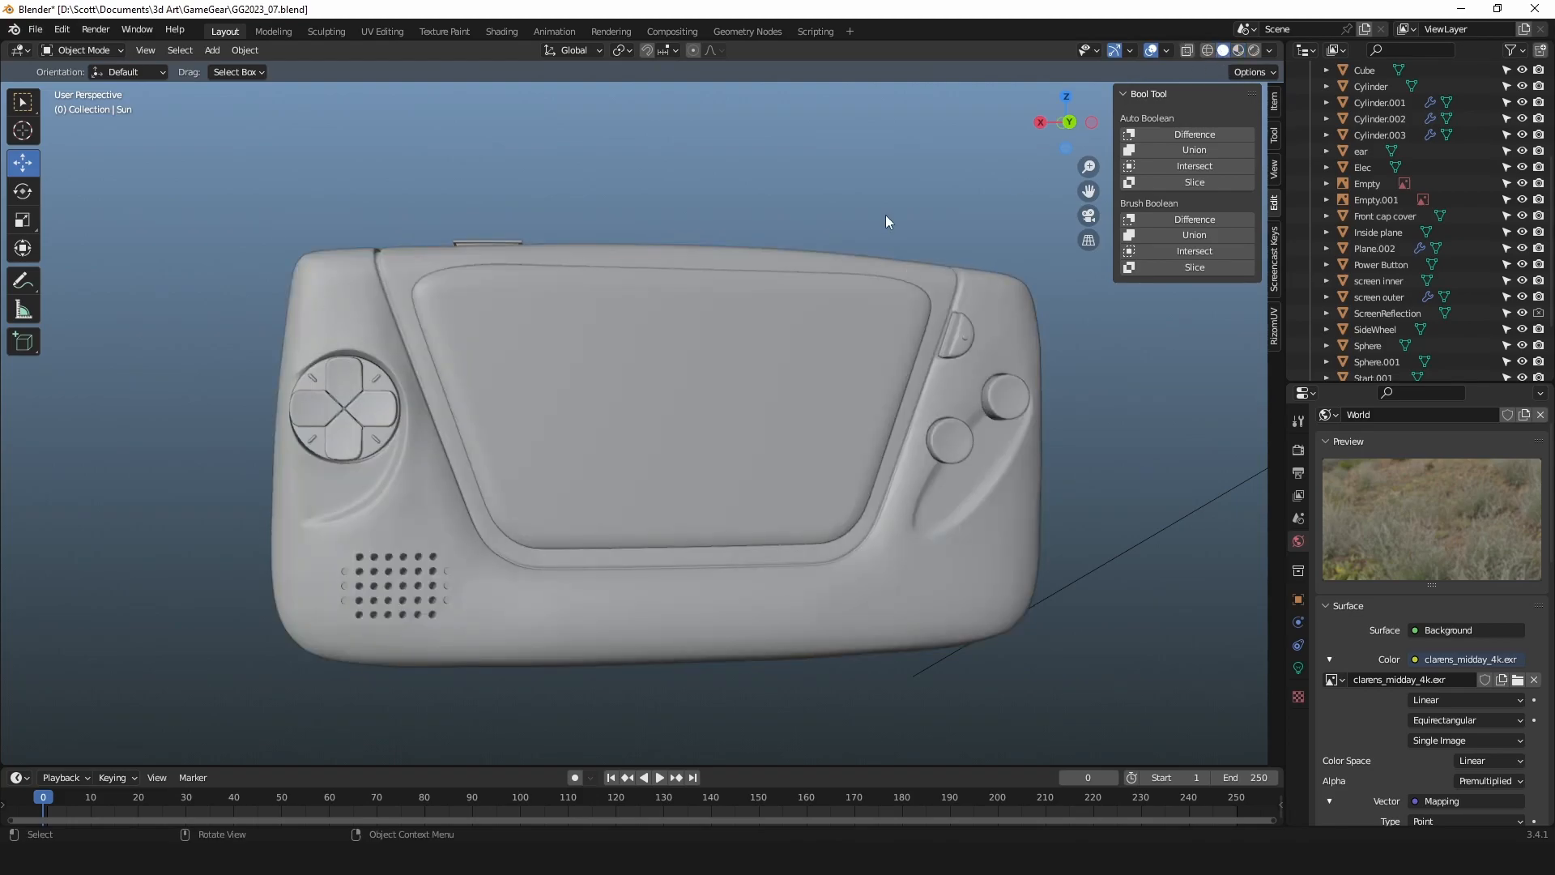
Lift the ScreenReflection cover about 3.12 m along Z, then undo the move and hide the cover.
left_click(779, 387)
middle_click_drag(1009, 414, 877, 388)
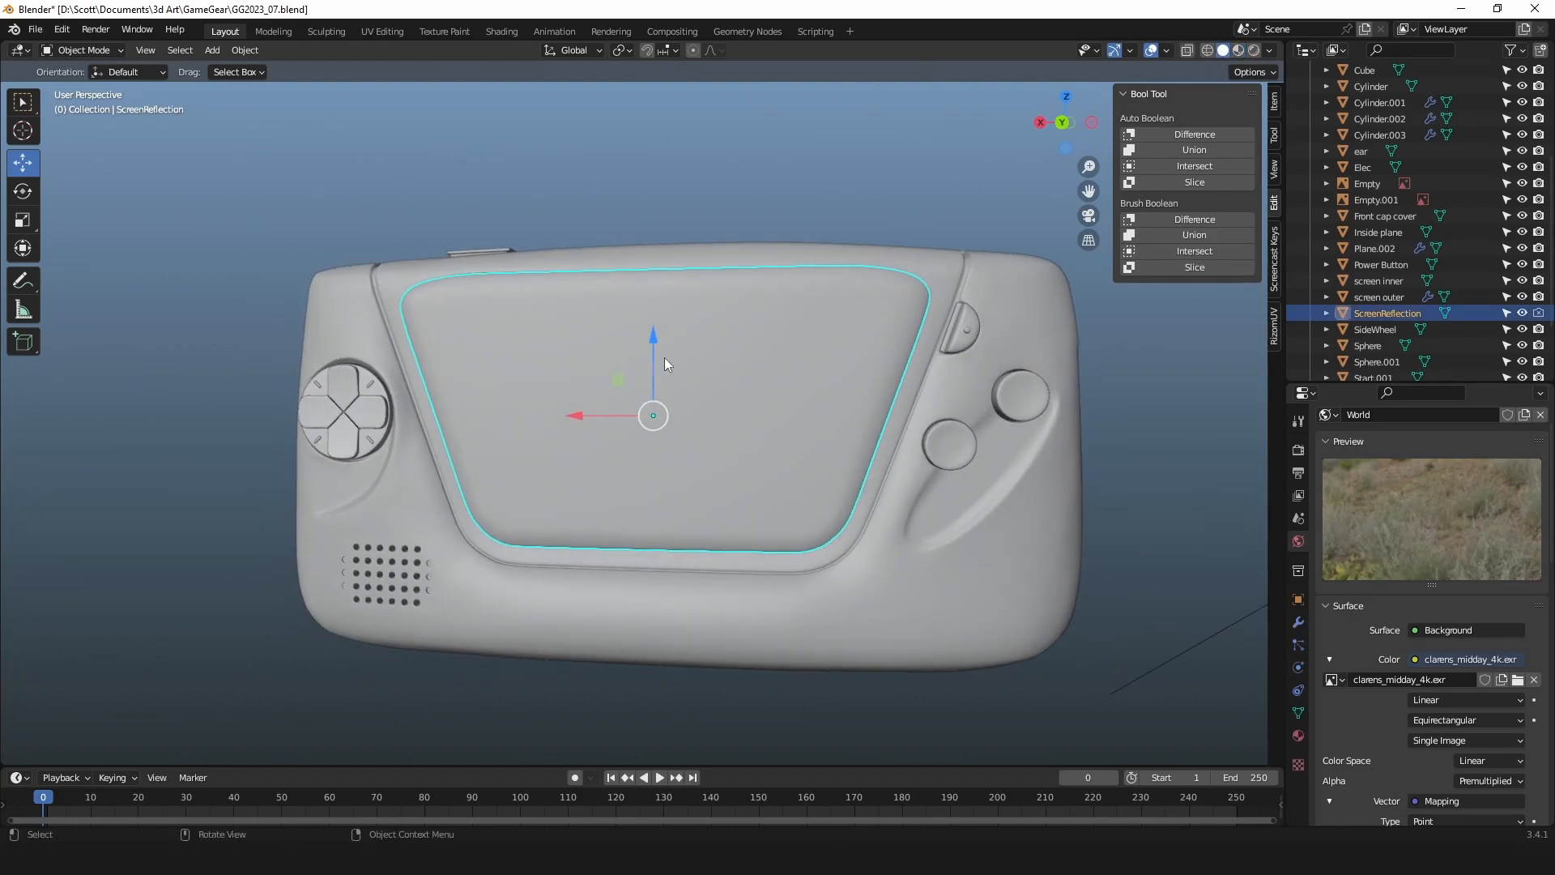
left_click_drag(657, 337, 682, 249)
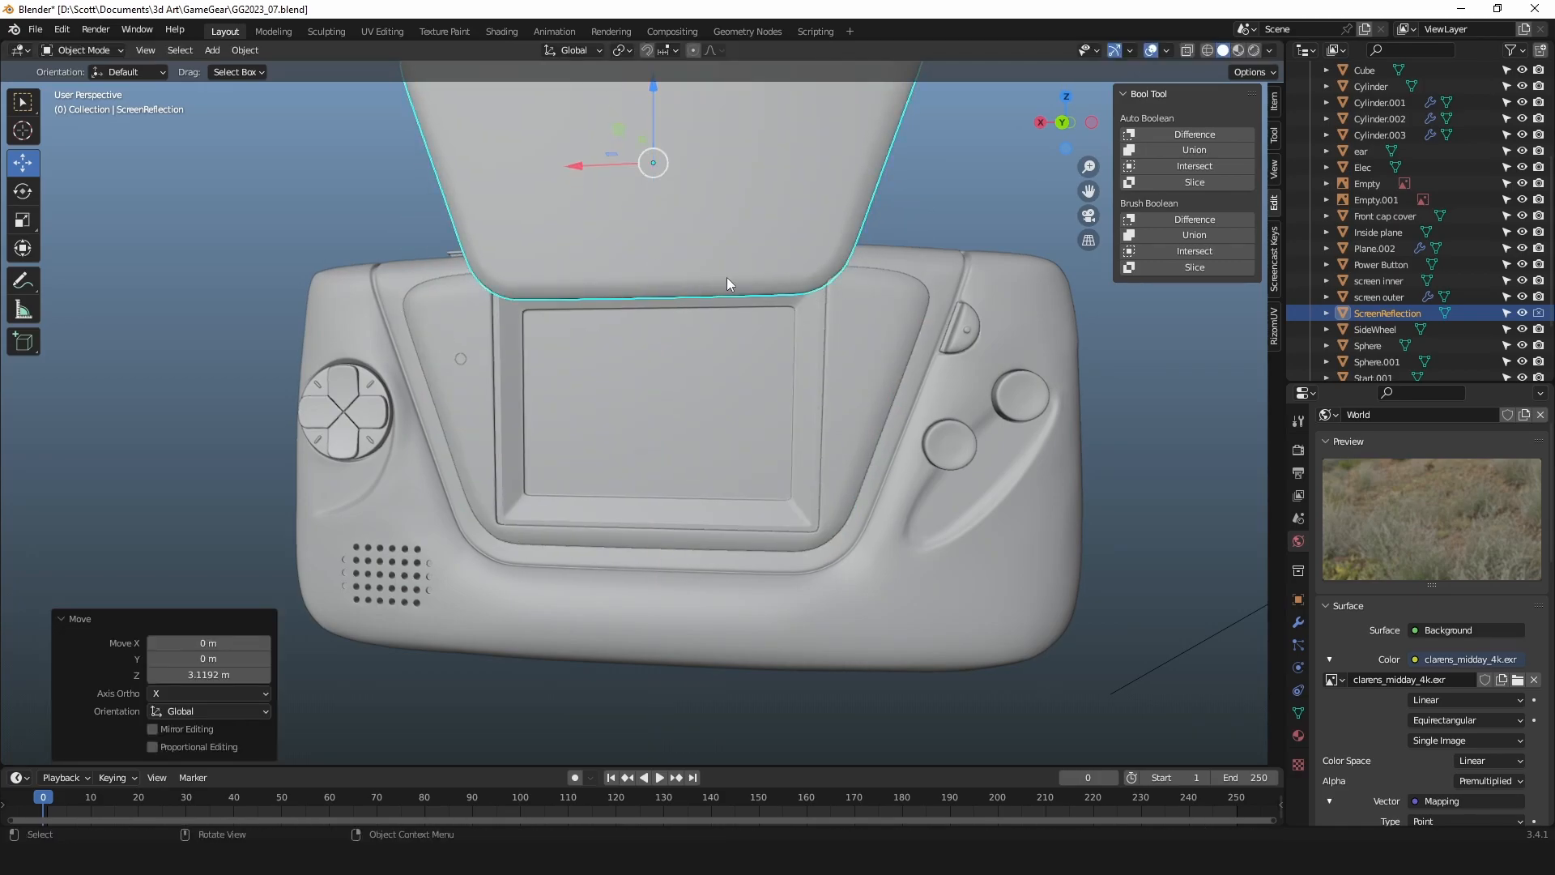
key("ctrl+z")
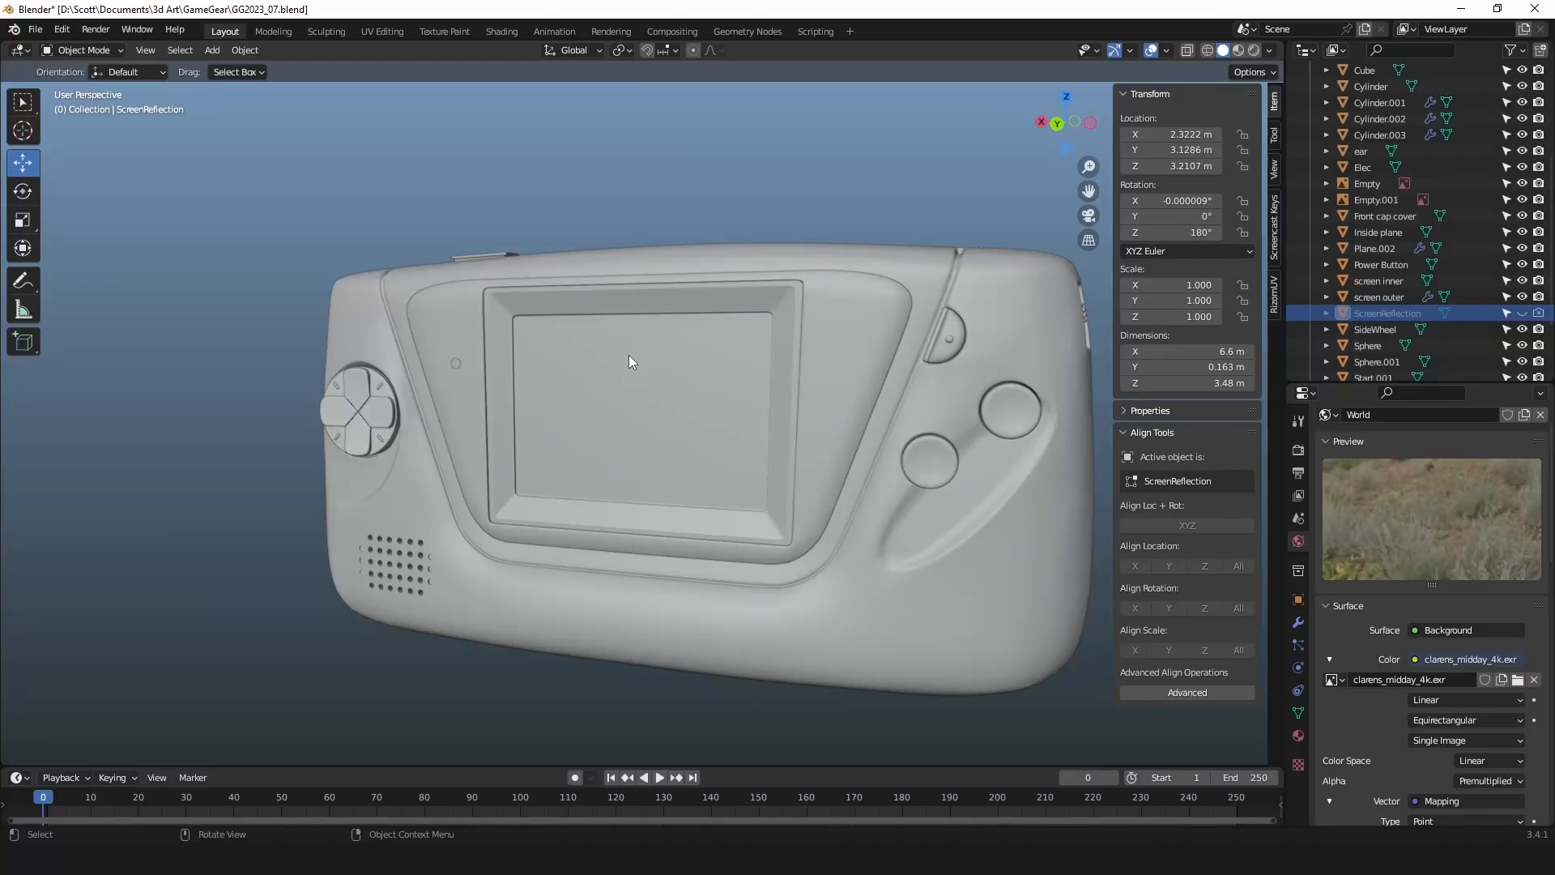
Select the D-pad cross Cylinder.002 on the console's front and centre the view on it.
mouse_move(629, 356)
middle_mouse_down()
mouse_move(601, 356)
mouse_move(618, 371)
middle_mouse_up()
middle_click_drag(352, 345, 527, 366)
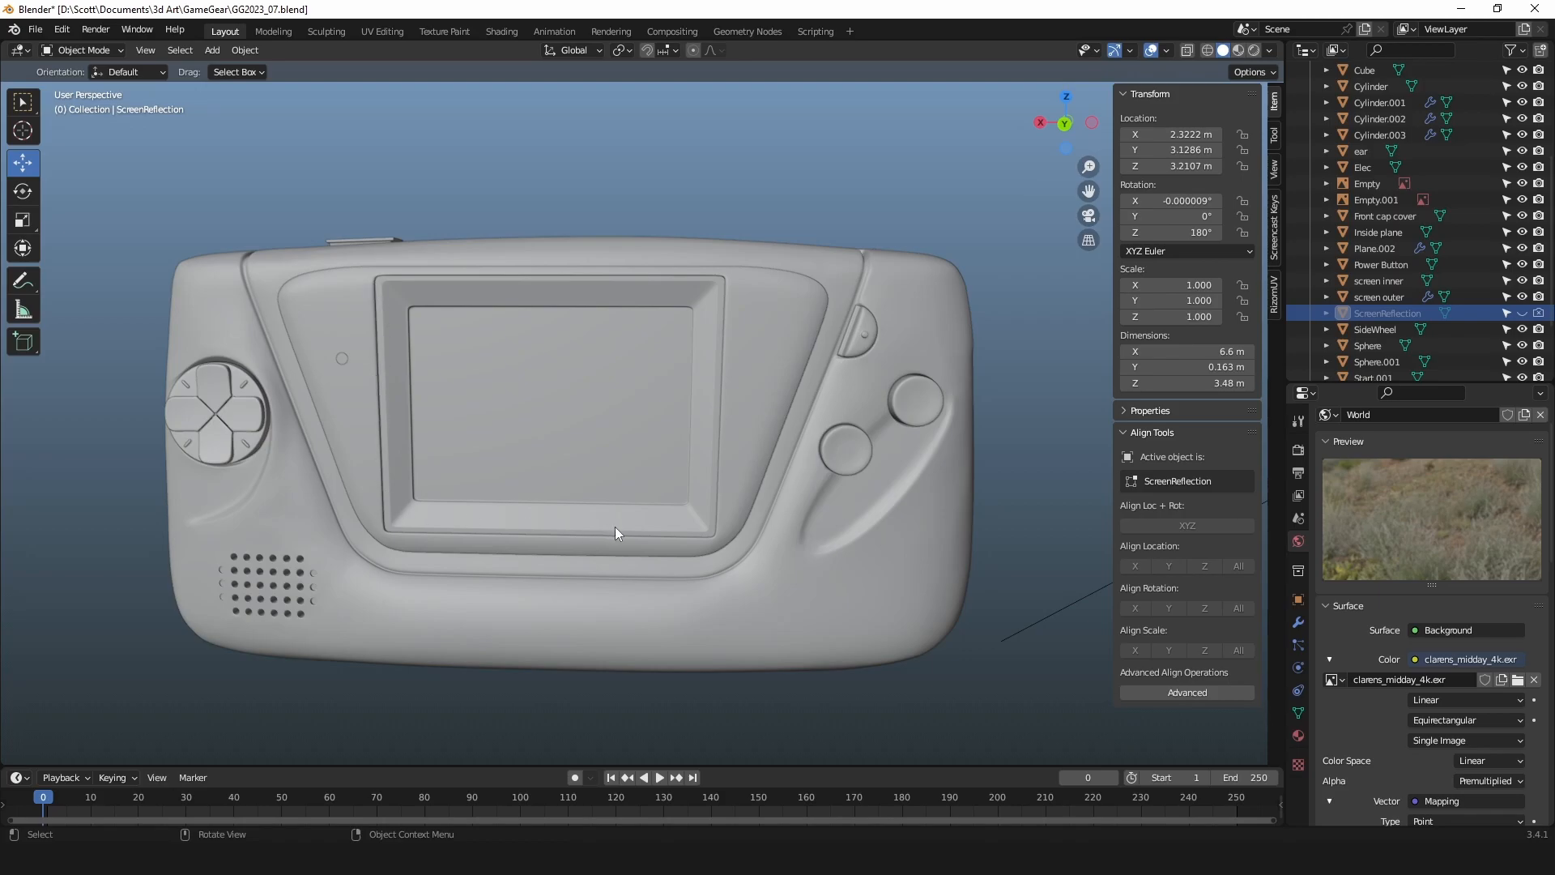
middle_click_drag(386, 315, 640, 437)
left_click_drag(434, 377, 718, 348, "alt")
scroll(435, 403, "up", 5)
left_click(730, 341)
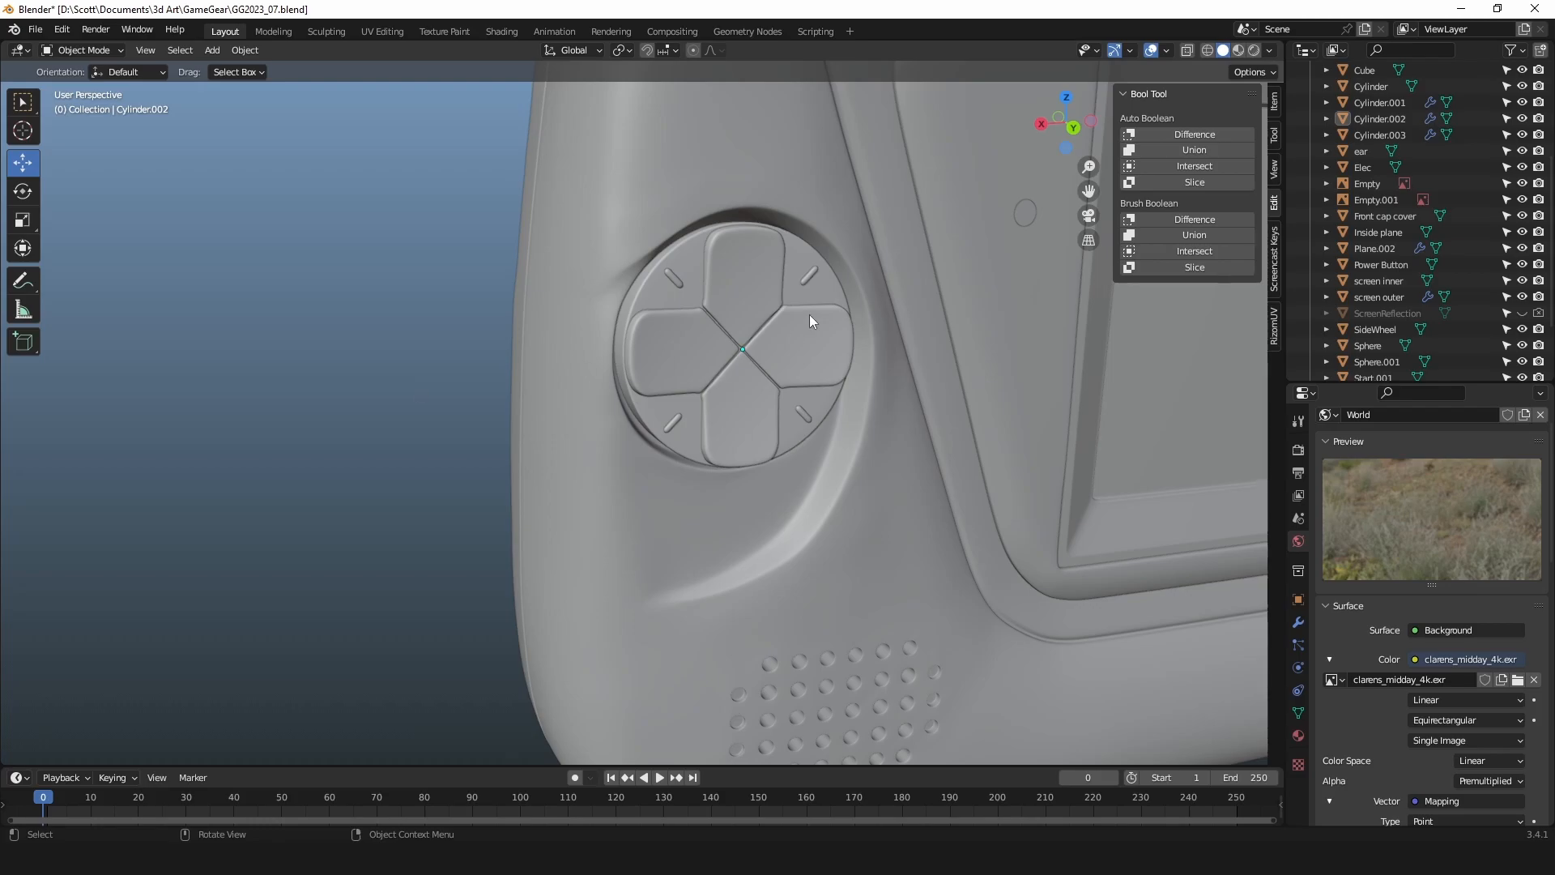
scroll(729, 267, "up", 2)
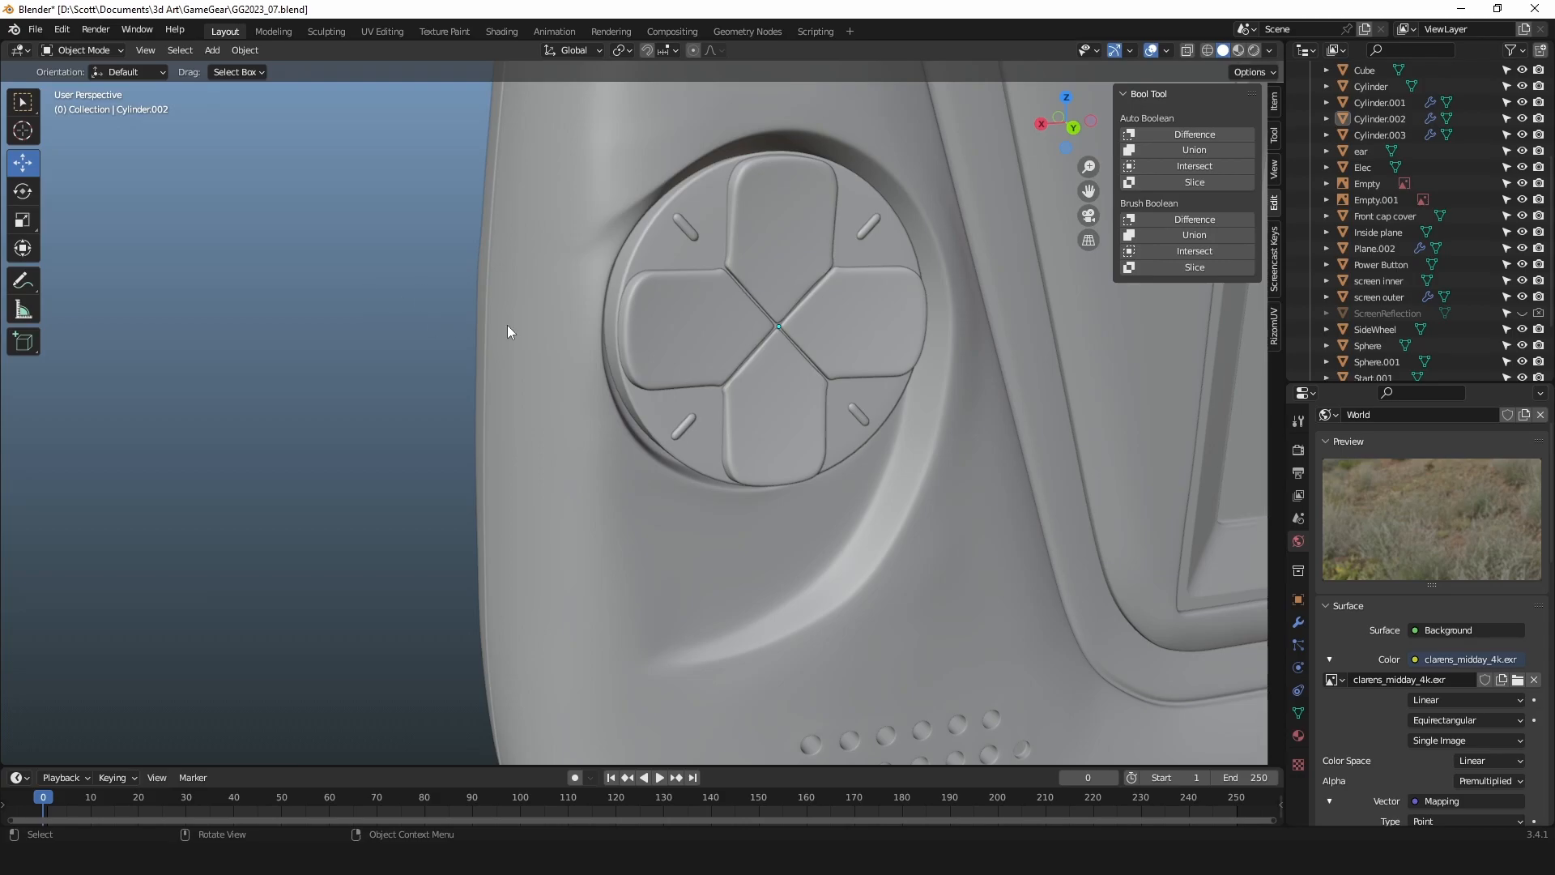
left_click(717, 298)
key("KP_Decimal")
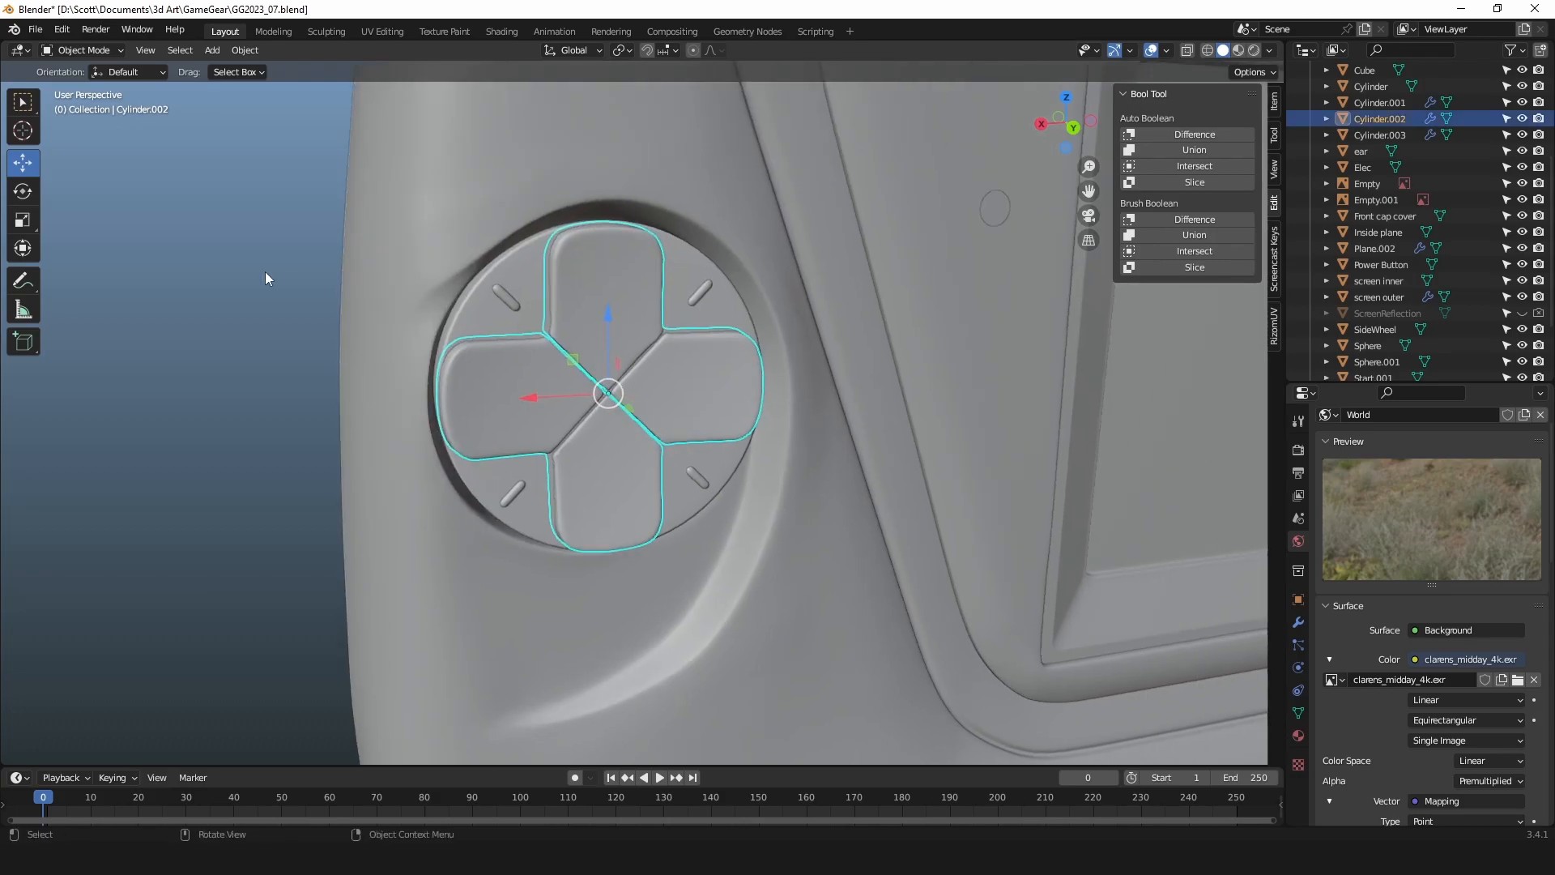
Enter Edit Mode on the D-pad cross and select mesh geometry near its upper arm.
key("Tab")
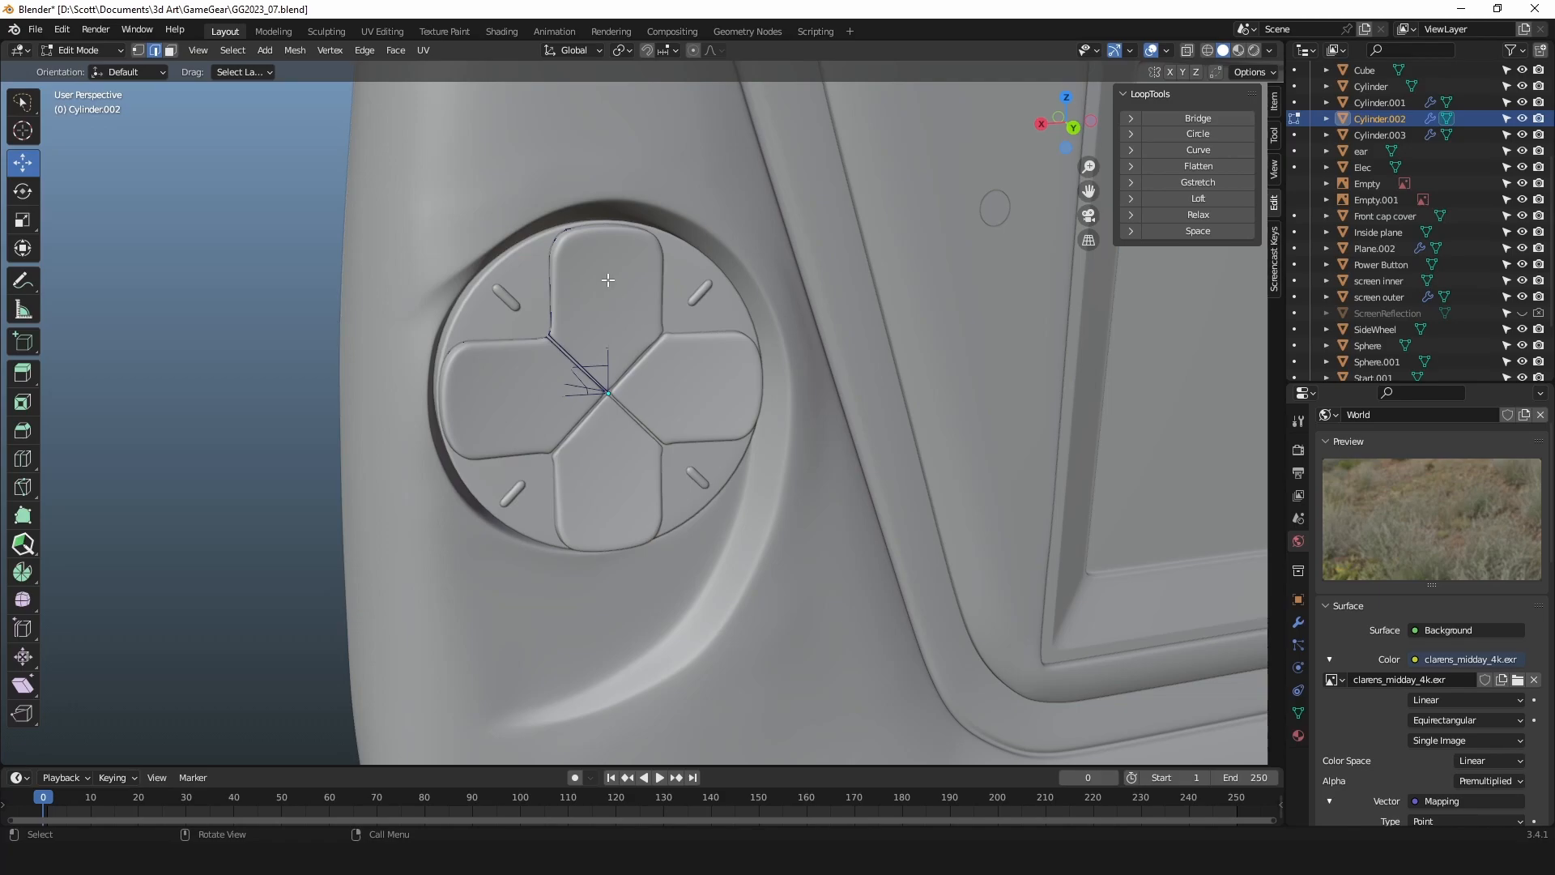
scroll(608, 295, "up", 2)
left_click(603, 292)
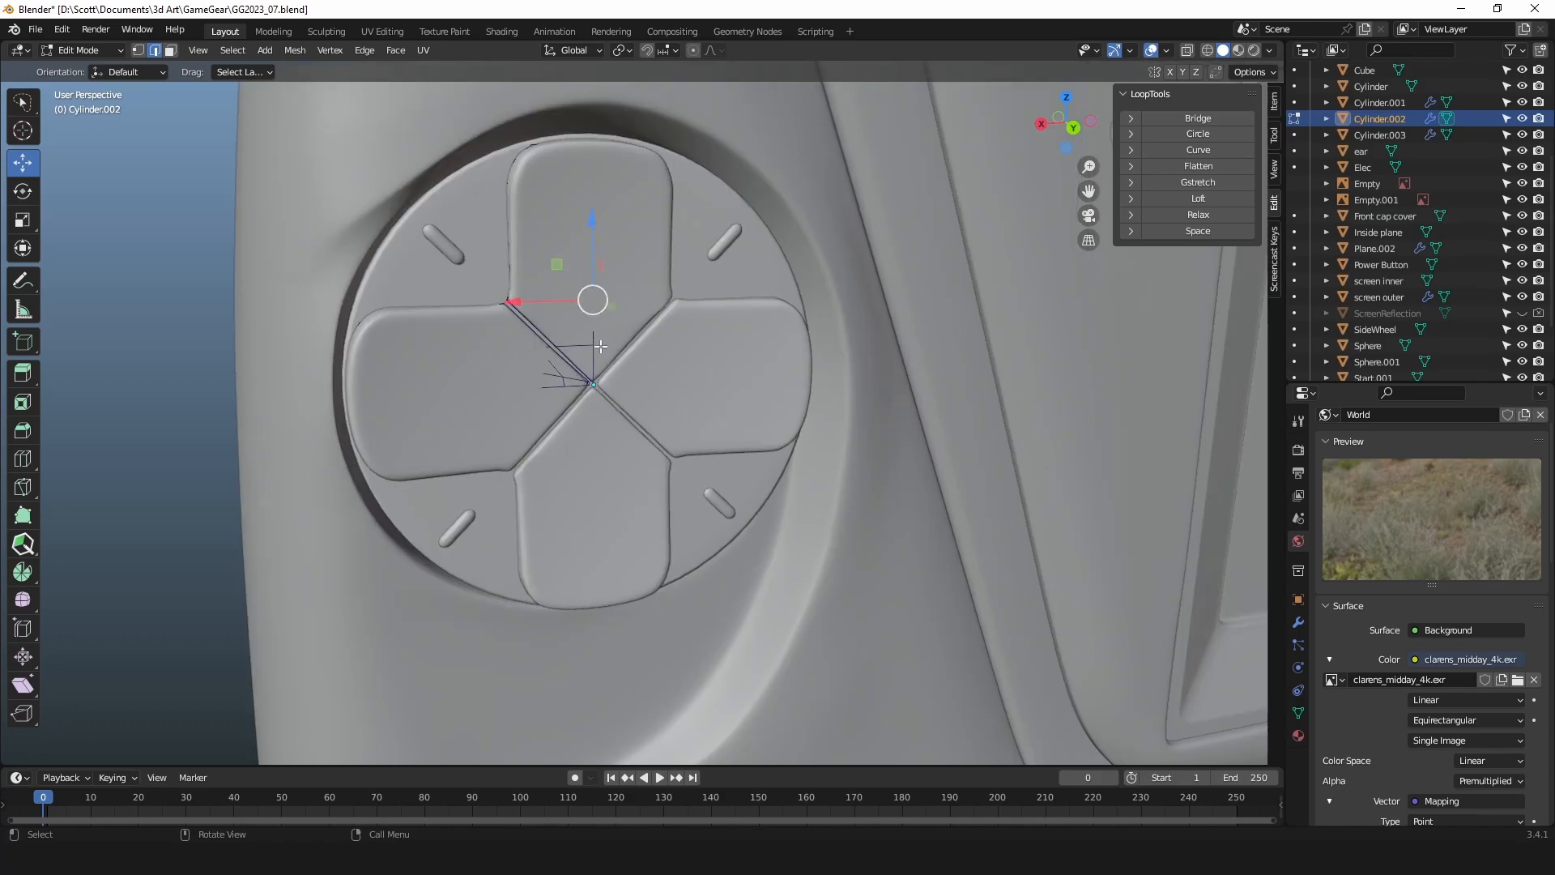
scroll(603, 292, "down", 2)
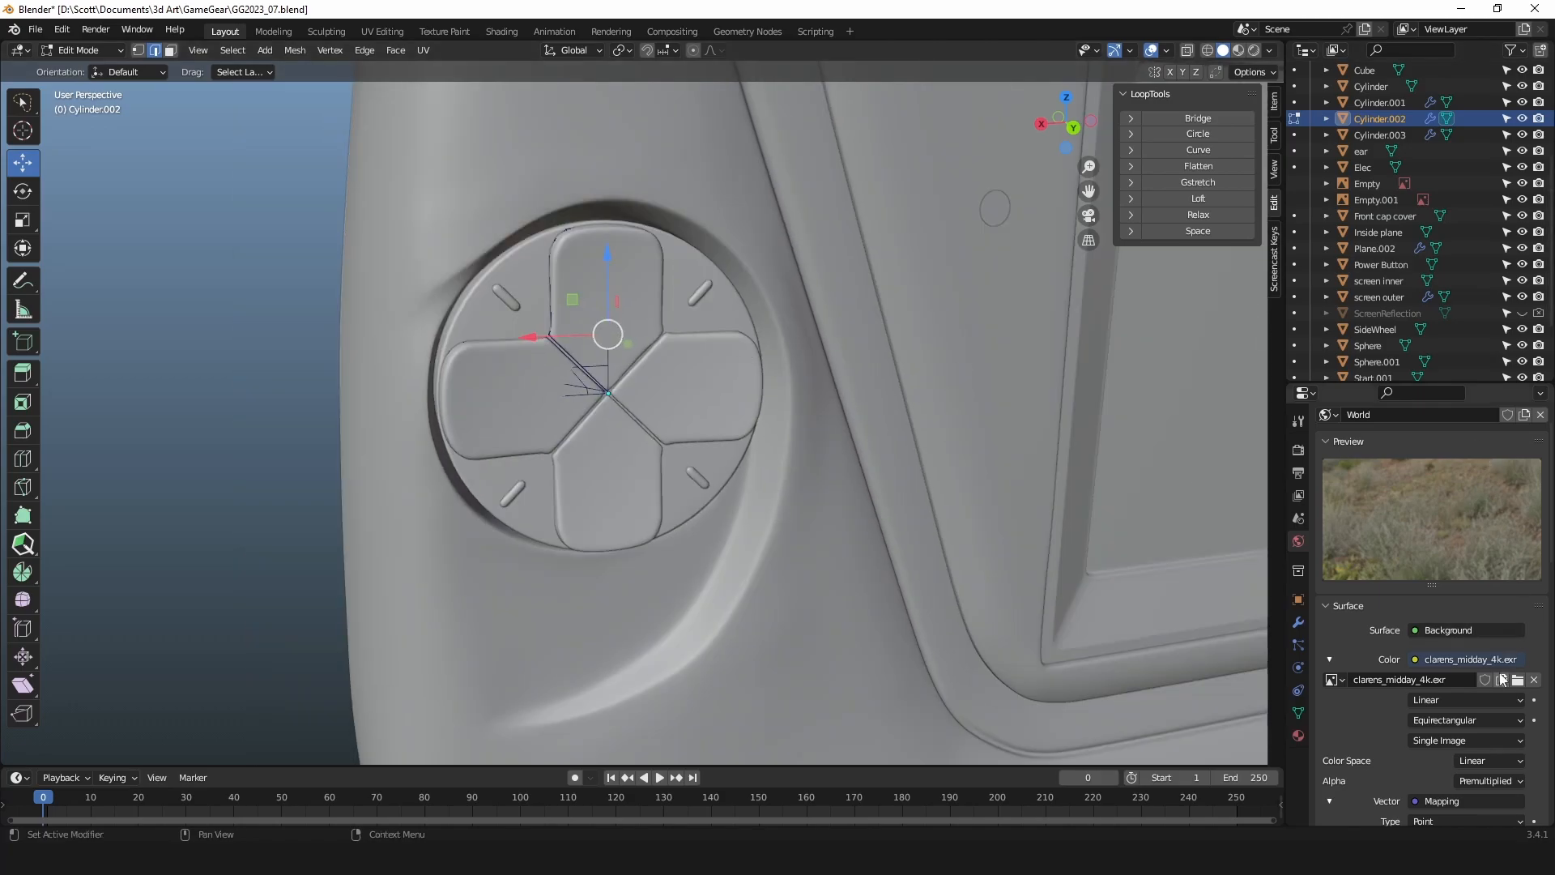
scroll(1425, 676, "down", 1)
Turn off the viewport display of the D-pad cross's Subdivision modifier and both SimpleDeform bend modifiers.
left_click(1298, 622)
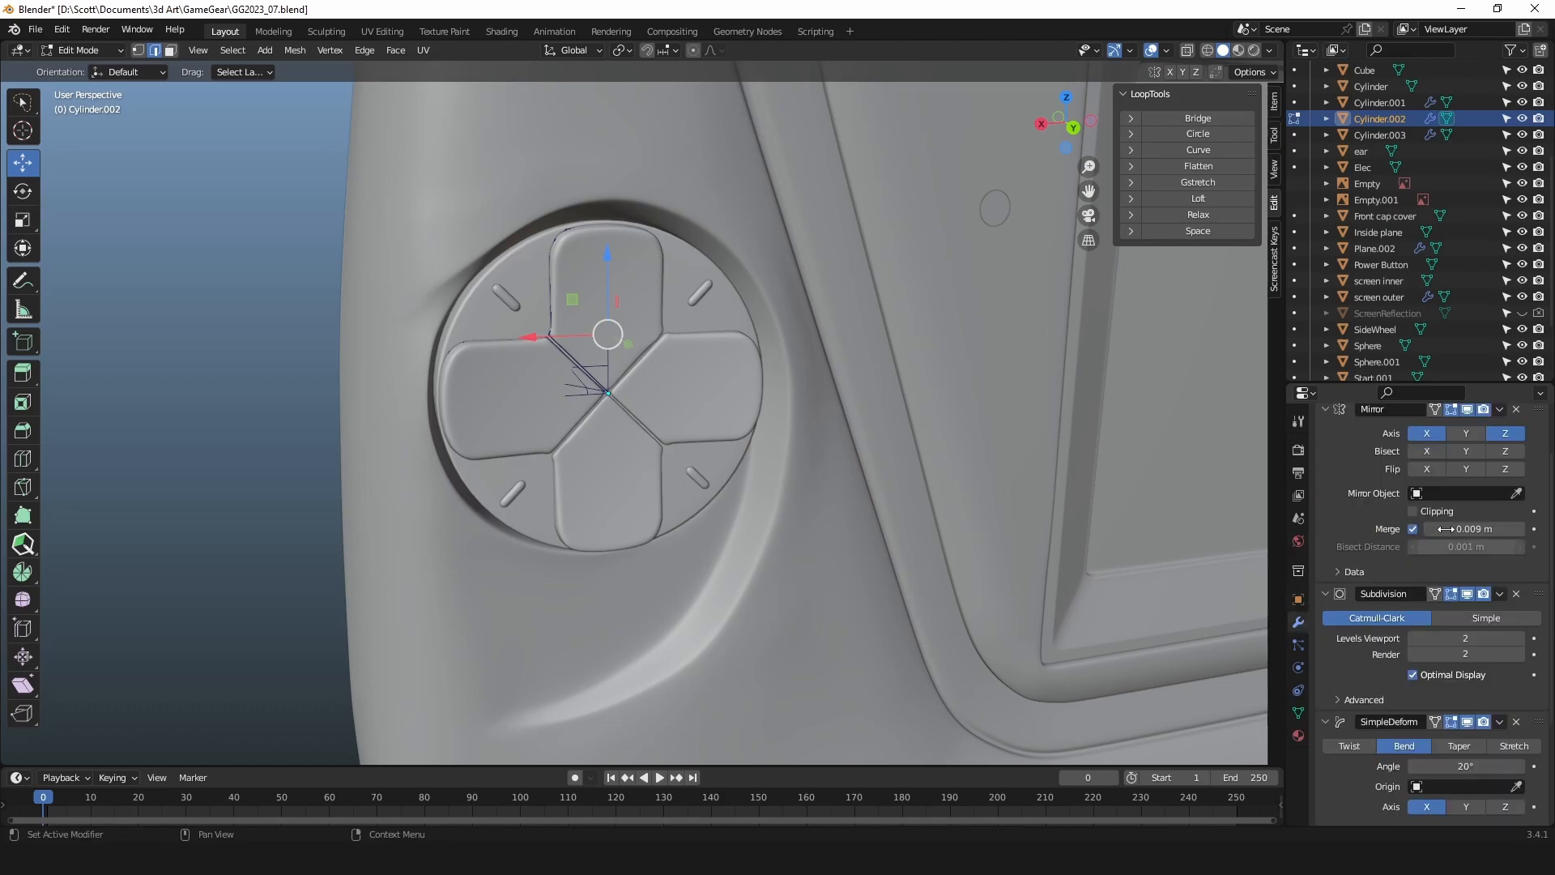
scroll(1452, 554, "down", 1)
left_click(1465, 562)
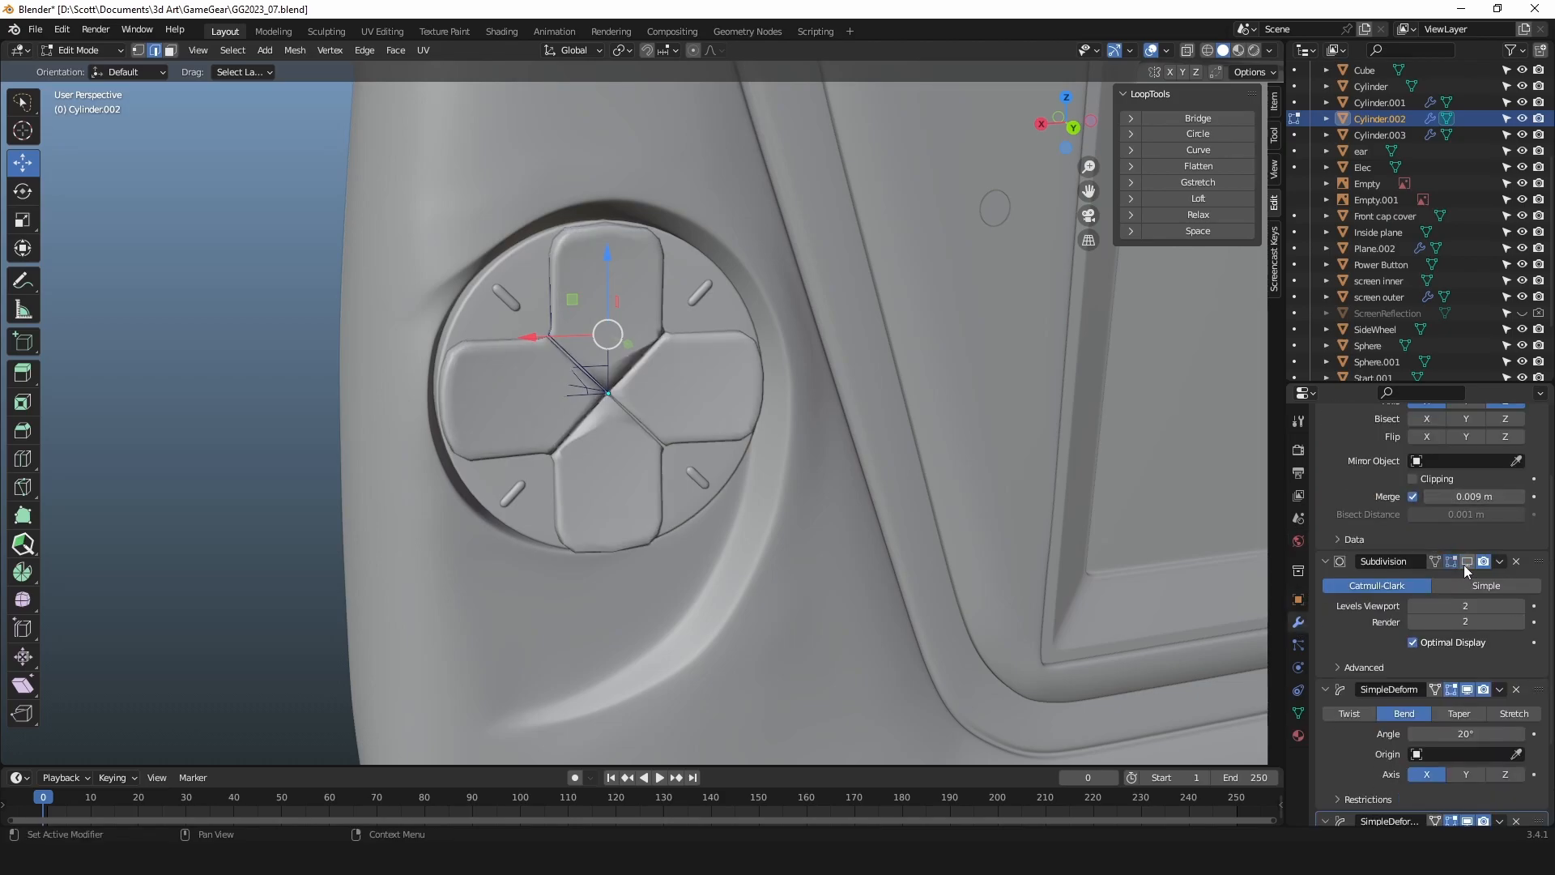
left_click(1467, 689)
scroll(1471, 709, "down", 4)
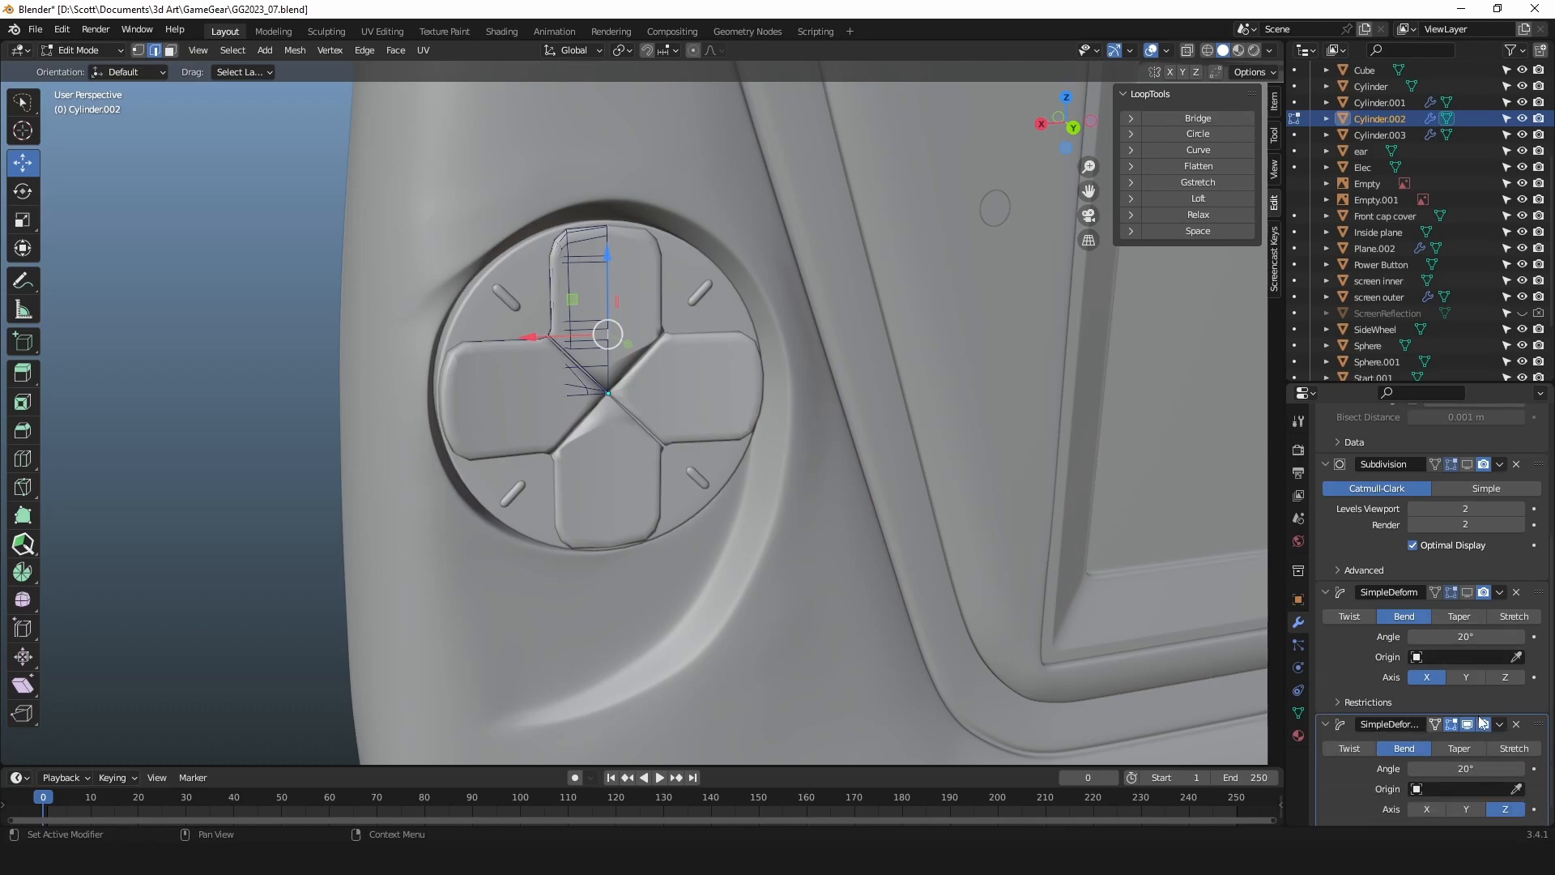
left_click(1467, 705)
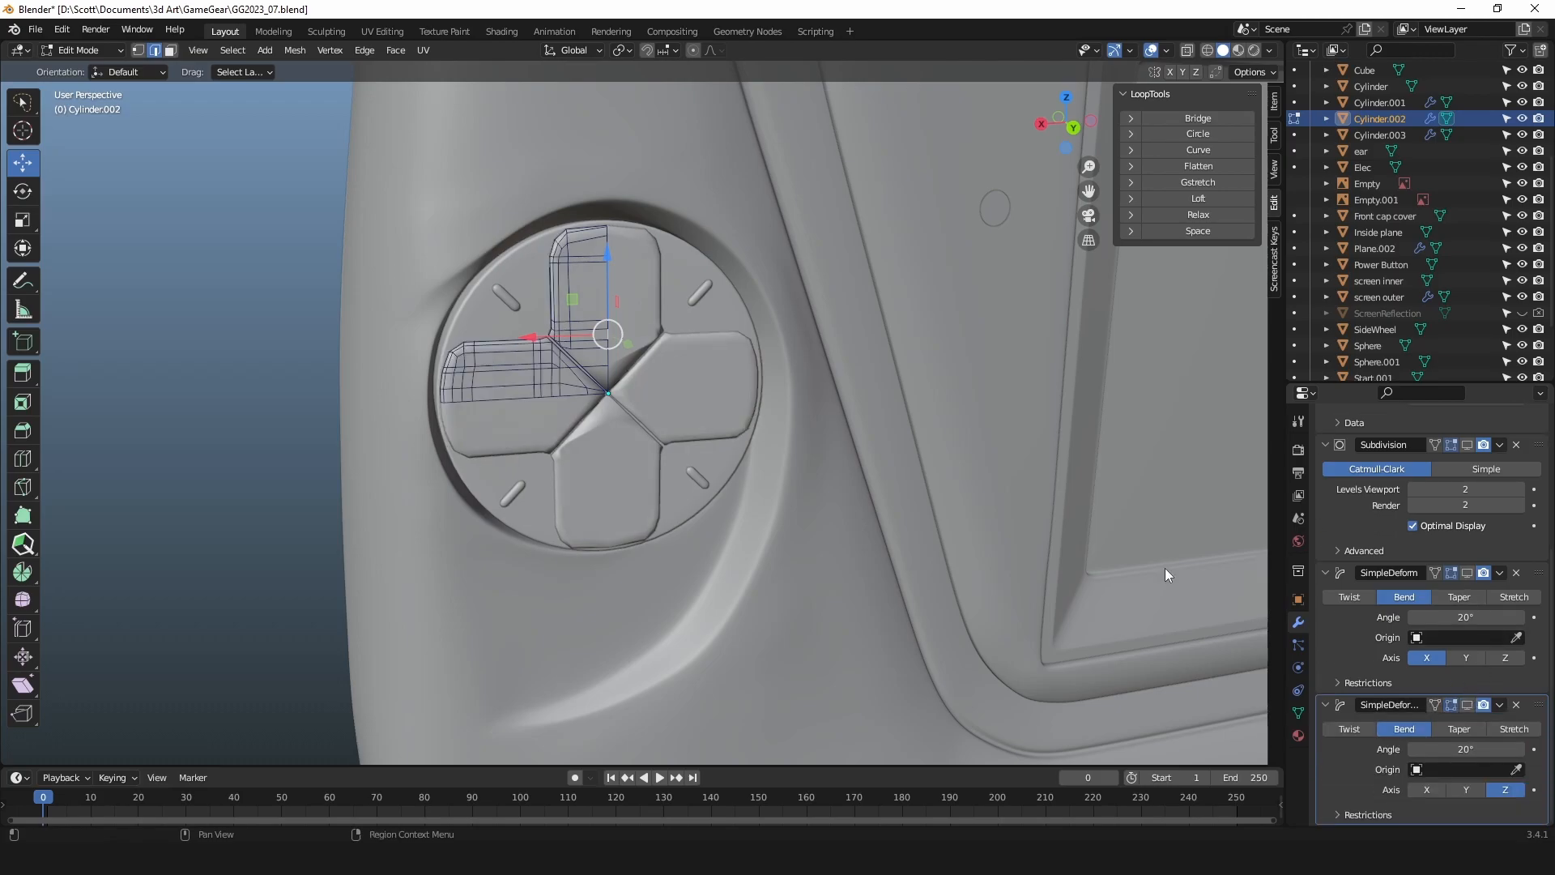
Select the narrow mesh strip along the diagonal groove between the D-pad cross's upper and left arms.
scroll(588, 358, "up", 5)
middle_click_drag(430, 284, 632, 393, "shift")
scroll(632, 393, "down", 3)
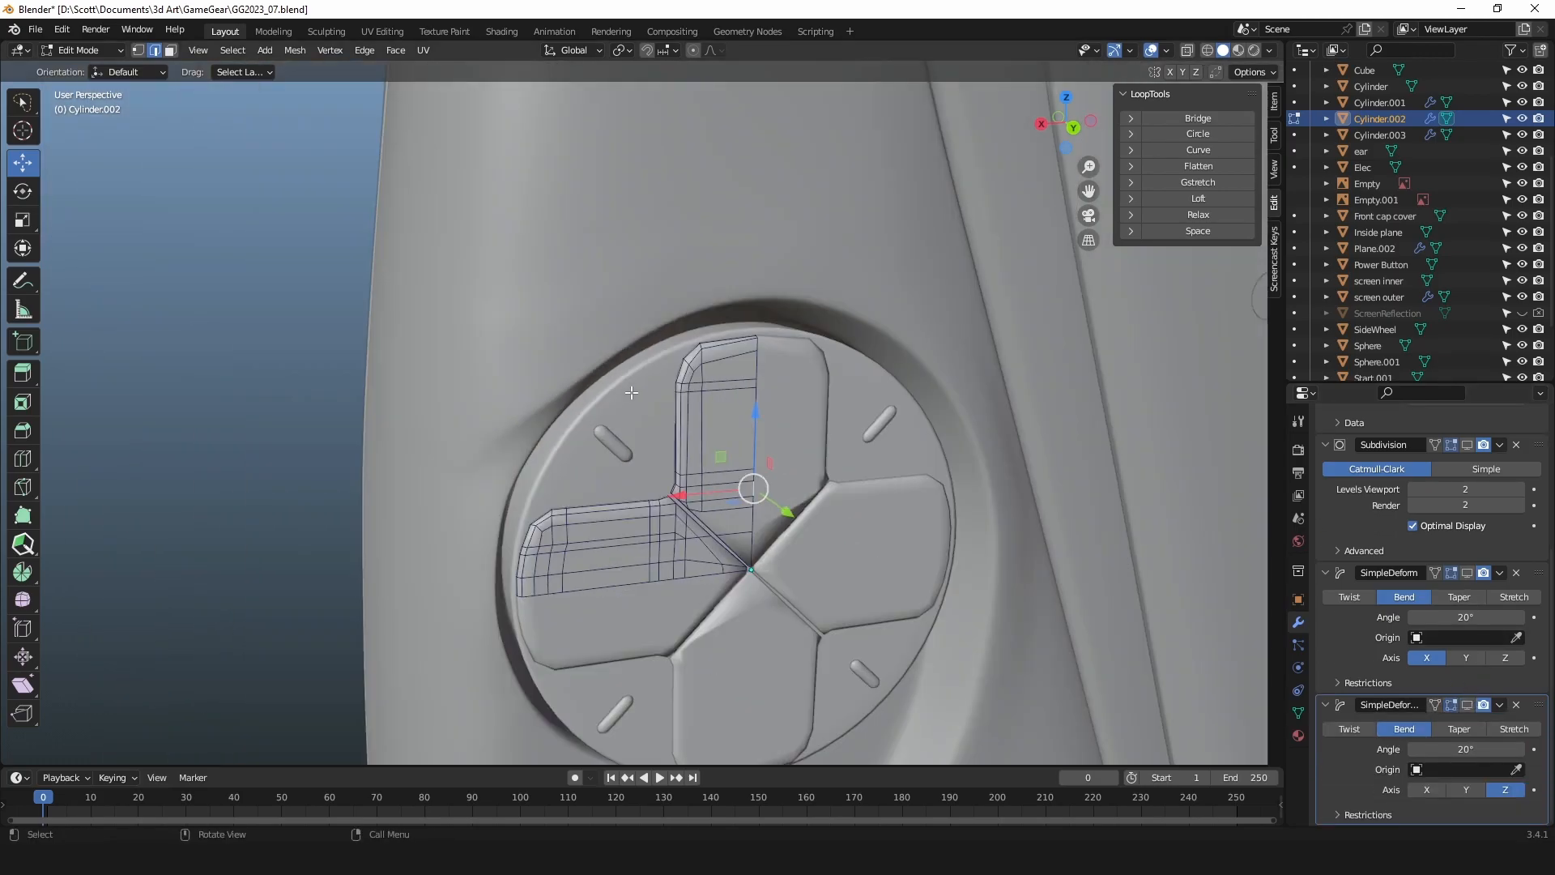
left_click(703, 533)
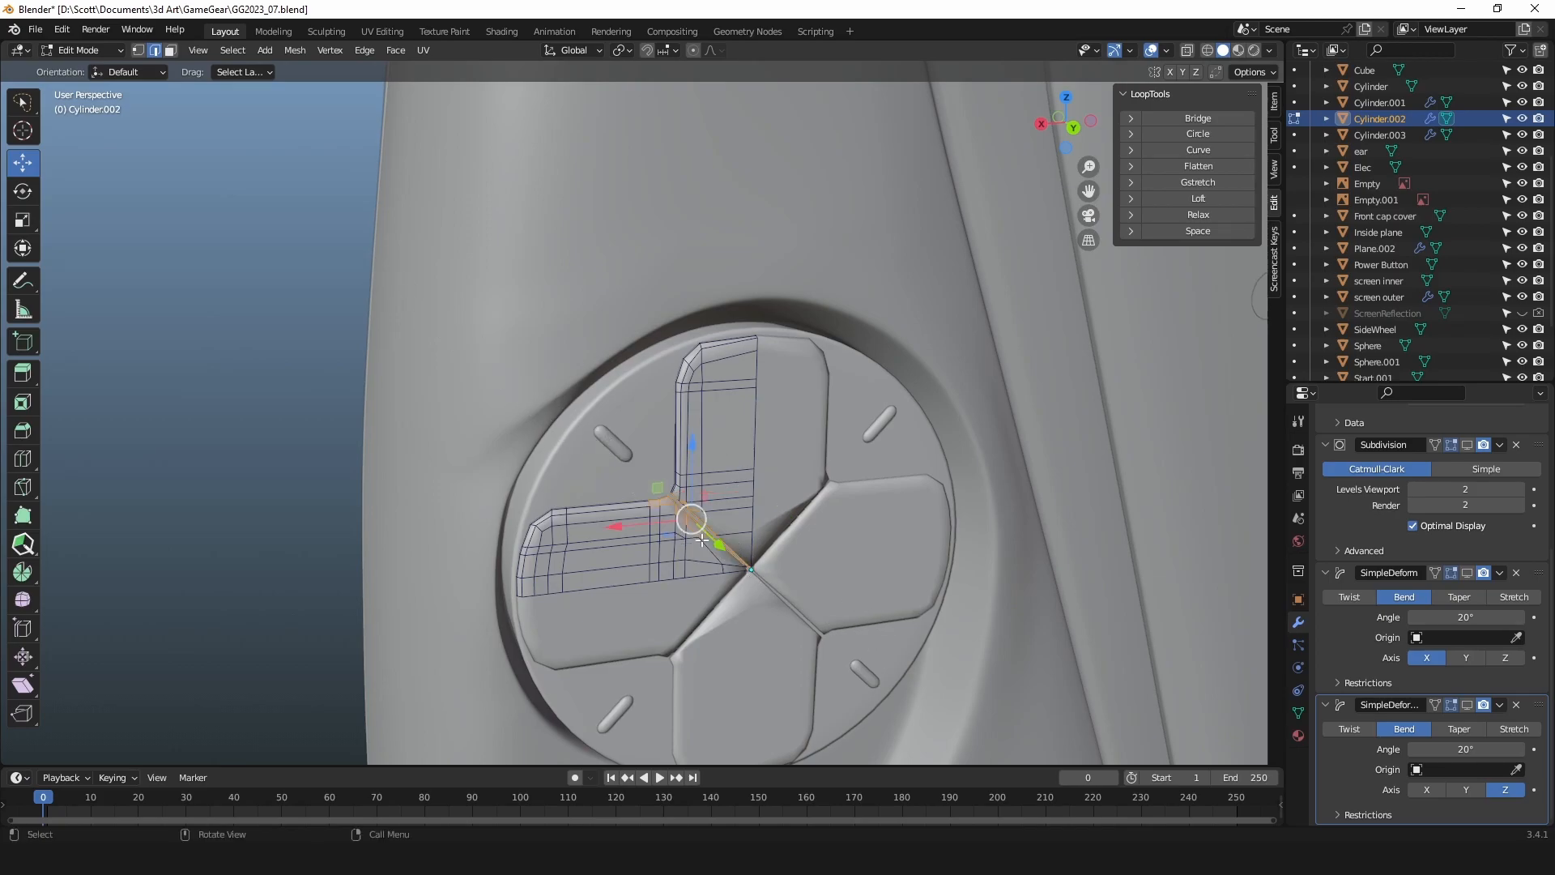
Switch to the Select Box tool and box-select the D-pad cross's left-arm geometry together with the inner part of the upper arm.
left_click(24, 102)
left_click(82, 142)
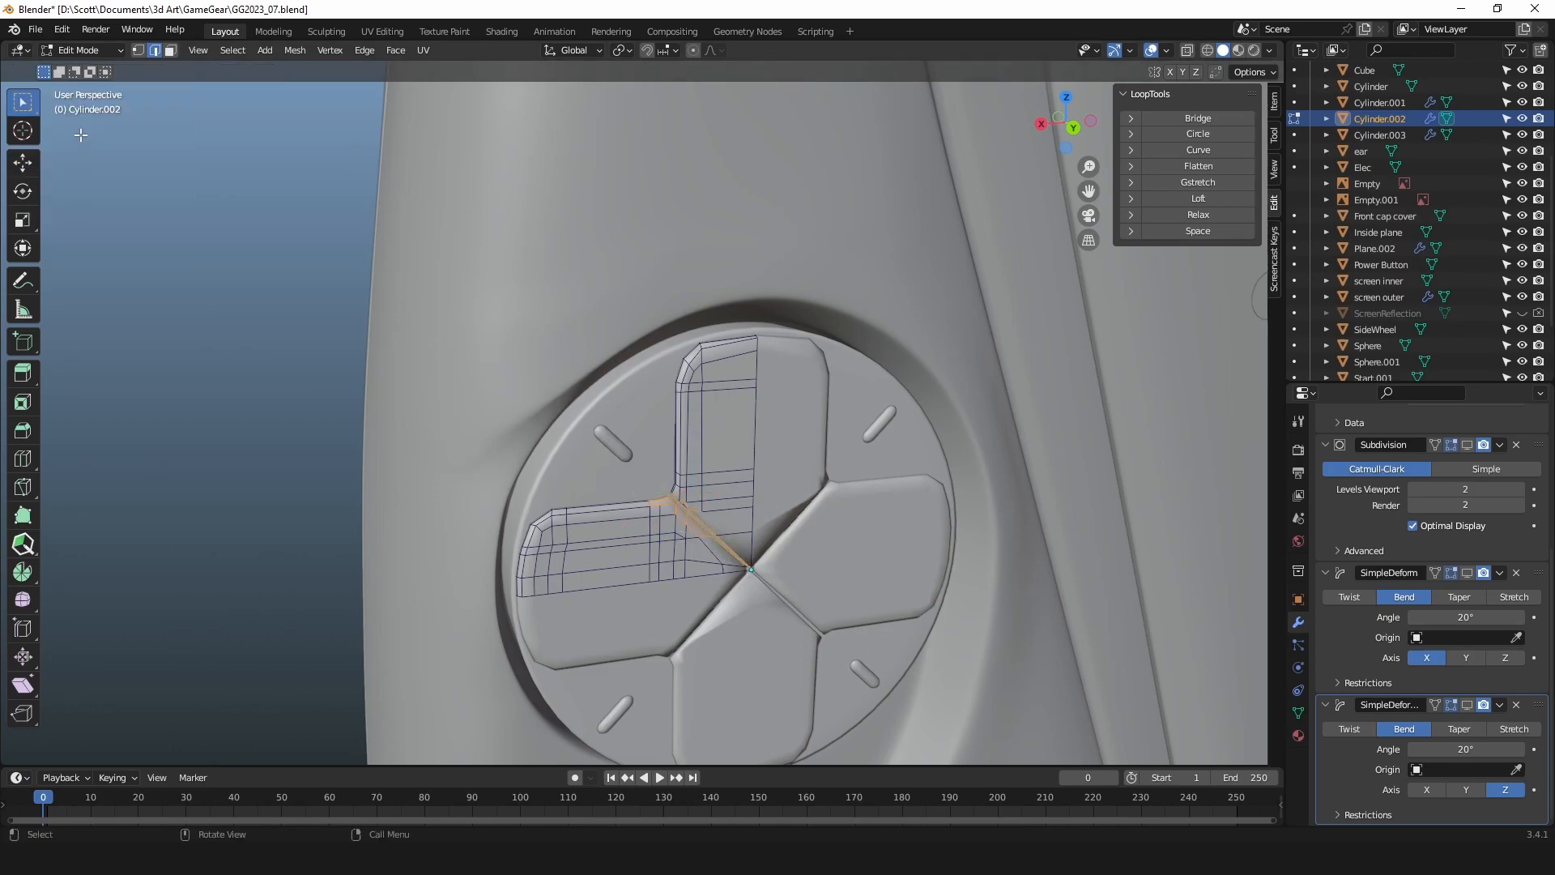
middle_click_drag(652, 413, 696, 390)
scroll(739, 344, "up", 3)
middle_click_drag(875, 442, 751, 421, "shift")
scroll(712, 421, "down", 2)
left_click_drag(399, 283, 745, 510)
scroll(721, 468, "up", 1)
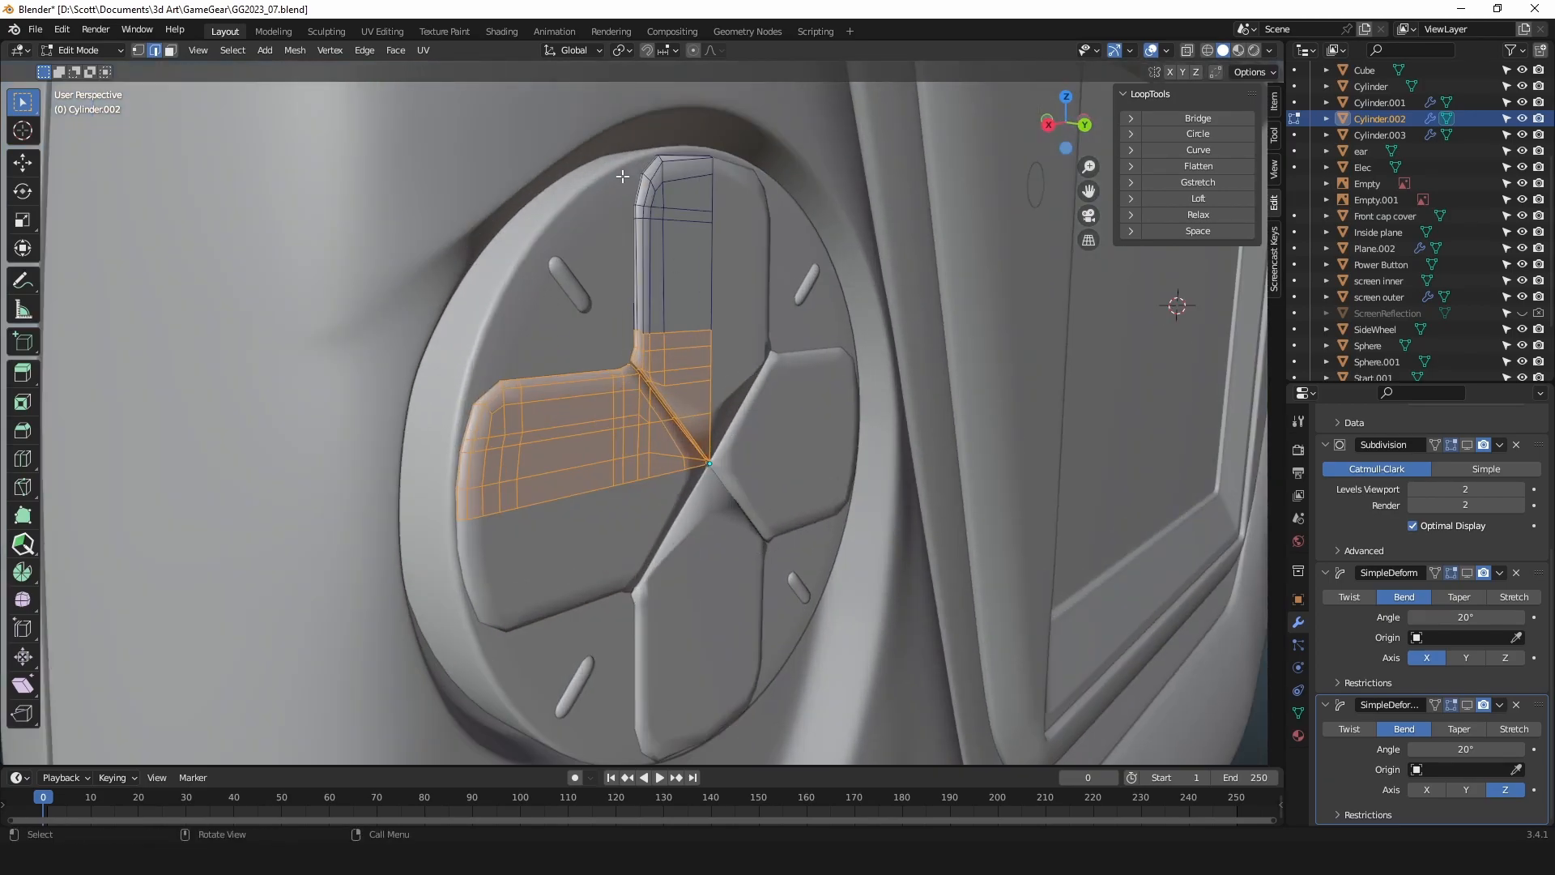
Box-select the D-pad cross's upper-arm geometry, and clear the selection.
left_click_drag(554, 109, 731, 401)
mouse_move(699, 377)
middle_mouse_down()
mouse_move(770, 375)
mouse_move(686, 362)
middle_mouse_up()
left_click(758, 399)
middle_click_drag(714, 430, 686, 427)
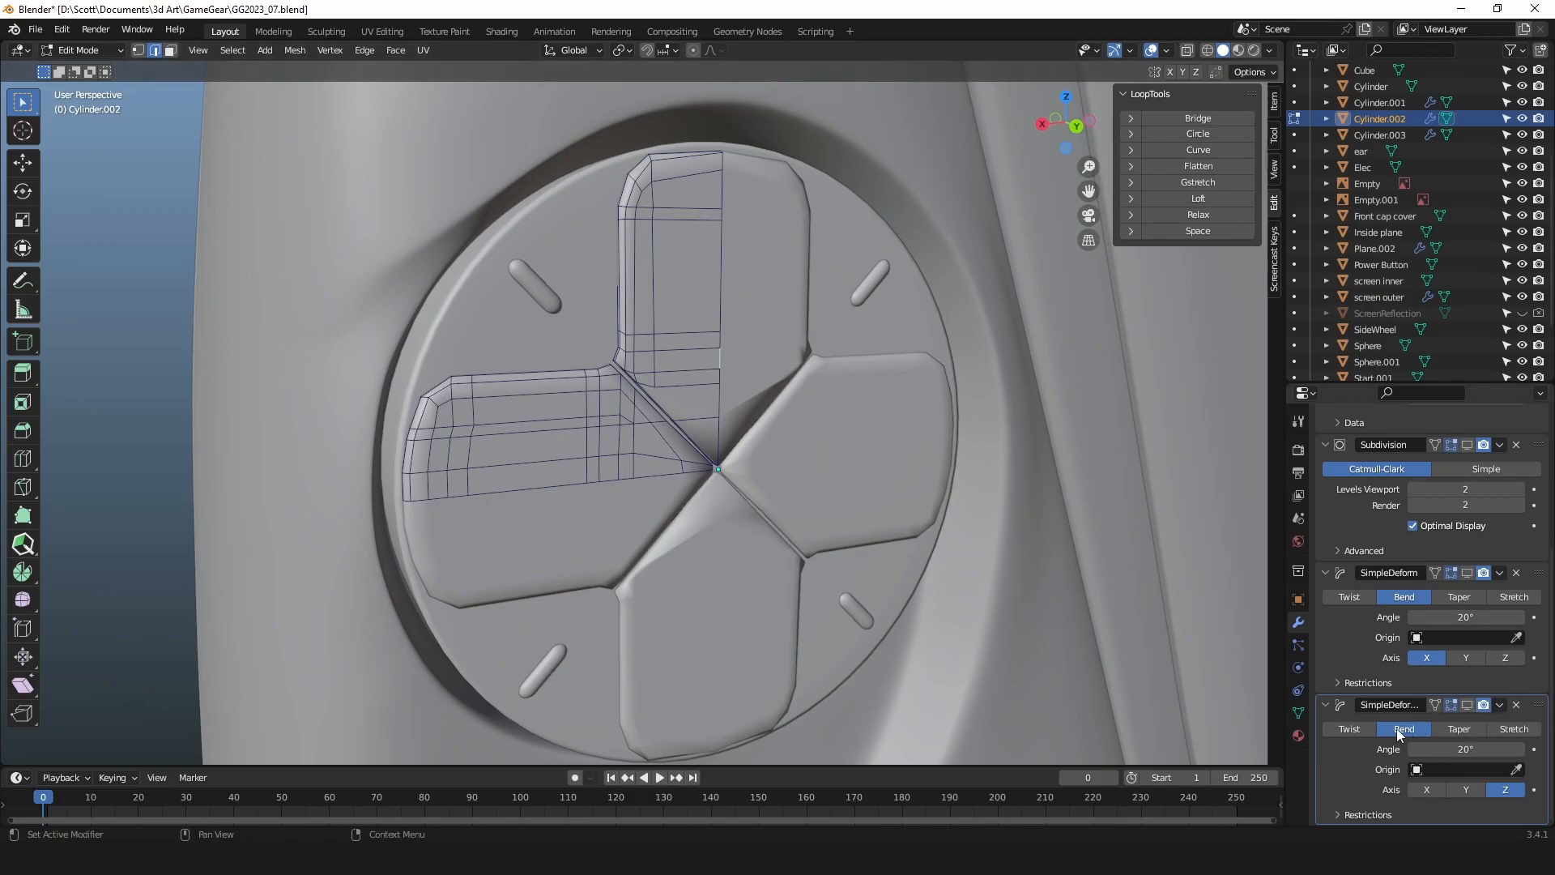
Turn on the viewport display of both SimpleDeform bend modifiers and check the cross's curvature from the side.
left_click(1467, 705)
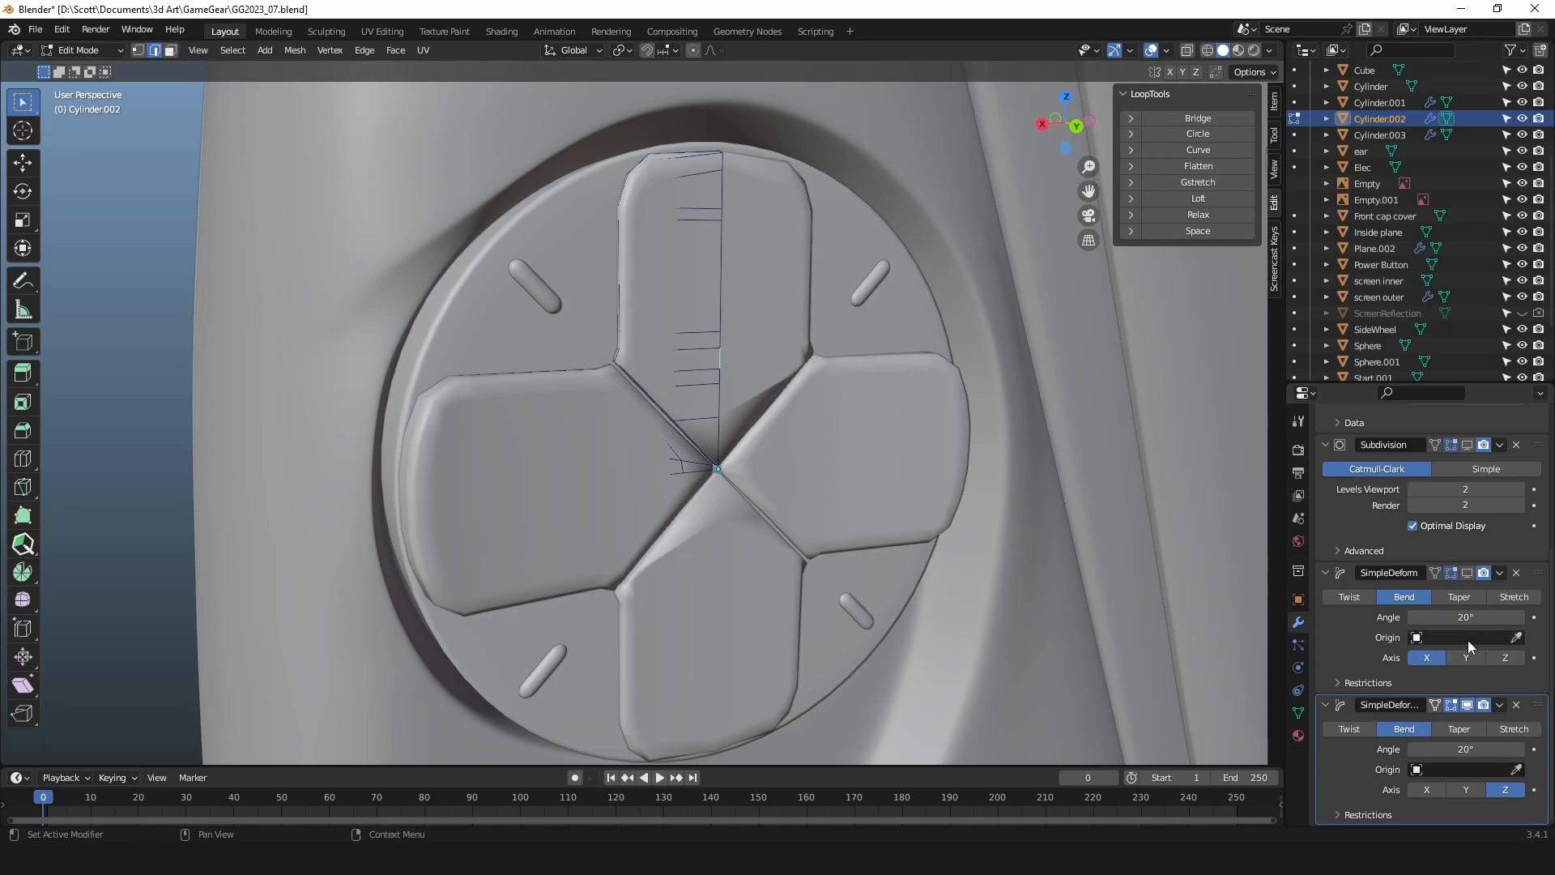
left_click(1466, 572)
middle_click_drag(850, 393, 672, 389)
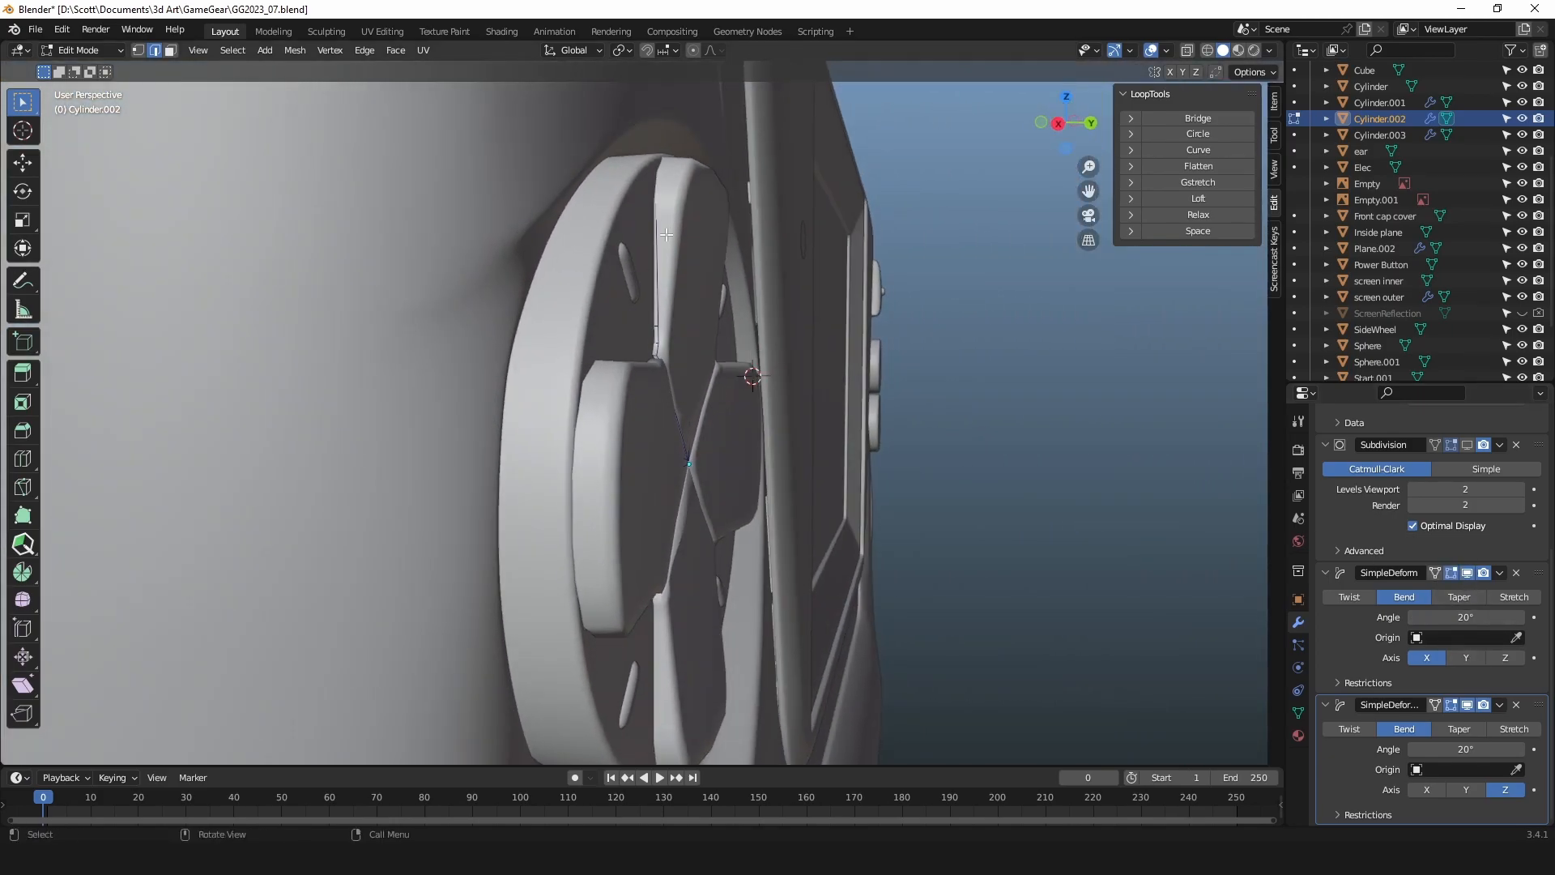
middle_click_drag(687, 175, 779, 506)
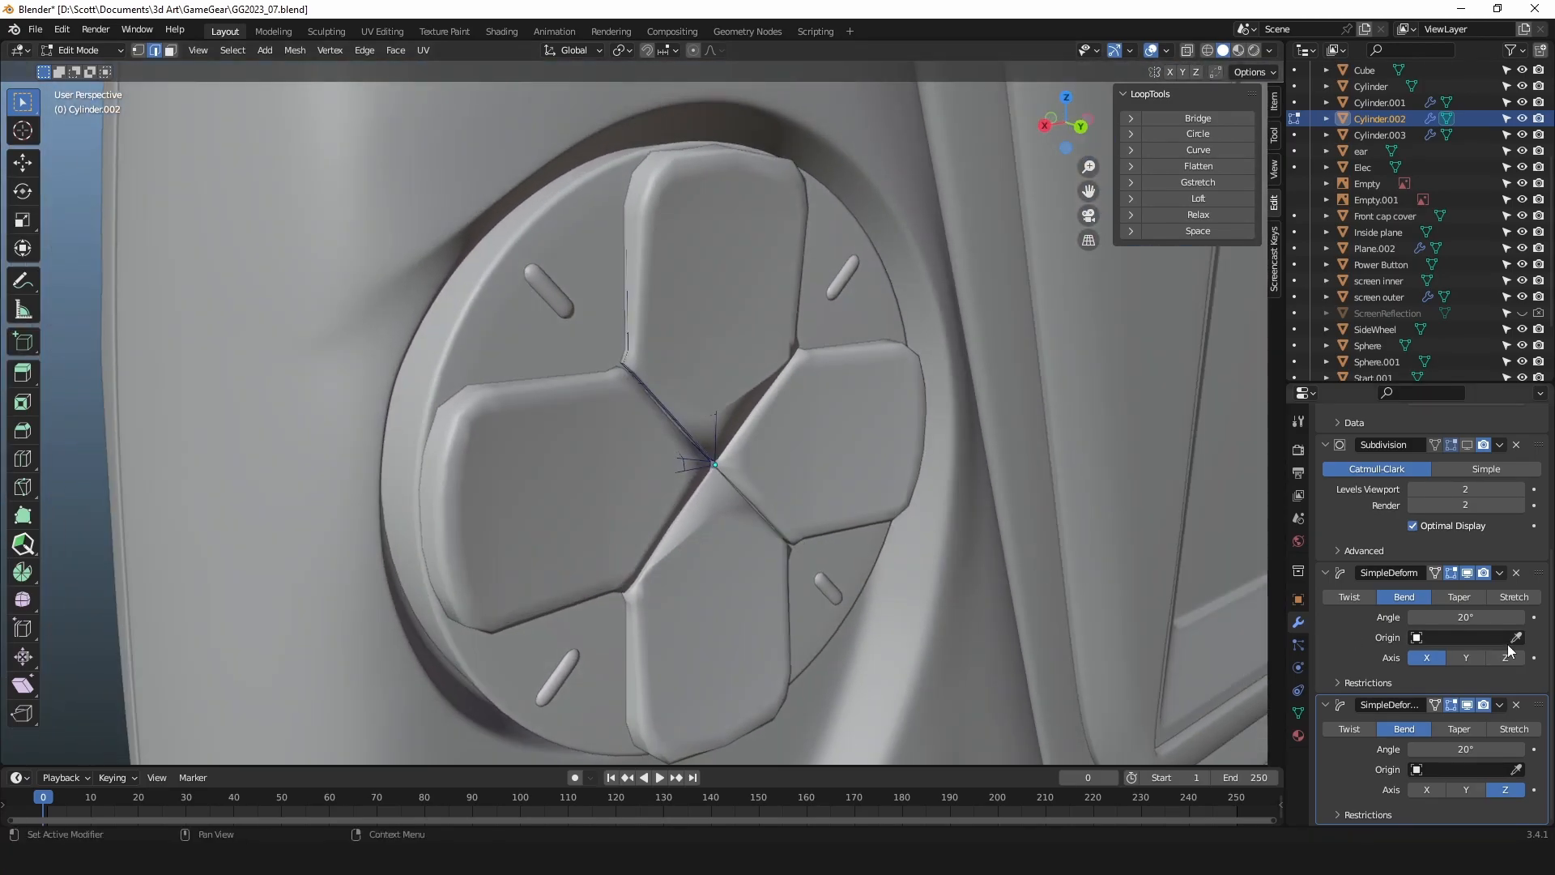
Hide the D-pad cross's Mirror modifier in the viewport to view the unmirrored quarter, and show it again.
scroll(1465, 620, "up", 6)
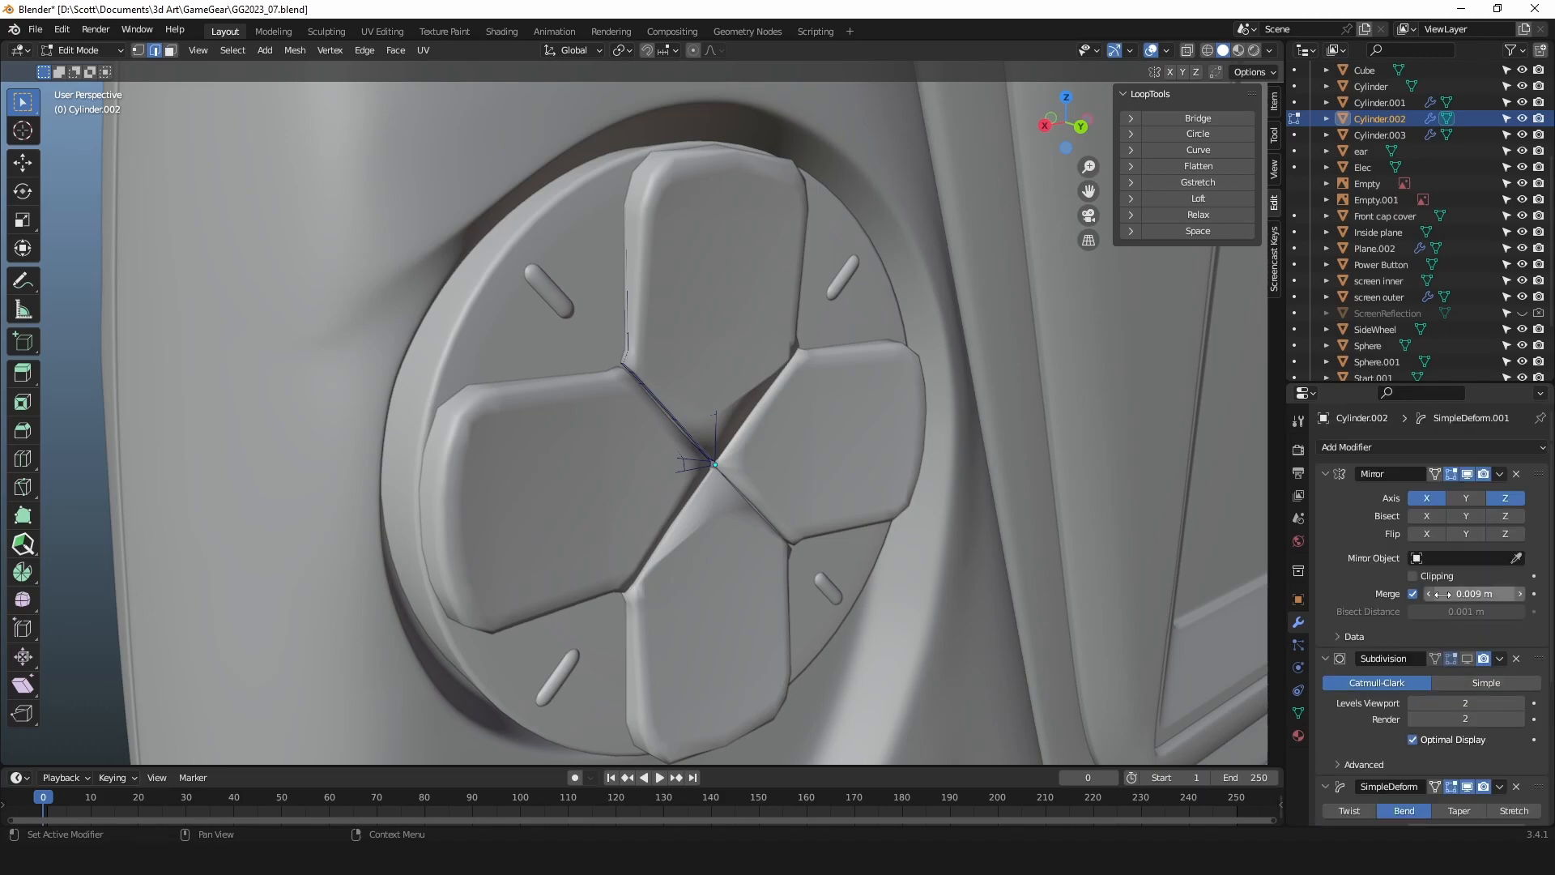
left_click(1467, 474)
middle_click_drag(759, 444, 710, 340)
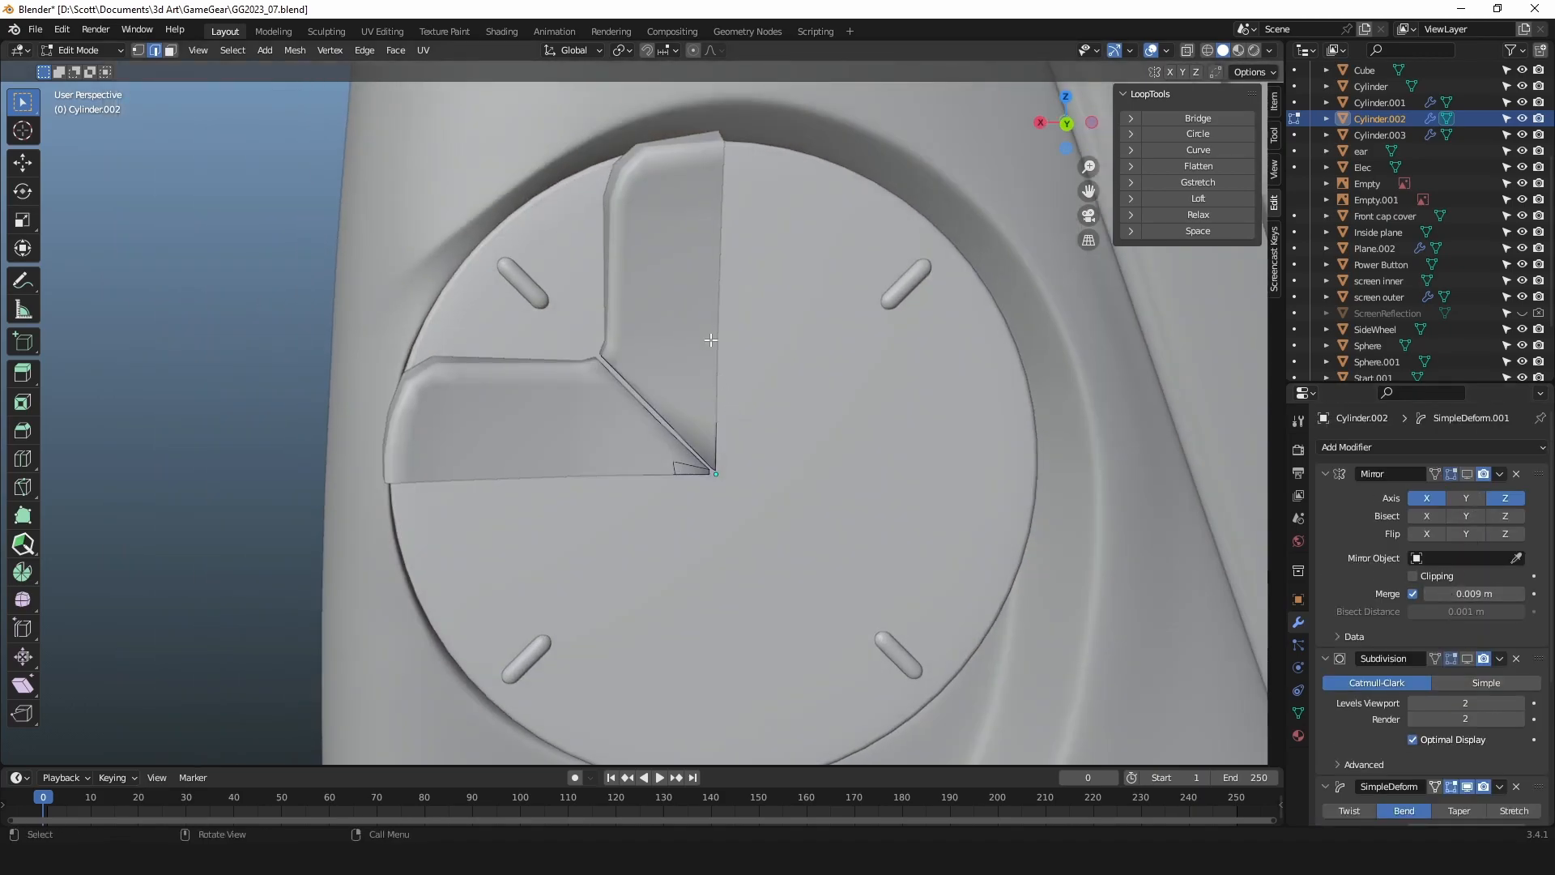
left_click(1466, 475)
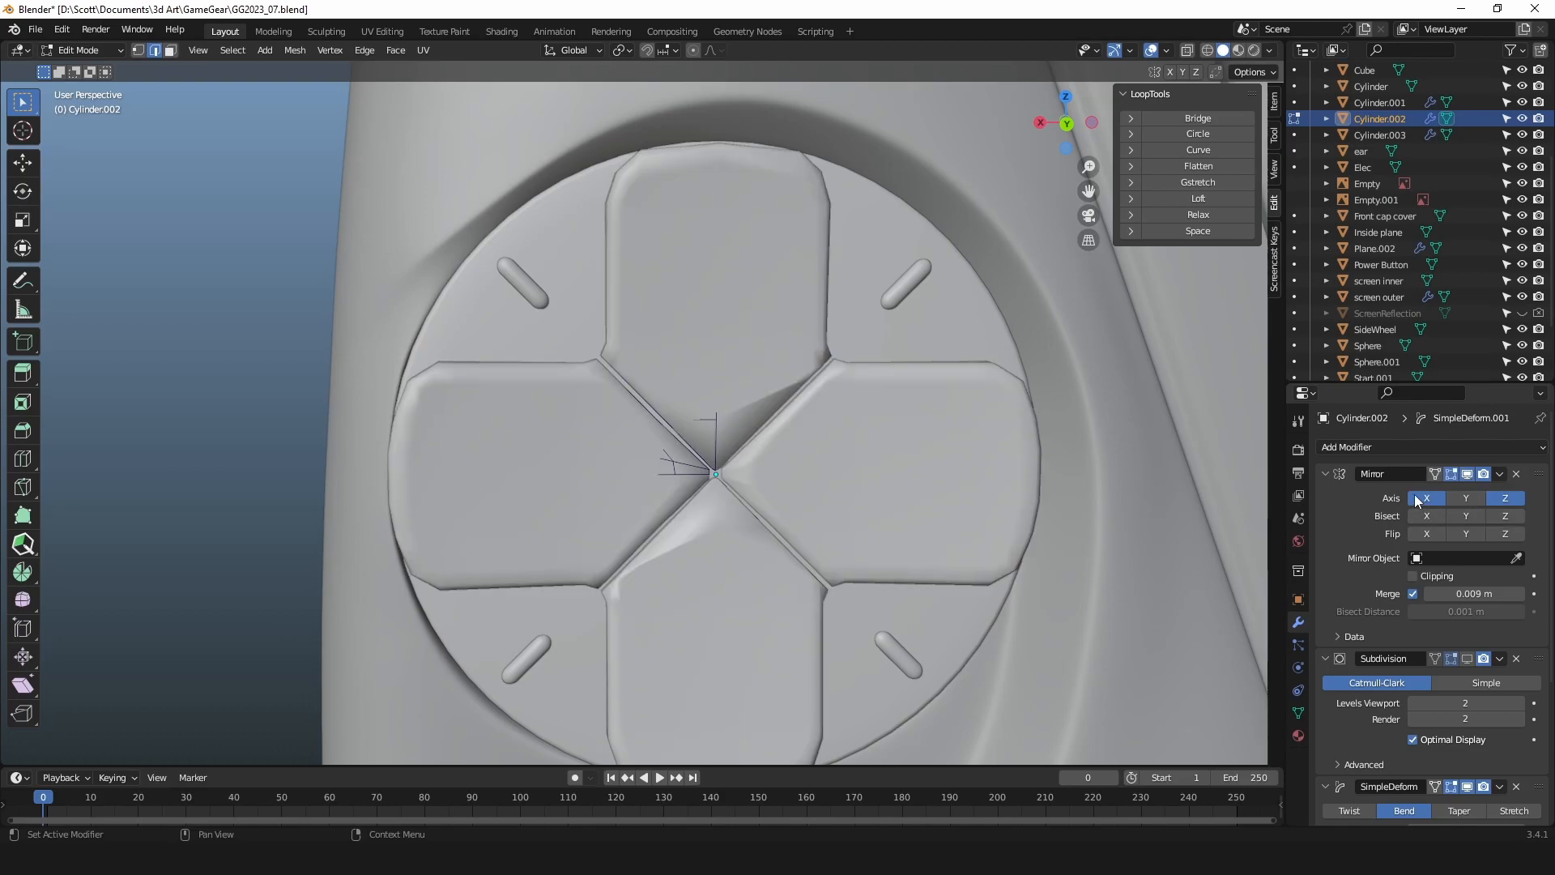
Turn off the Mirror modifier's Z and X axes, and re-enable X and Z one at a time.
left_click(1507, 498)
left_click(1426, 499)
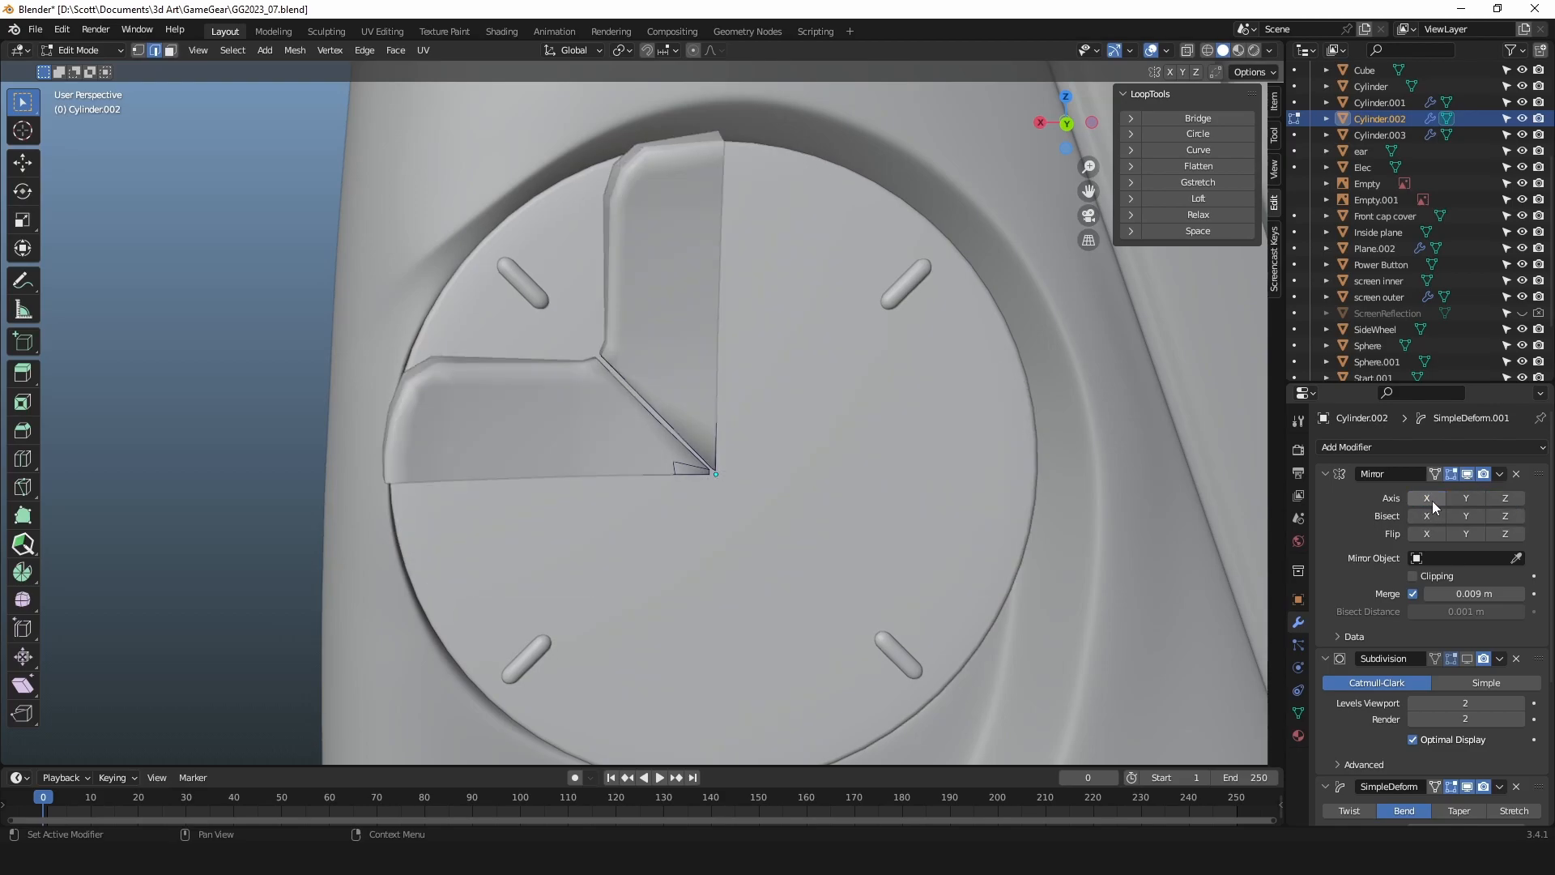
left_click(1427, 496)
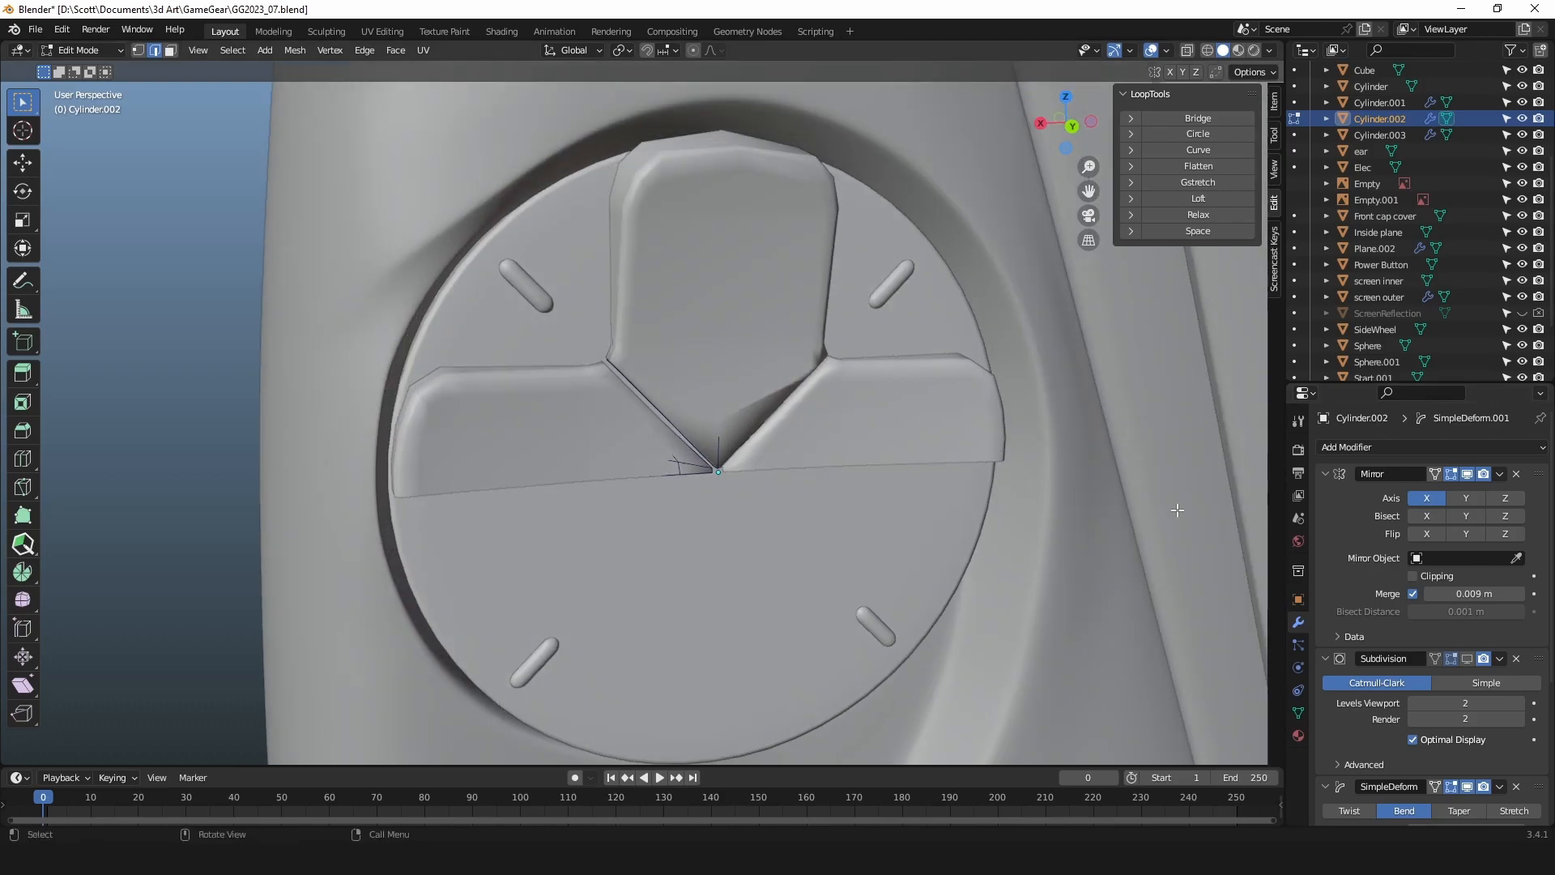
left_click(1504, 497)
middle_click_drag(761, 421, 790, 416)
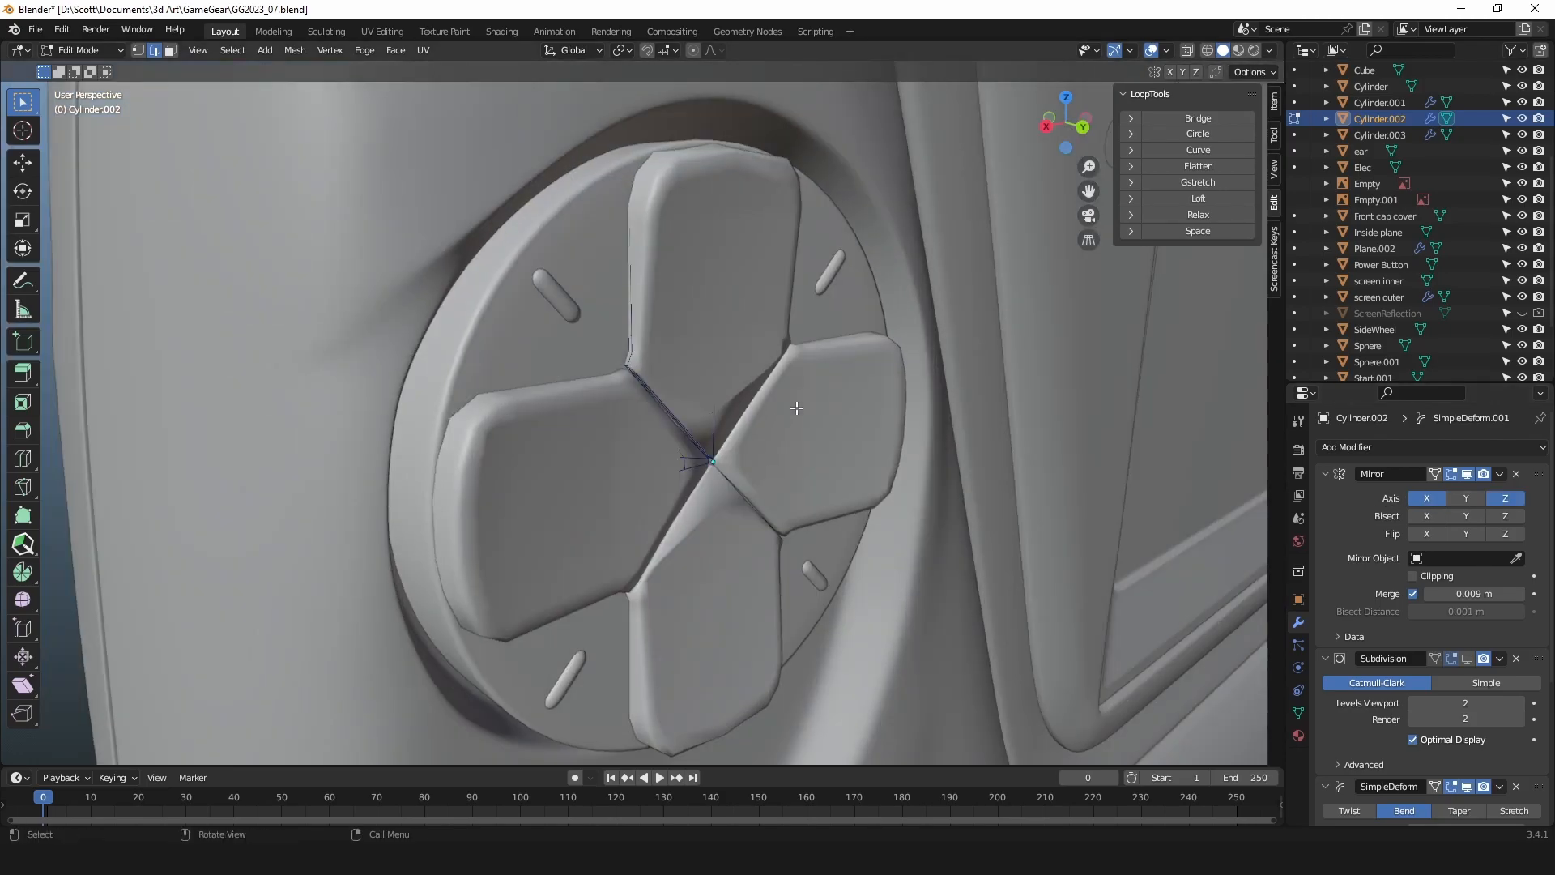
Box-select the mesh at the centre of the D-pad cross and turn on the Subdivision modifier's viewport display.
scroll(755, 415, "down", 1)
left_click_drag(764, 410, 674, 473)
middle_click_drag(826, 492, 831, 492)
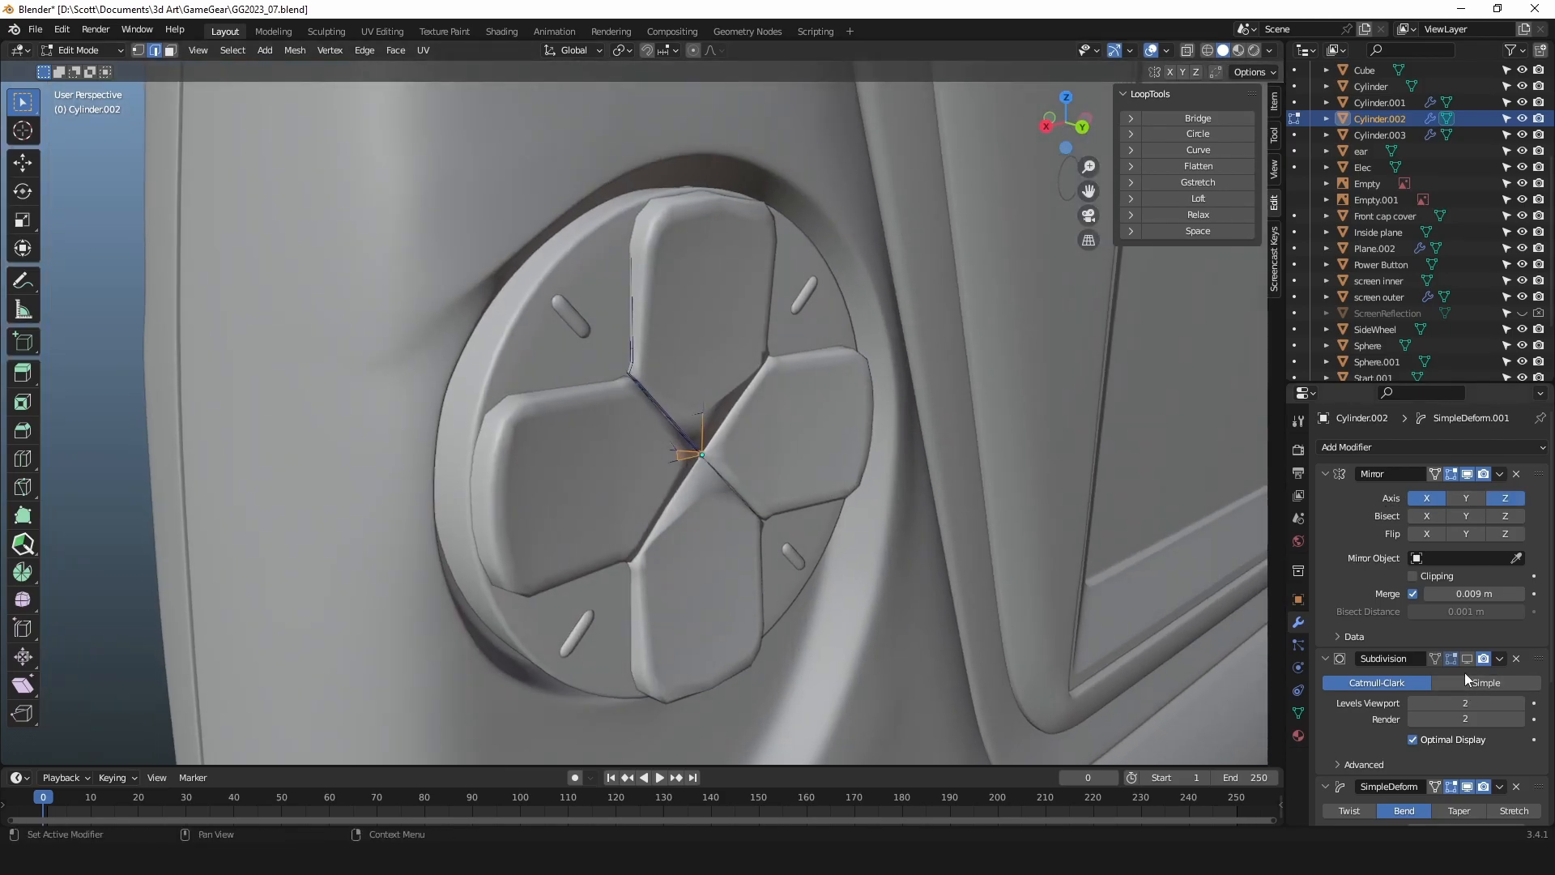
scroll(1450, 574, "down", 1)
left_click(1467, 628)
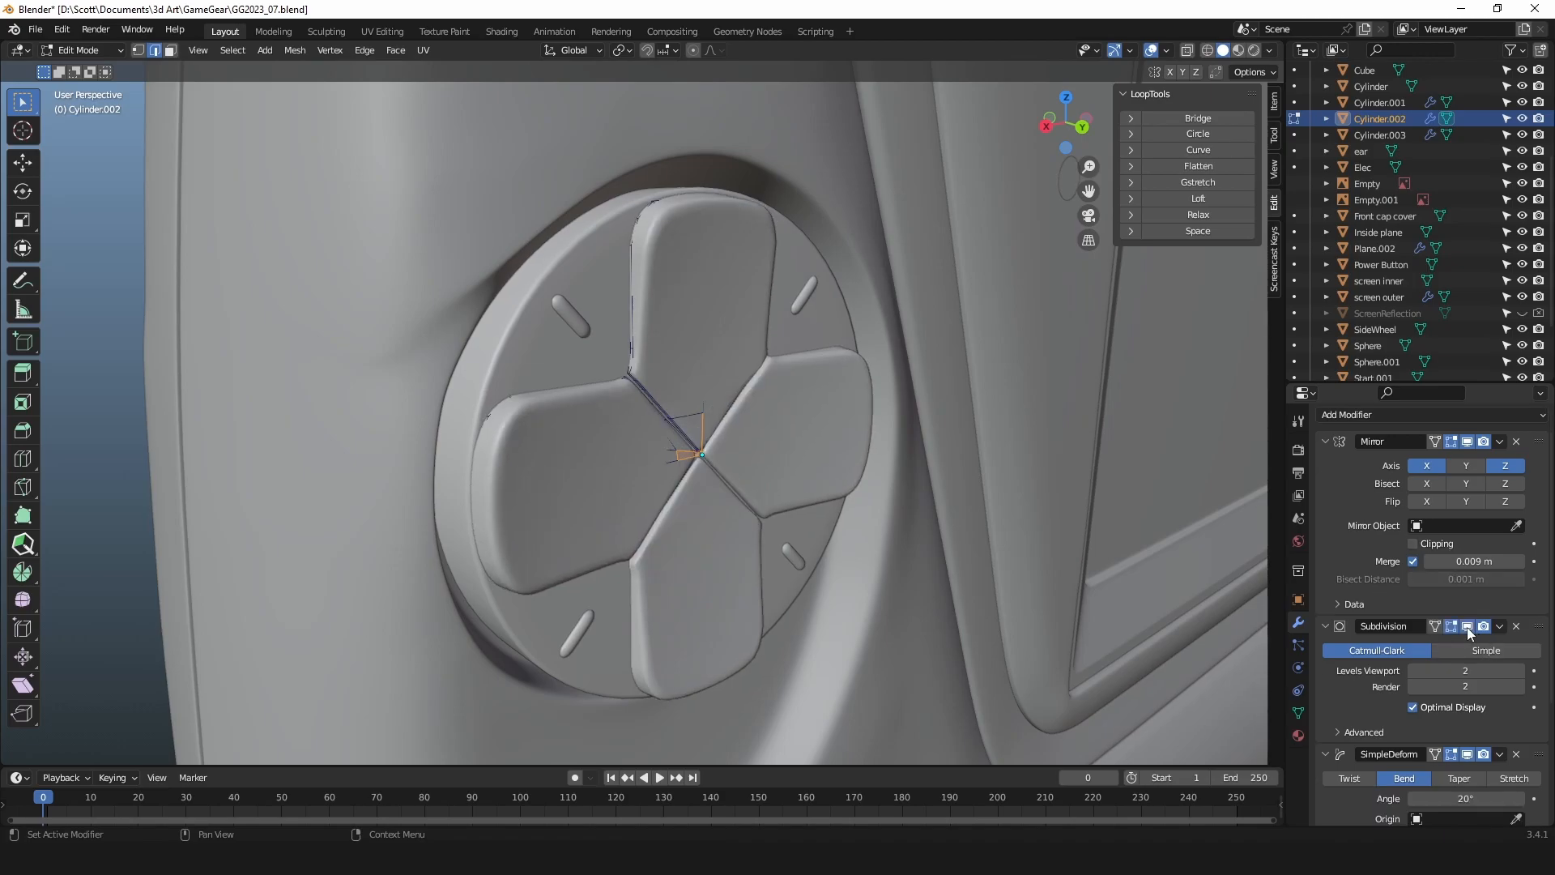
middle_click_drag(583, 340, 608, 330)
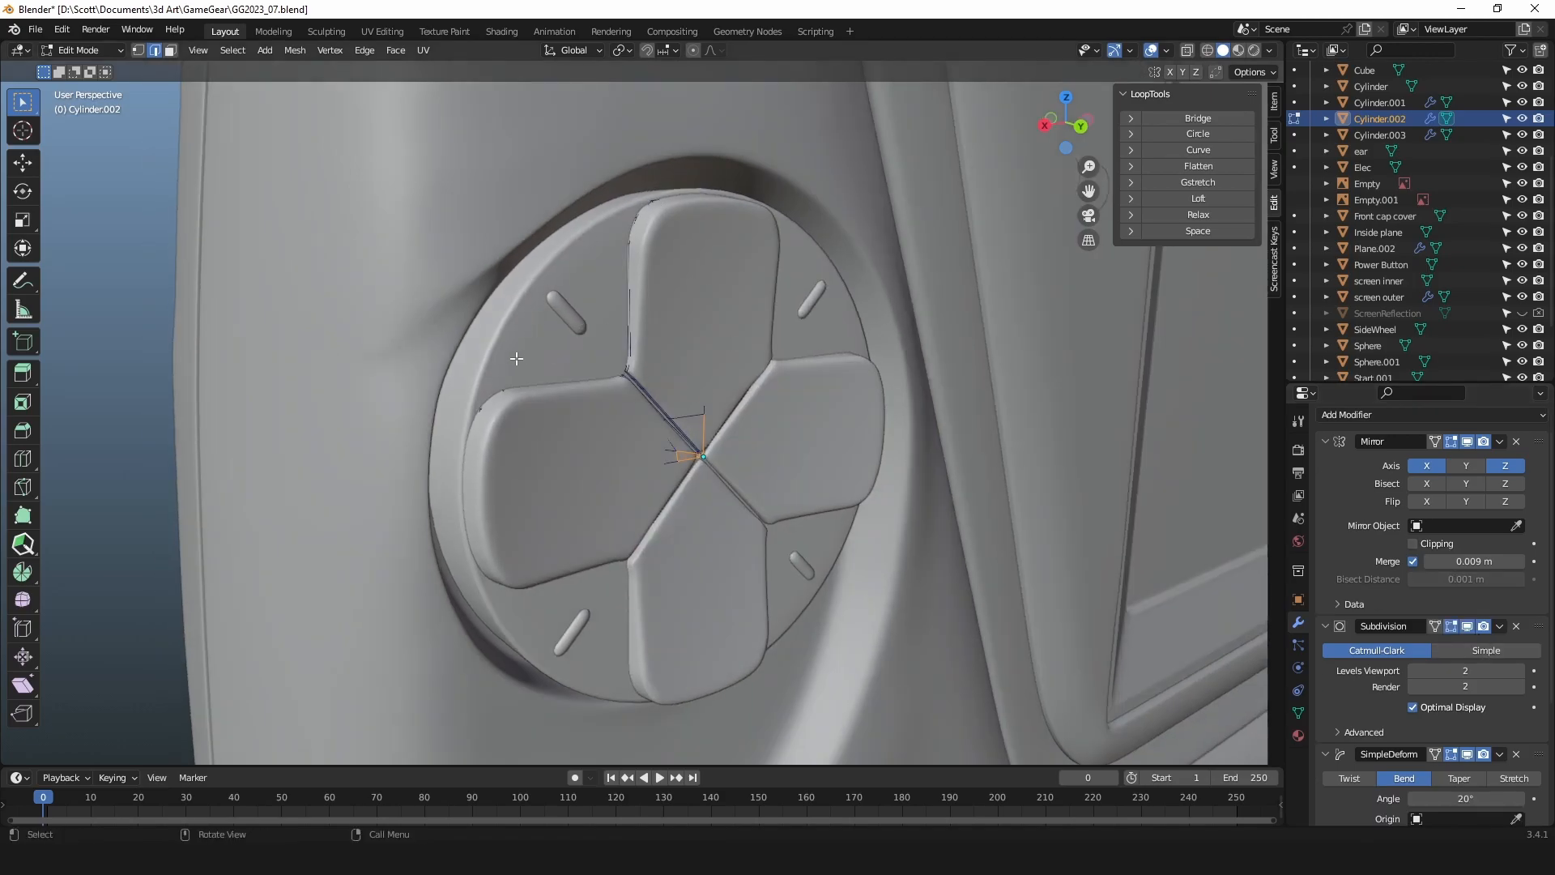
Leave Edit Mode and select the round base disc Cylinder.001 behind the D-pad cross.
key("Tab")
left_click(543, 350)
middle_click_drag(542, 348, 574, 398)
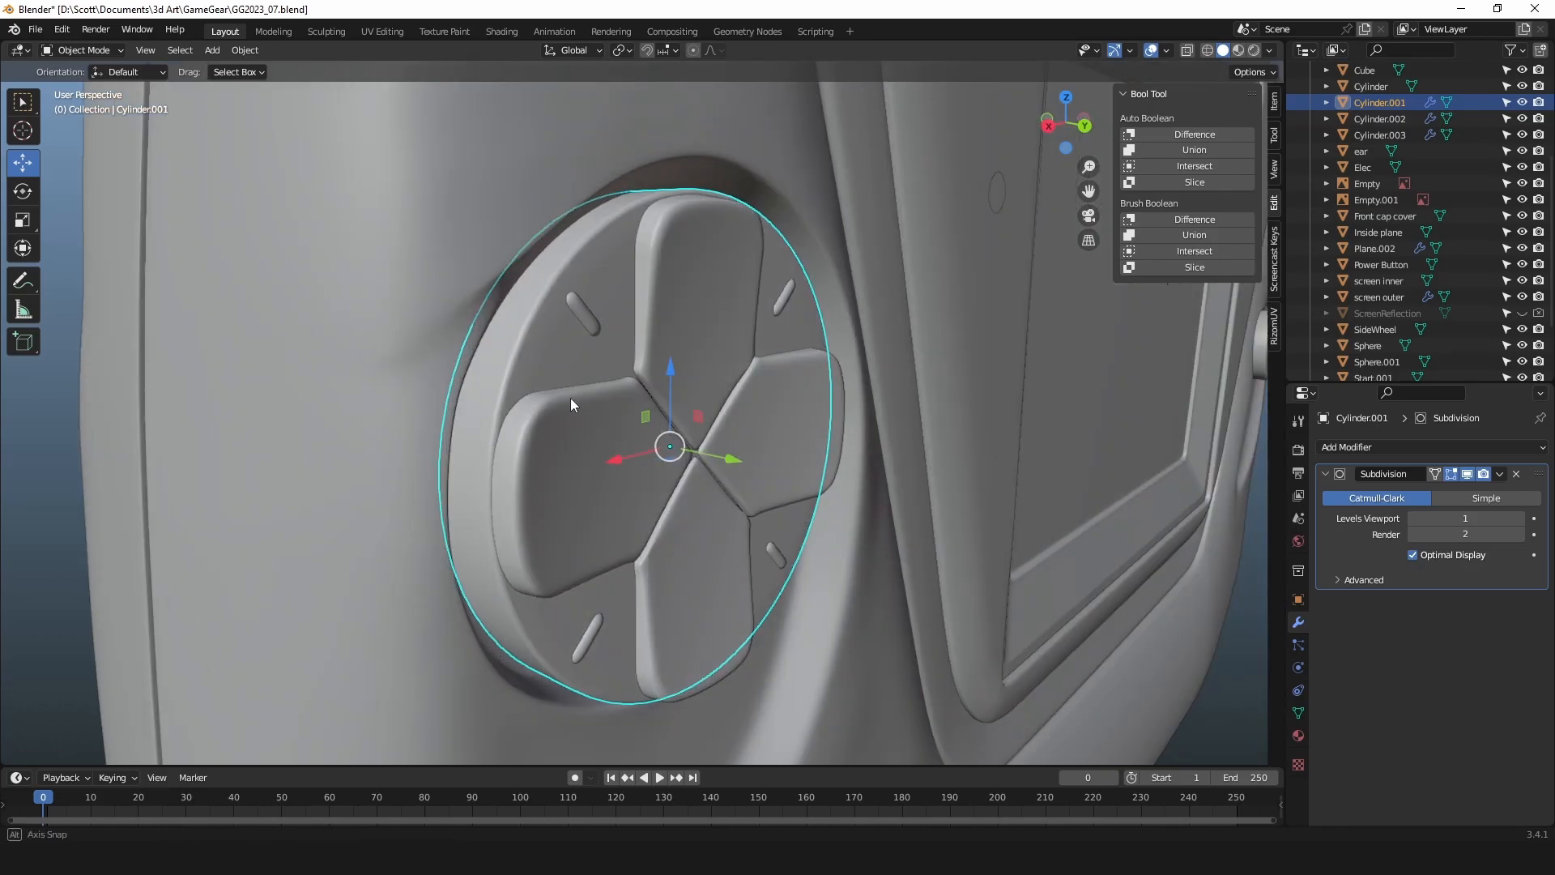
Move the D-pad's round base disc about 0.27 m along the Y axis, and undo the move.
key("g")
key("y")
left_click_drag(795, 467, 812, 470)
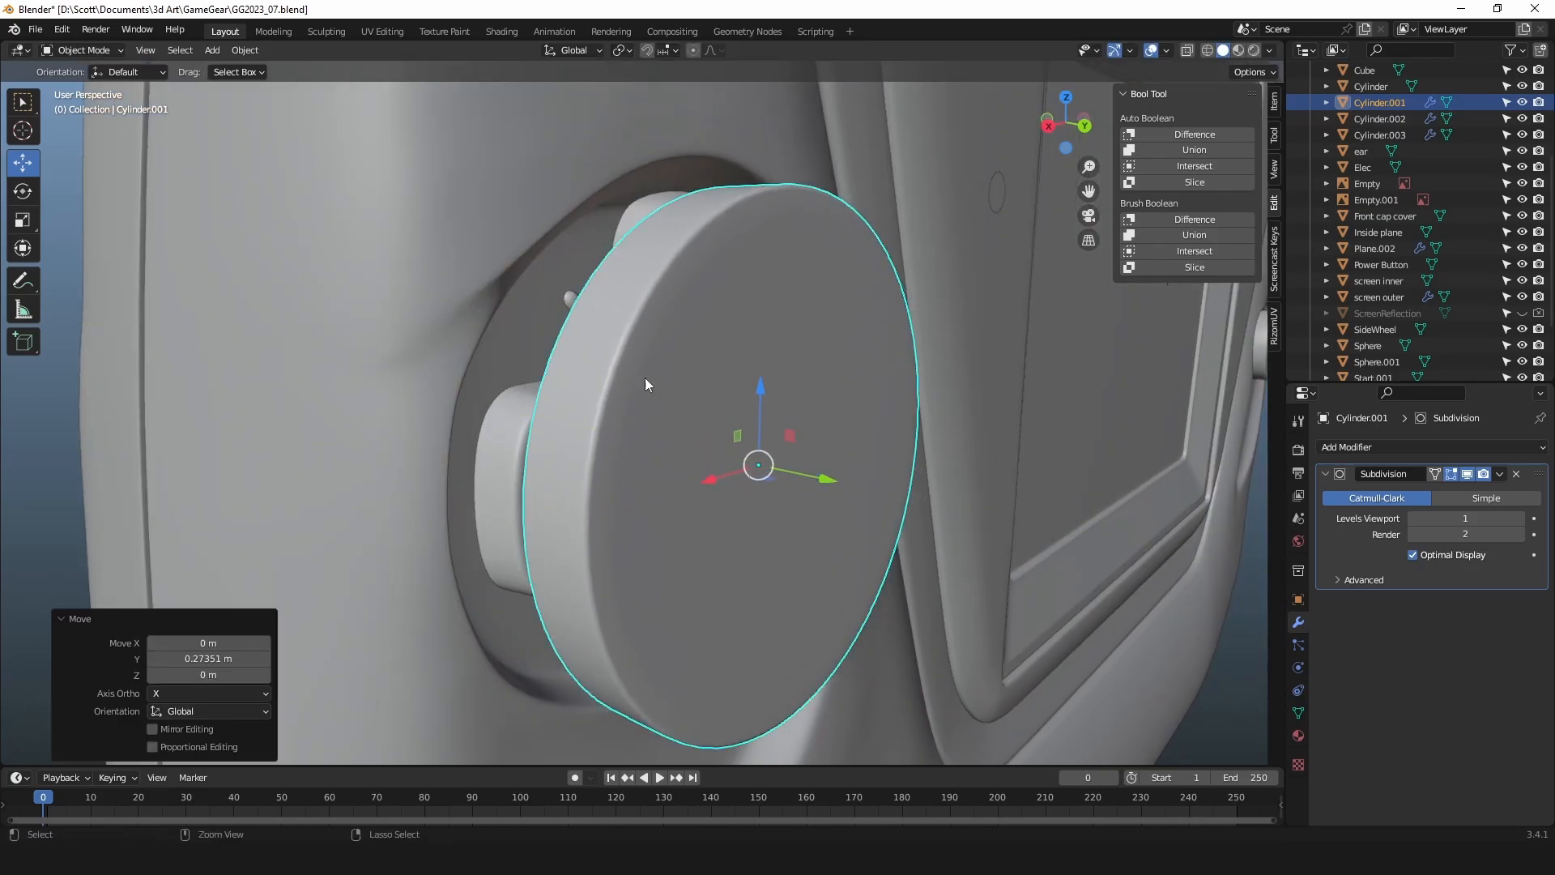
key("ctrl+z")
Select the diagonal direction markers Cylinder.003 on the D-pad disc, pull them outward along Y, and undo the move.
left_click(587, 321)
middle_click_drag(591, 324, 622, 329)
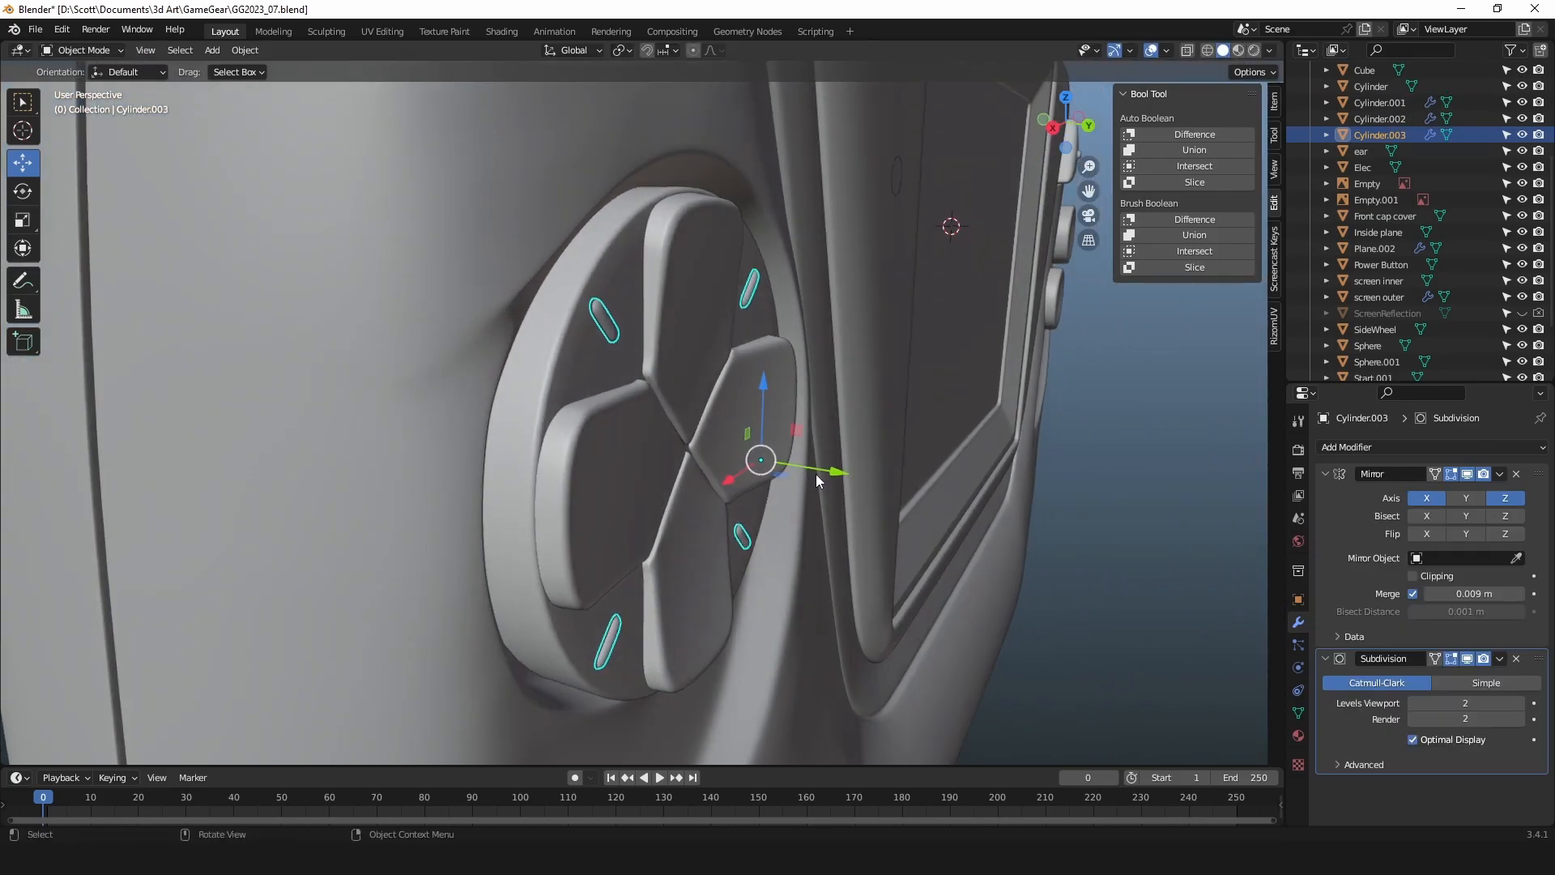
left_click_drag(817, 483, 891, 475)
key("ctrl+z")
Examine up close how the rounded direction marker between the upper and left arms sits in the D-pad disc.
scroll(747, 293, "up", 10)
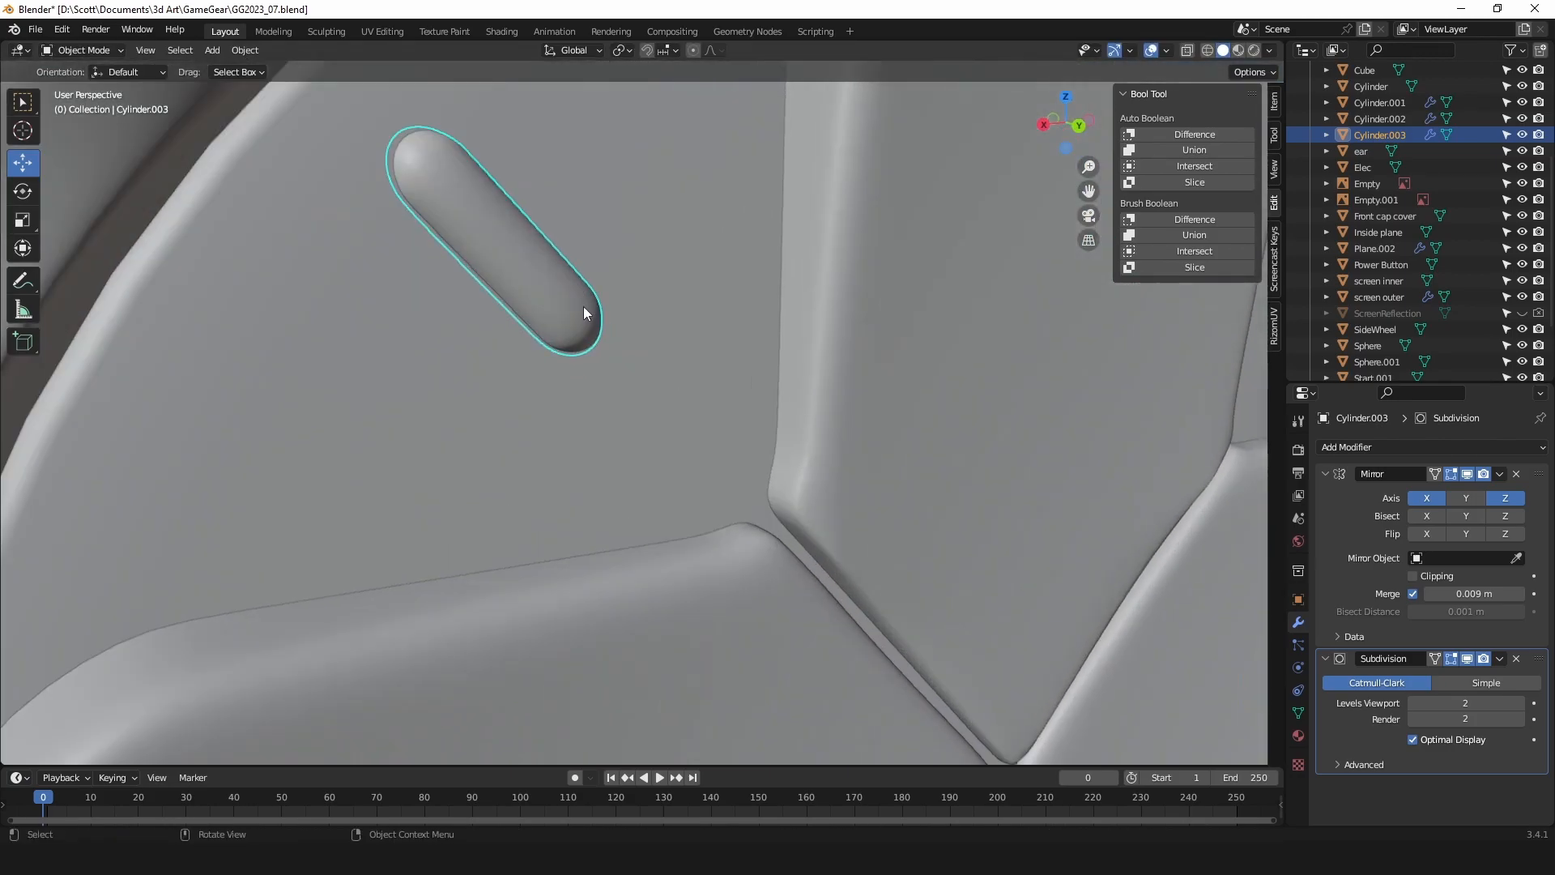
middle_click_drag(580, 311, 569, 321)
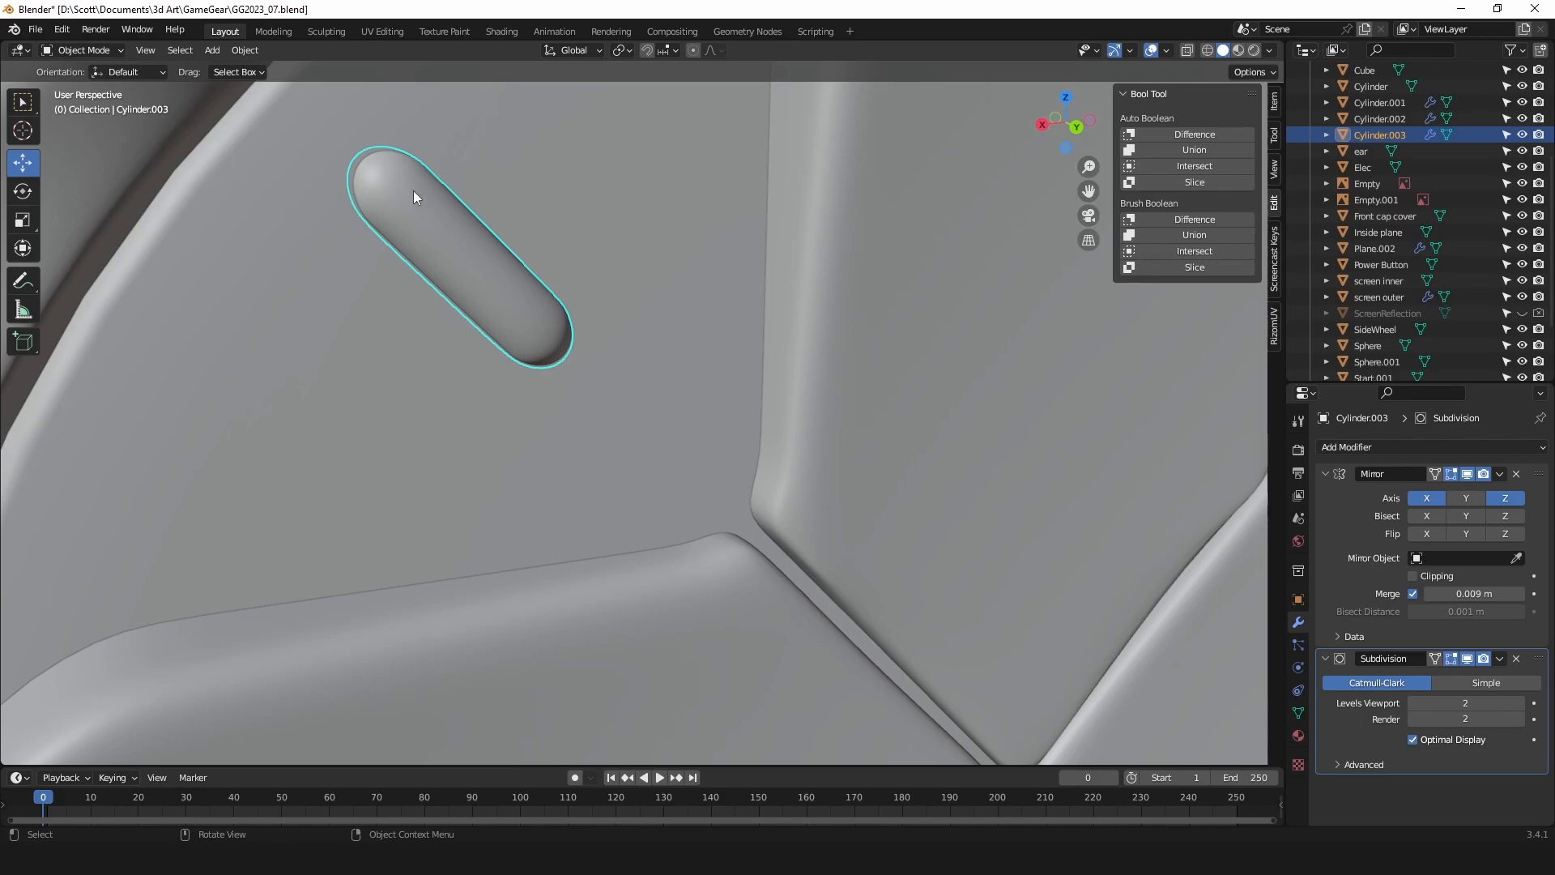
scroll(528, 275, "down", 8)
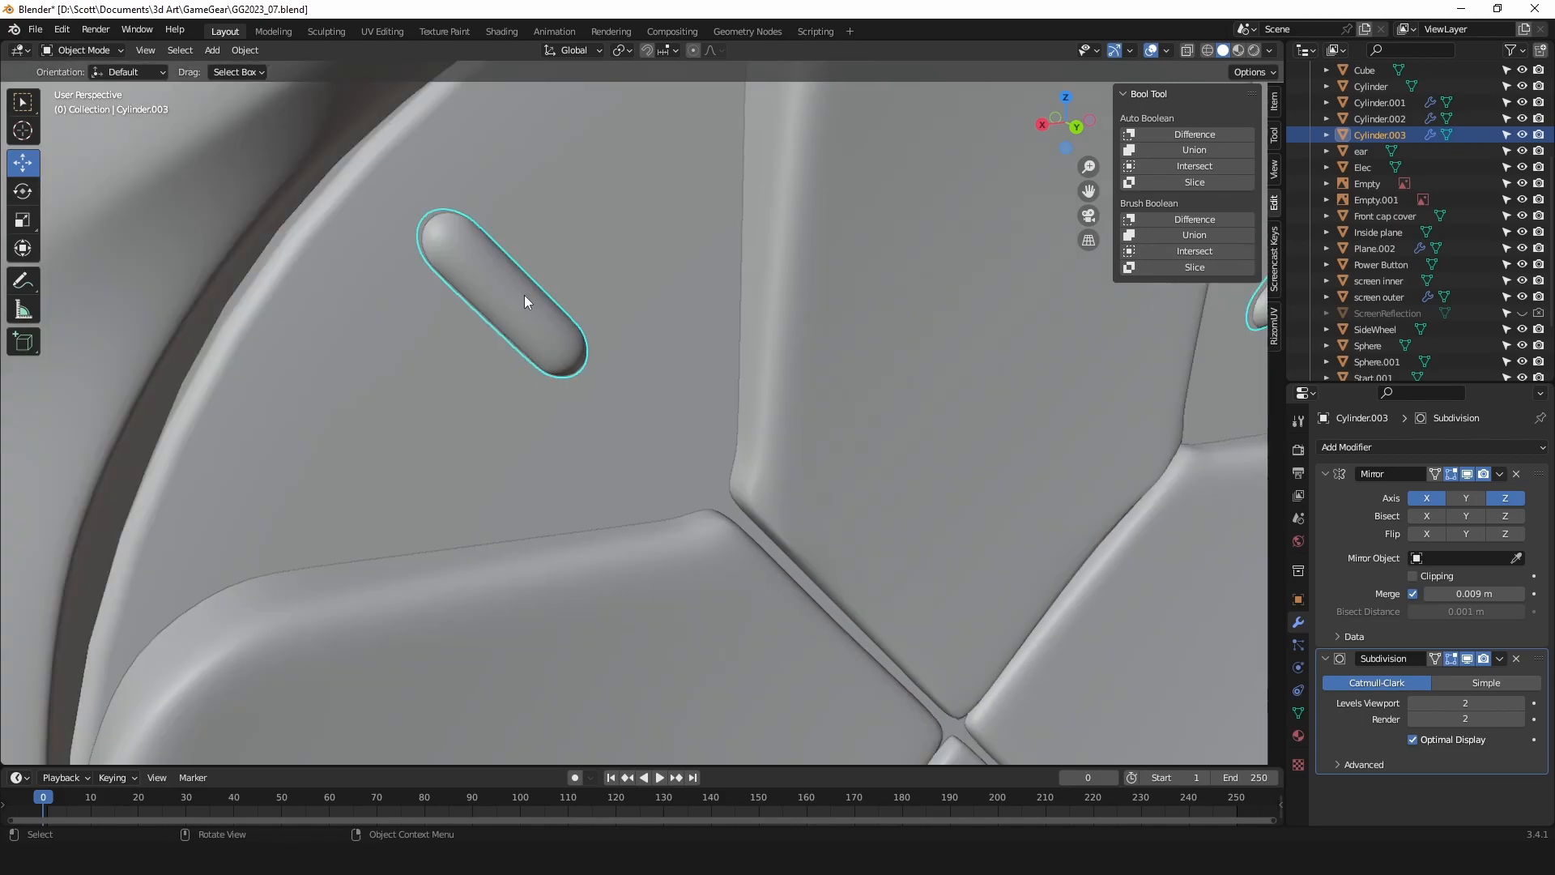
scroll(700, 413, "up", 1)
scroll(700, 413, "up", 8)
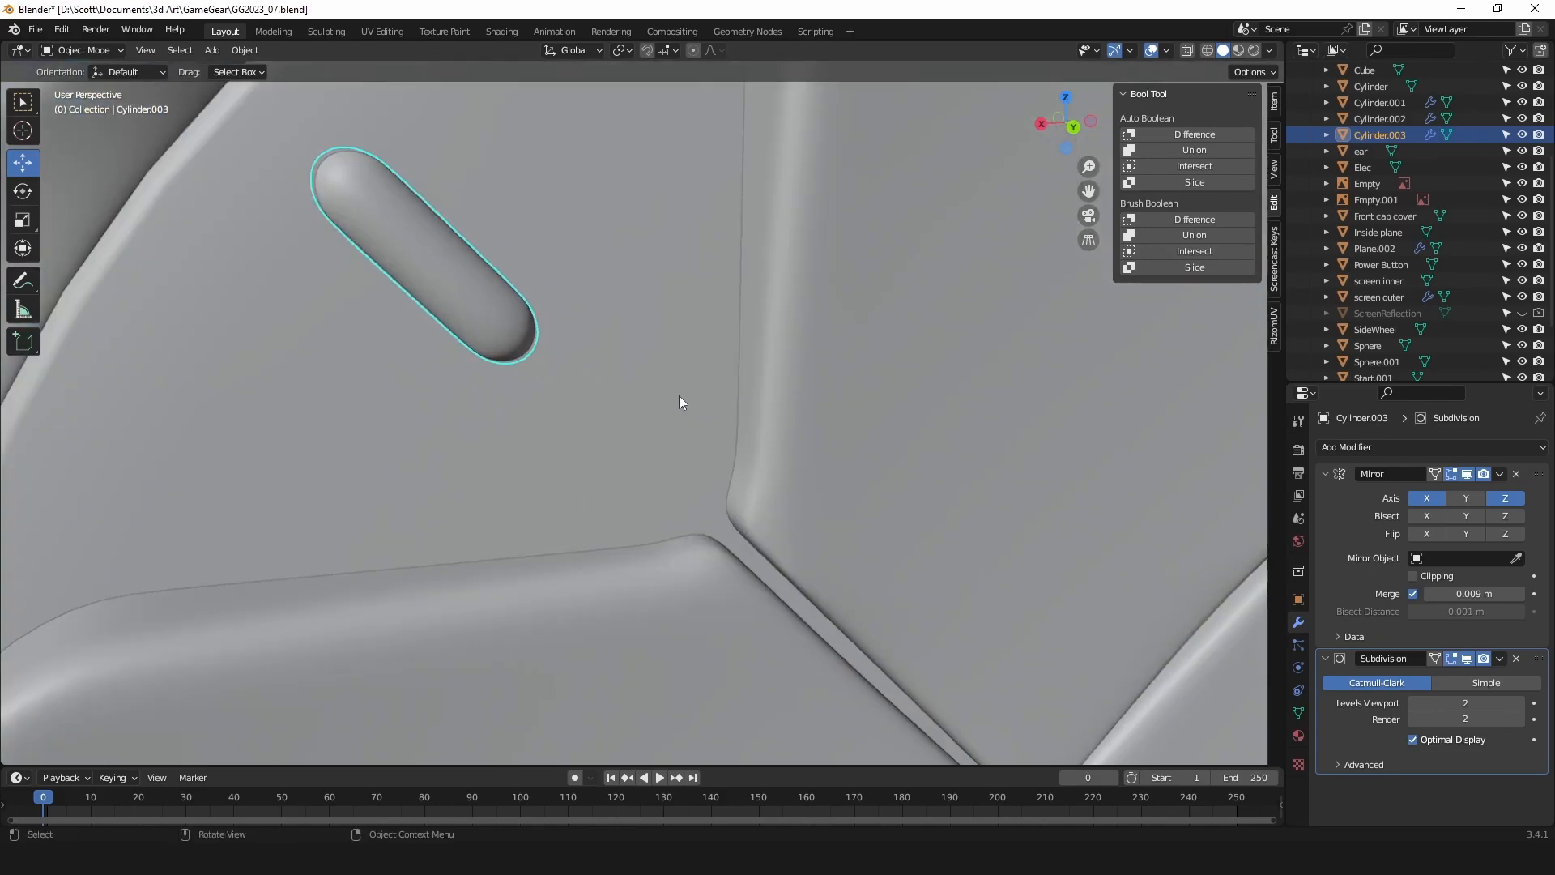
middle_click_drag(680, 394, 718, 395)
scroll(718, 387, "down", 7)
scroll(760, 414, "down", 8)
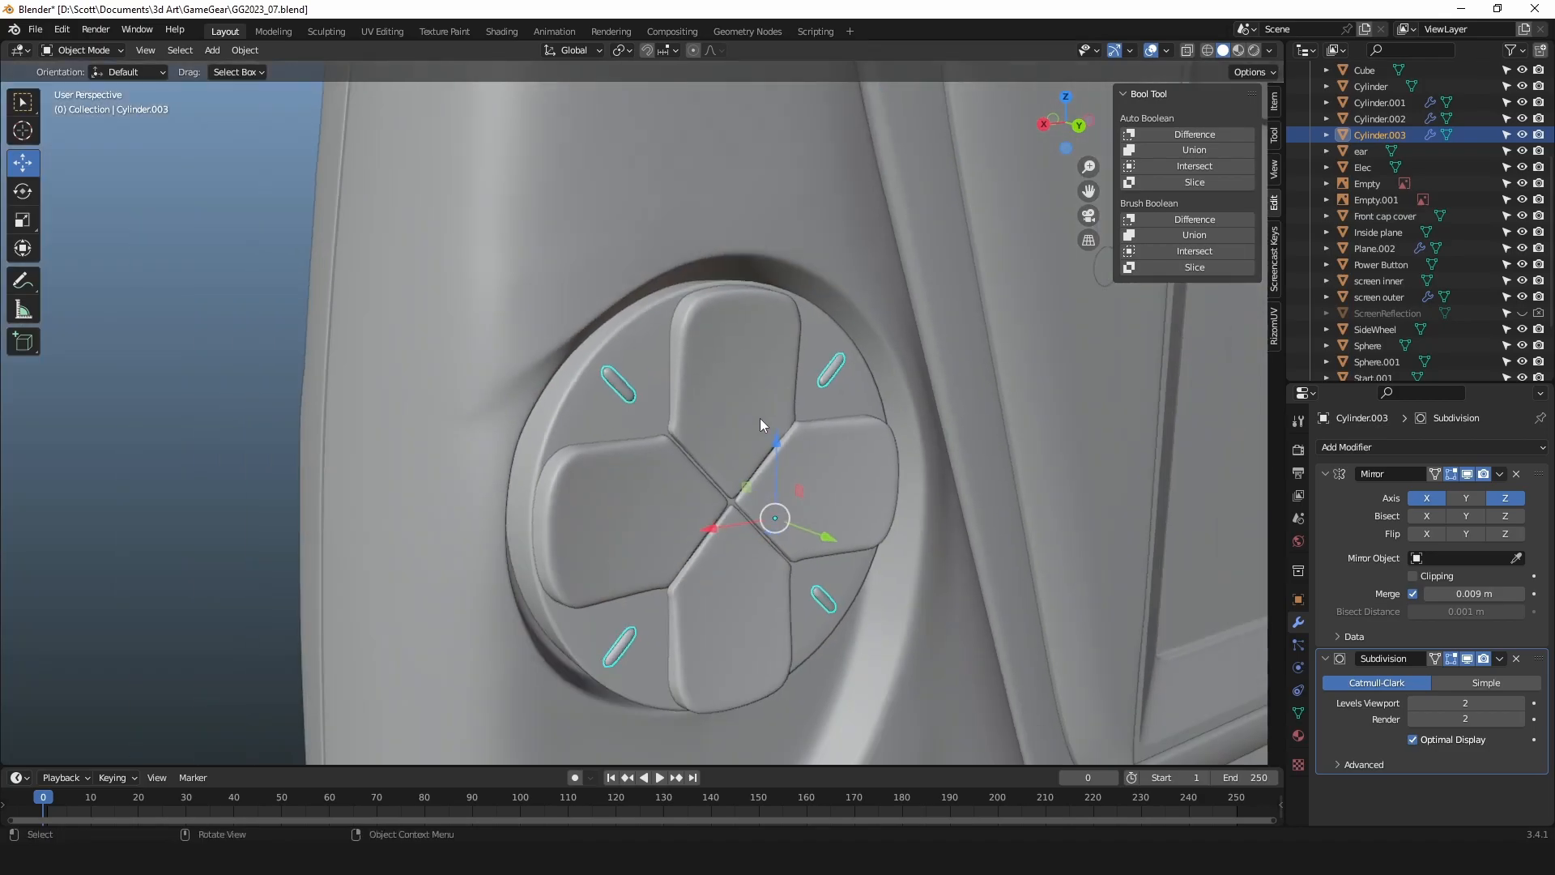
Select the console's front body shell Plane.002 and enter Edit Mode on it to show its mesh.
middle_click_drag(922, 489, 638, 455)
middle_click_drag(831, 414, 562, 470, "shift")
left_click(928, 403)
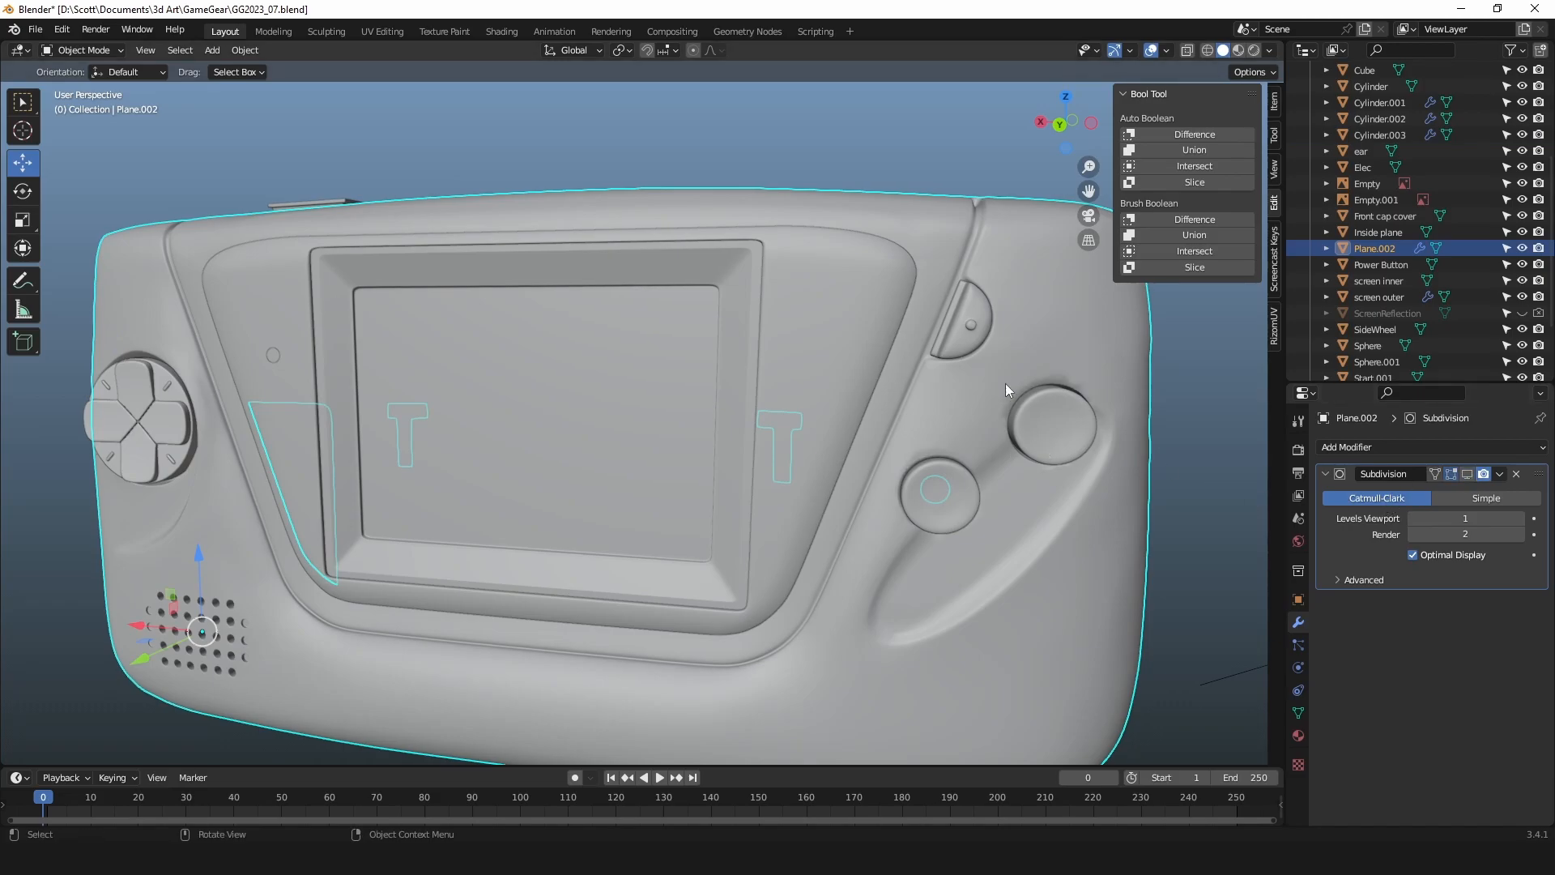
key("Tab")
middle_click_drag(976, 394, 941, 417)
scroll(956, 409, "down", 1)
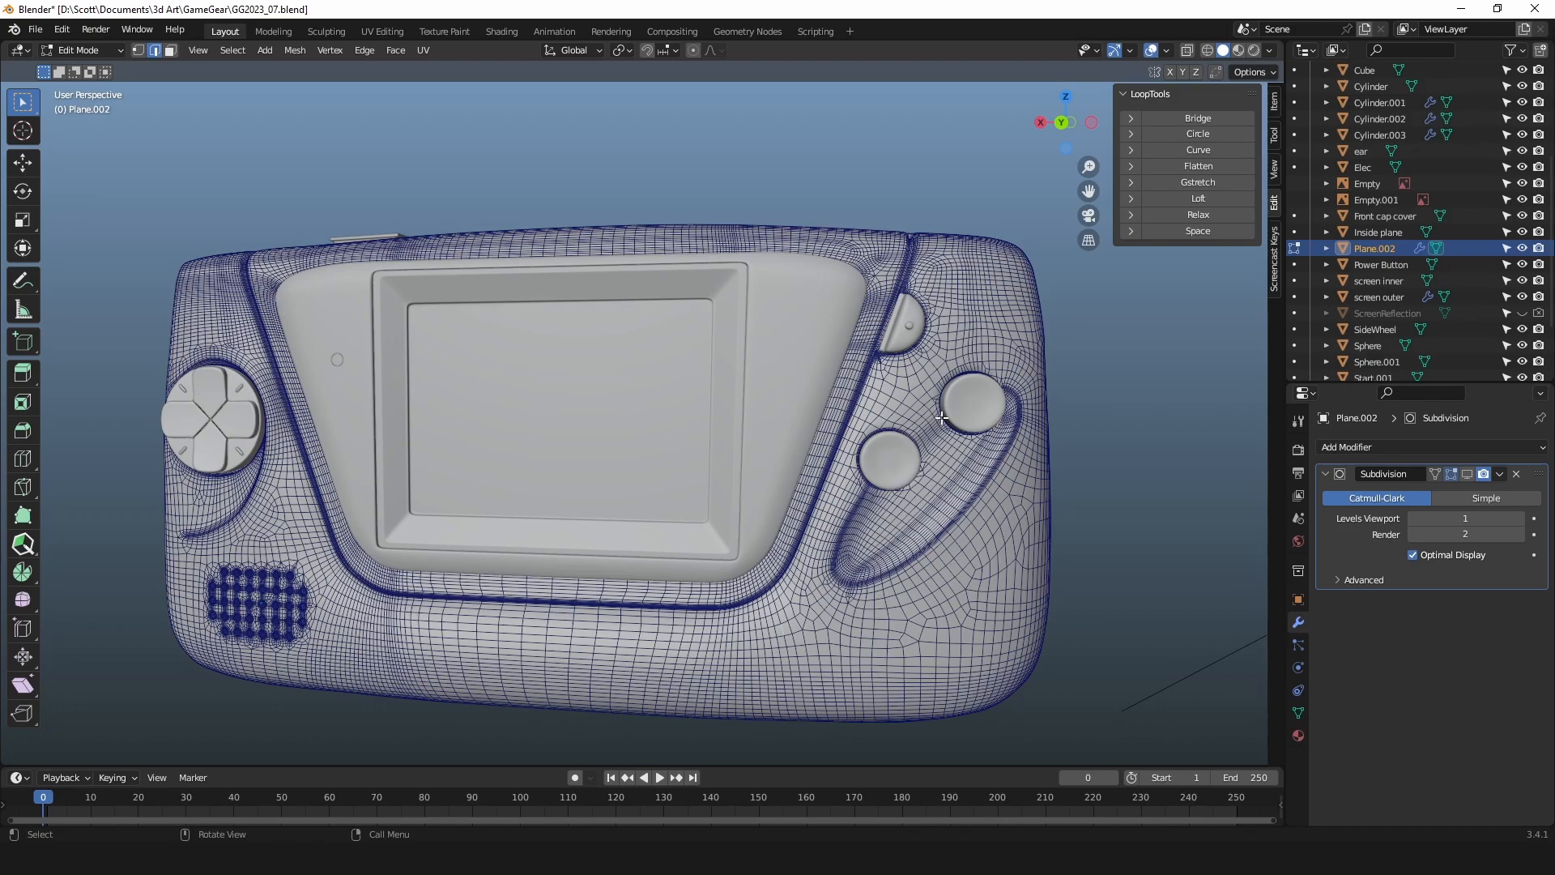
Examine the front shell's mesh flow around the two round action buttons, the curved recess below them and the screen border.
scroll(941, 418, "up", 4)
middle_click_drag(941, 418, 672, 326, "shift")
scroll(716, 532, "down", 1)
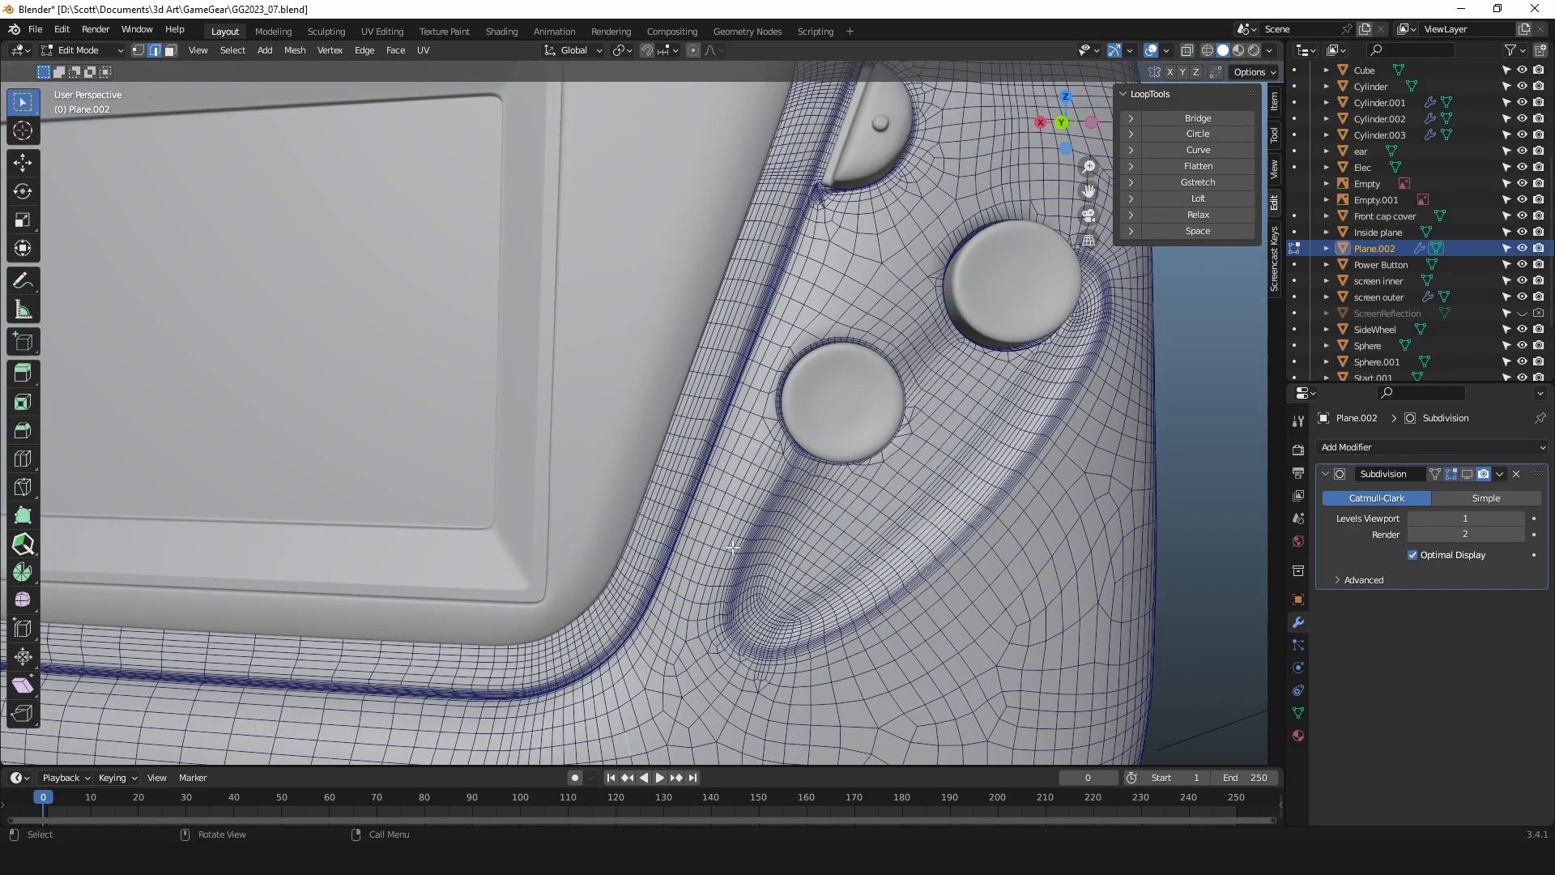
scroll(710, 508, "down", 4)
left_click_drag(656, 508, 728, 509, "alt")
mouse_move(728, 509)
left_mouse_down("alt+shift")
mouse_move(791, 506)
mouse_move(740, 500)
left_mouse_up("alt+shift")
scroll(763, 502, "down", 1)
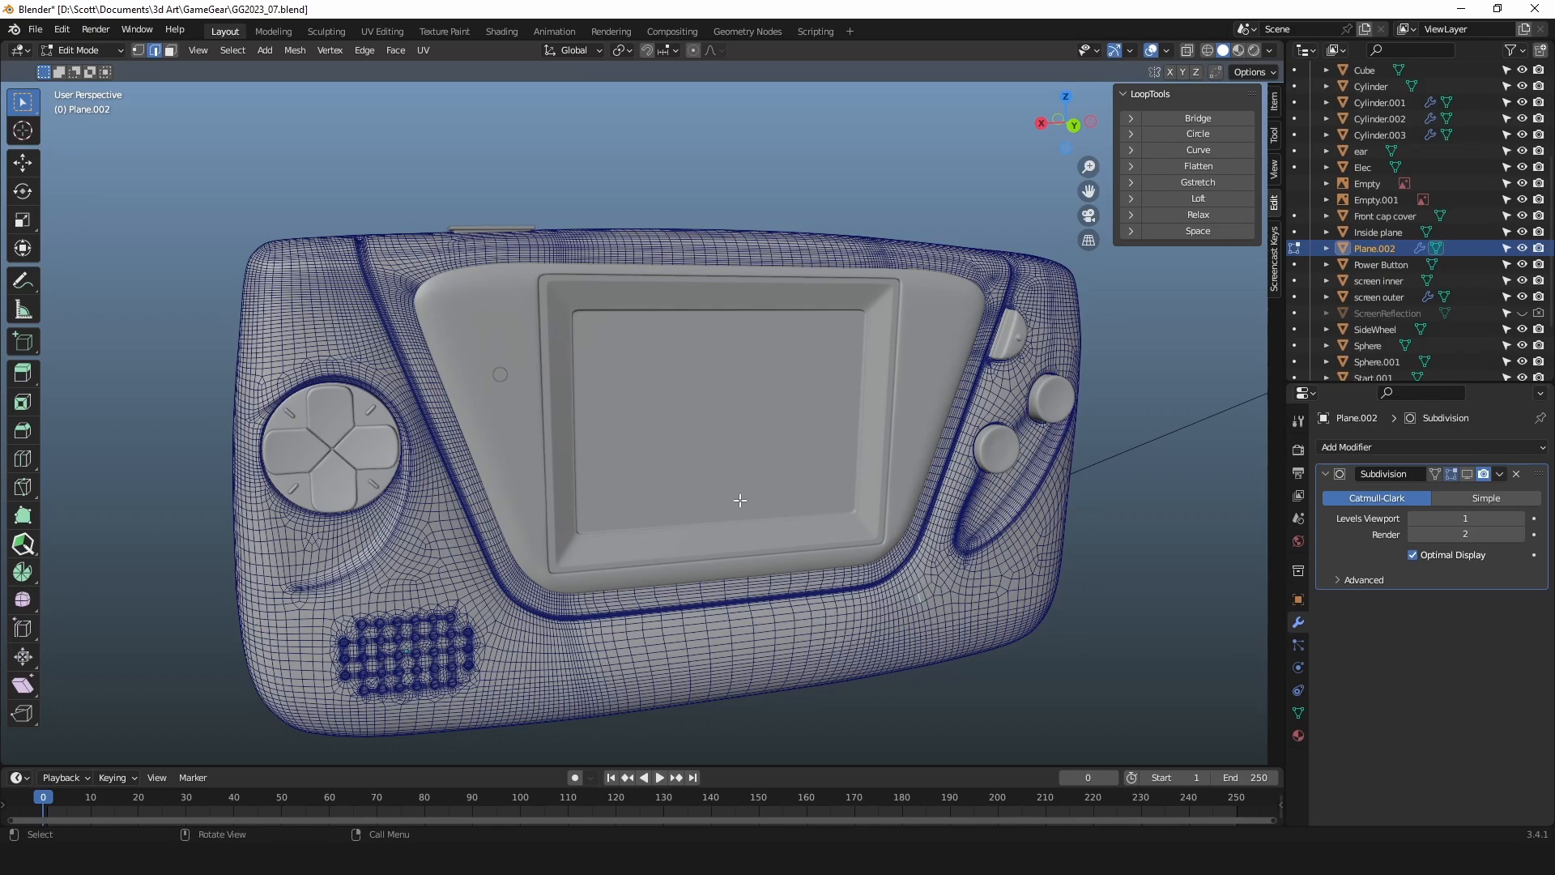
left_click_drag(818, 530, 777, 523, "alt")
scroll(817, 522, "up", 4)
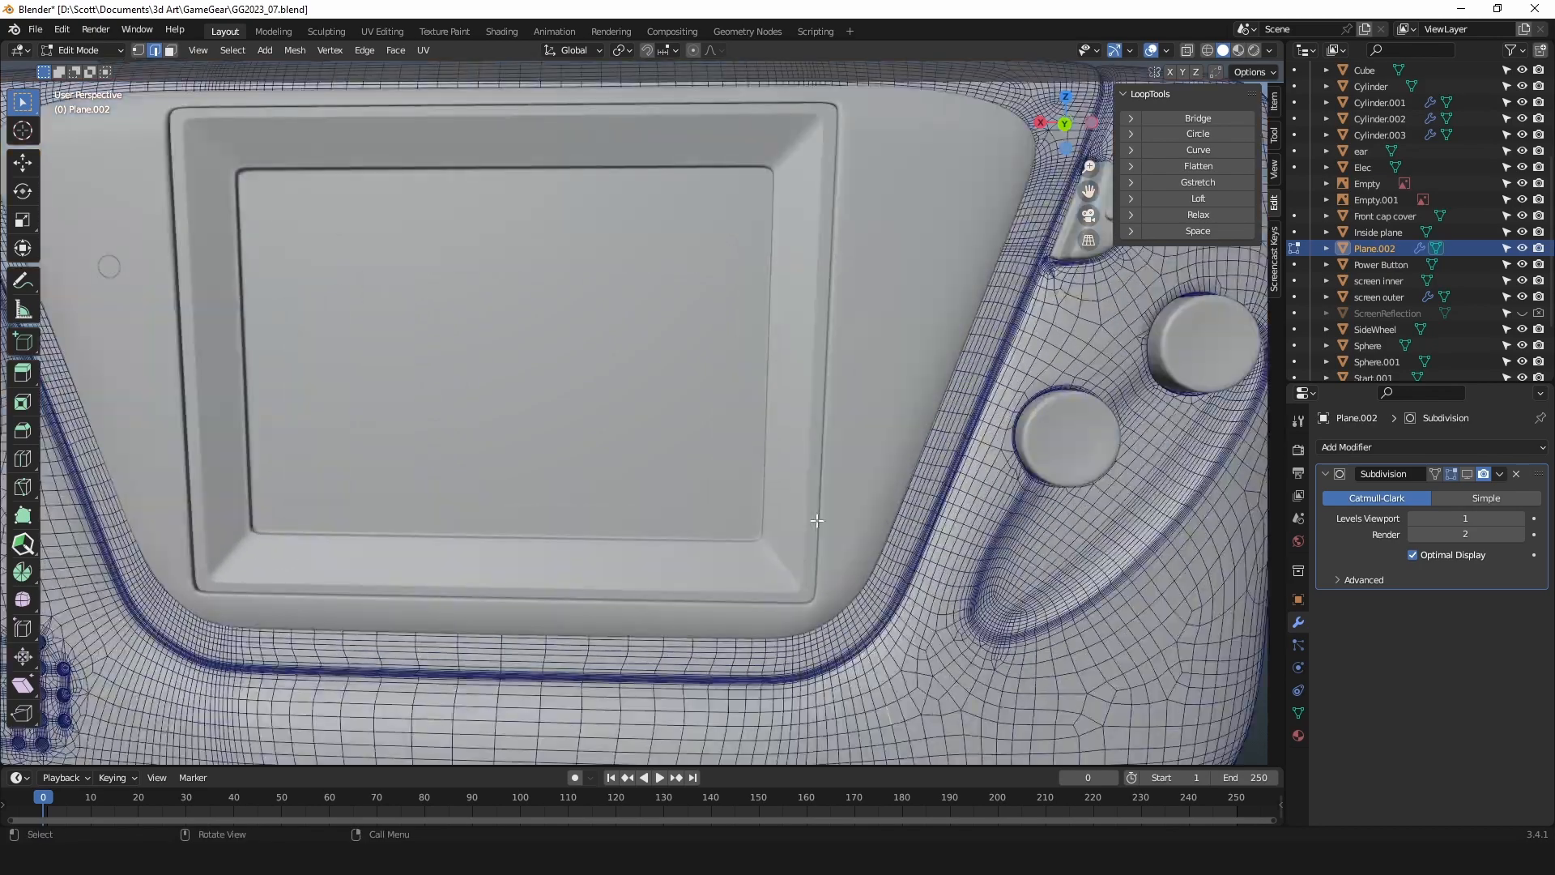
left_click_drag(900, 544, 875, 545, "alt")
middle_click_drag(877, 555, 818, 518, "shift")
scroll(816, 517, "down", 2)
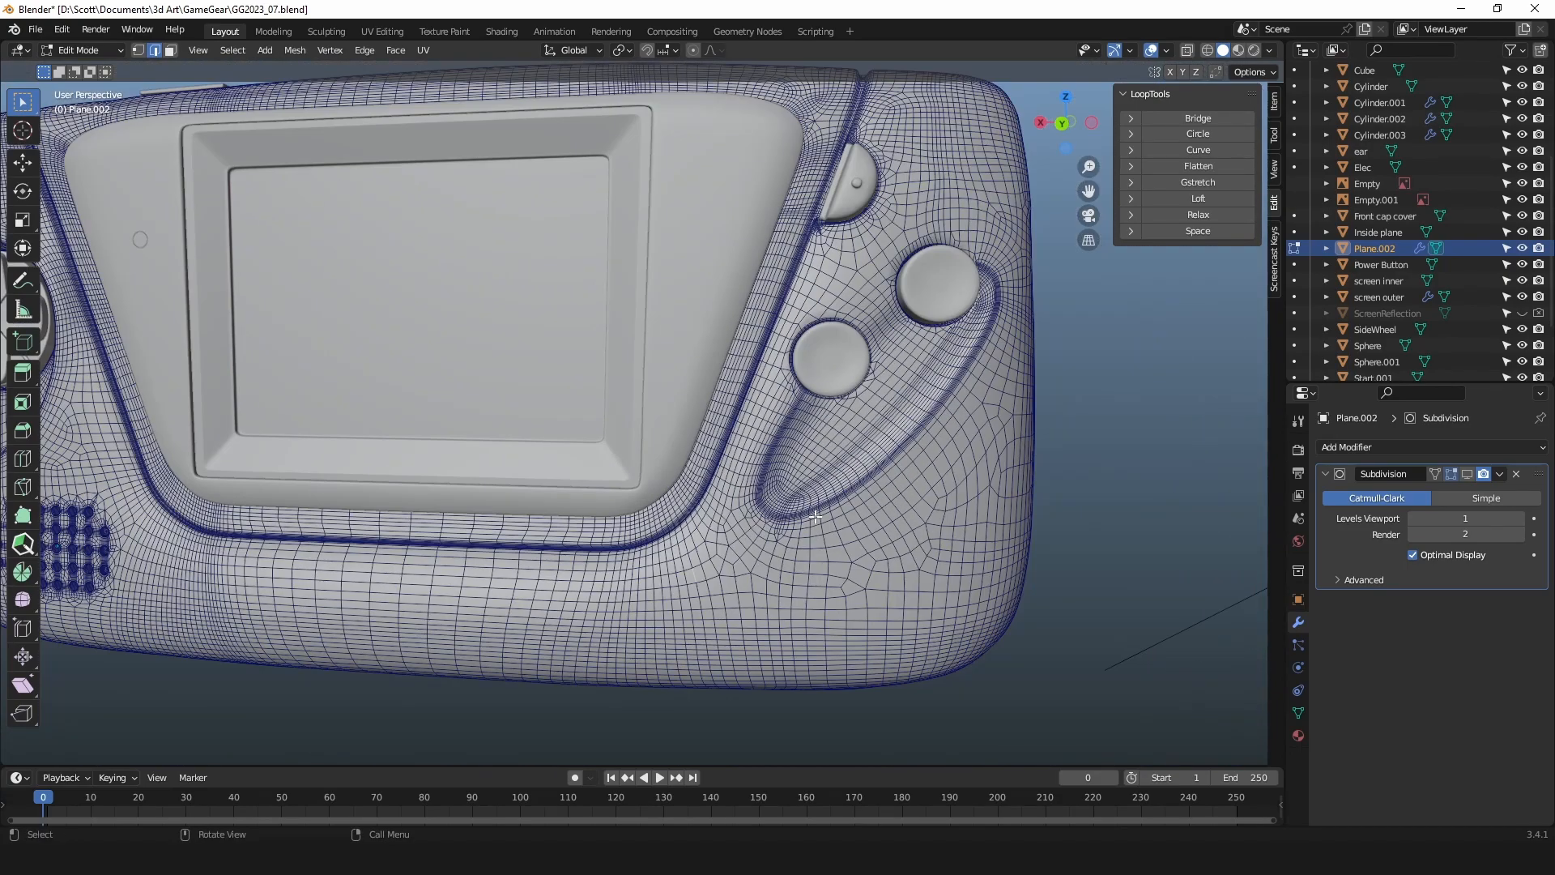
scroll(812, 494, "up", 2)
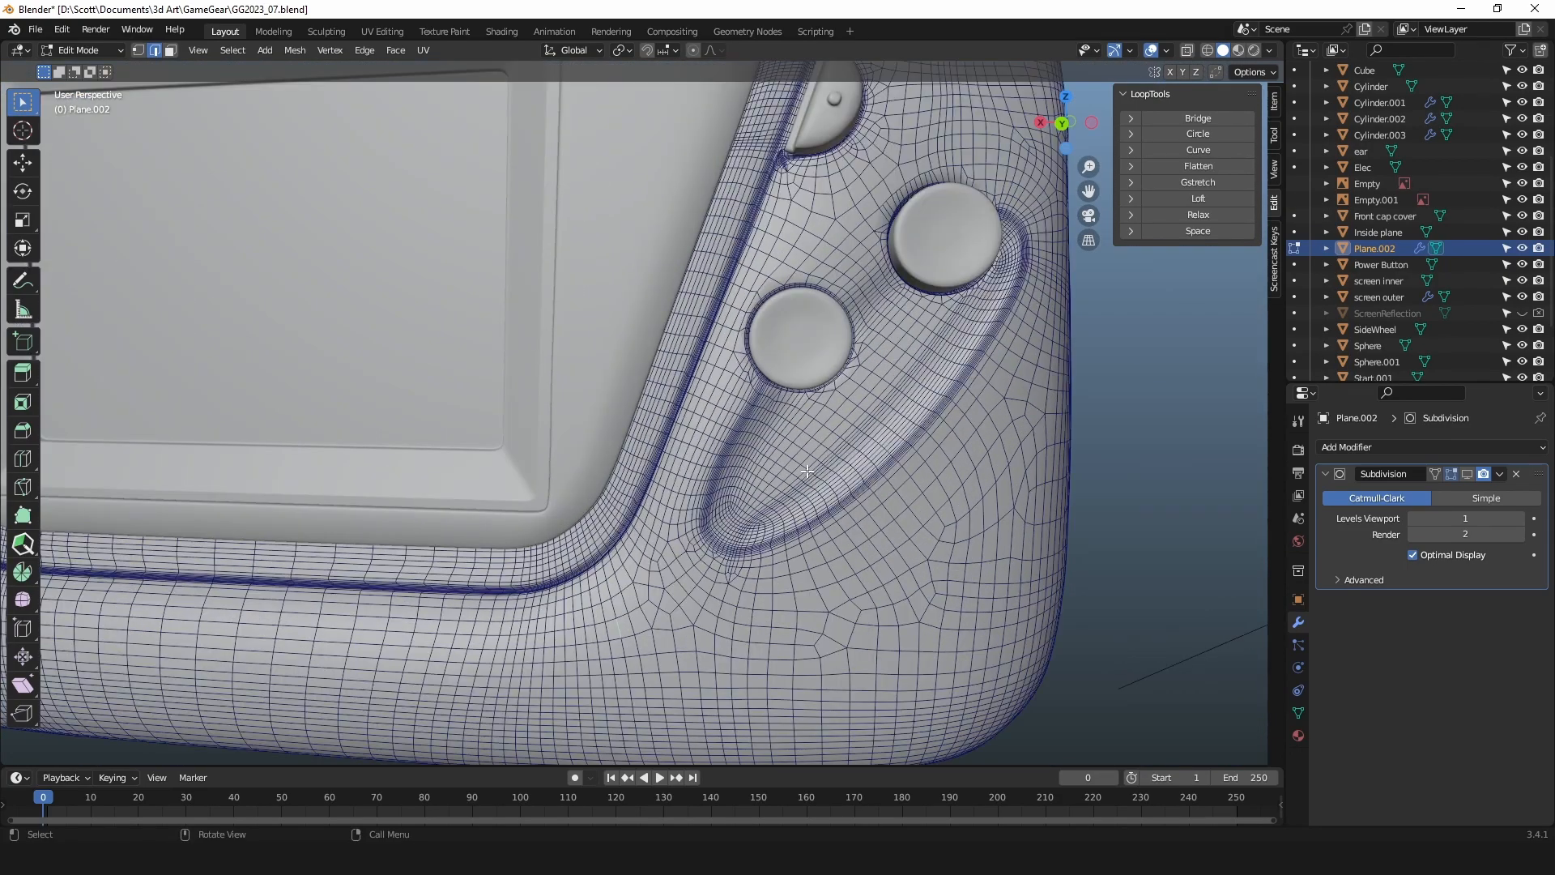
Examine the mesh topology around the speaker hole grid below the D-pad, including the open holes and the closed outer ones.
middle_click_drag(699, 397, 841, 381)
scroll(567, 434, "up", 1)
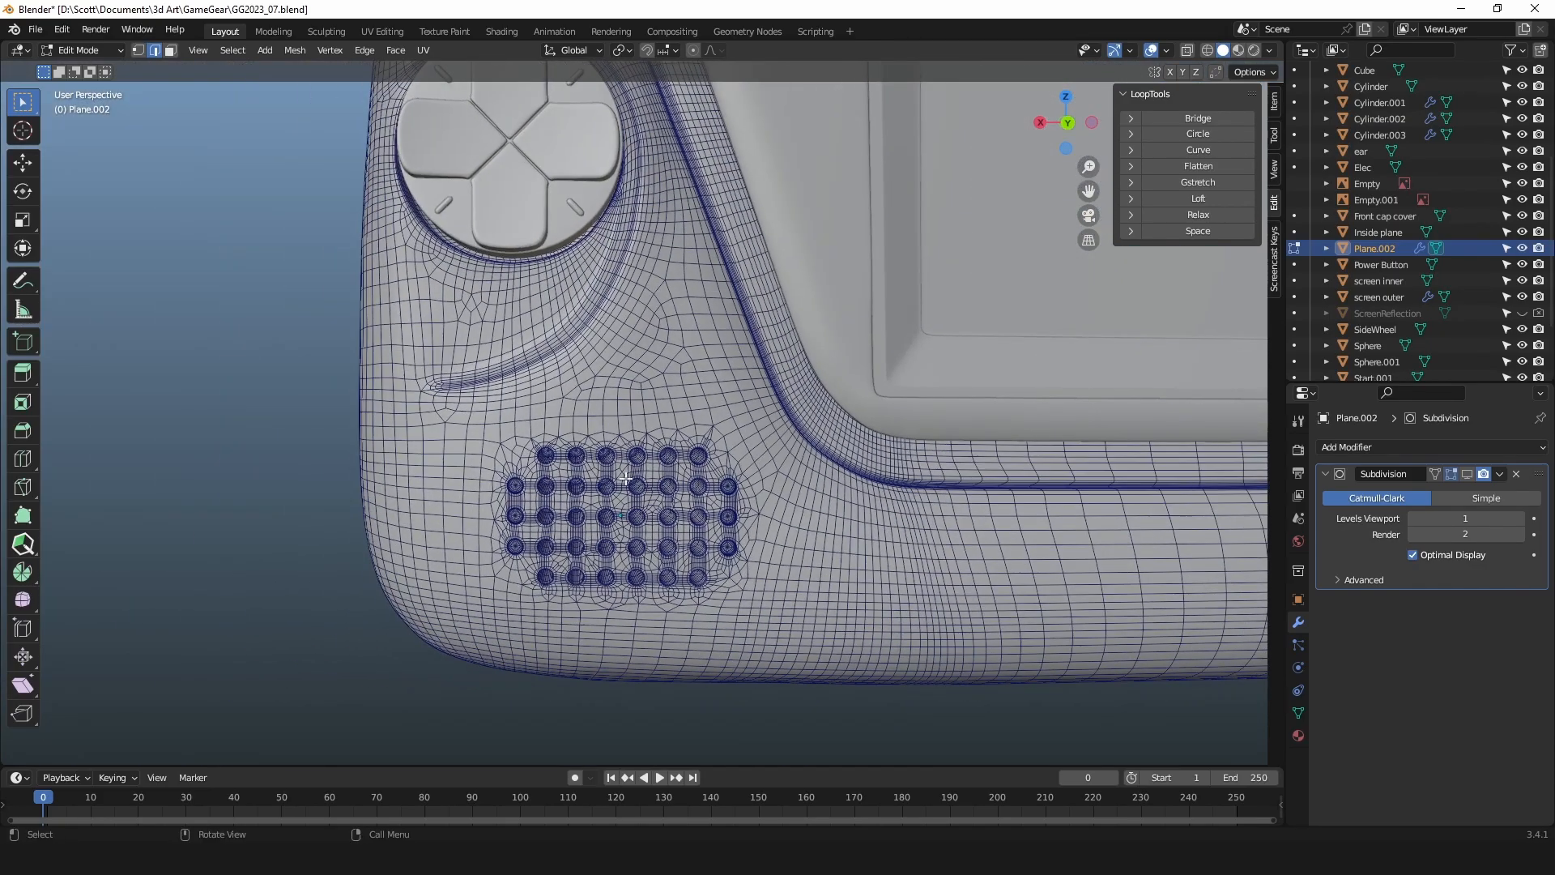
scroll(595, 453, "up", 3)
middle_click_drag(607, 353, 641, 398, "shift")
middle_click_drag(867, 430, 731, 398, "shift")
scroll(731, 398, "up", 2)
scroll(730, 399, "down", 3)
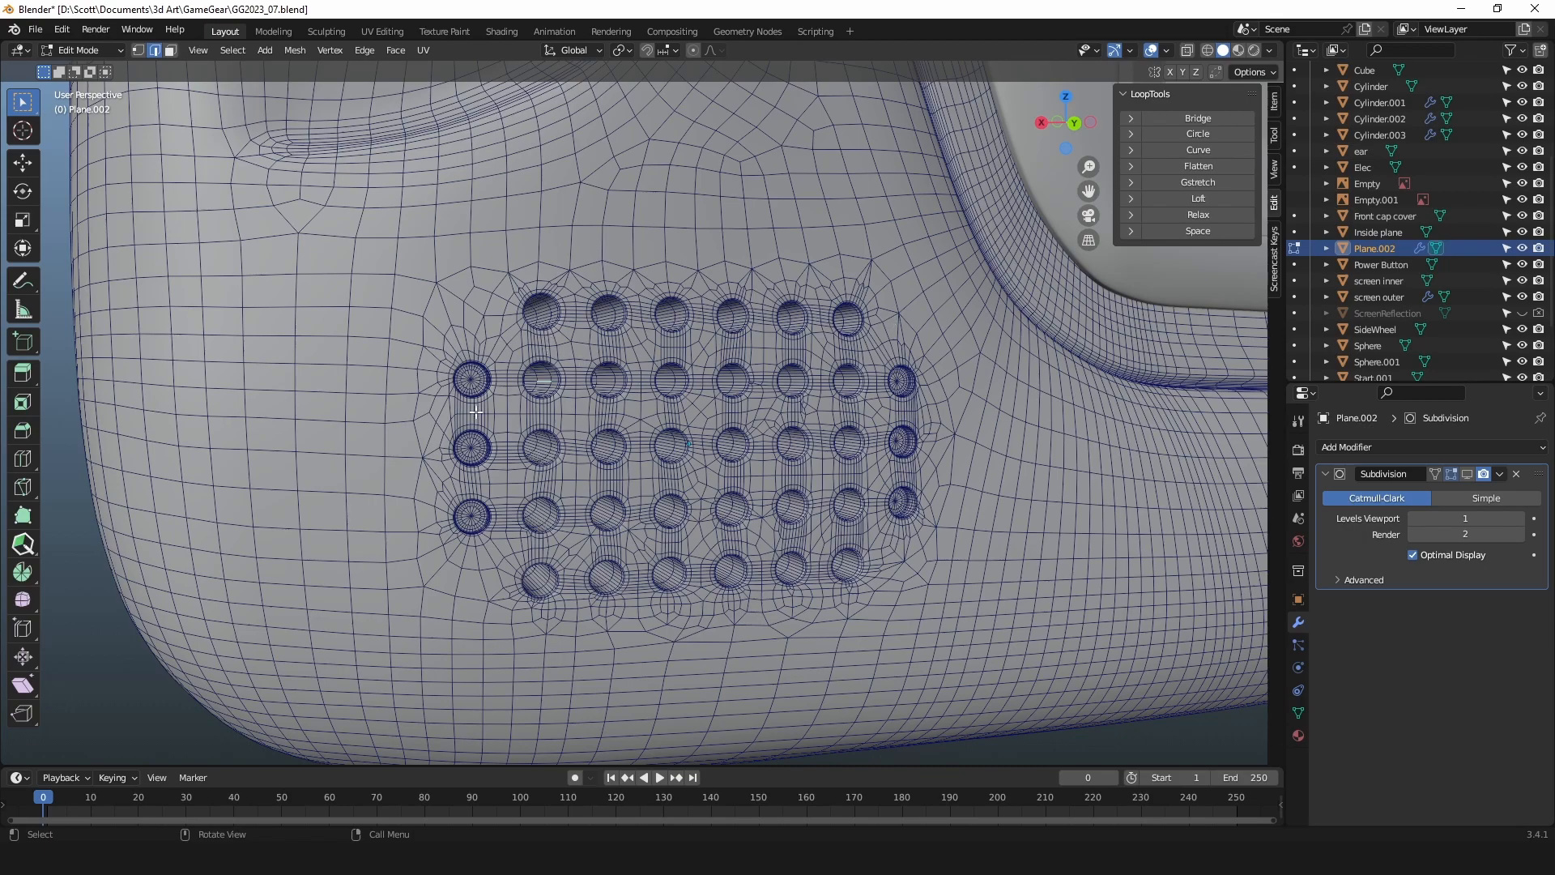
scroll(471, 378, "up", 6)
scroll(483, 372, "down", 5)
scroll(567, 340, "up", 2)
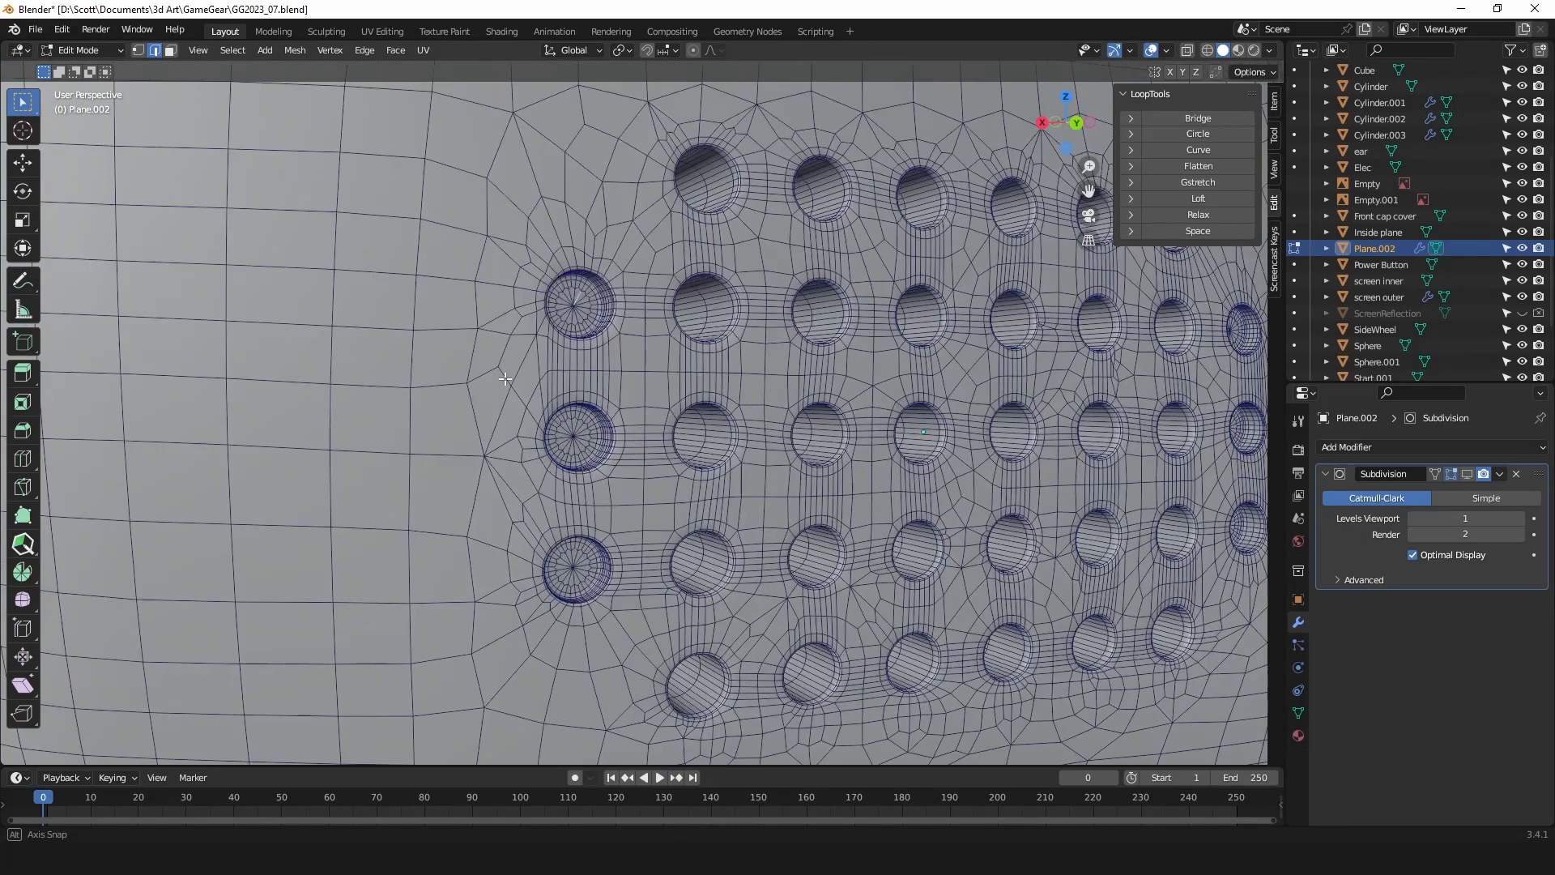
middle_click_drag(736, 394, 642, 390)
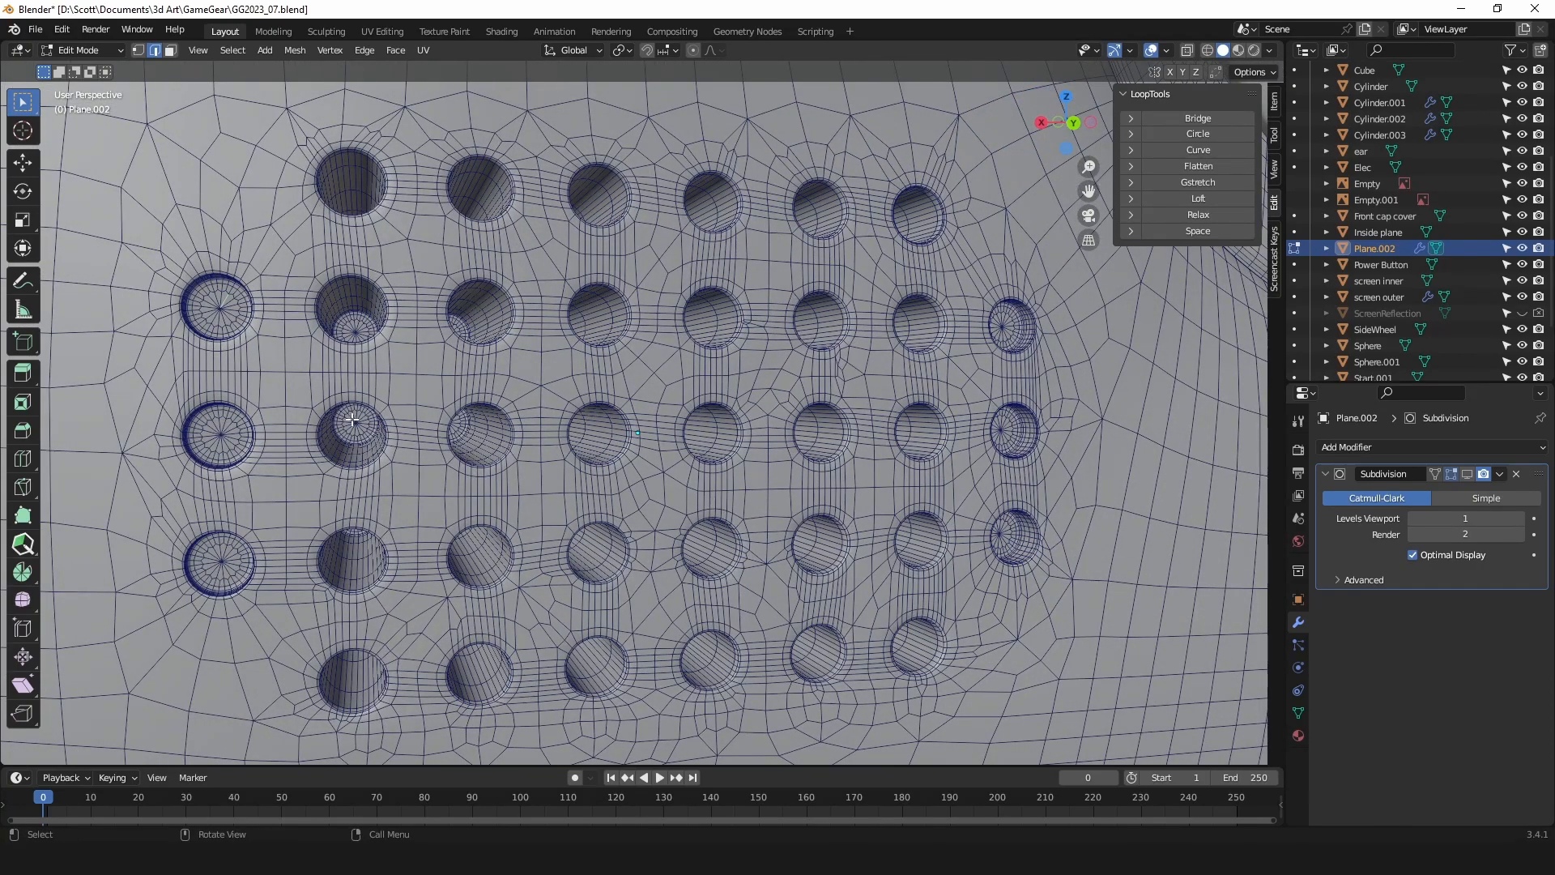
left_click_drag(642, 389, 702, 359, "alt")
left_click(639, 323)
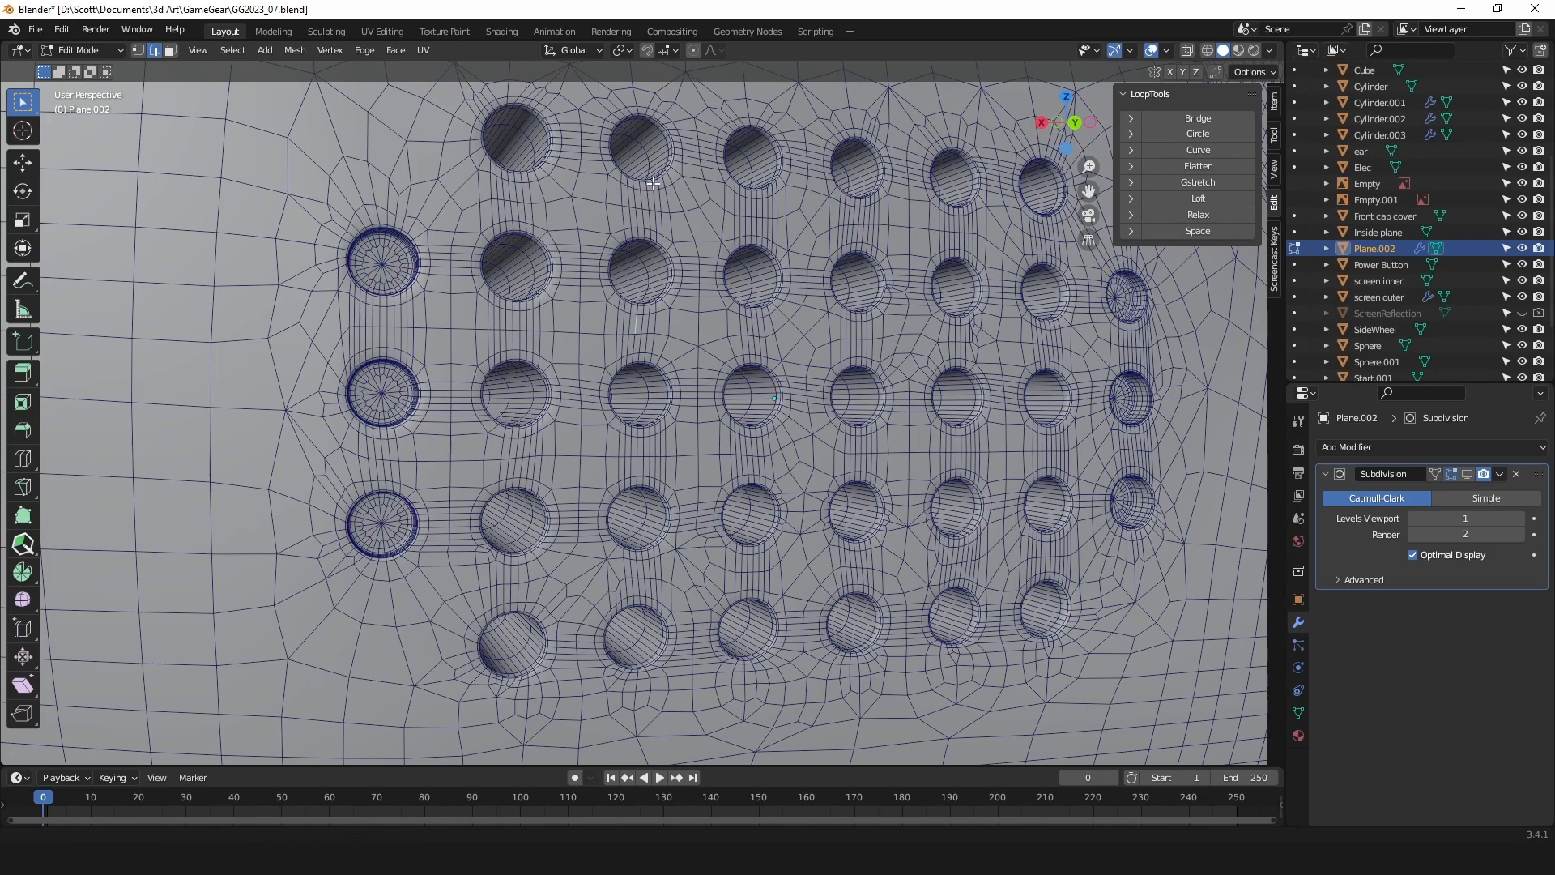
Leave Edit Mode and examine the shading of the open and closed speaker holes from several angles.
middle_click_drag(688, 139, 644, 200, "shift")
scroll(752, 396, "down", 5)
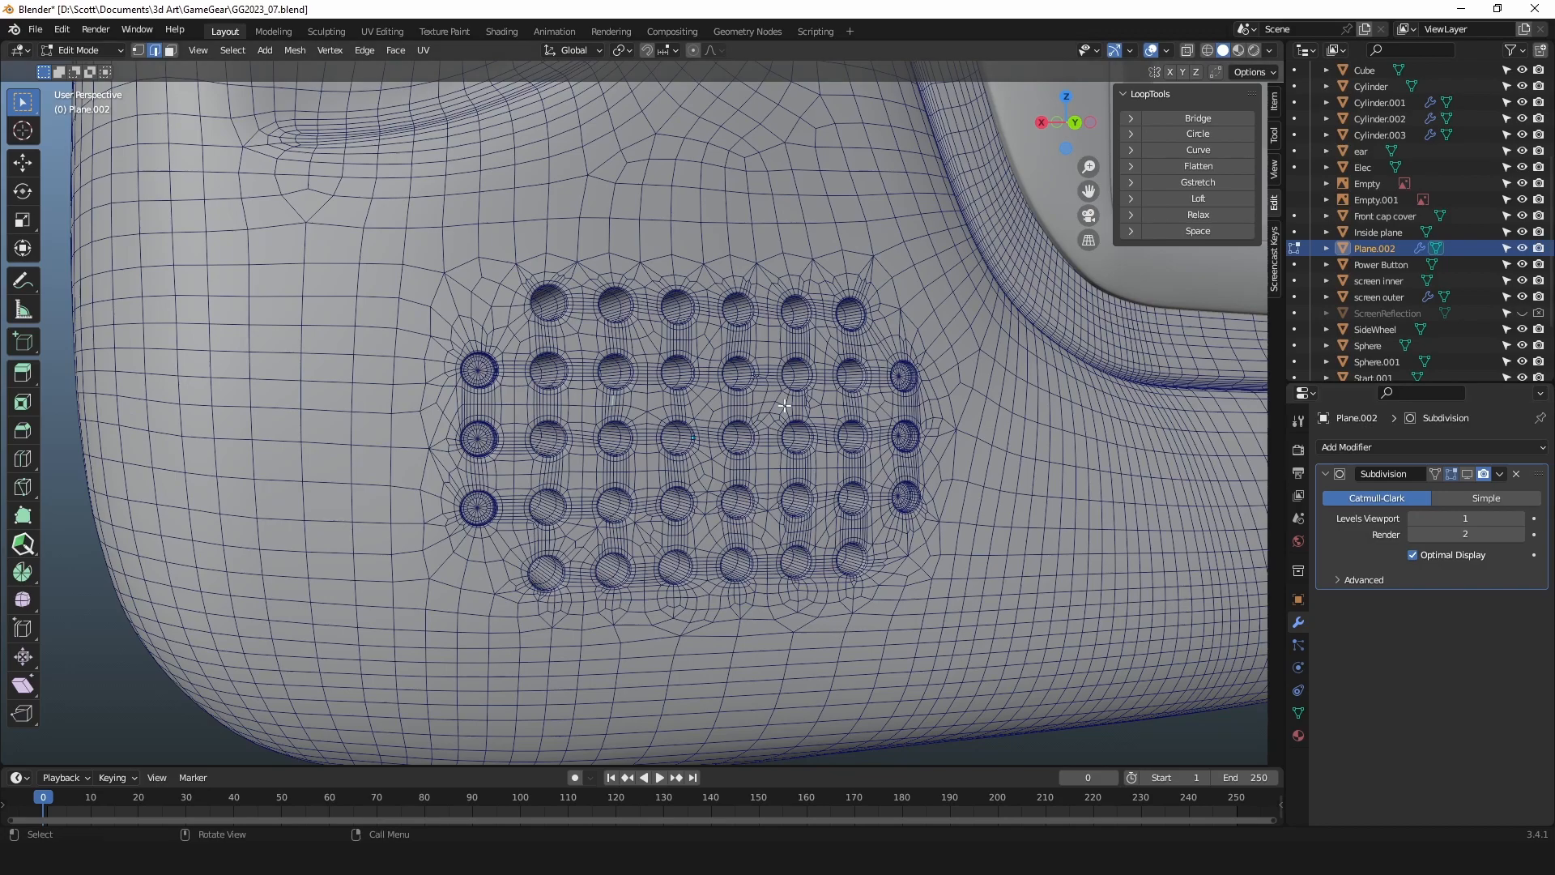
key("Tab")
scroll(679, 468, "down", 2)
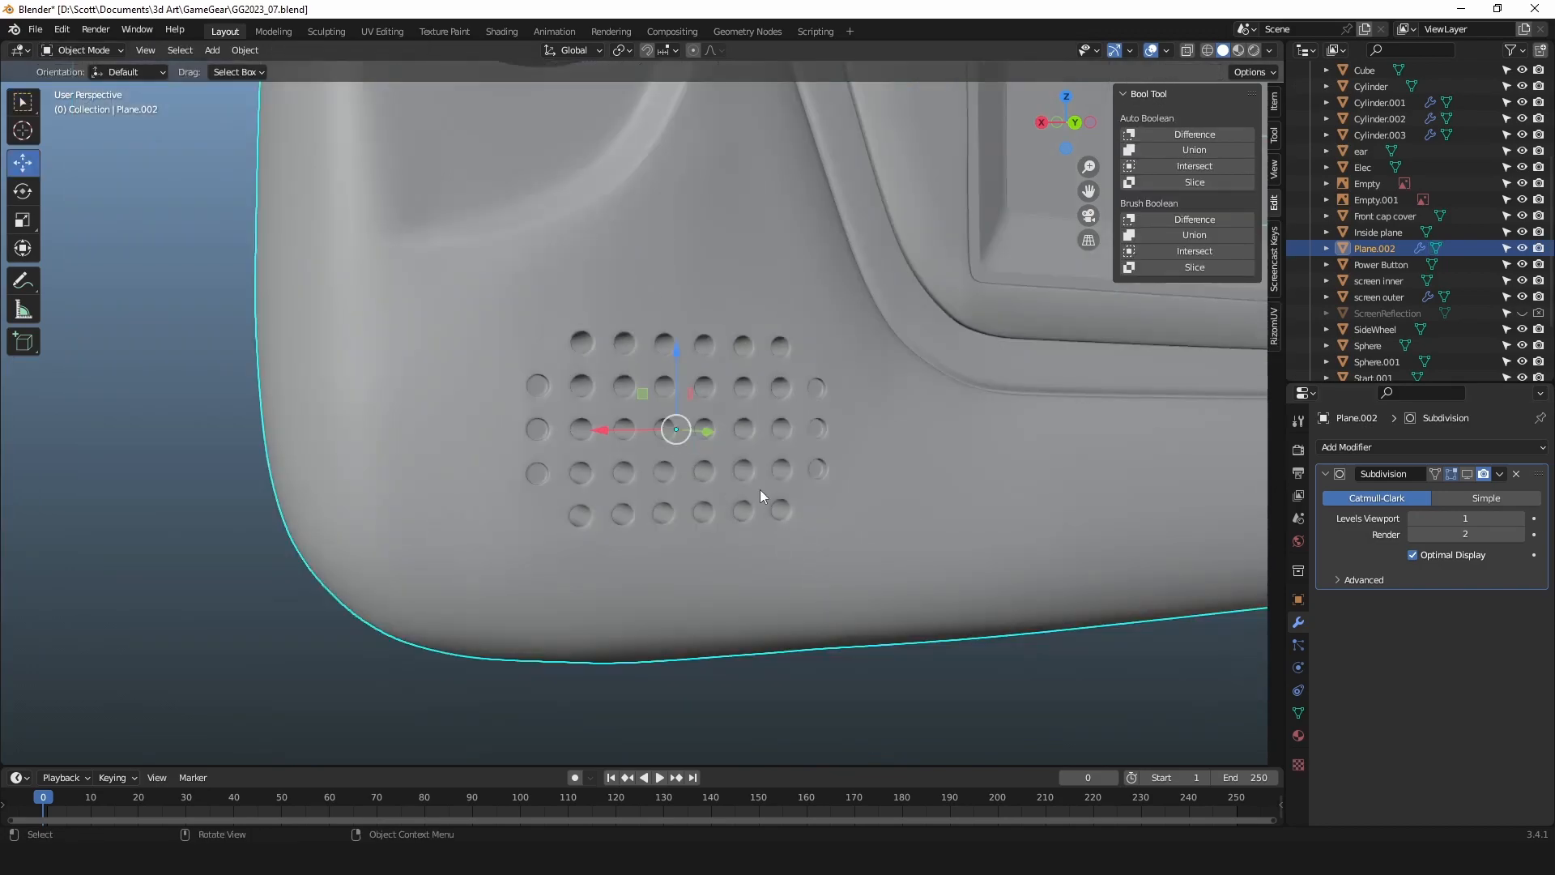
key("KP_Decimal")
middle_click_drag(526, 500, 922, 455)
scroll(464, 465, "up", 4)
scroll(754, 371, "up", 2)
scroll(896, 425, "up", 3)
left_click(468, 496)
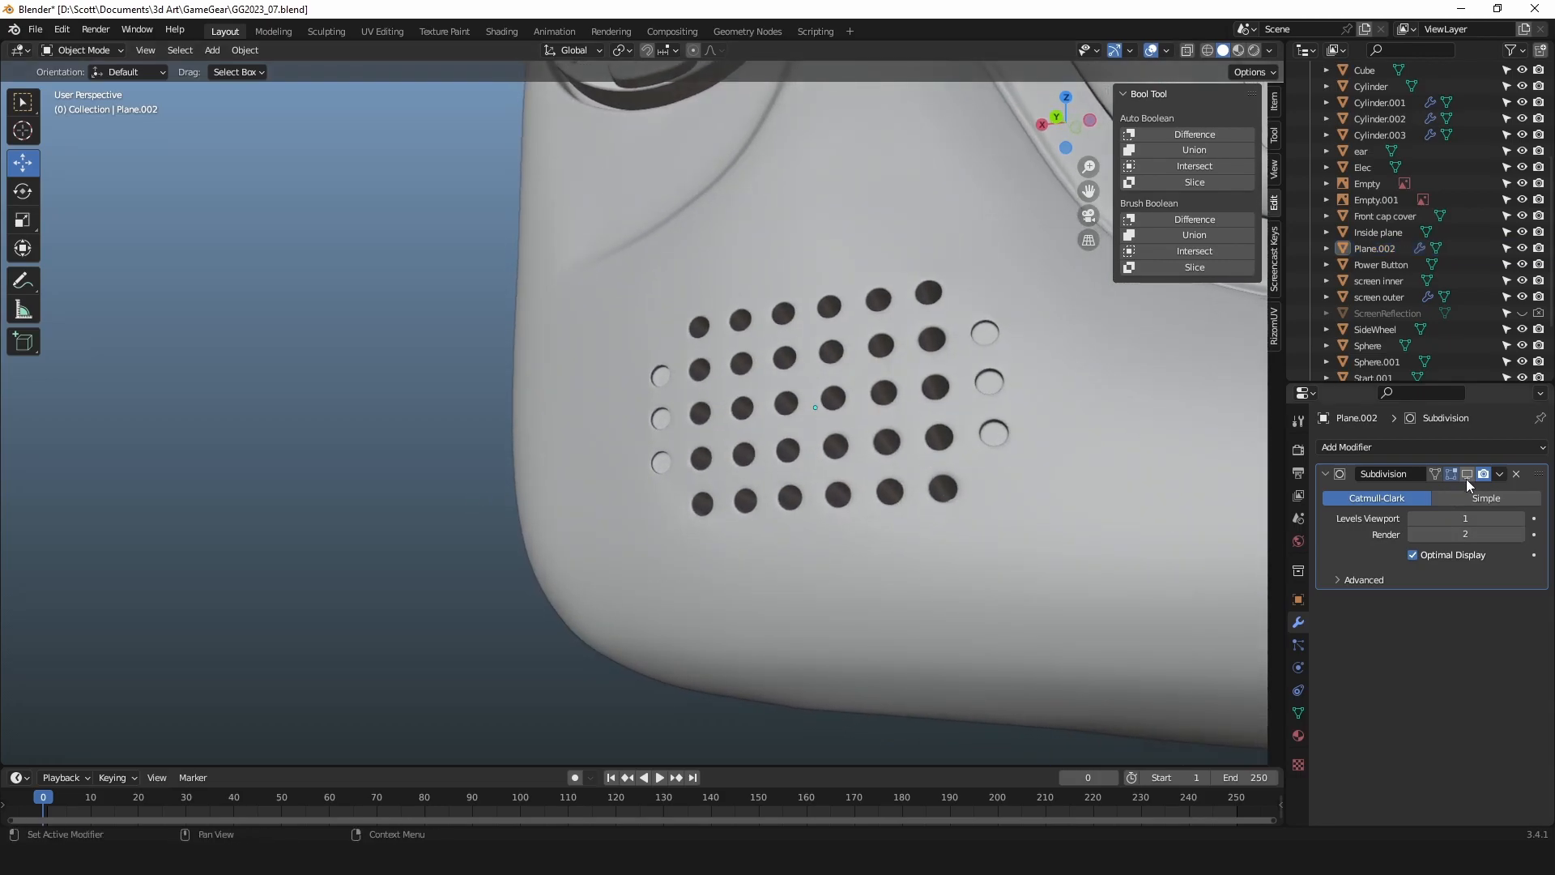
middle_click_drag(1134, 458, 842, 455)
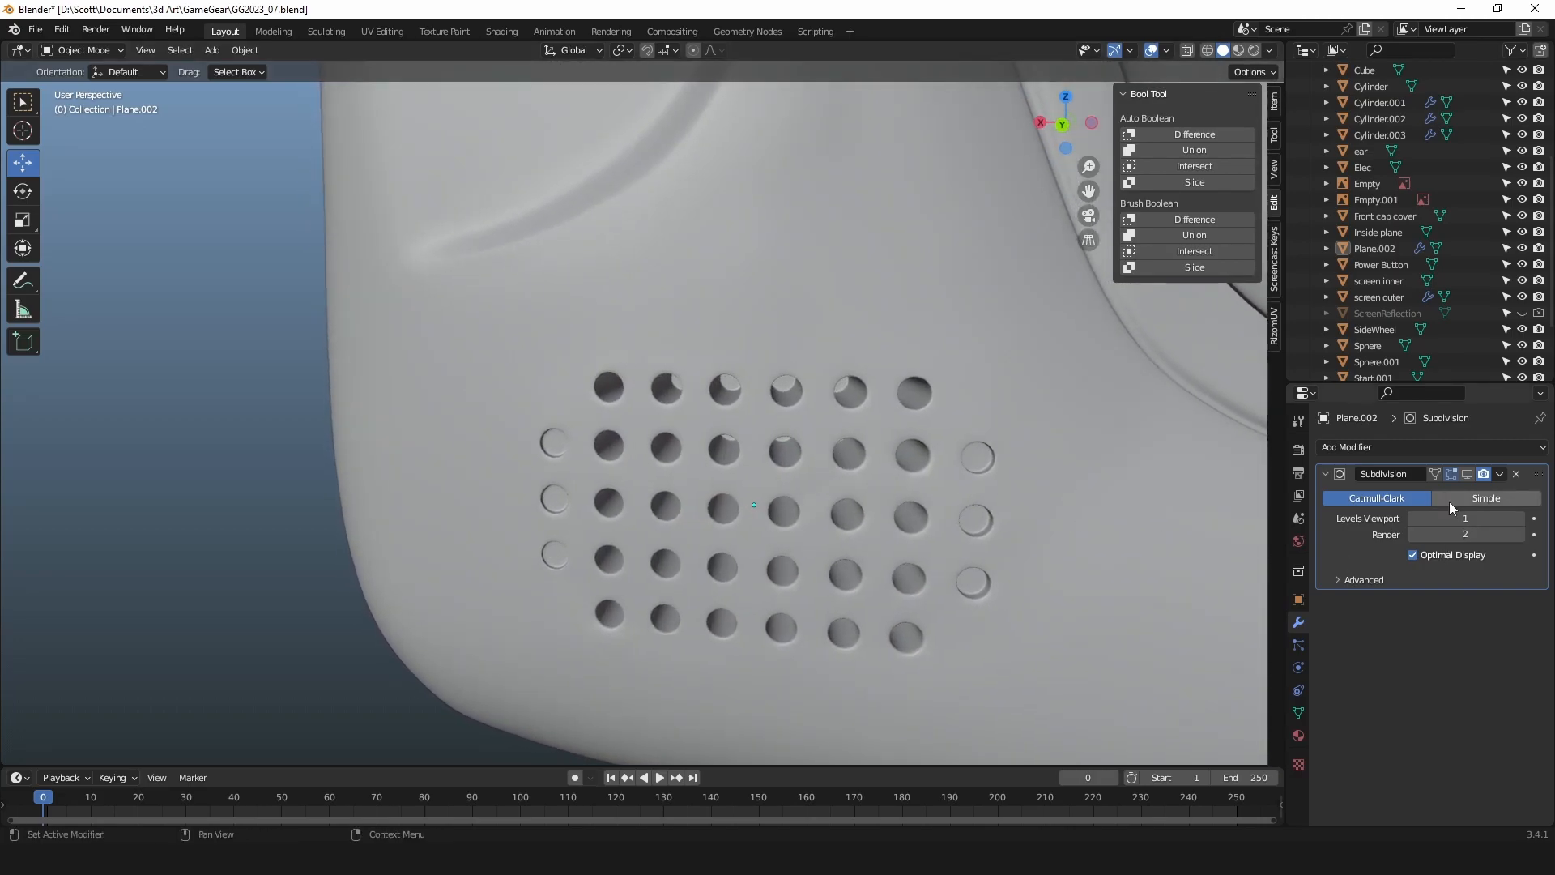
Show the front shell's Subdivision modifier in the viewport, inspect the speaker hole mesh in Edit Mode, and hide the modifier's effect again.
left_click(1466, 474)
middle_click_drag(1051, 447, 702, 387)
key("Tab")
scroll(911, 435, "up", 4)
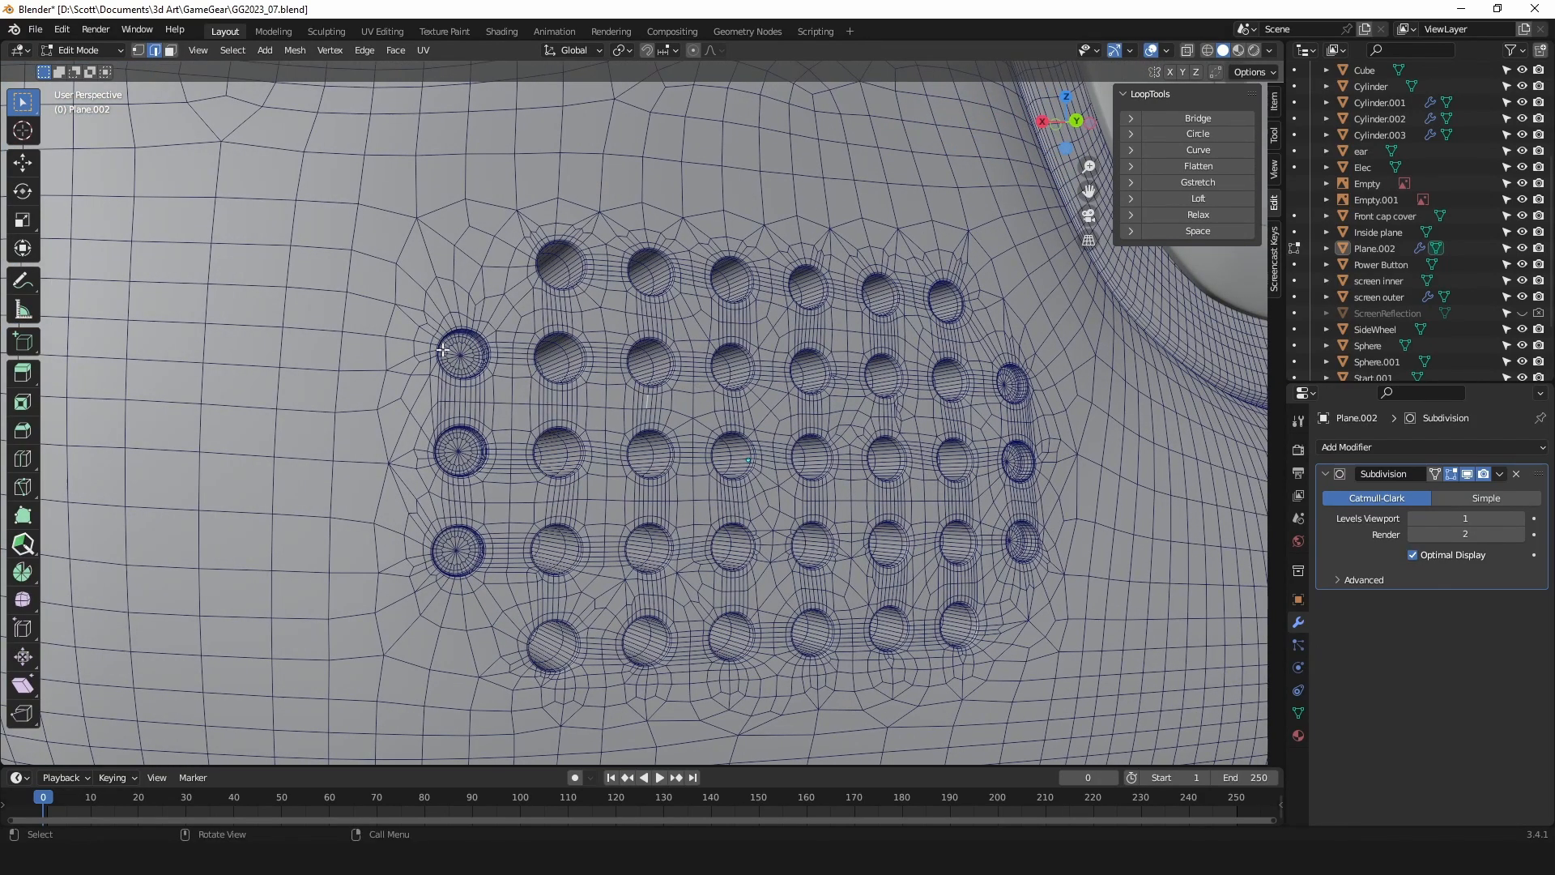
left_click(1468, 475)
Examine the front shell's mesh flow from the speaker grid along the lower screen border to the two round action buttons.
scroll(616, 352, "down", 6)
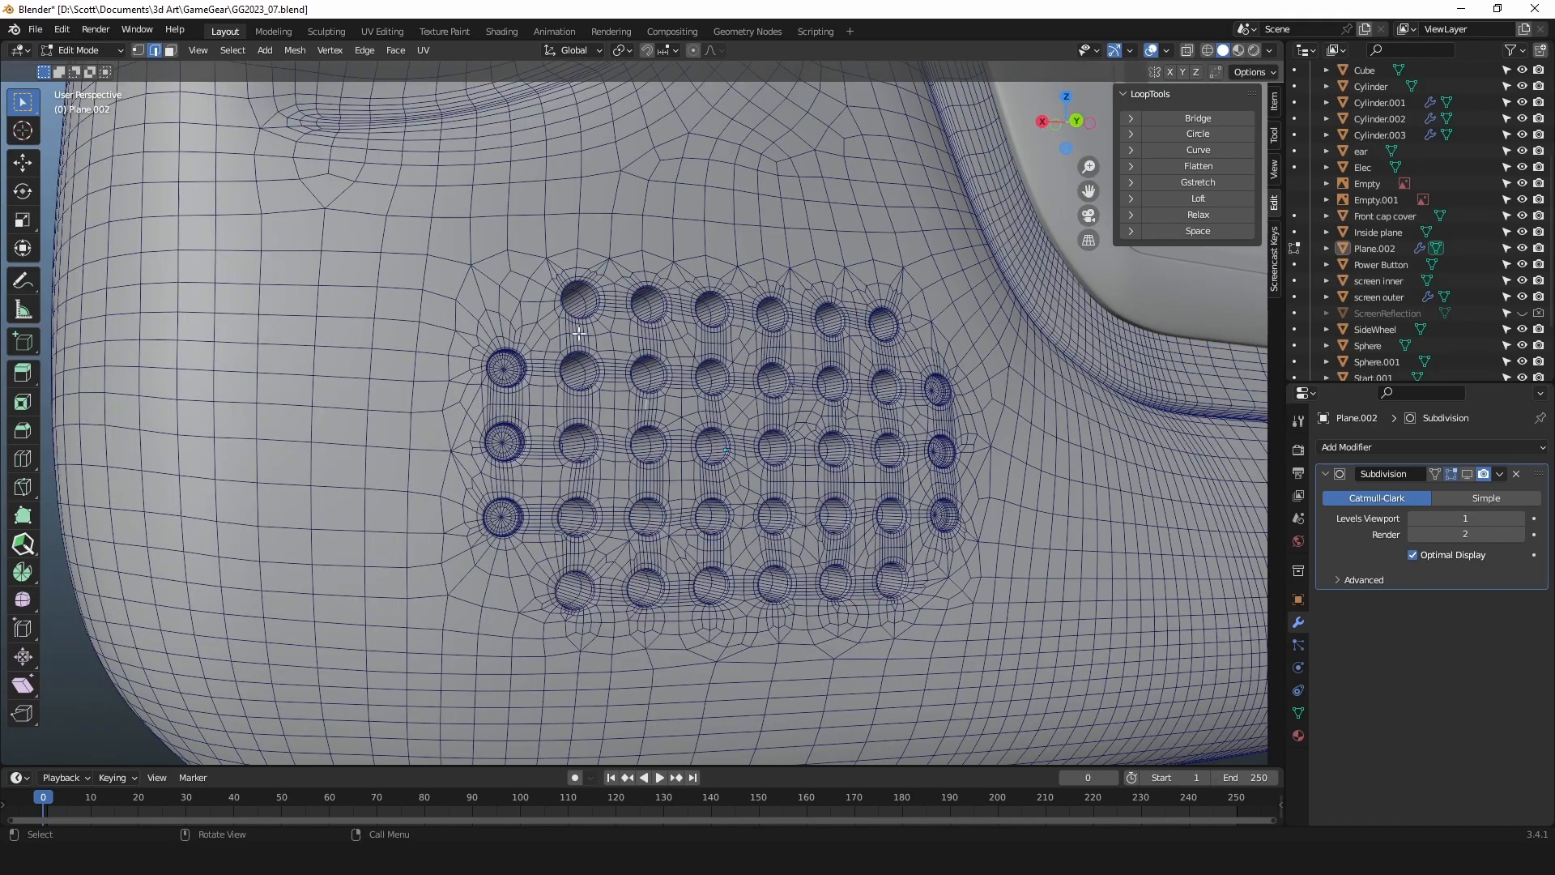
scroll(519, 332, "up", 8)
scroll(531, 370, "down", 3)
middle_click_drag(712, 409, 630, 417)
middle_click_drag(842, 458, 628, 431, "shift")
scroll(628, 431, "down", 4)
middle_click_drag(809, 426, 361, 510, "shift")
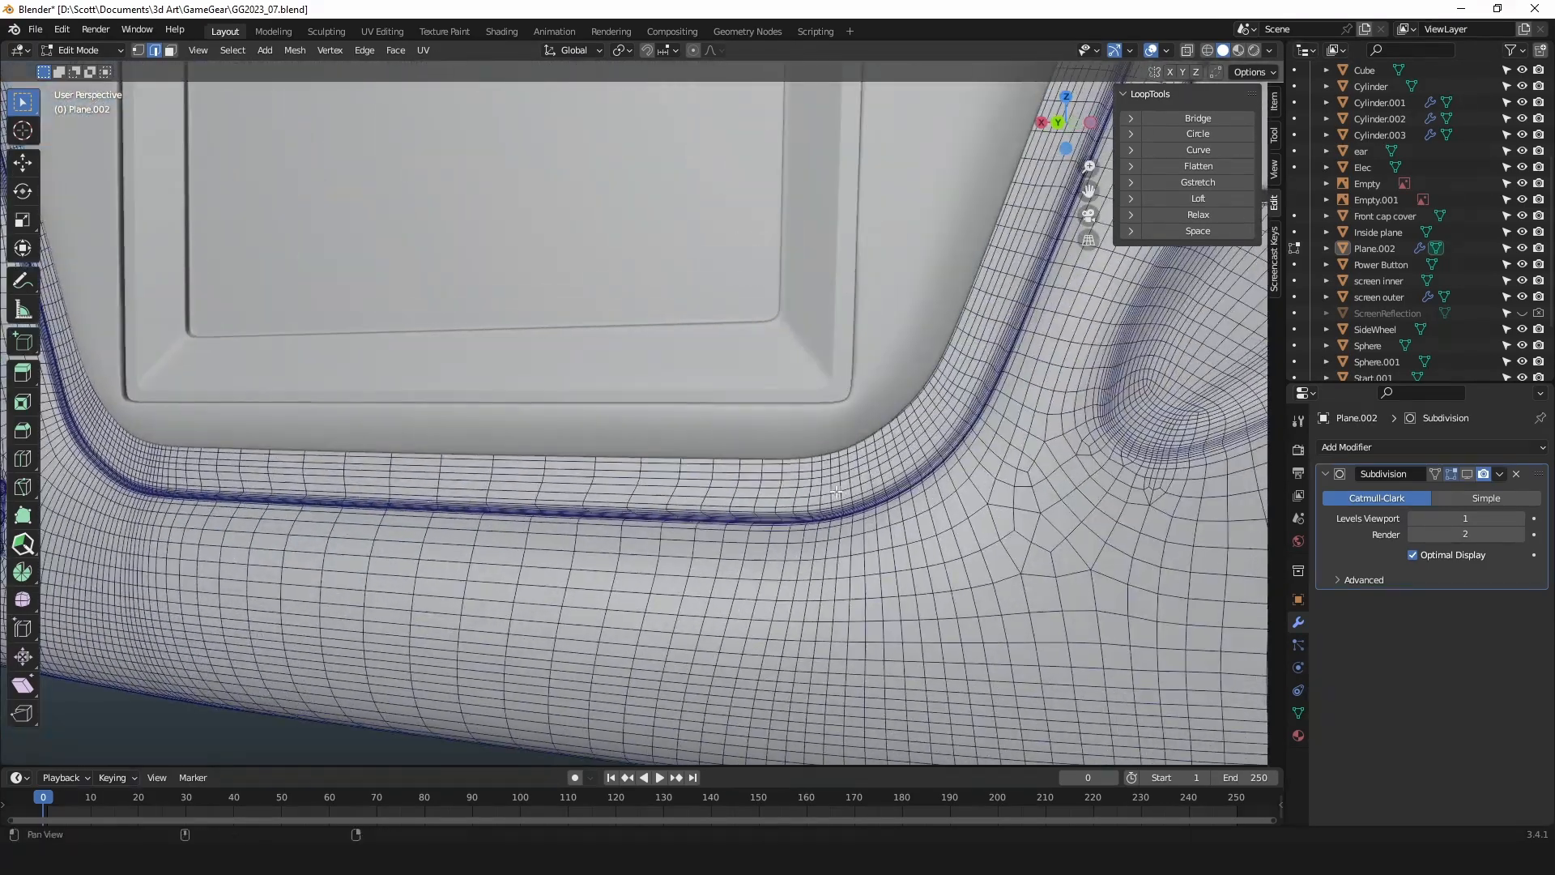
middle_click_drag(1004, 397, 389, 433, "shift")
middle_click_drag(591, 105, 600, 379, "shift")
middle_click_drag(790, 272, 769, 309, "shift")
Leave Edit Mode and hide the two round action buttons, objects 1 and 2, in the viewport.
key("Tab")
left_click(785, 305)
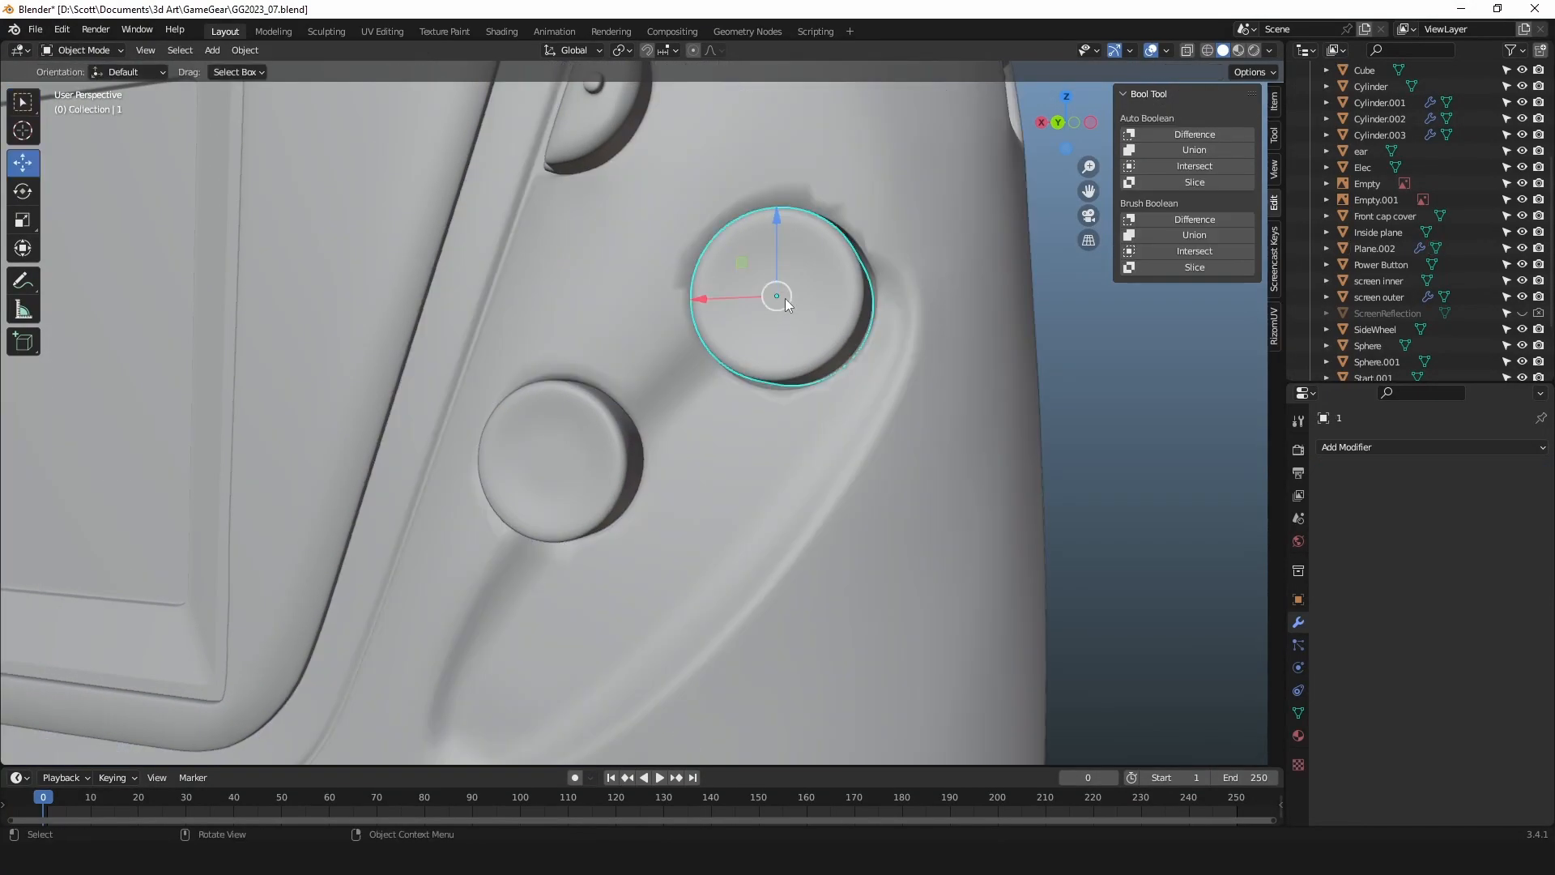
scroll(777, 312, "down", 2)
left_click(600, 430, "shift")
scroll(1460, 110, "up", 5)
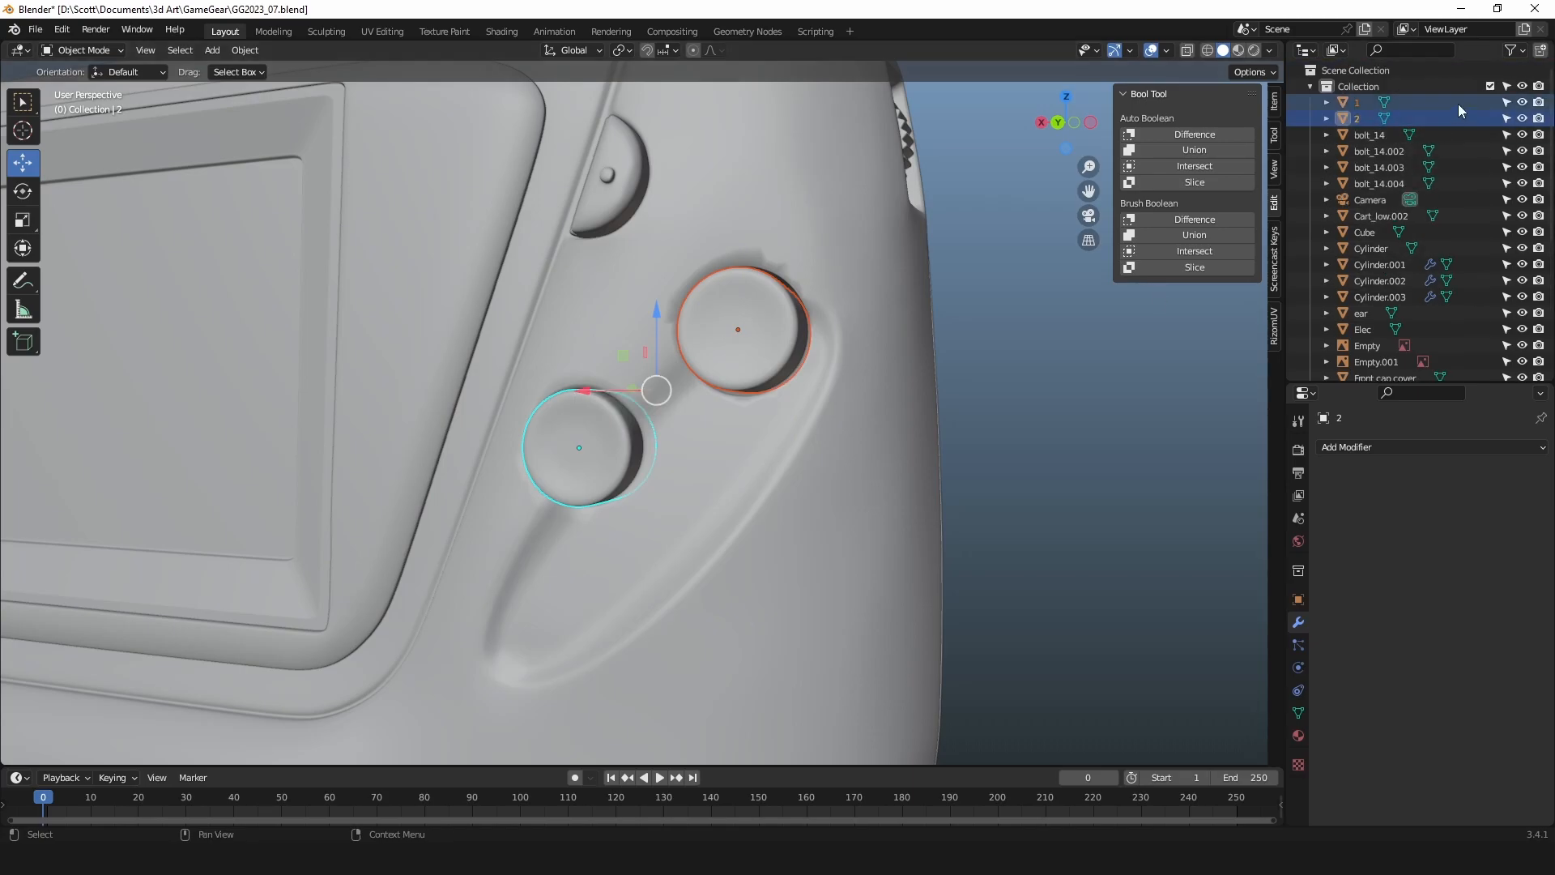
left_click(1521, 103)
left_click(1521, 119)
Select the front shell Plane.002 and enter Edit Mode on it to show the mesh of the two empty button sockets.
middle_click_drag(751, 348, 793, 330, "shift")
scroll(793, 331, "up", 2)
scroll(682, 284, "up", 2)
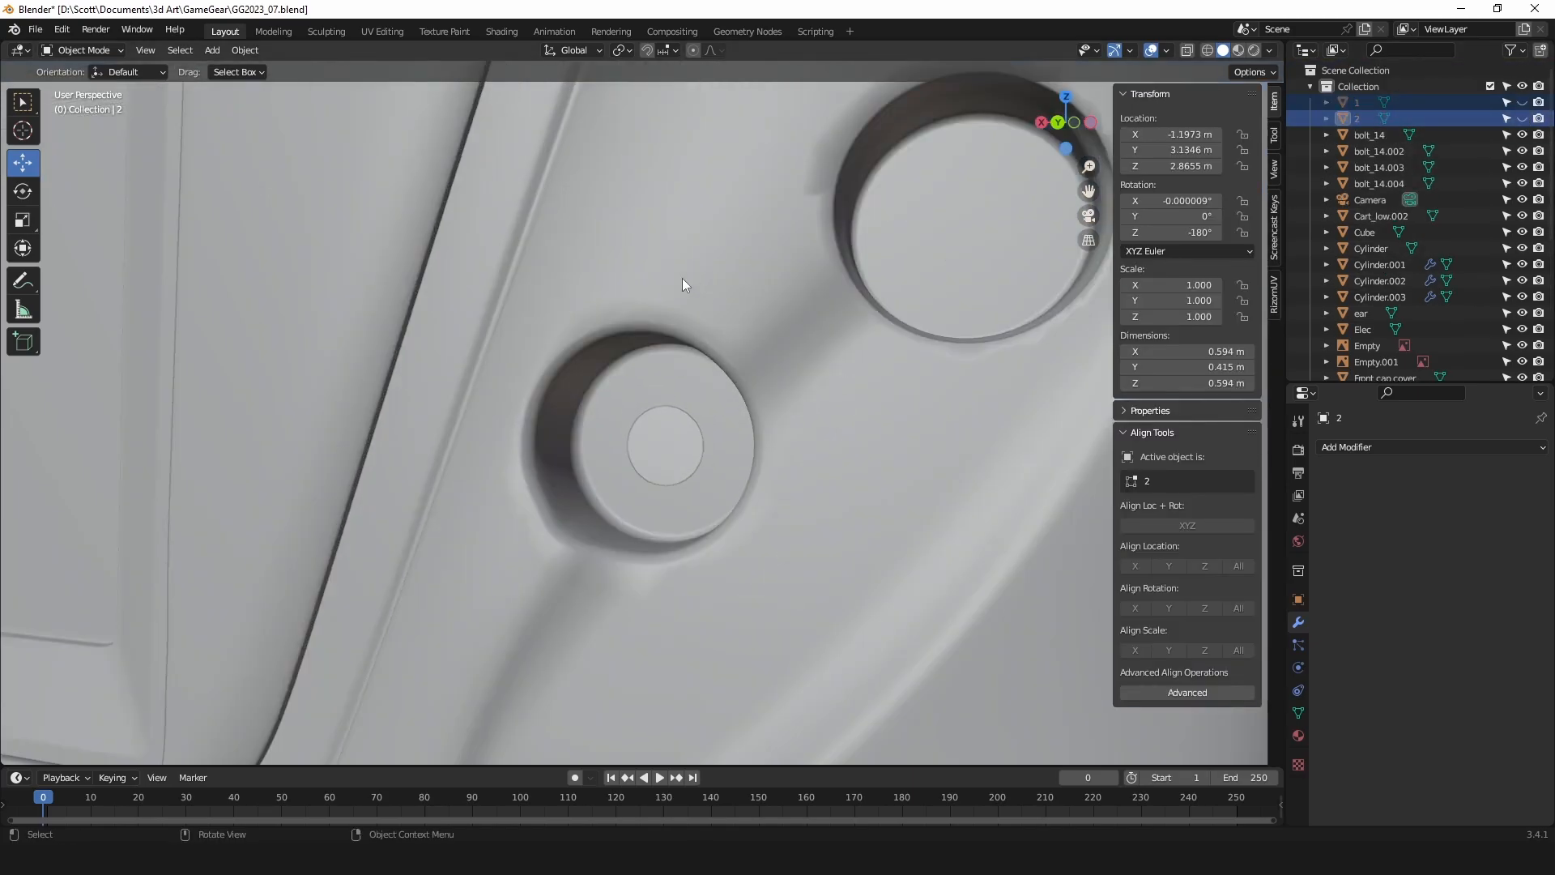
left_click(700, 286)
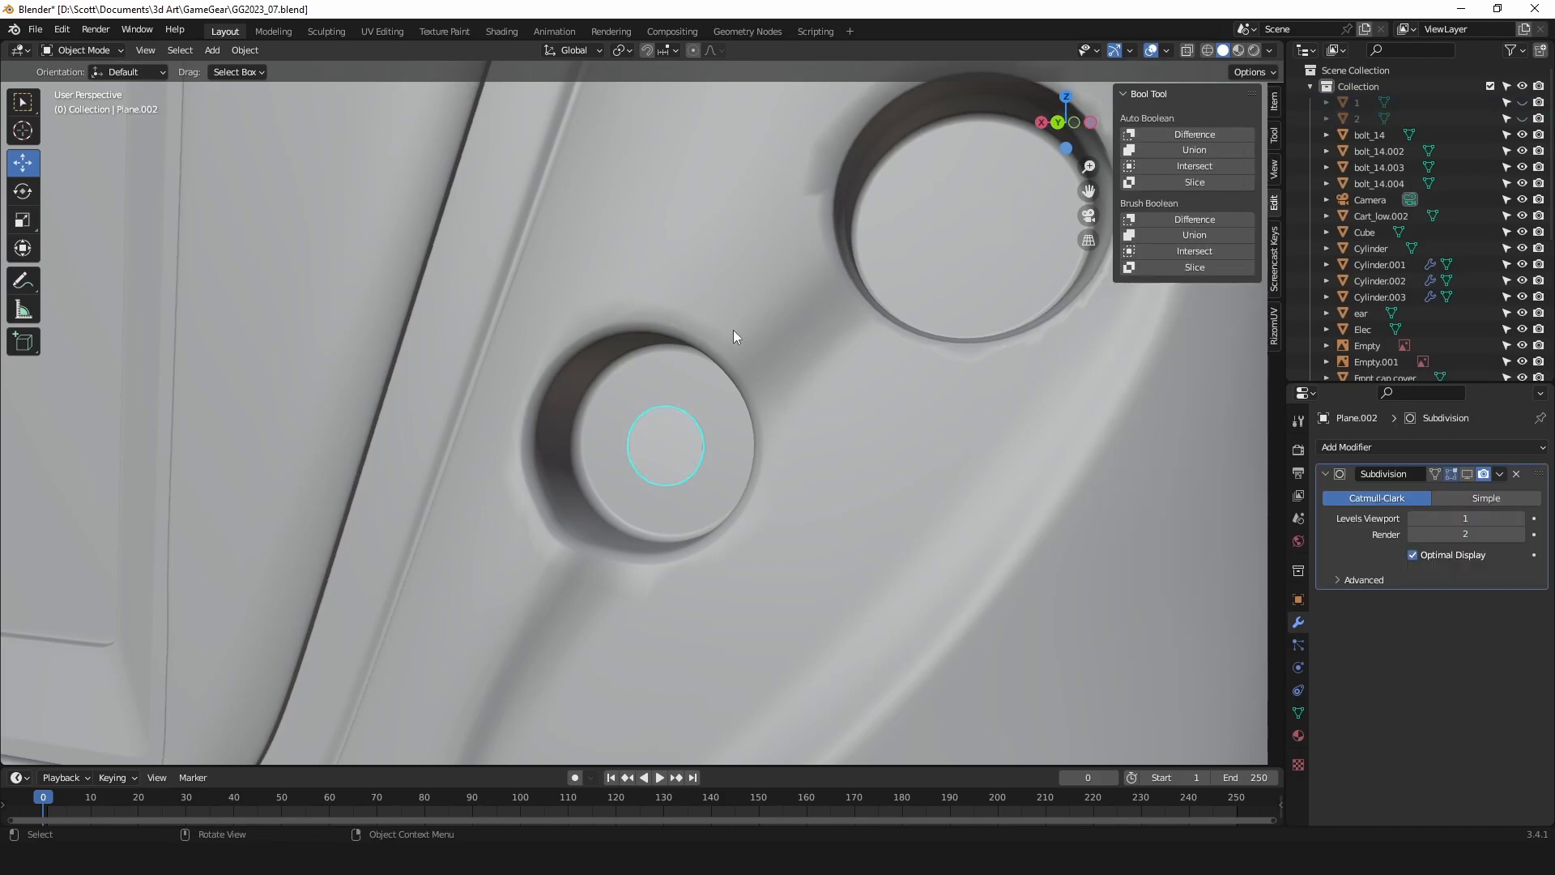
key("Tab")
middle_click_drag(723, 324, 677, 344, "shift")
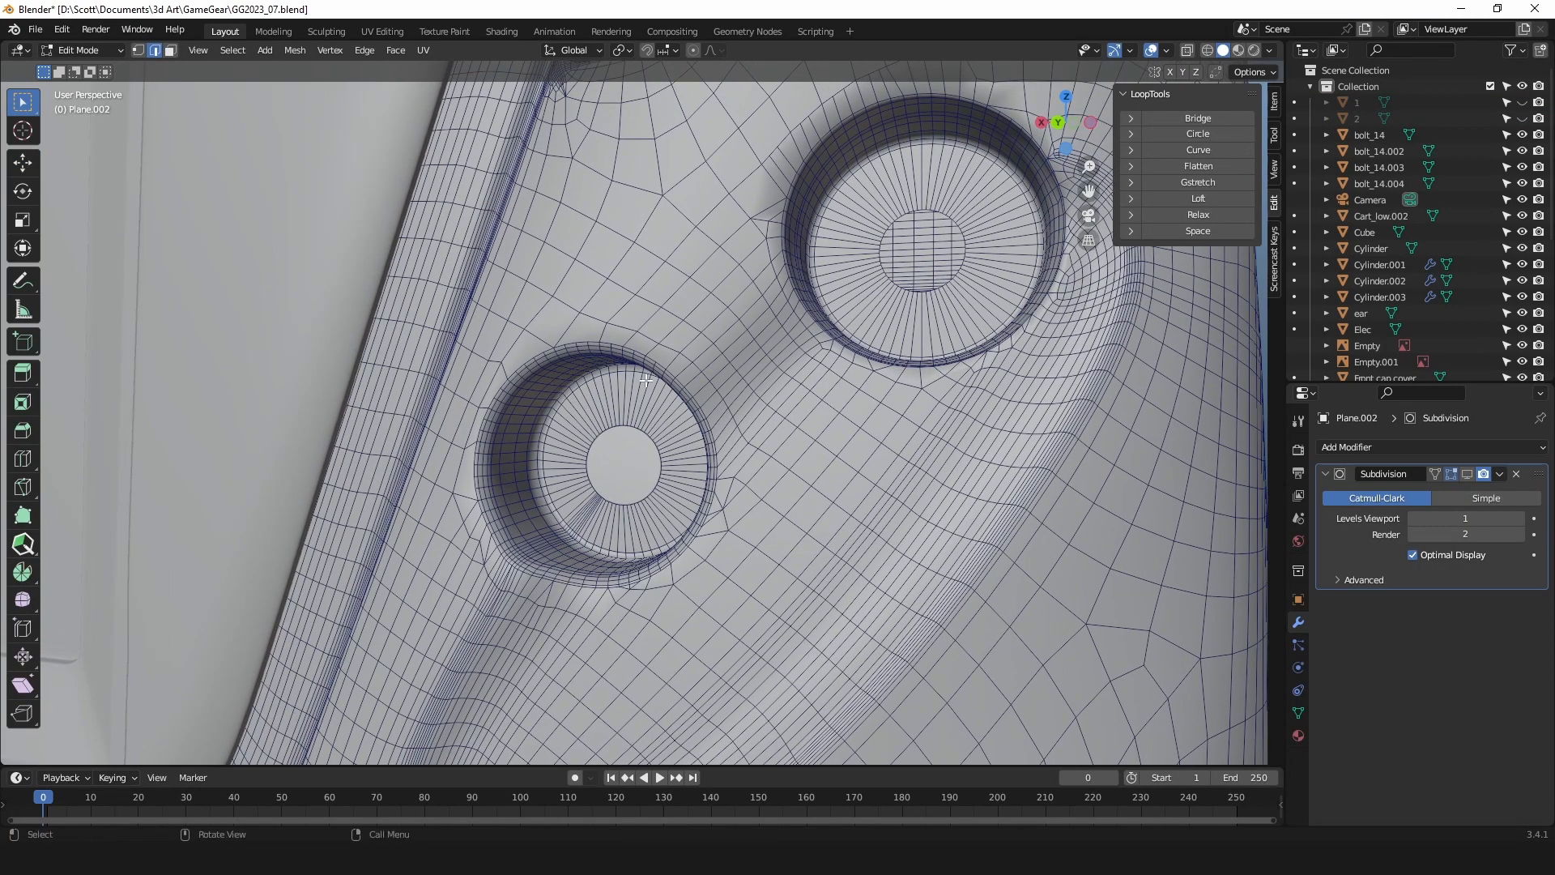
Select the edge loops around the rim of the smaller button socket to examine how they run.
scroll(546, 417, "up", 3)
scroll(532, 420, "down", 1)
left_click_drag(534, 419, 583, 377, "alt+shift")
scroll(576, 380, "down", 1)
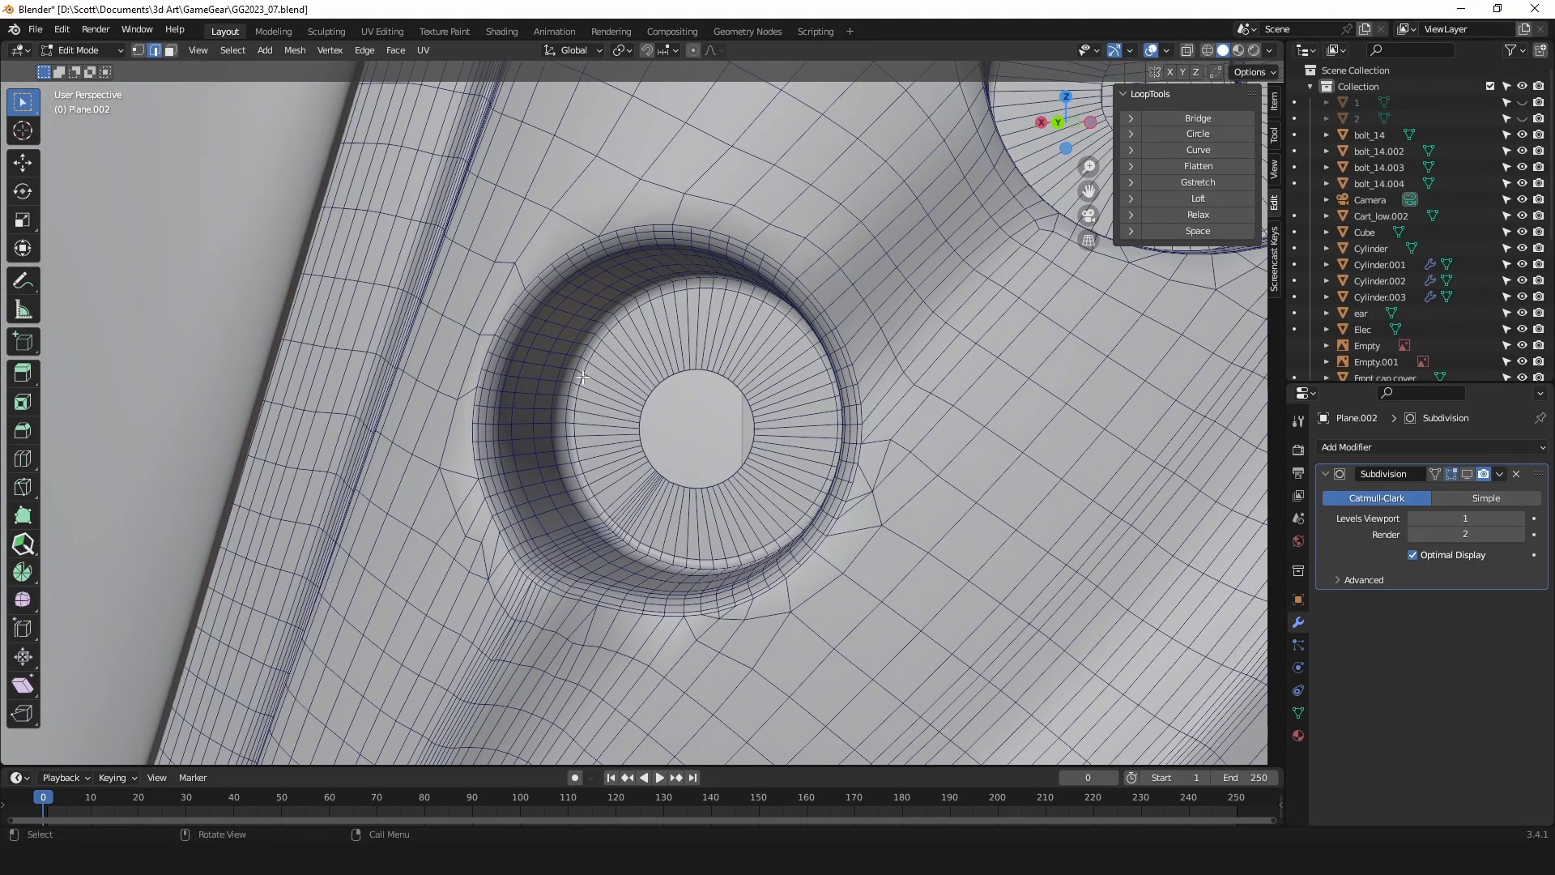
left_click(522, 342, "alt")
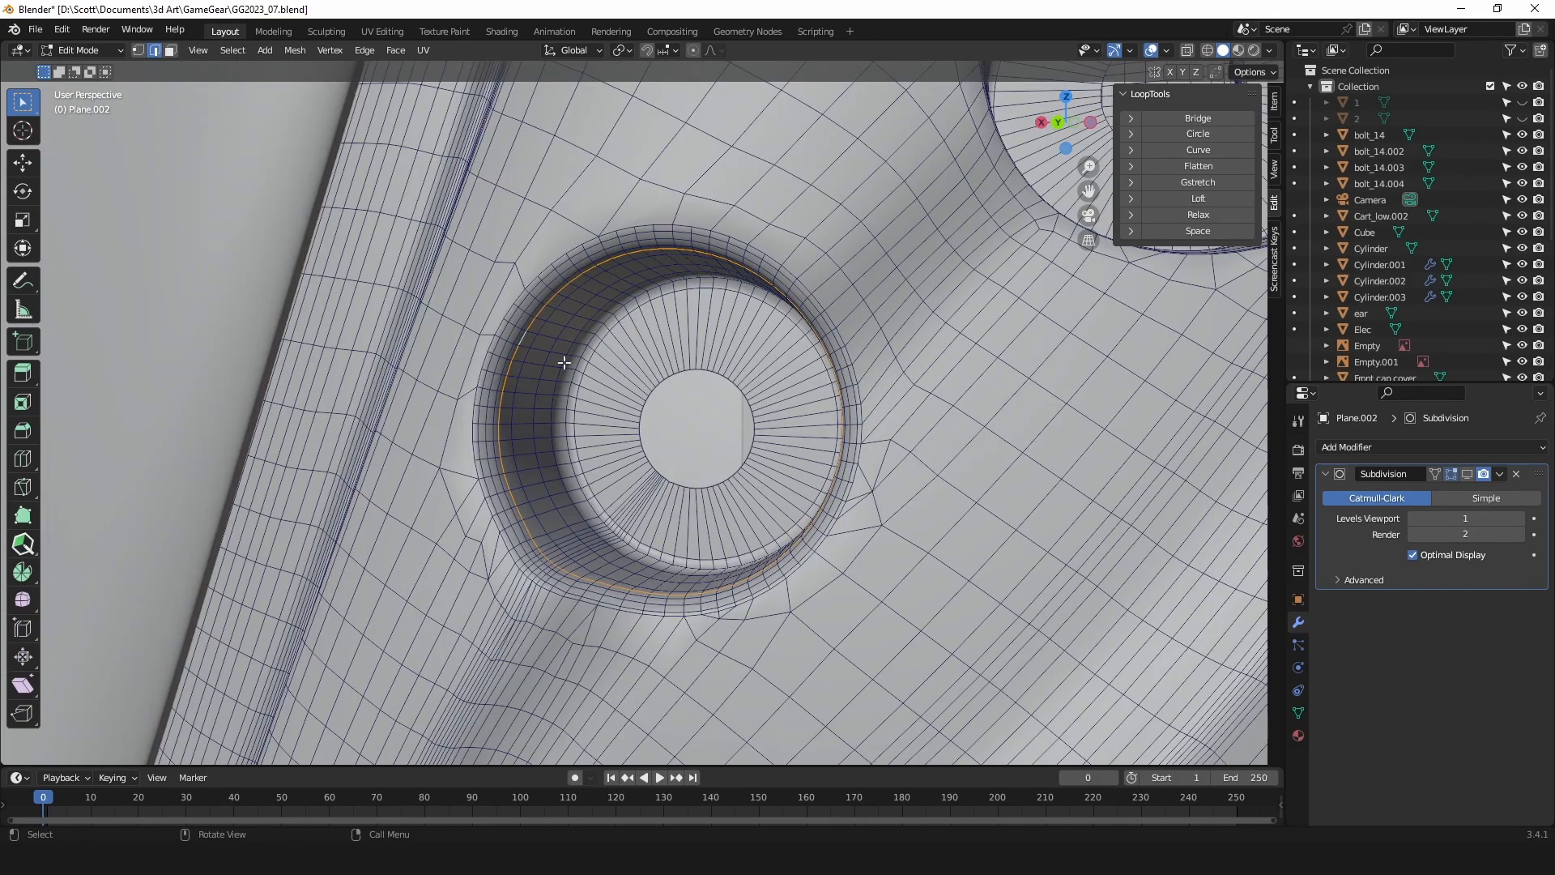
scroll(565, 362, "up", 3)
left_click(372, 252, "alt")
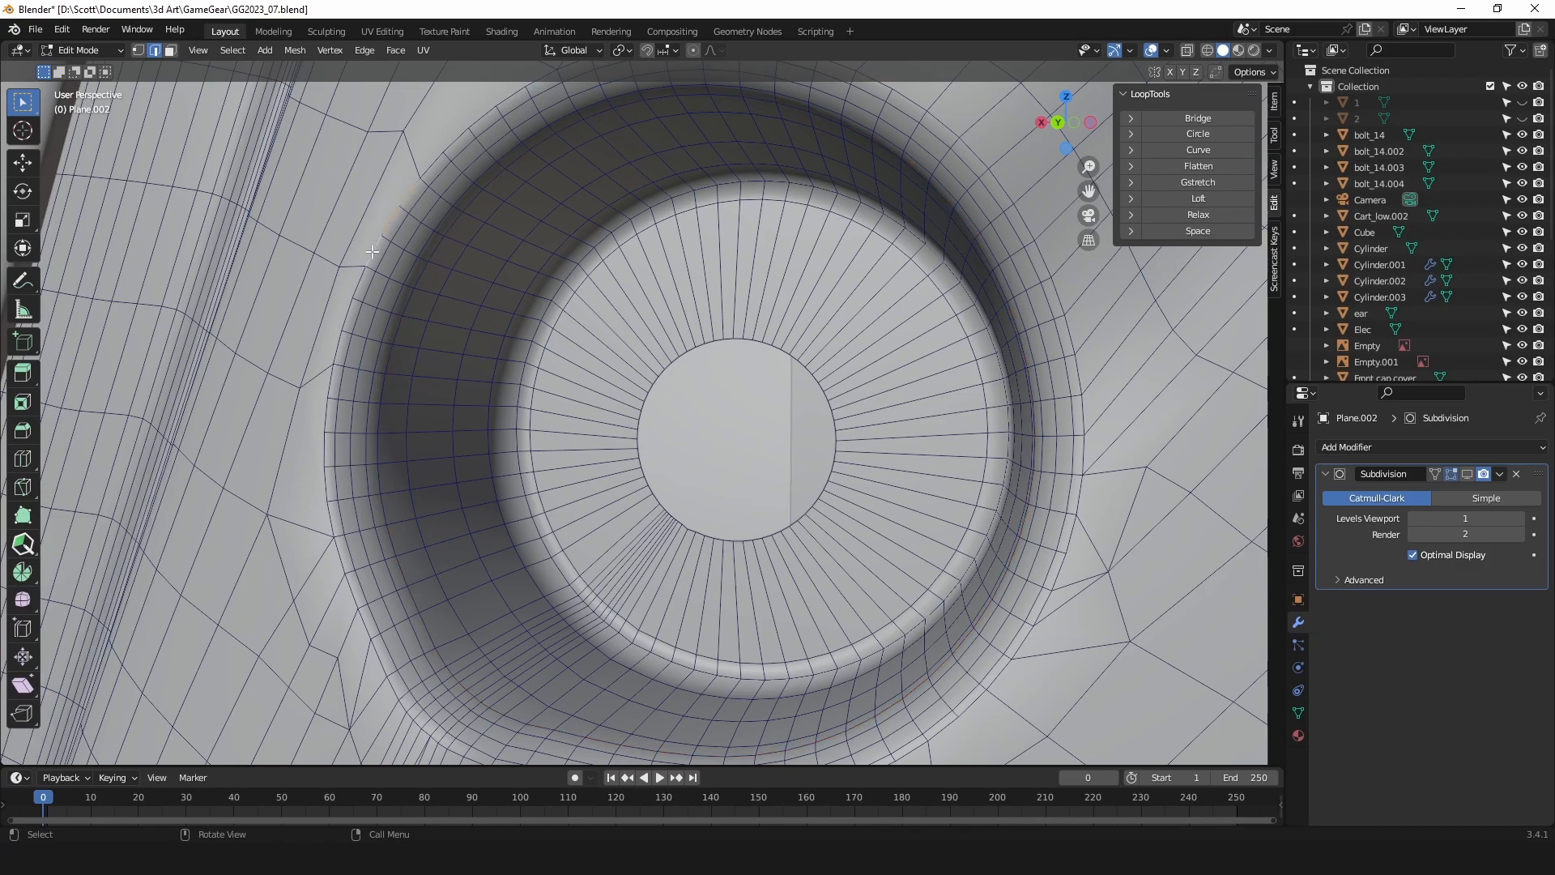
scroll(419, 307, "down", 3)
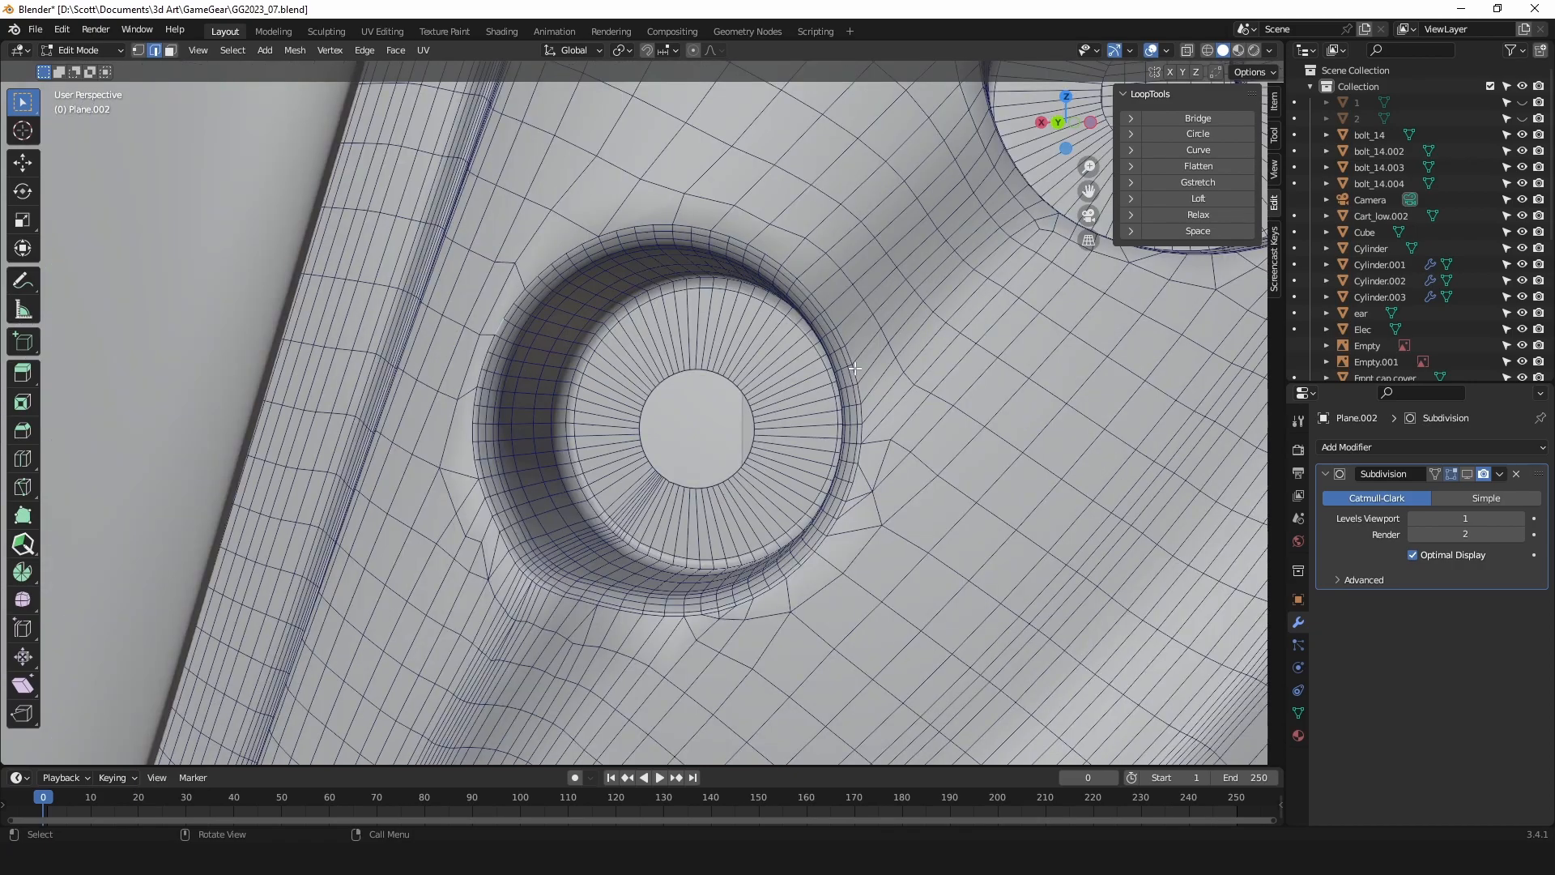
Highlight the smaller socket's inner rim loop up close to inspect its supporting edges, and clear the selection.
scroll(575, 346, "up", 3)
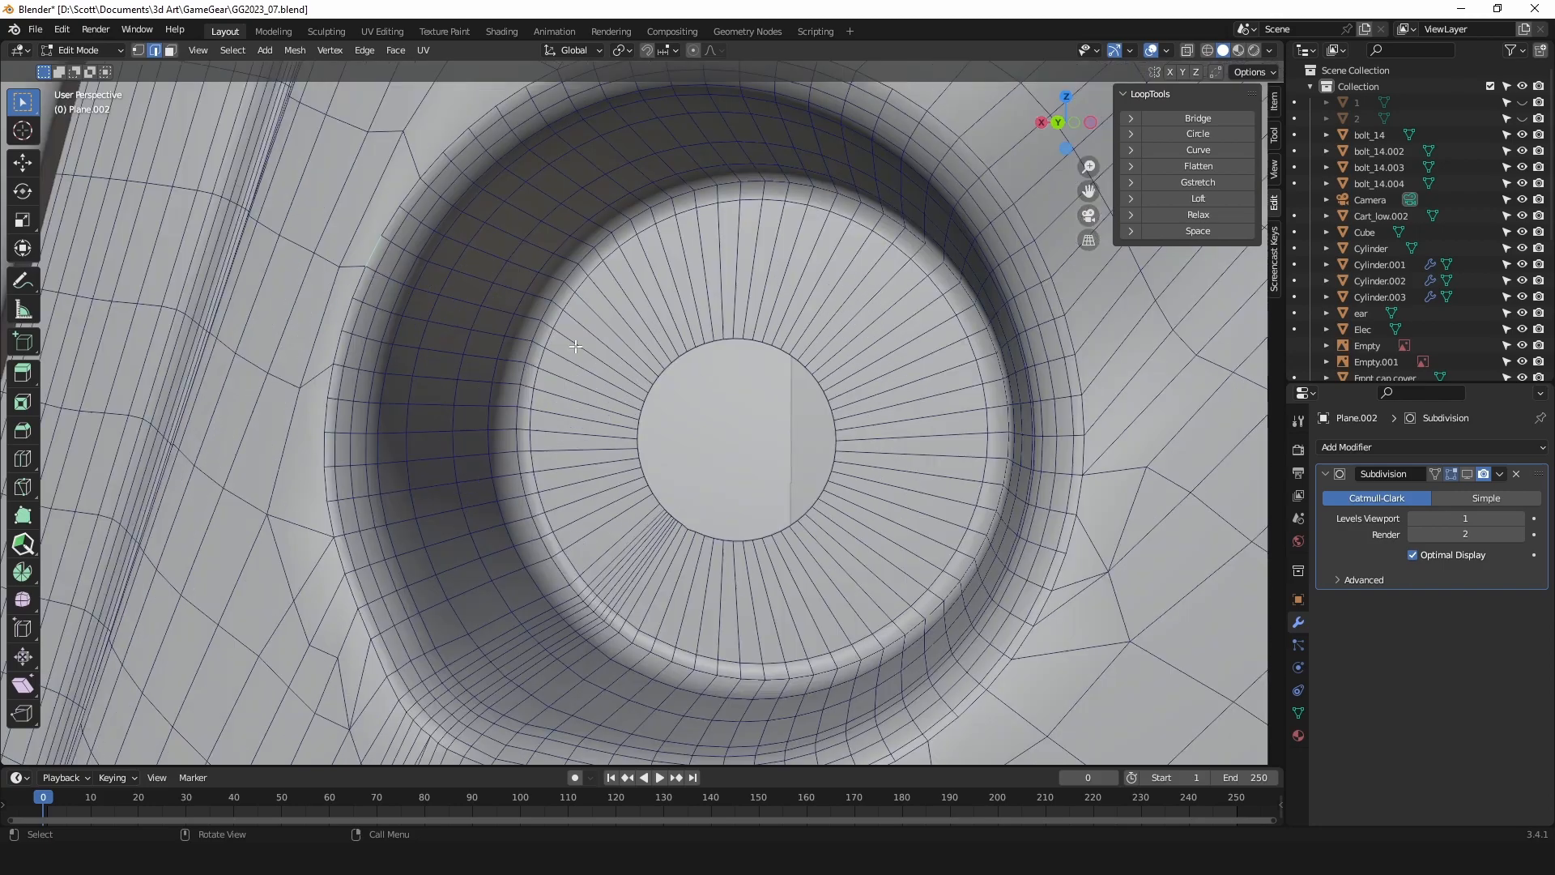
left_click(409, 303, "alt")
left_click(409, 302)
left_click(409, 302, "alt")
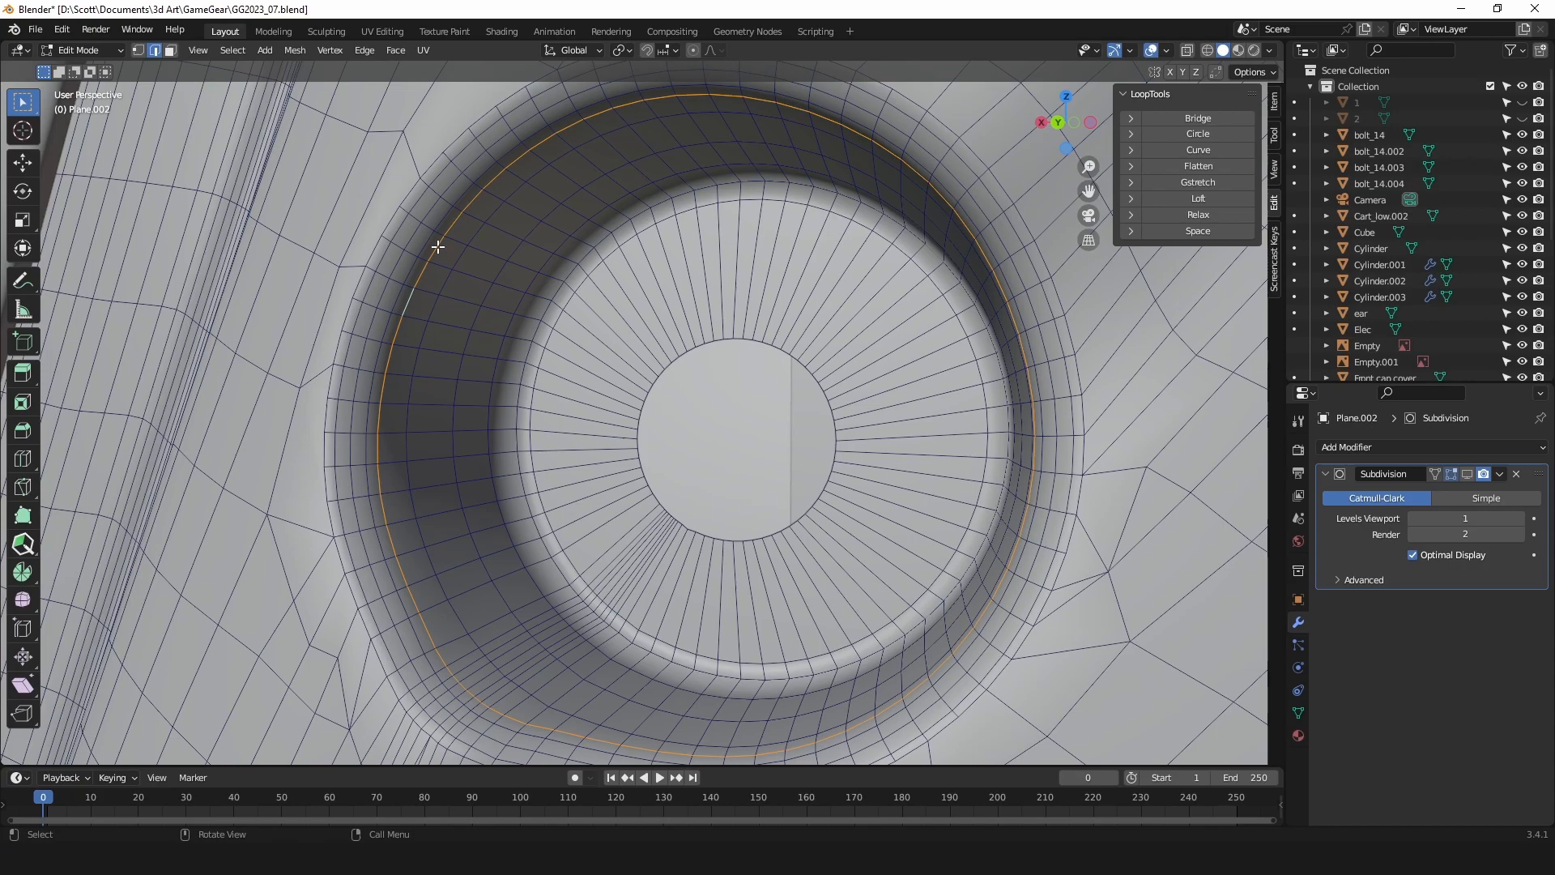
left_click(412, 237)
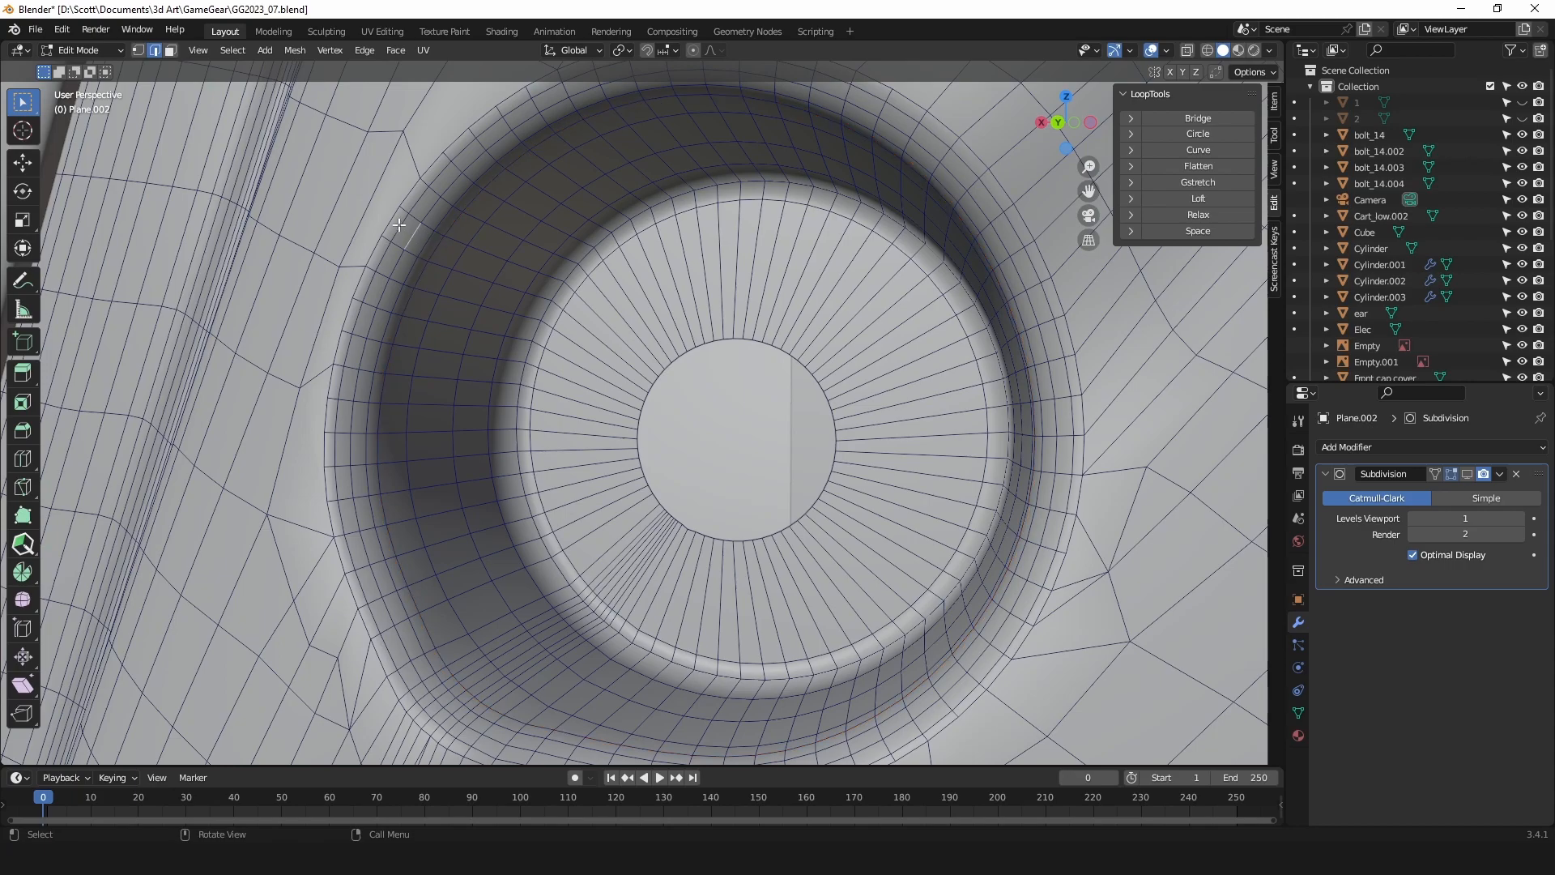
scroll(458, 346, "down", 3)
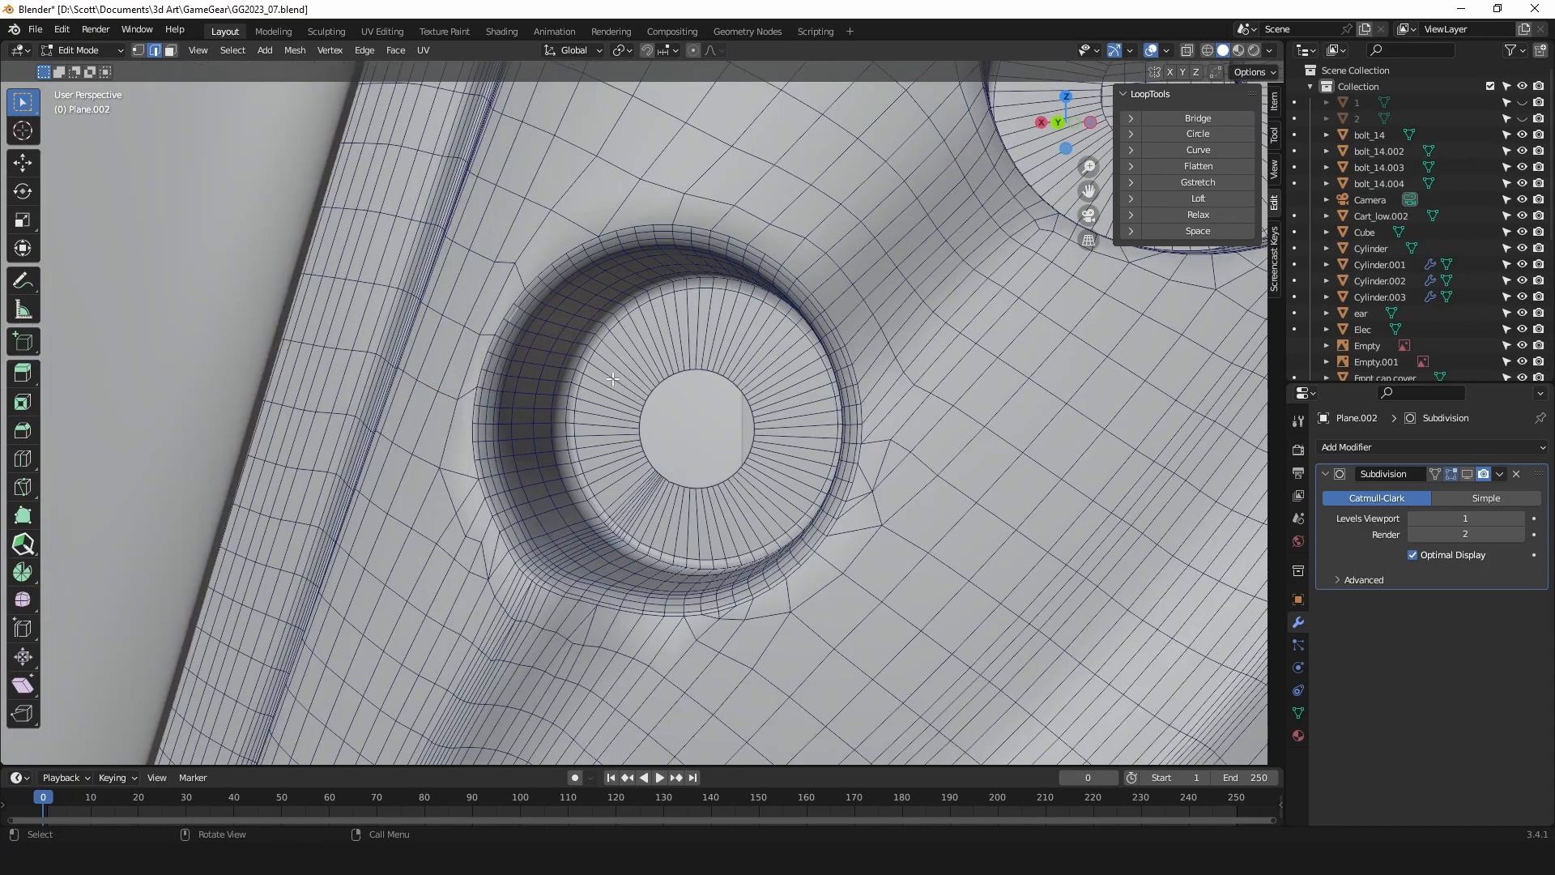
Compare the smaller socket's smooth shading in Object Mode with its mesh in Edit Mode.
key("Tab")
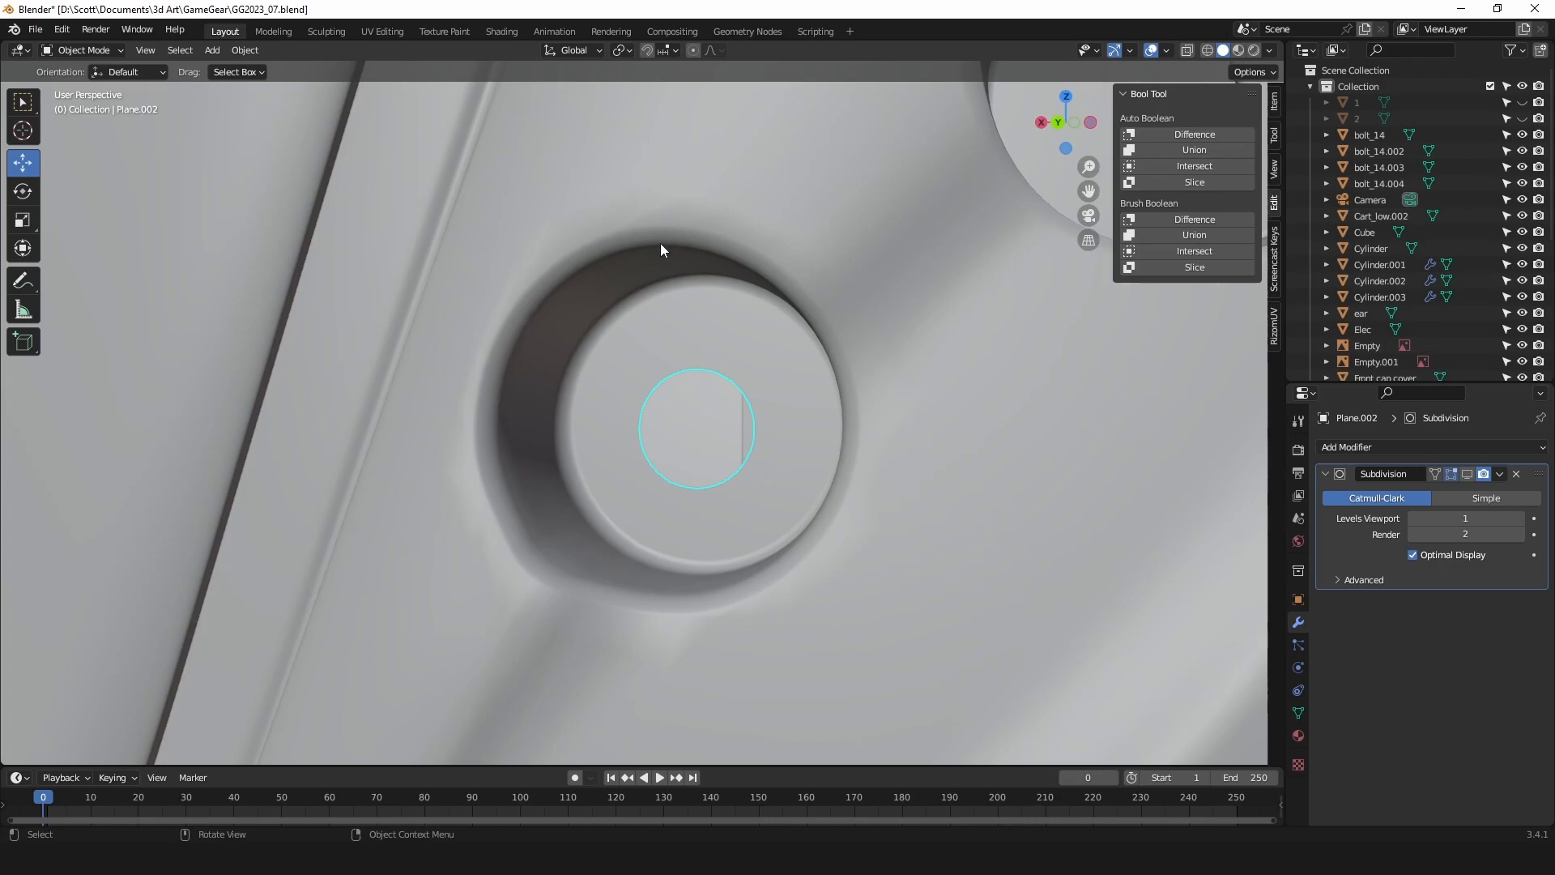
key("Tab")
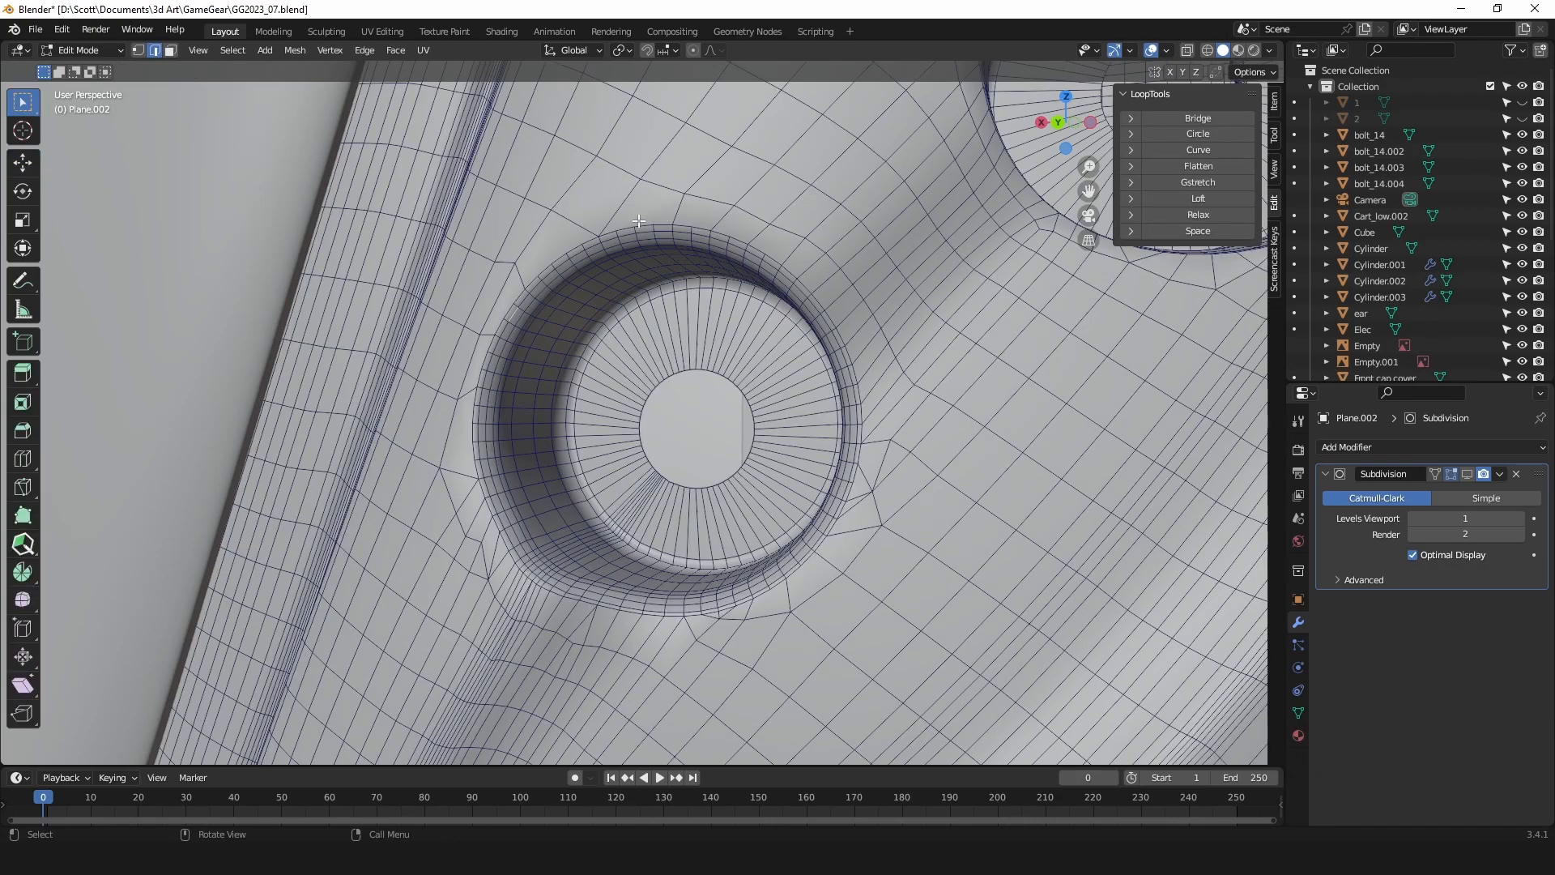
scroll(638, 220, "up", 3)
scroll(676, 207, "down", 3)
Examine the mesh topology around the larger button socket and where it meets the curved recess.
middle_click_drag(797, 306, 453, 518, "shift")
middle_click_drag(687, 293, 728, 266, "shift")
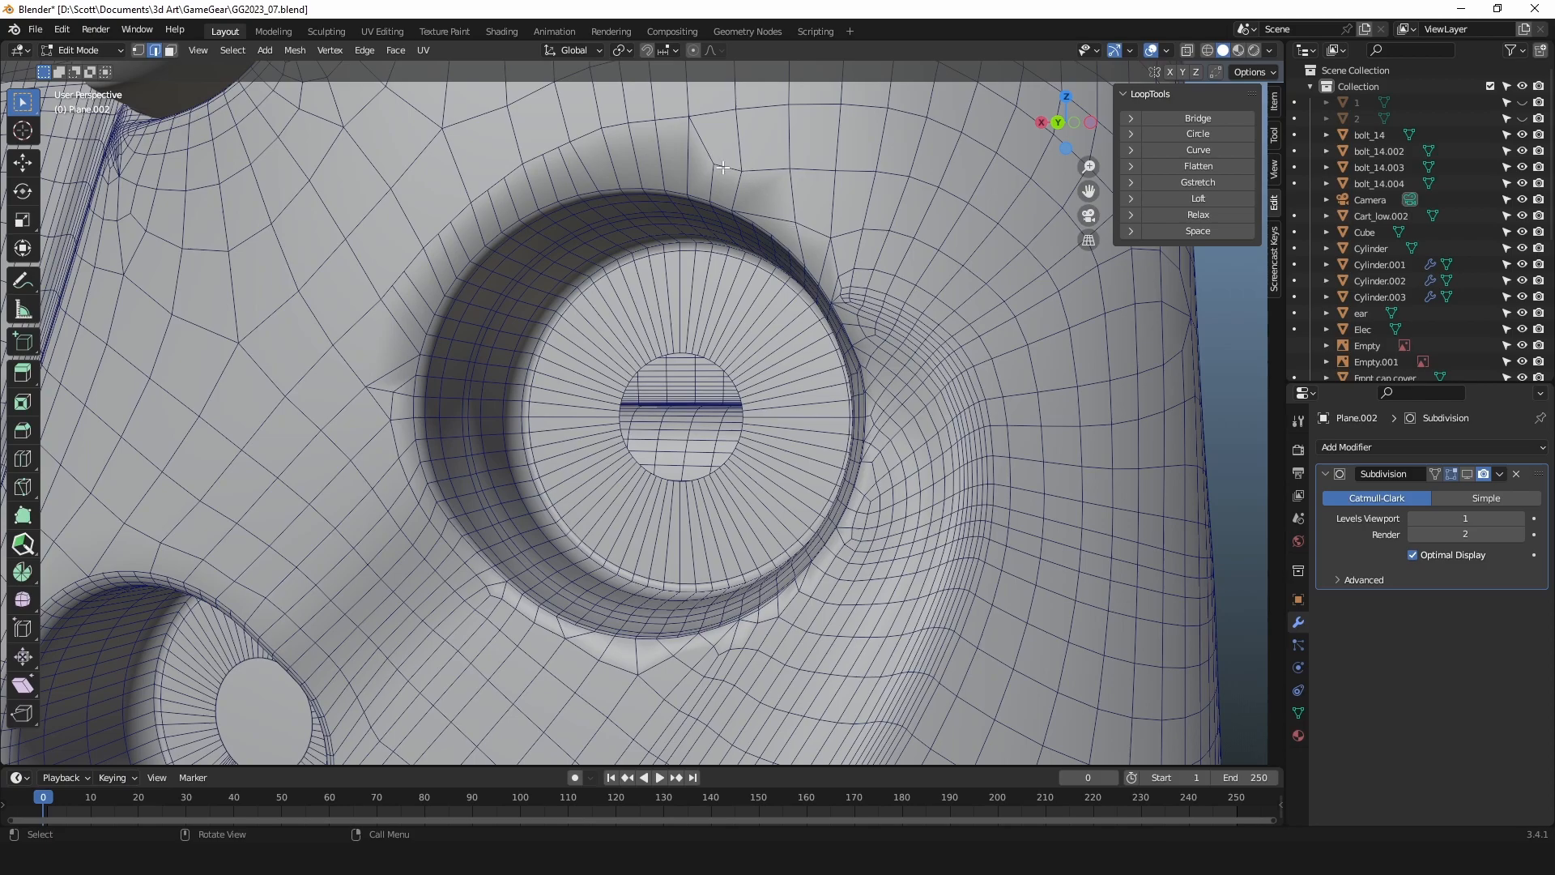
scroll(846, 255, "down", 4)
scroll(701, 335, "up", 2)
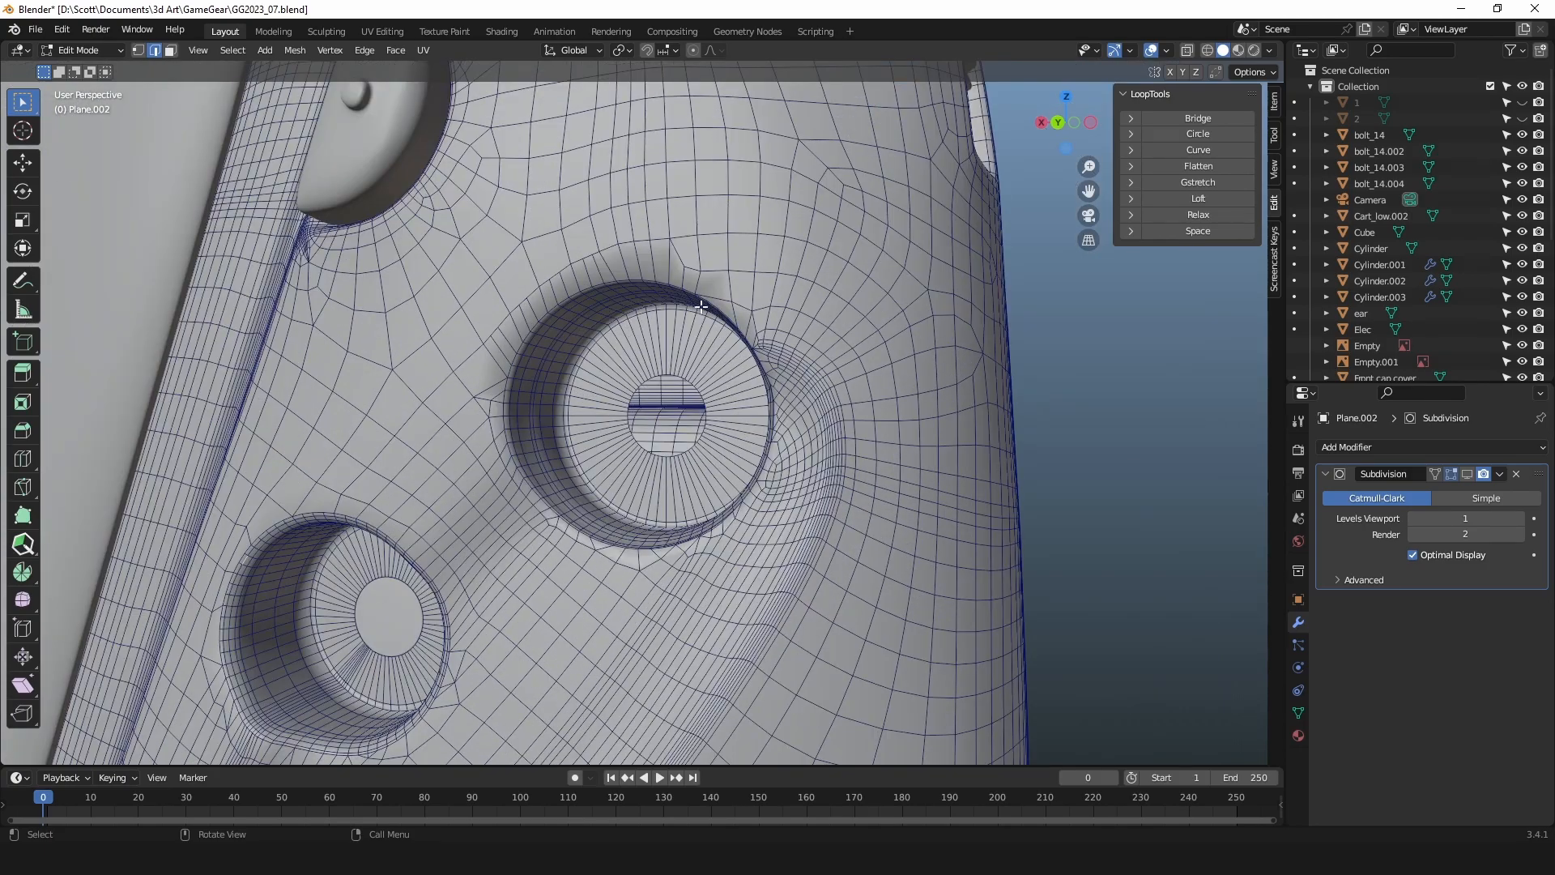
scroll(620, 307, "up", 2)
scroll(665, 298, "down", 2)
middle_click_drag(686, 288, 650, 291)
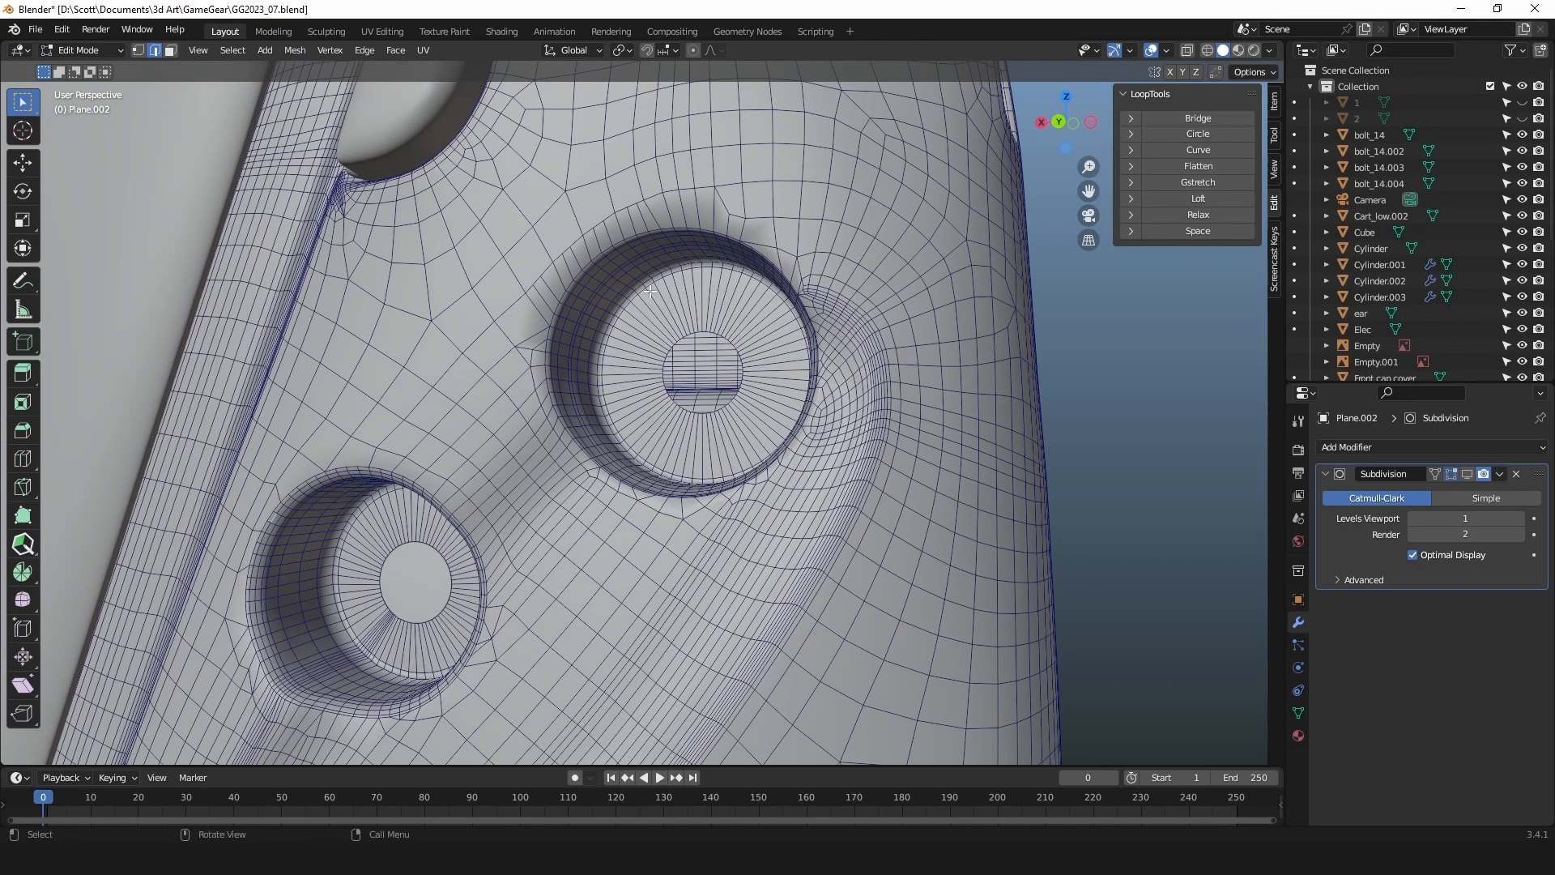
scroll(652, 272, "down", 2)
scroll(652, 272, "up", 1)
scroll(565, 298, "up", 3)
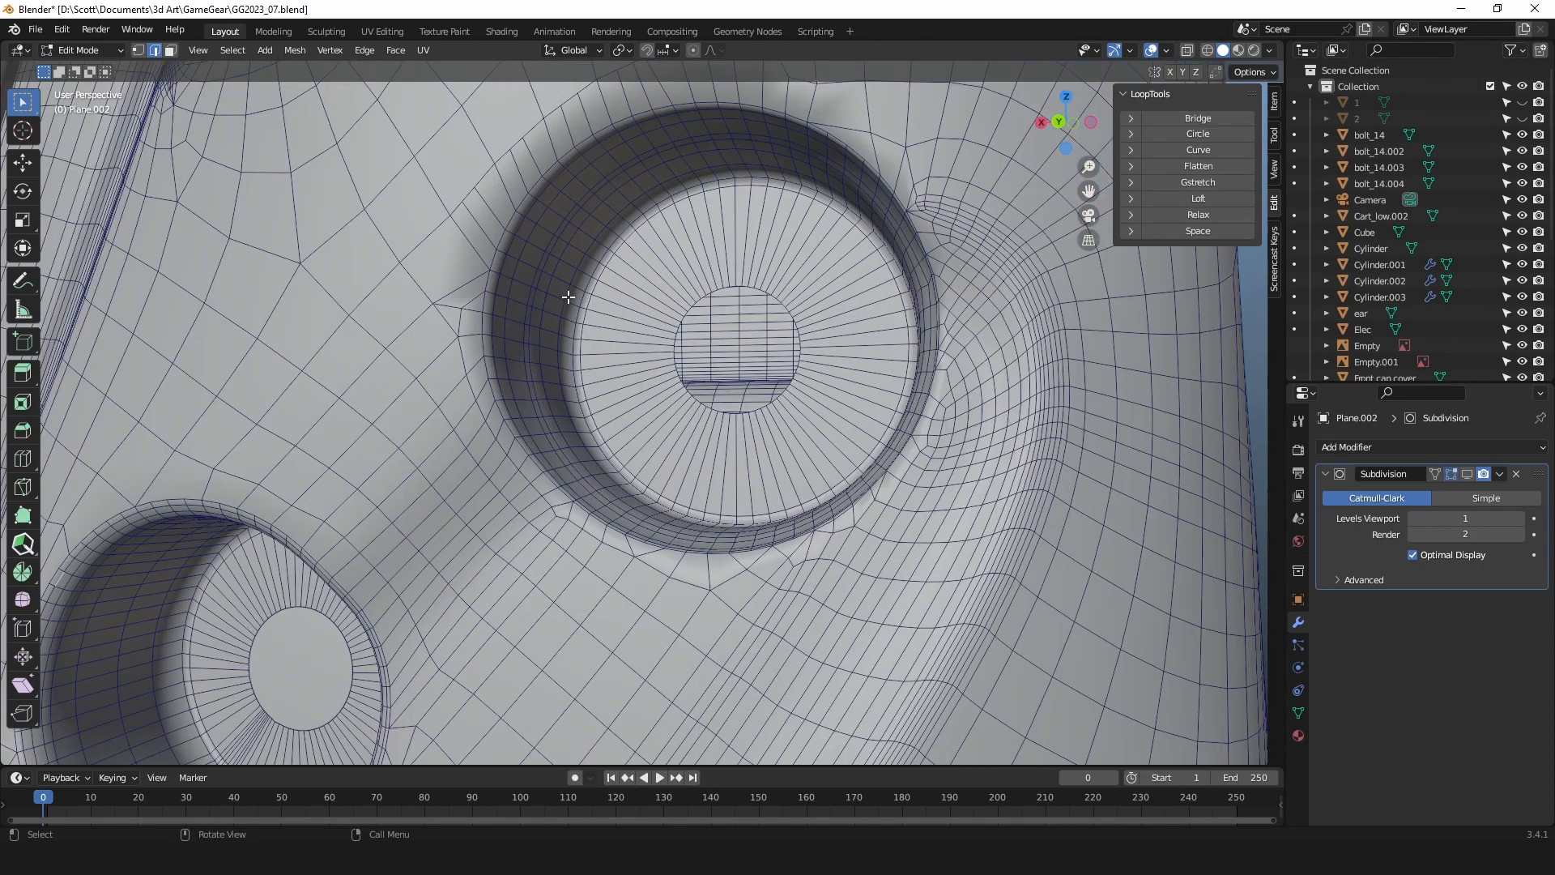
scroll(599, 251, "down", 3)
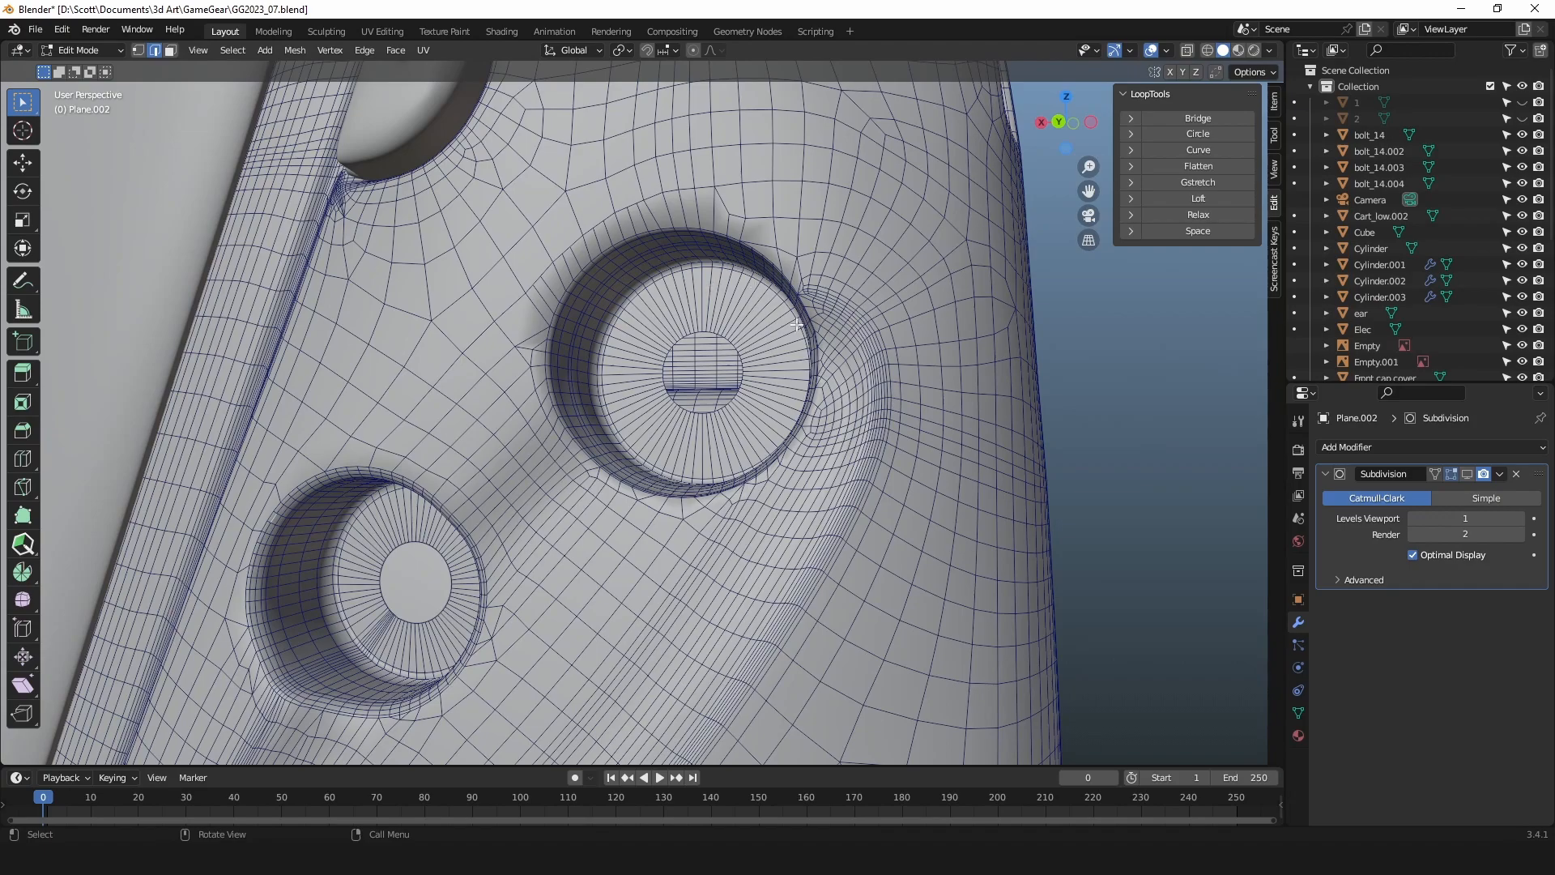
Leave Edit Mode and show the front shell's Subdivision modifier in the viewport to check the button sockets' shading.
key("Tab")
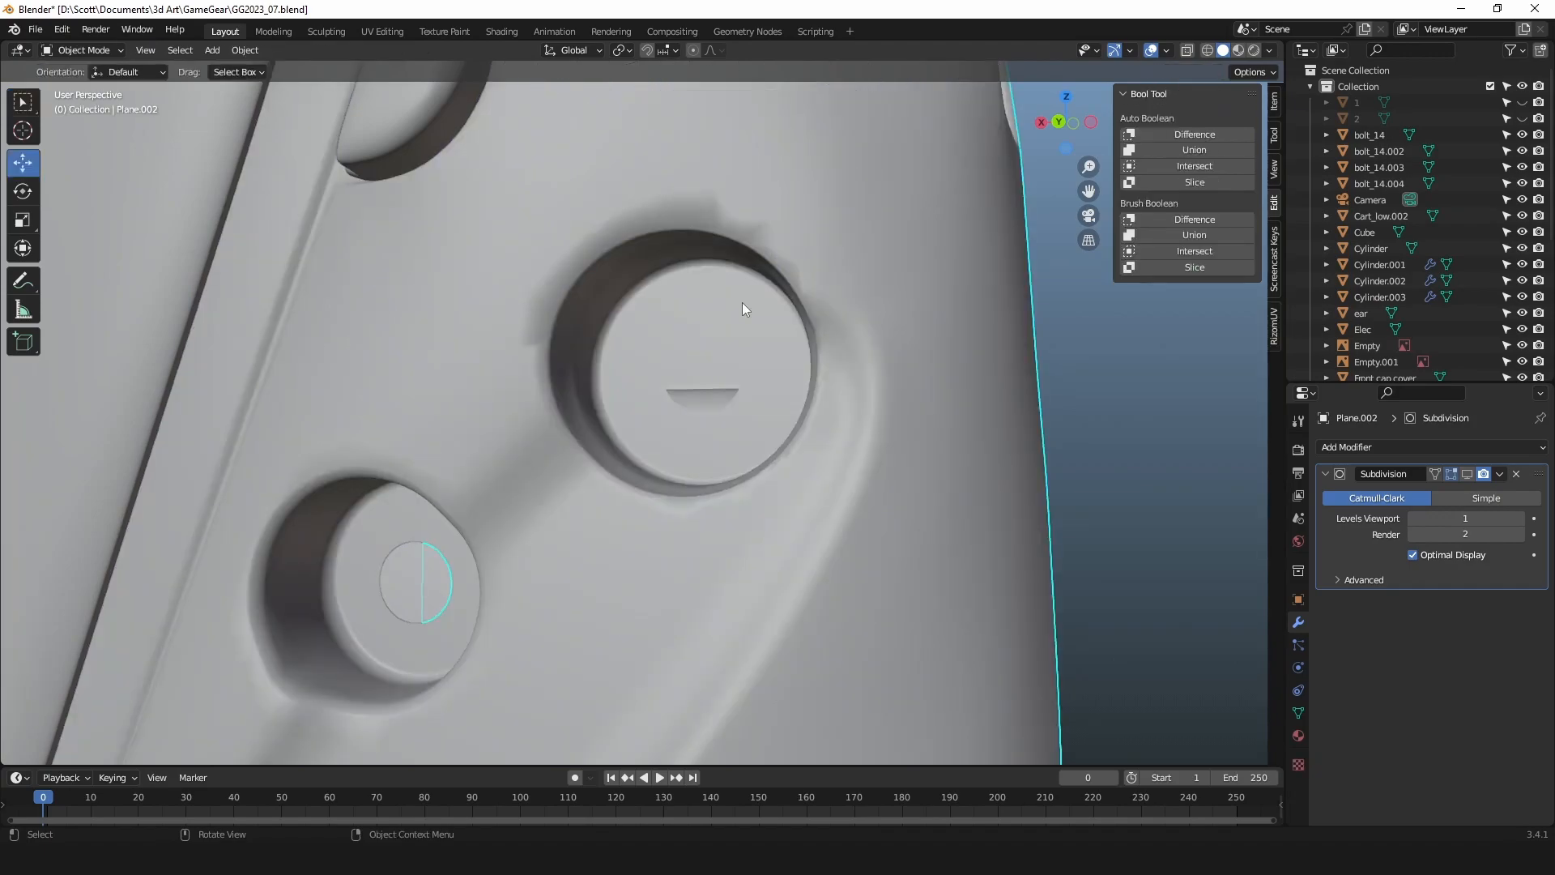
scroll(679, 349, "down", 3)
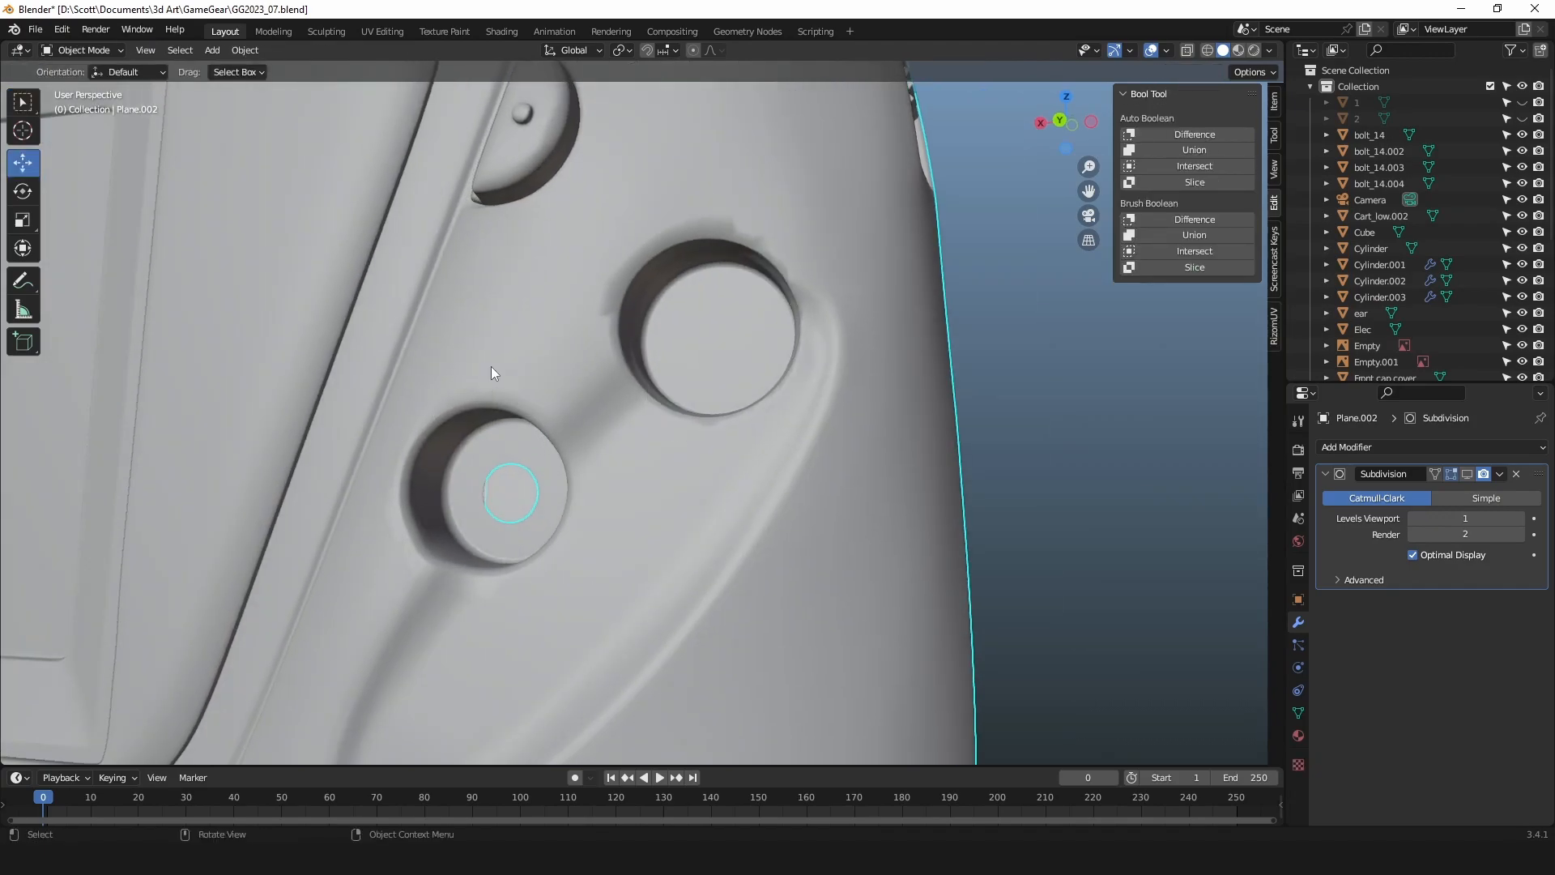
middle_click_drag(496, 366, 684, 260)
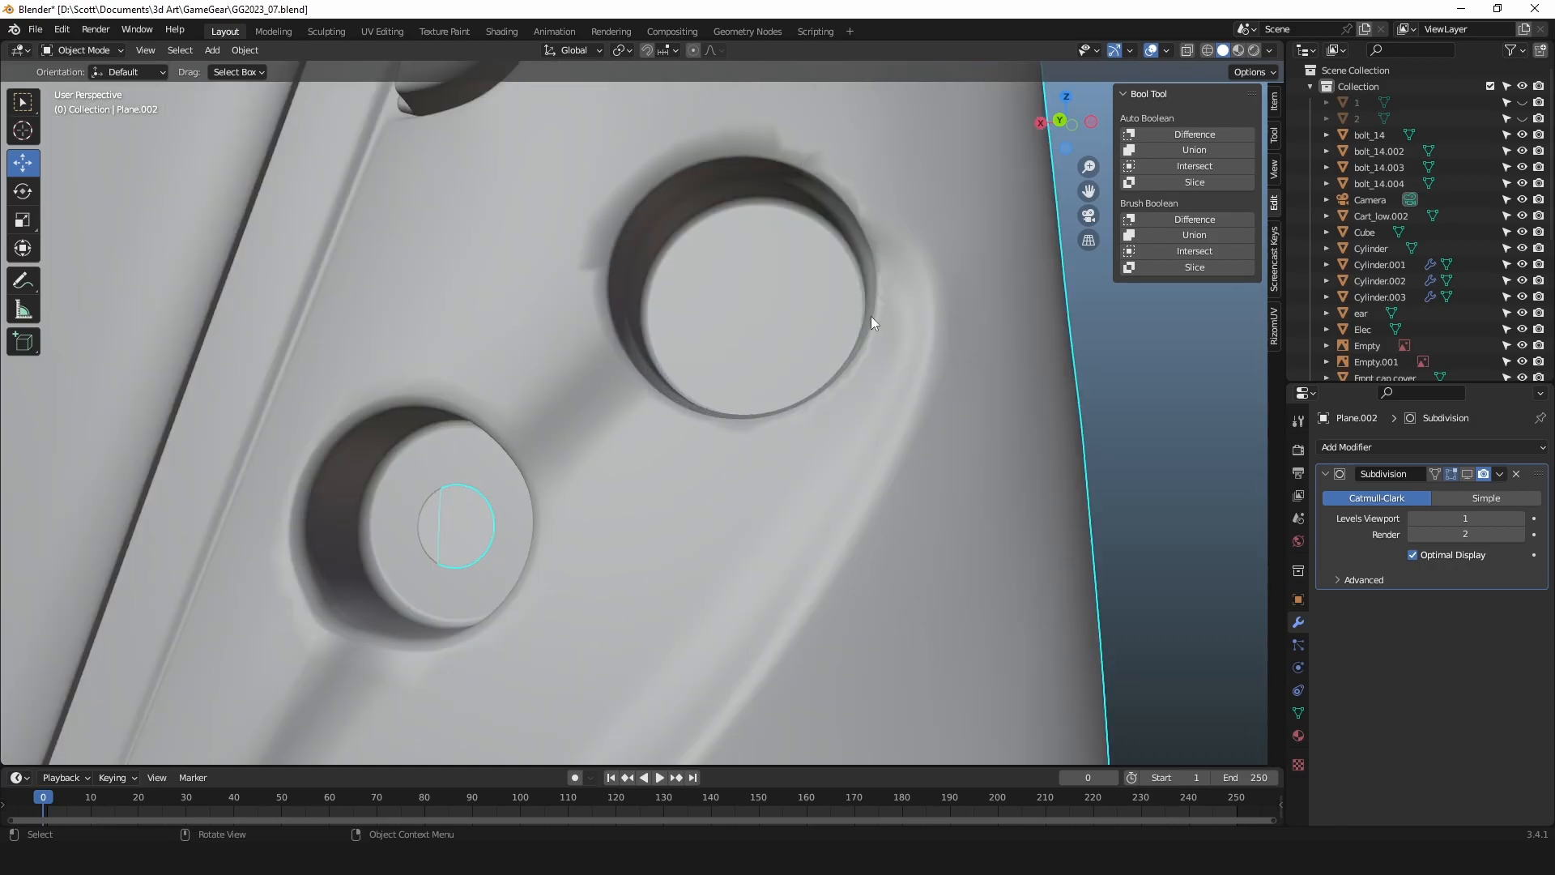
left_click(1469, 476)
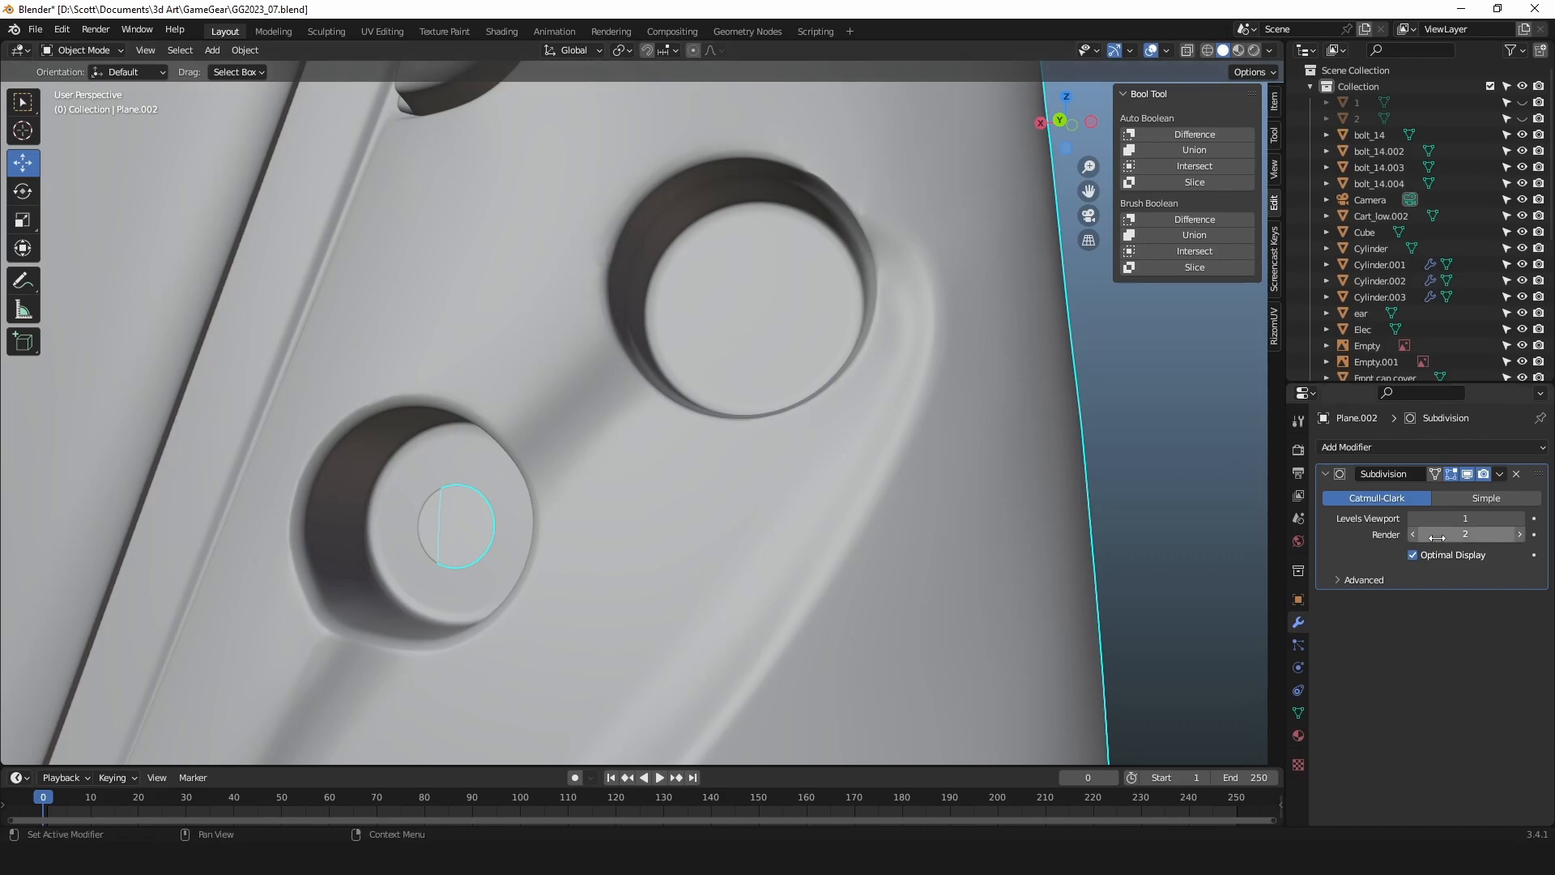
scroll(803, 295, "up", 4)
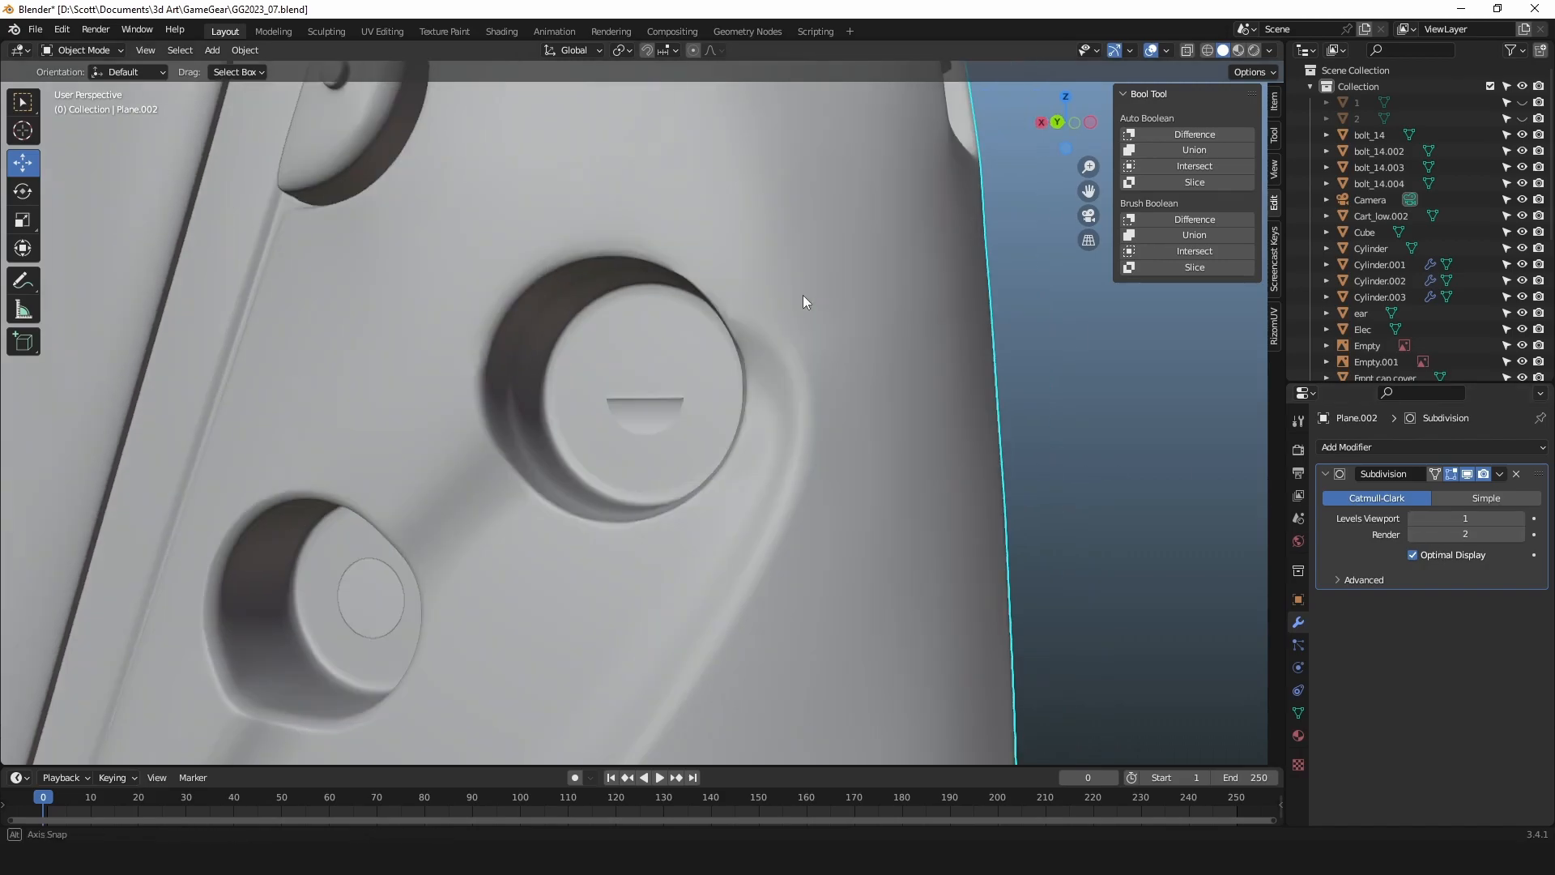
scroll(770, 233, "up", 2)
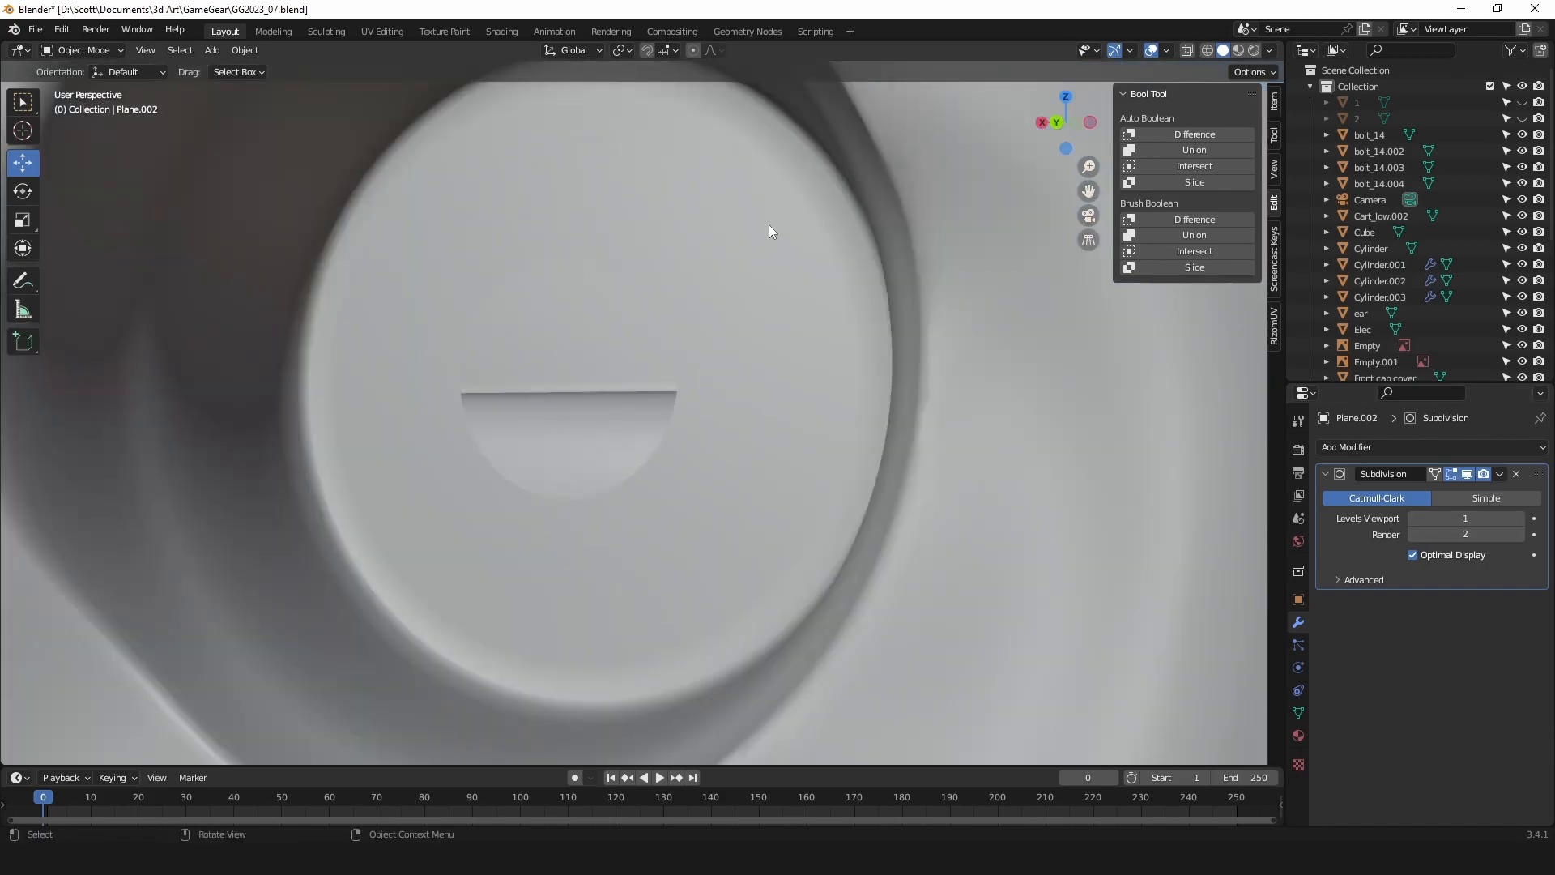
scroll(769, 235, "up", 2)
scroll(732, 287, "down", 7)
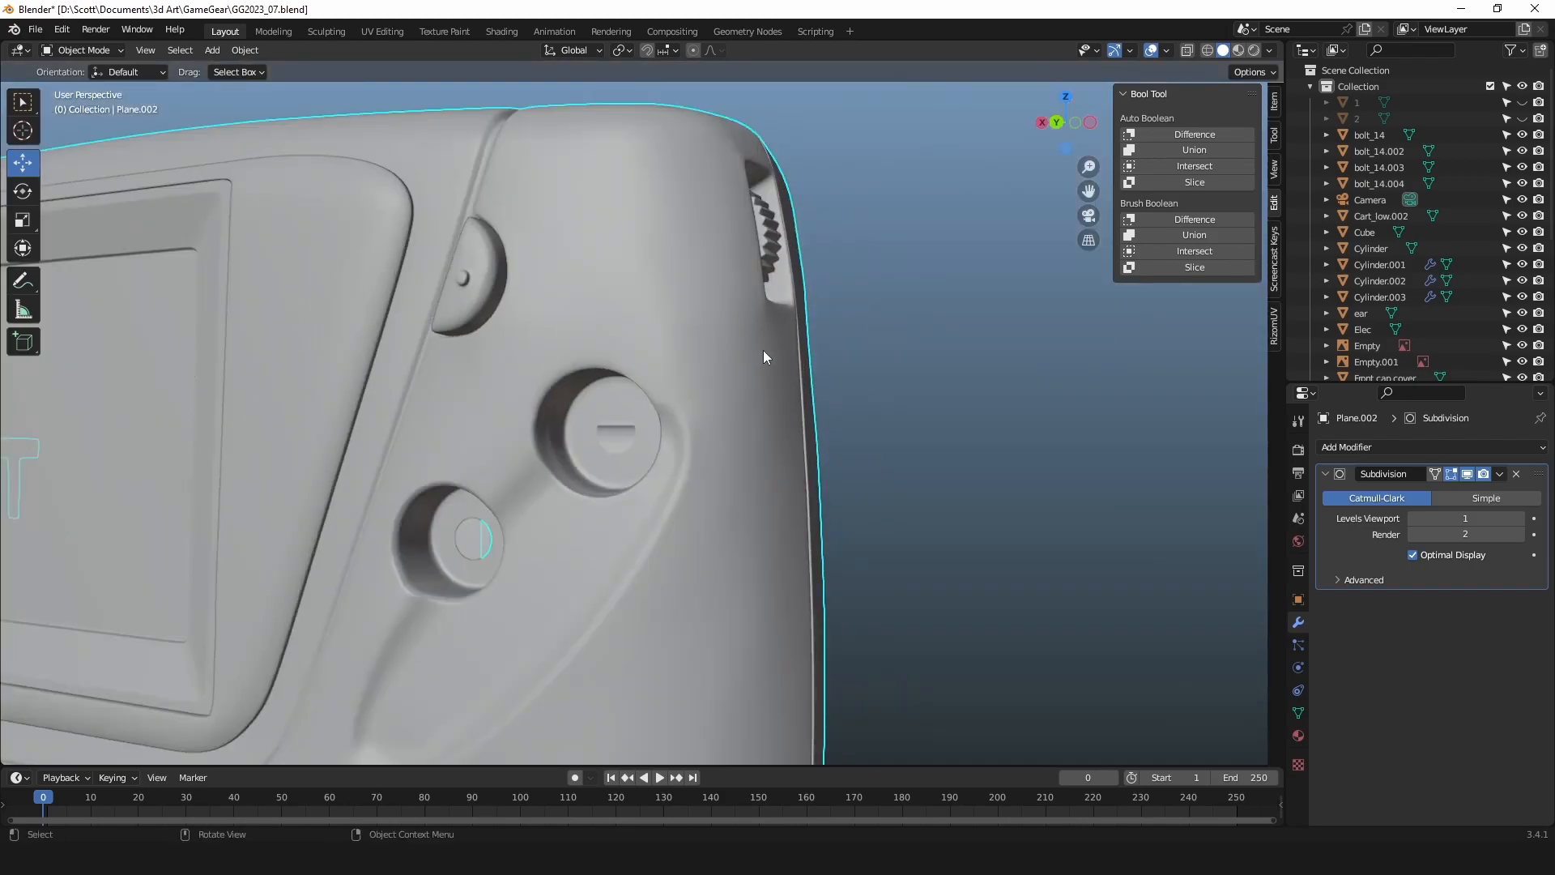
Unhide the two round action buttons, objects 1 and 2, and bring the whole console into view.
left_click(1522, 118)
left_click(1522, 102)
scroll(980, 371, "down", 8)
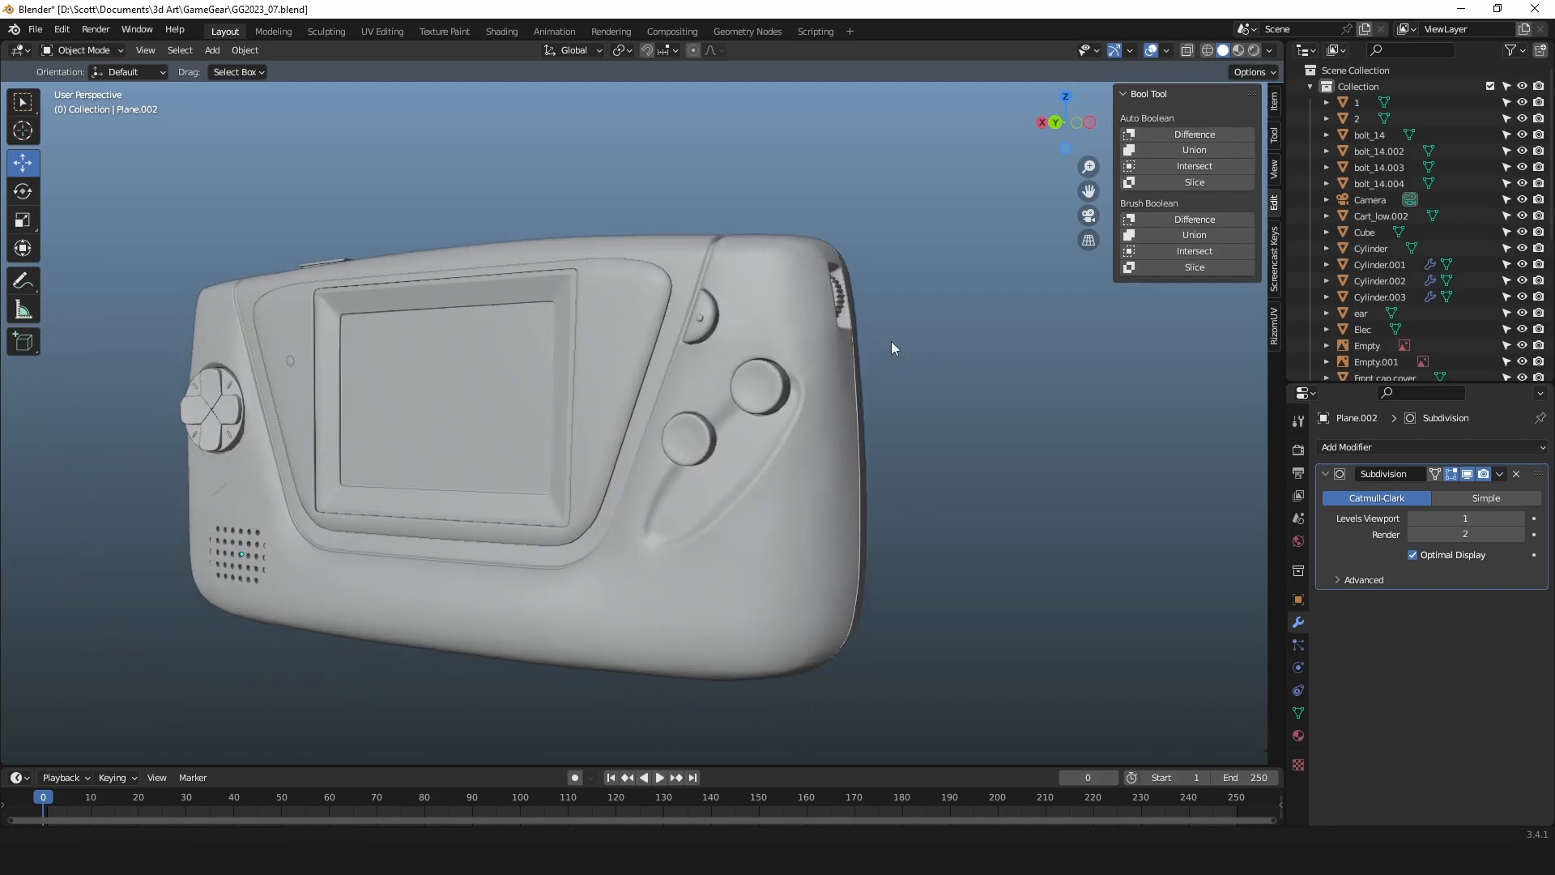
Select the half-round Start button above the action buttons and examine its shape from the front.
scroll(892, 341, "up", 1)
scroll(867, 341, "up", 7)
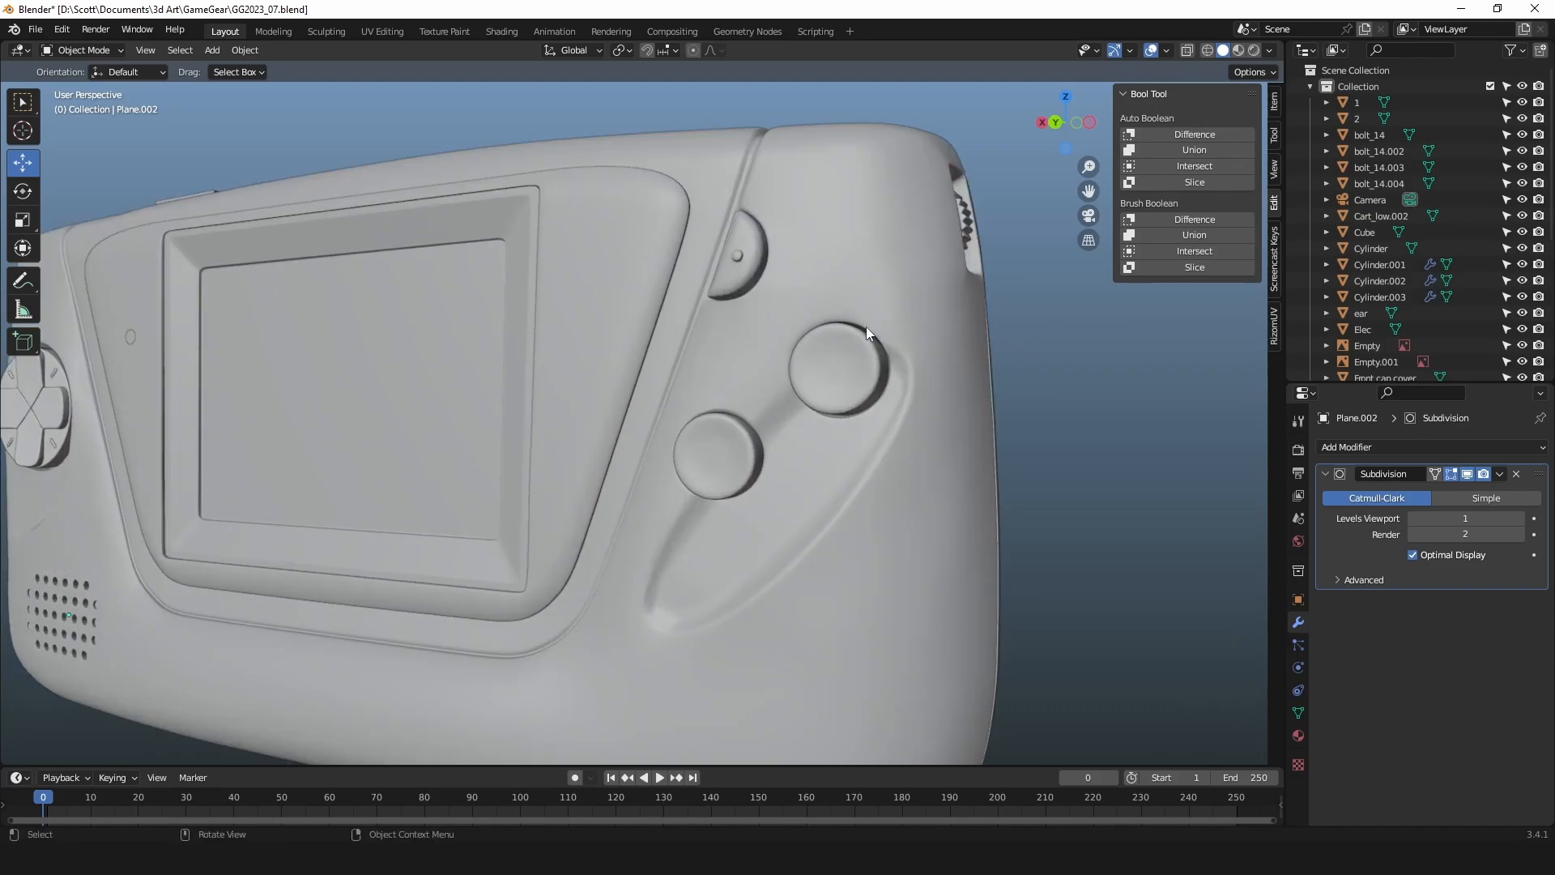
left_click(849, 247)
scroll(849, 247, "up", 2)
middle_click_drag(848, 248, 941, 268)
scroll(954, 279, "up", 2)
scroll(941, 267, "down", 8)
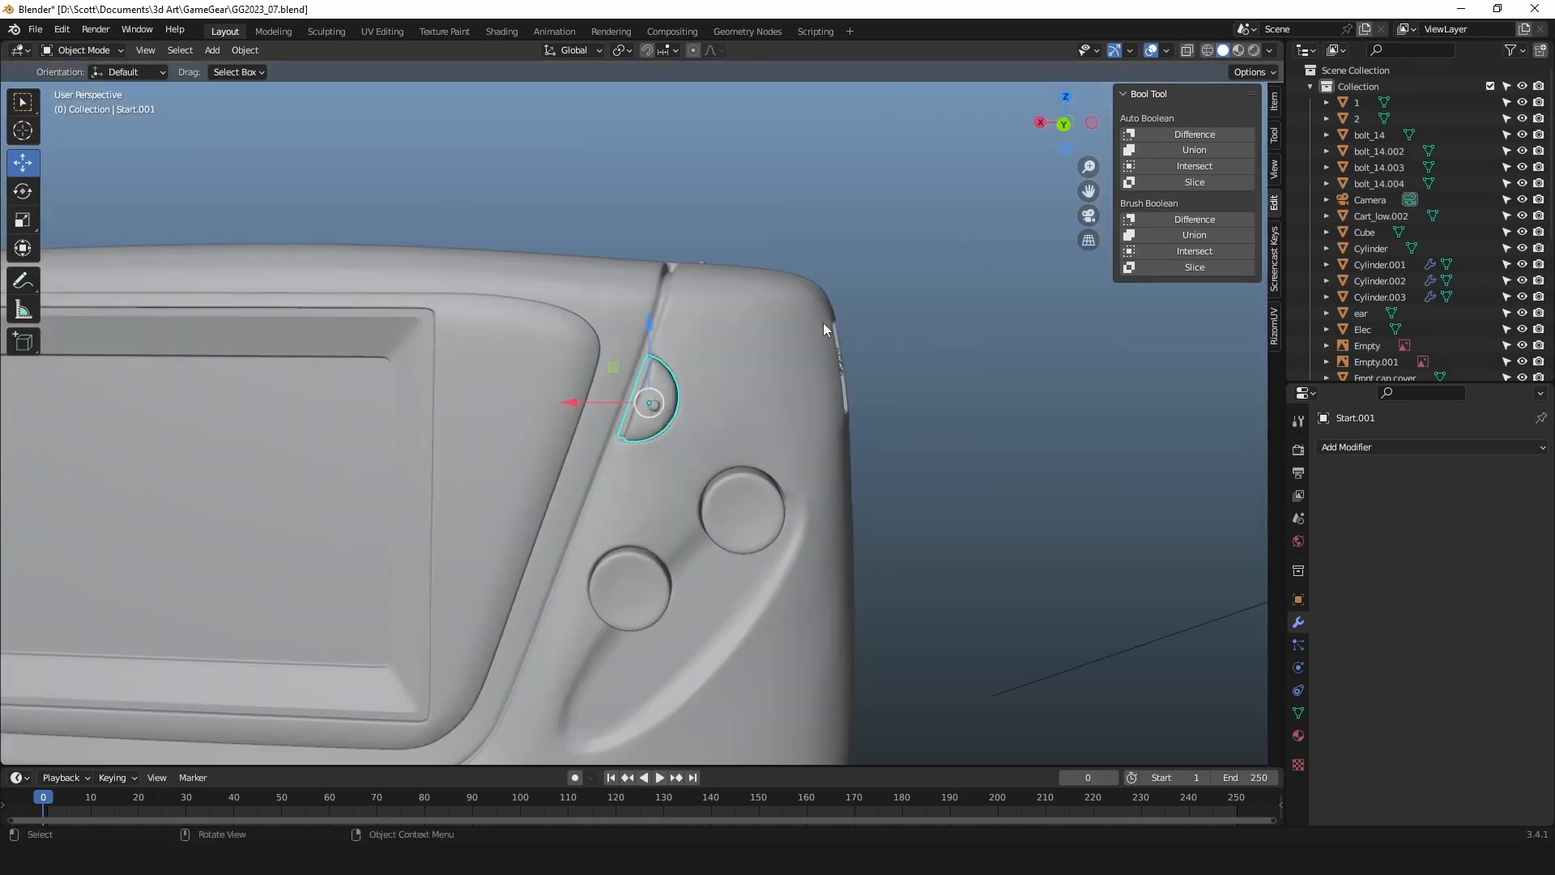
Examine the ridged side wheel's mesh in Edit Mode, including its teeth and end cap, and return to Object Mode.
middle_click_drag(843, 325, 659, 365)
scroll(659, 371, "up", 4)
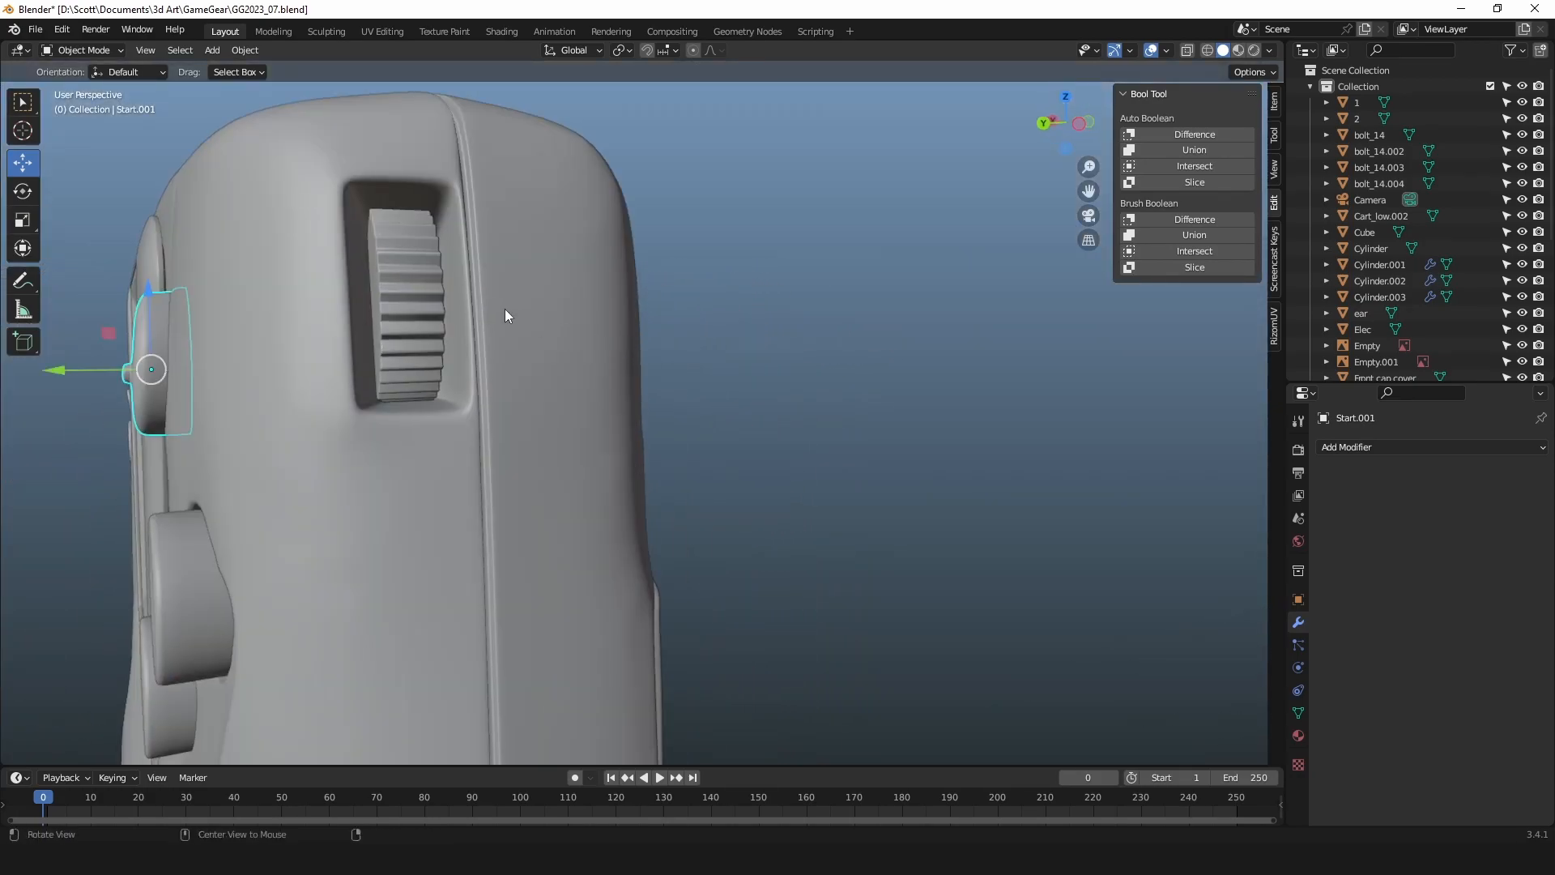
middle_click_drag(513, 315, 708, 361)
scroll(876, 344, "up", 2)
left_click(877, 344)
key("Tab")
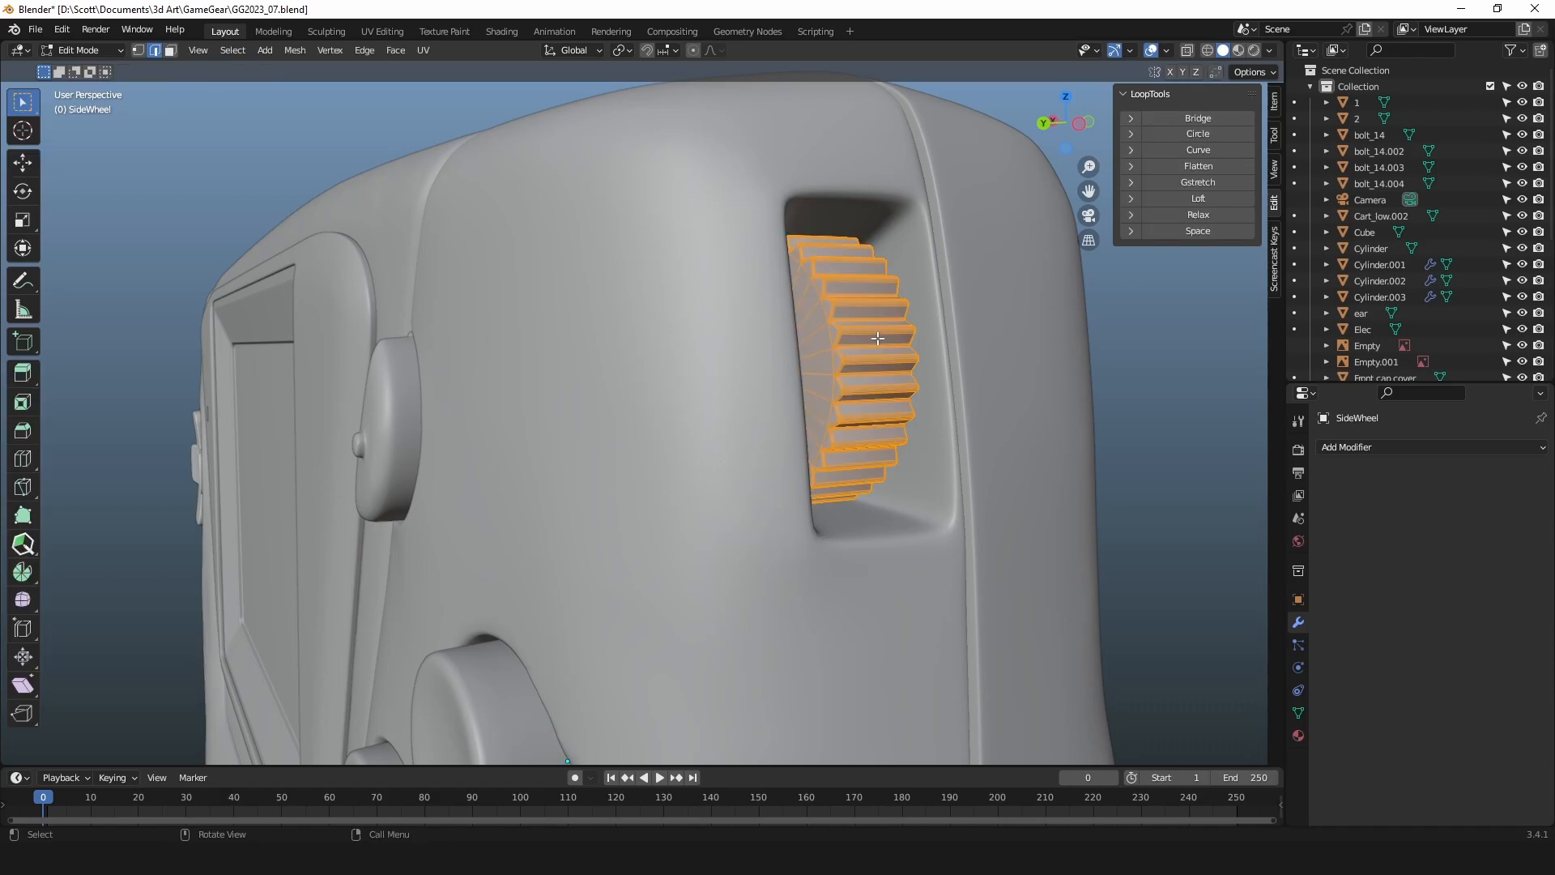
scroll(877, 344, "up", 3)
middle_click_drag(954, 319, 882, 360, "shift")
scroll(875, 326, "down", 1)
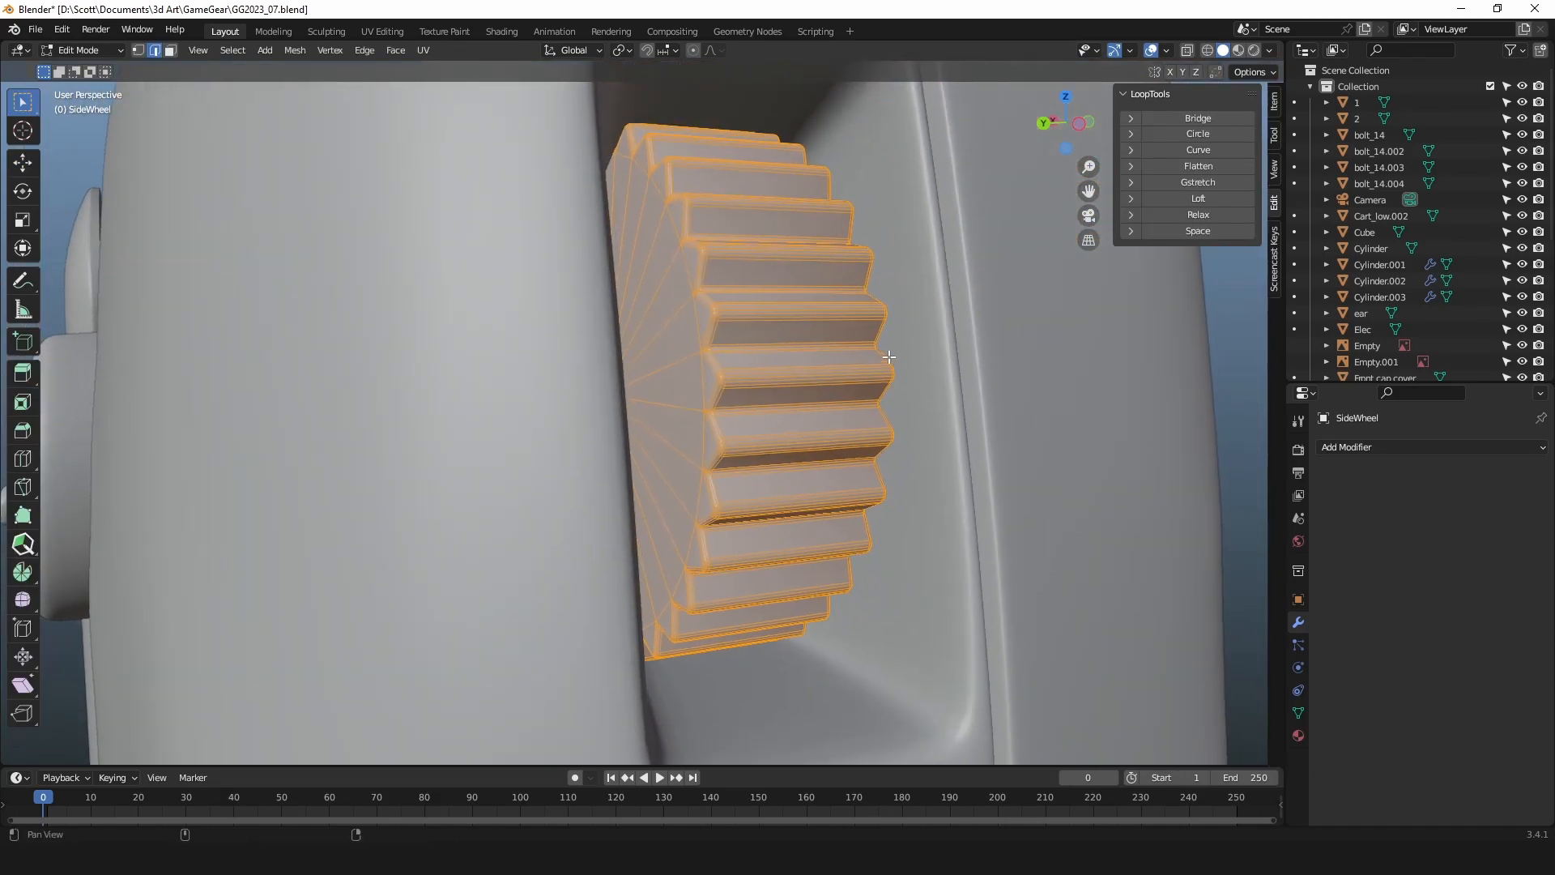
middle_click_drag(746, 313, 683, 366, "shift")
scroll(903, 330, "down", 4)
key("Tab")
Examine the power button's bevelled edges and raised ridge in Edit Mode, and return to Object Mode.
left_click(679, 363)
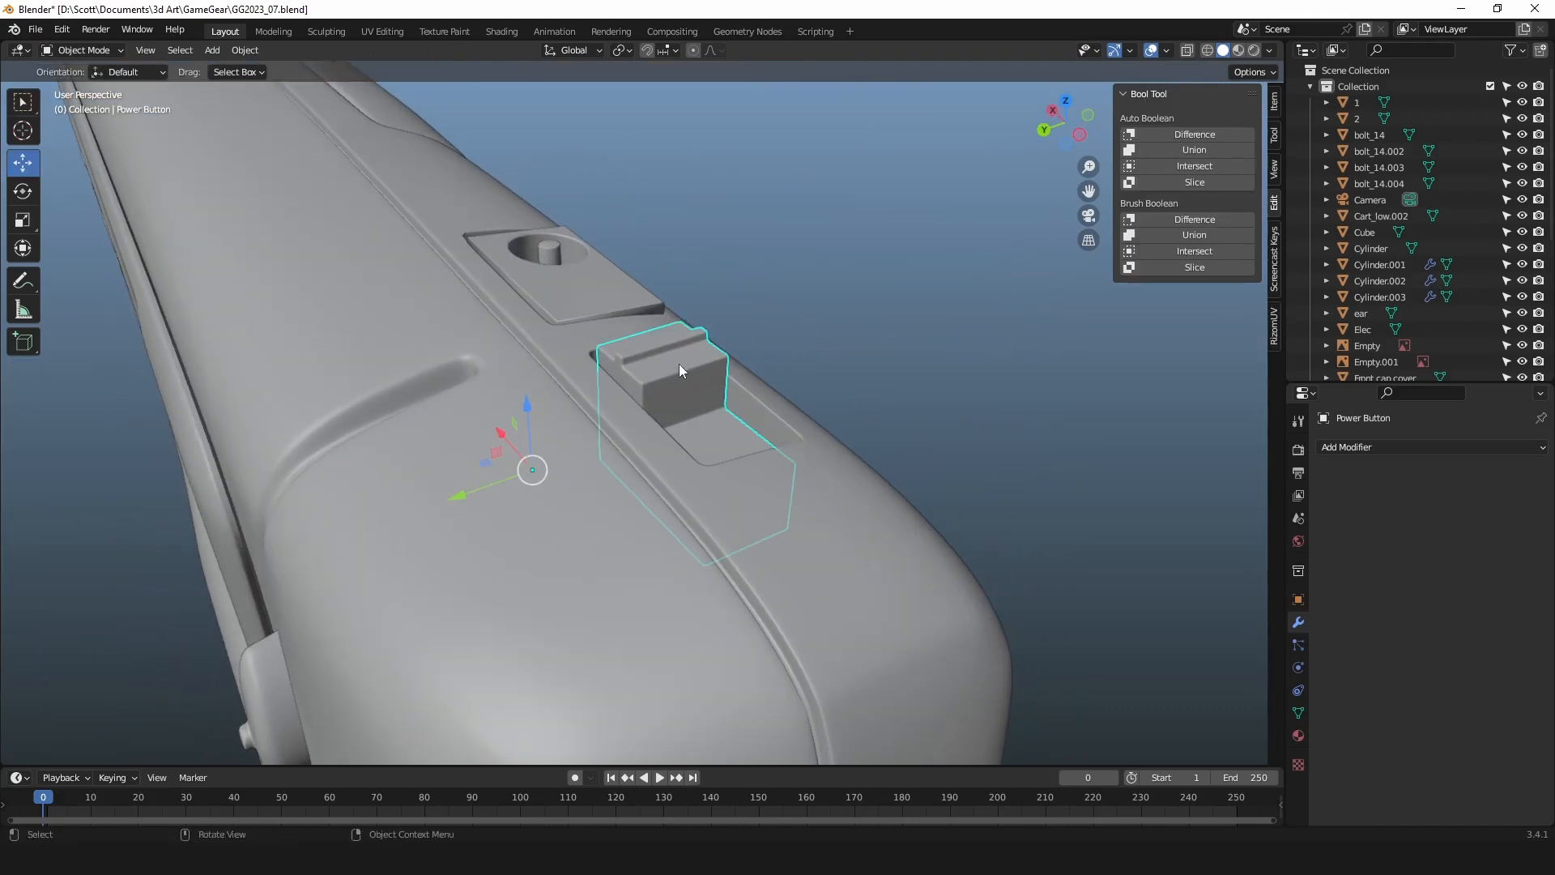
key("Tab")
scroll(710, 338, "up", 6)
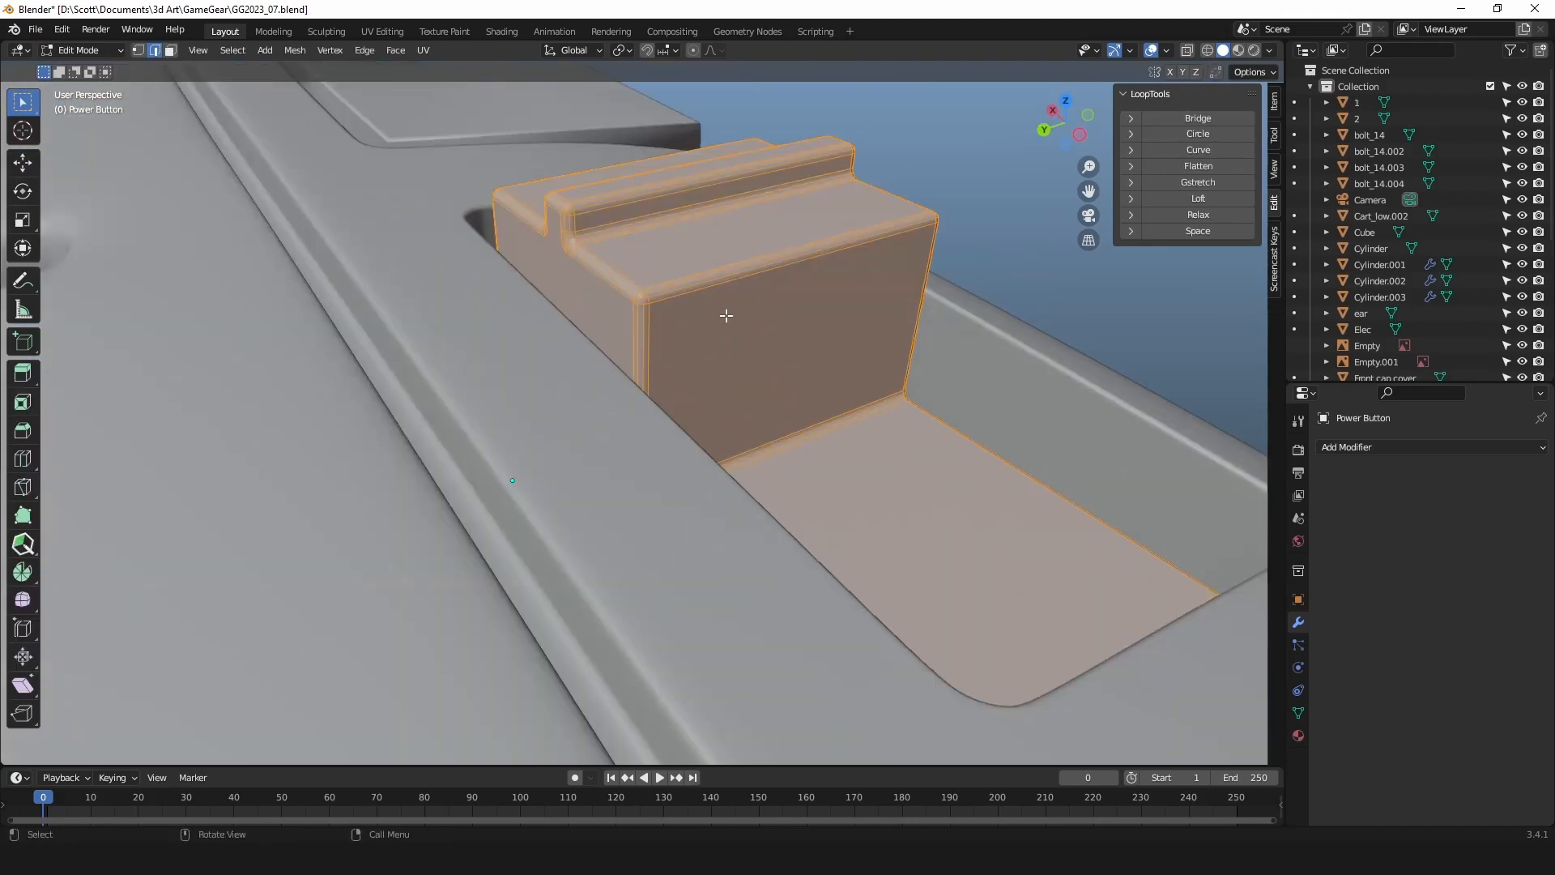
middle_click_drag(711, 312, 693, 288)
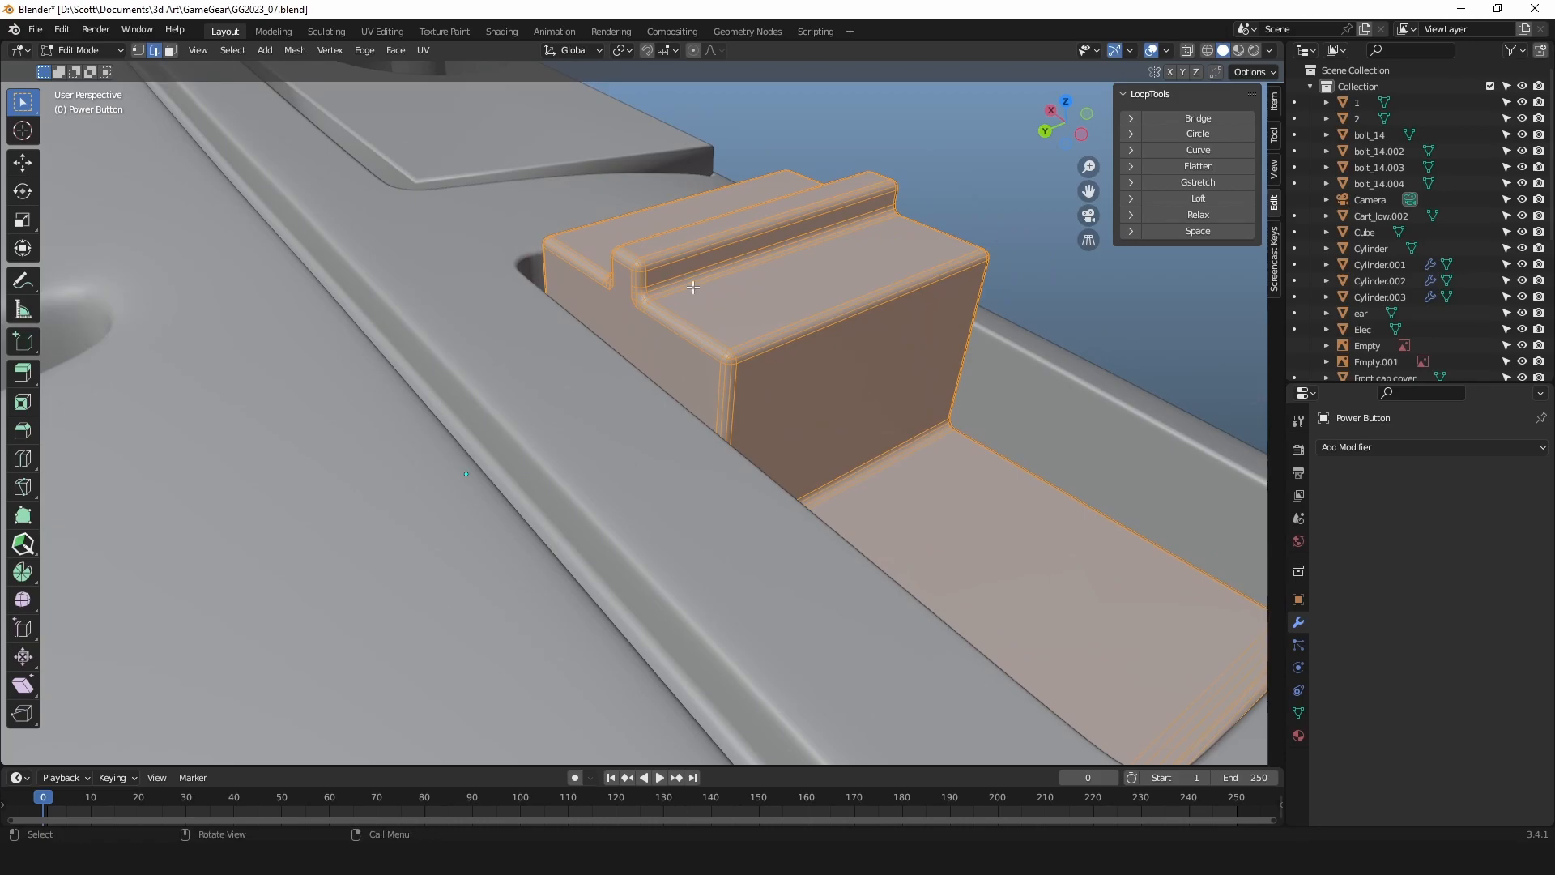
scroll(715, 316, "up", 5)
middle_click_drag(883, 186, 732, 289, "shift")
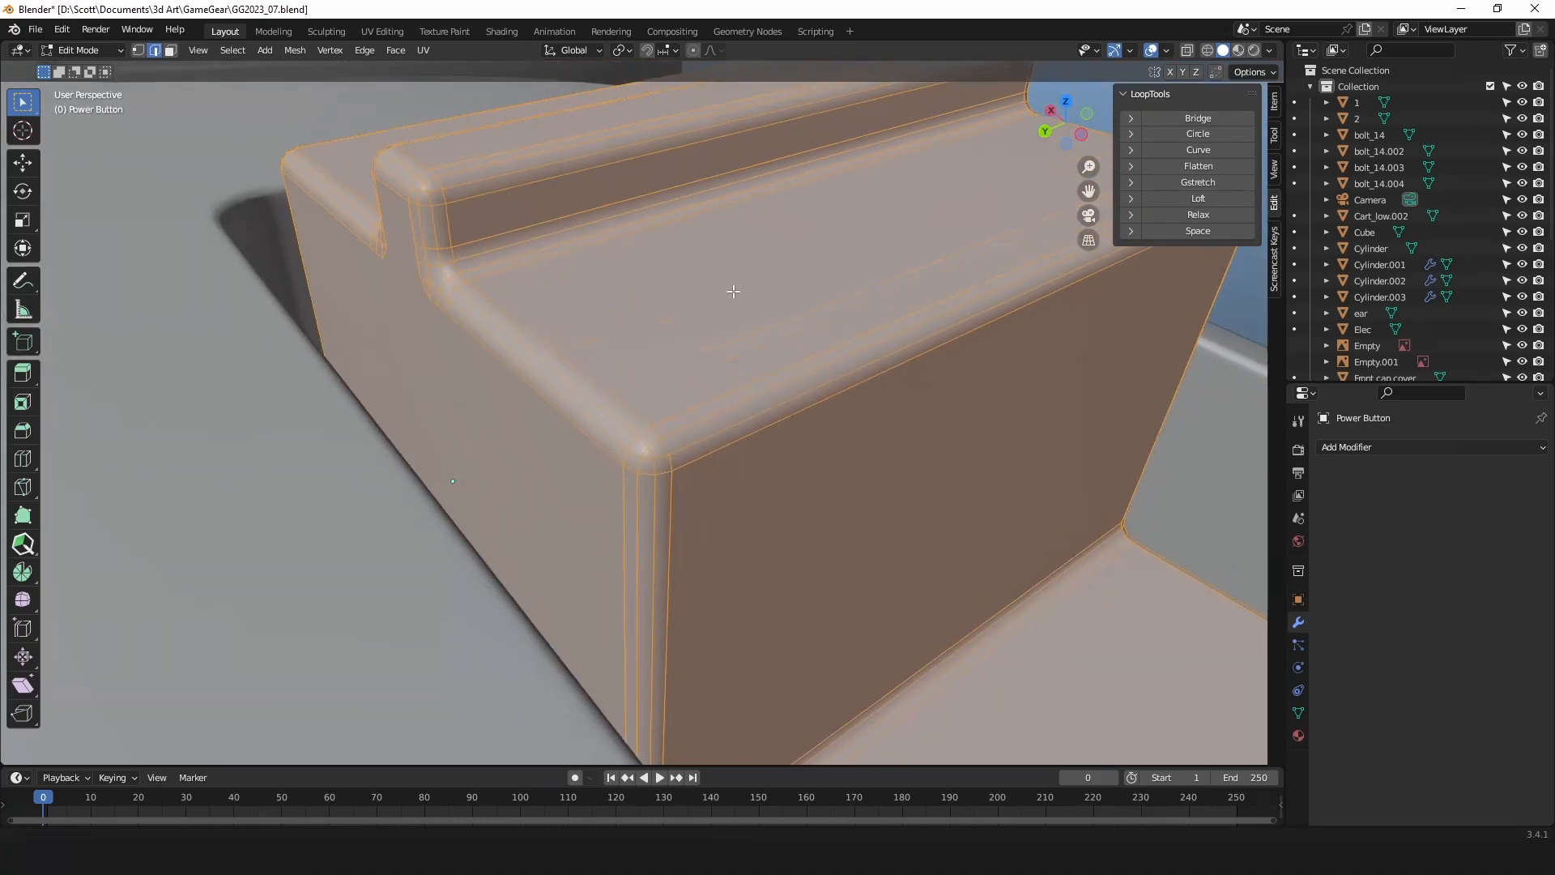
scroll(721, 288, "down", 5)
middle_click_drag(615, 347, 691, 294, "shift")
left_click(887, 150)
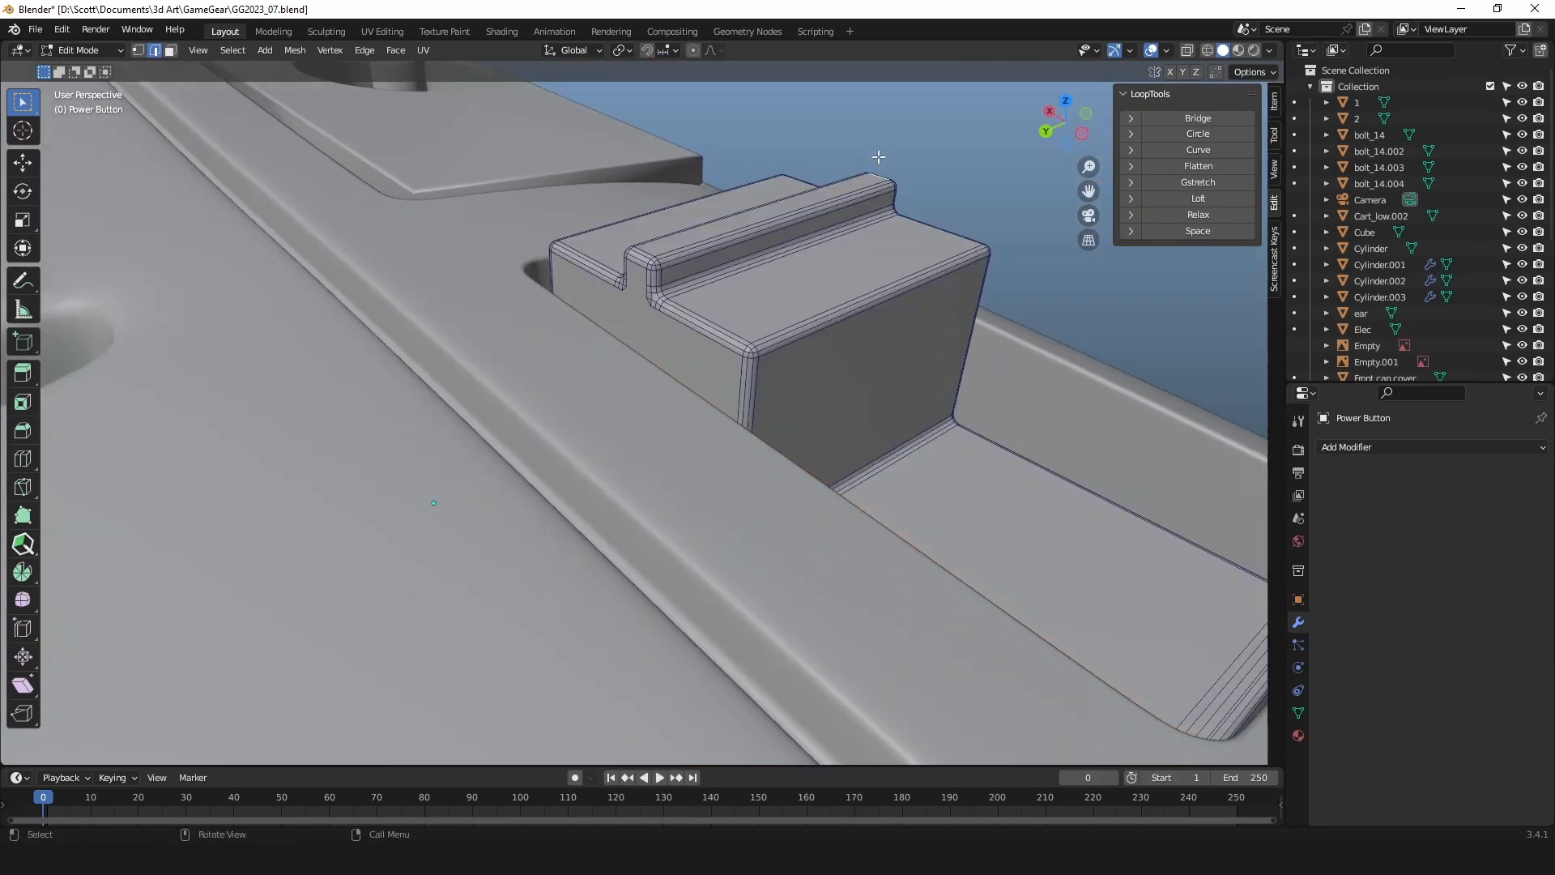
left_click(721, 282, "alt")
left_click(750, 338)
scroll(771, 329, "up", 5)
key("Tab")
Examine the mesh of the rectangular connector plate and its round hole in Edit Mode, and return to Object Mode.
scroll(771, 333, "down", 5)
middle_click_drag(650, 207, 625, 379, "shift")
left_click(630, 395)
key("Tab")
middle_click_drag(780, 421, 632, 410)
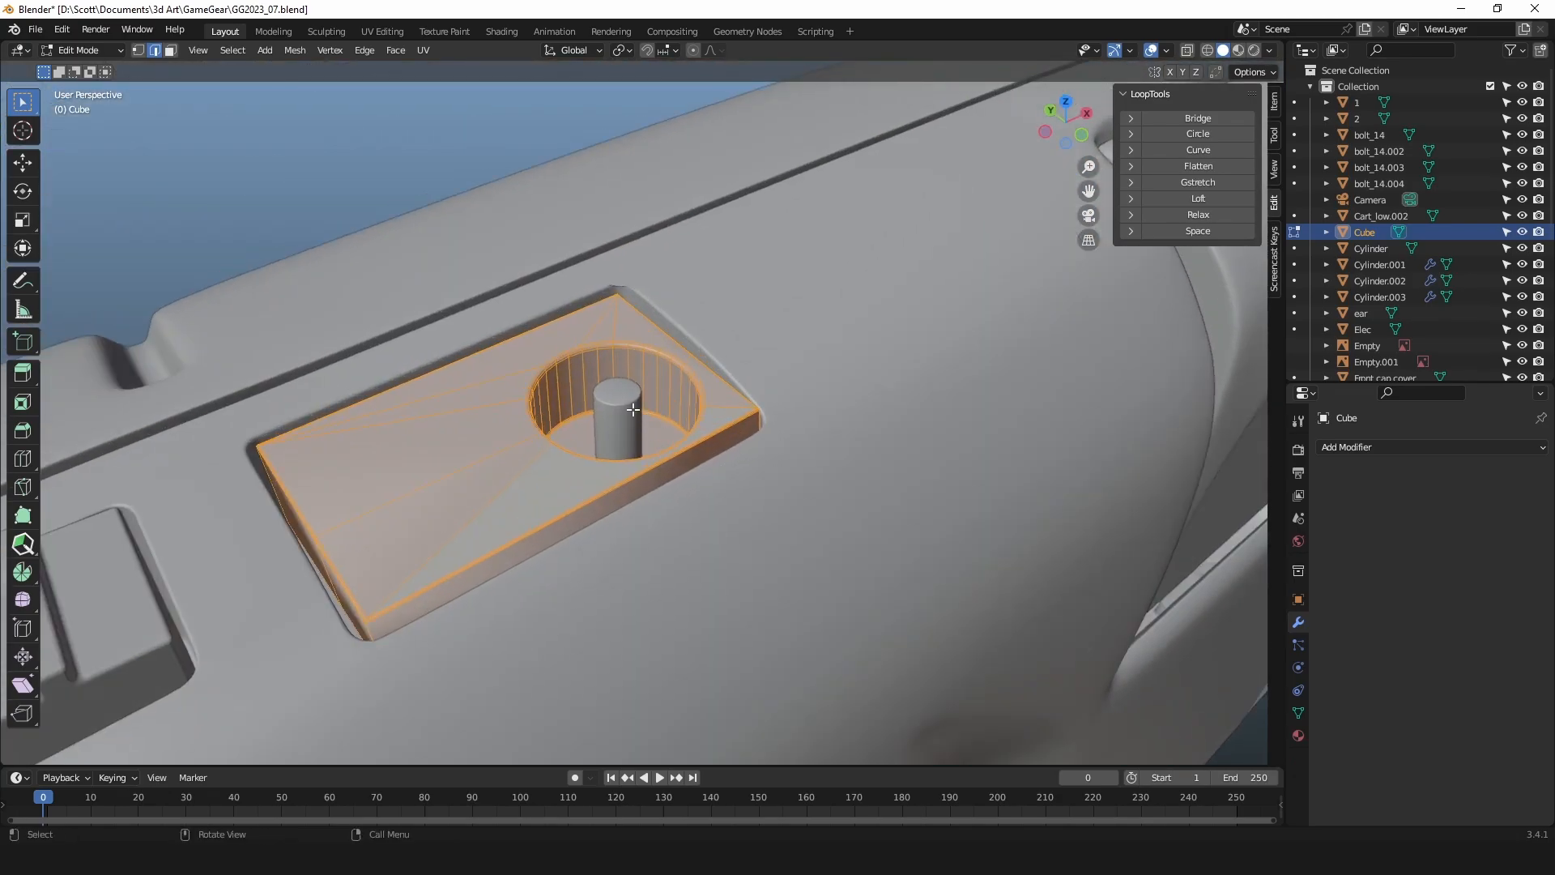
key("Tab")
Check the connector pin's cylinder mesh in Edit Mode, and select the surrounding plate in Object Mode.
left_click(614, 399)
key("Tab")
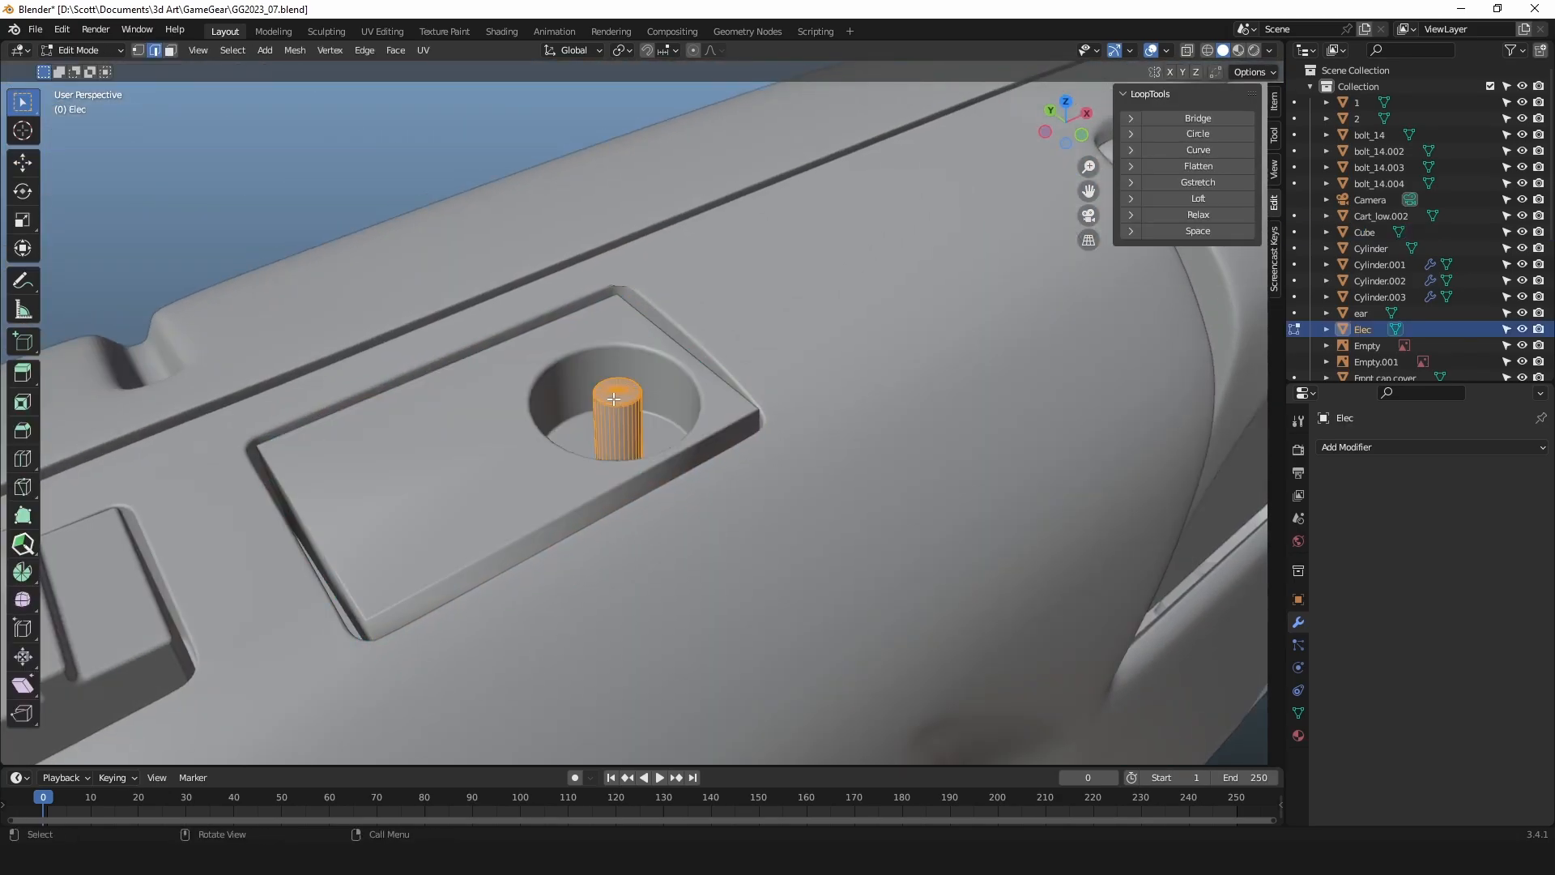
key("Tab")
left_click(570, 435)
scroll(572, 434, "down", 5)
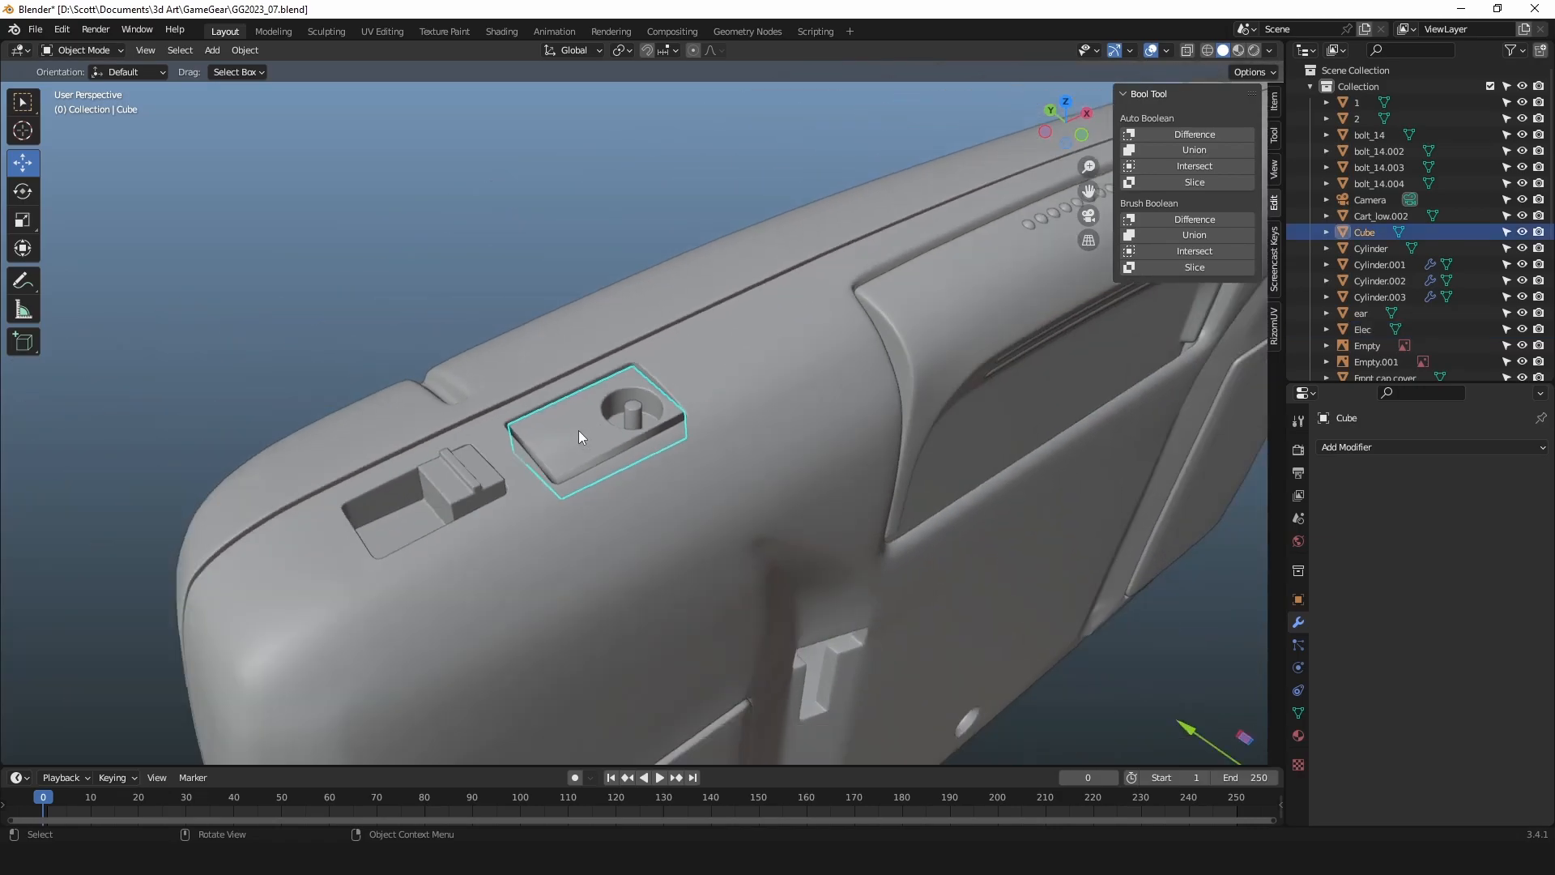
Open the console shell in Edit Mode from the back and hide its Subdivision modifier in the viewport.
left_click_drag(751, 500, 715, 480, "alt")
left_click(596, 221)
scroll(684, 334, "down", 2)
left_click_drag(891, 525, 628, 303, "alt")
scroll(654, 337, "down", 2)
left_click(659, 470)
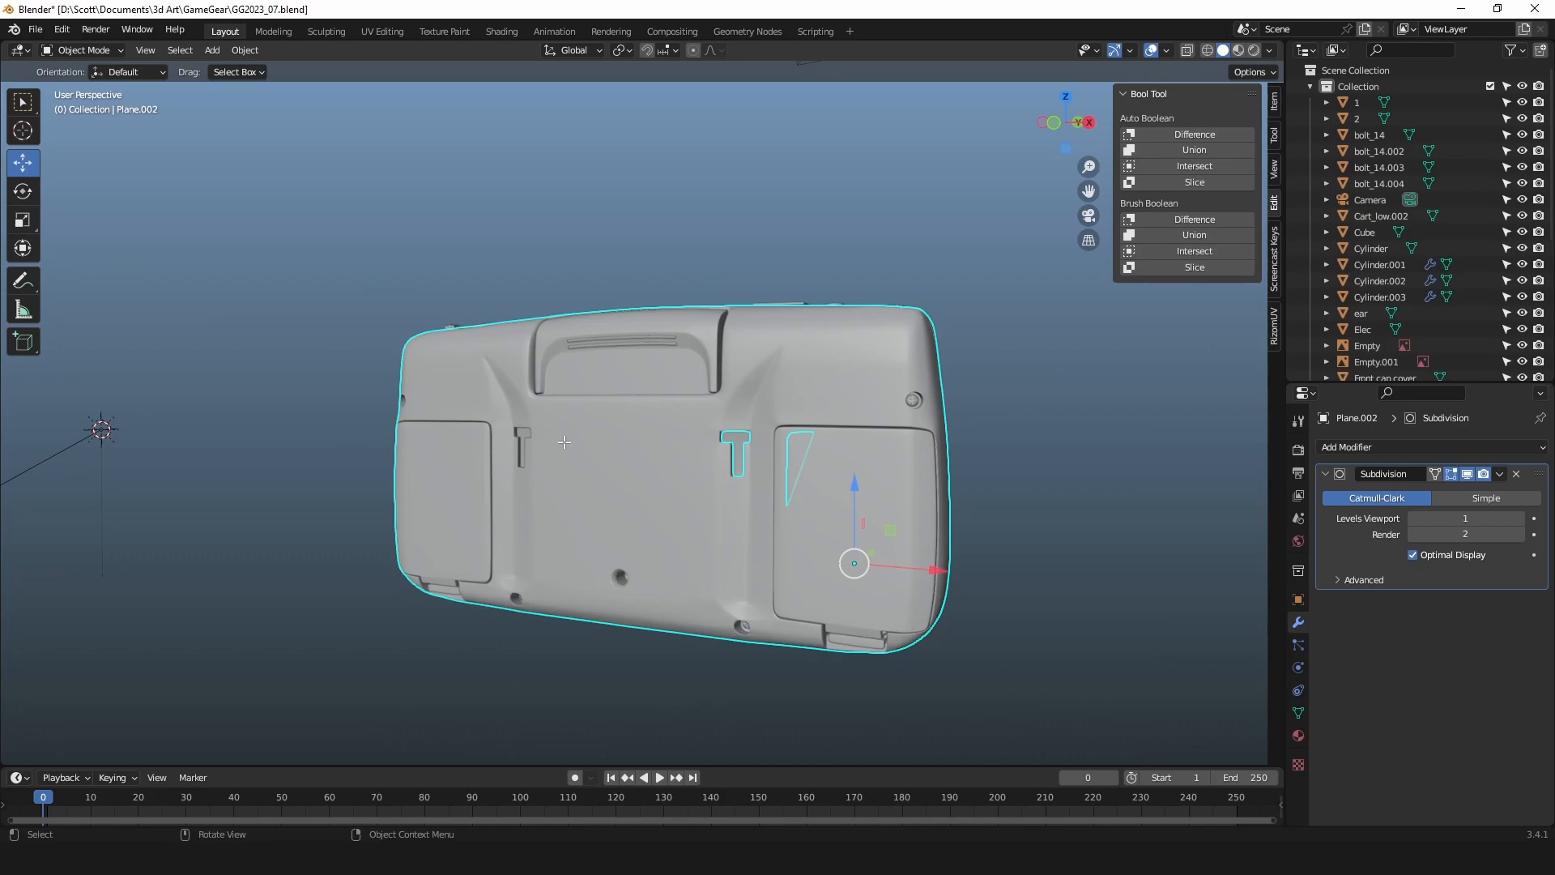
key("Tab")
scroll(664, 444, "up", 3)
left_click_drag(664, 444, 869, 367, "alt")
left_click(1468, 474)
left_click_drag(769, 420, 639, 291, "alt")
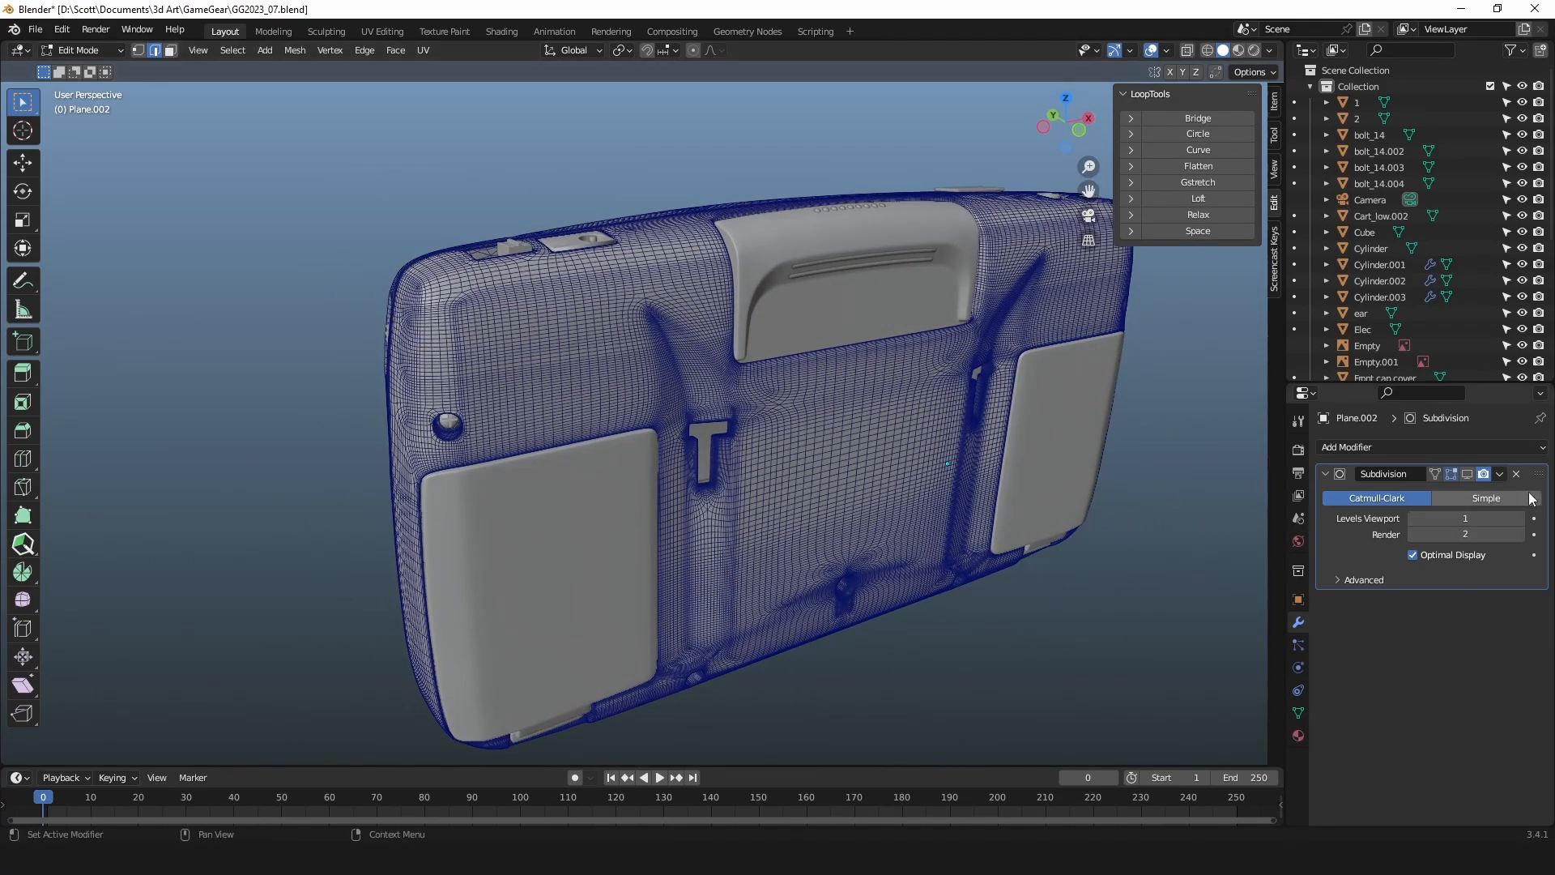
Examine the back shell's topology around the screw holes and along the lower edge.
scroll(656, 398, "up", 6)
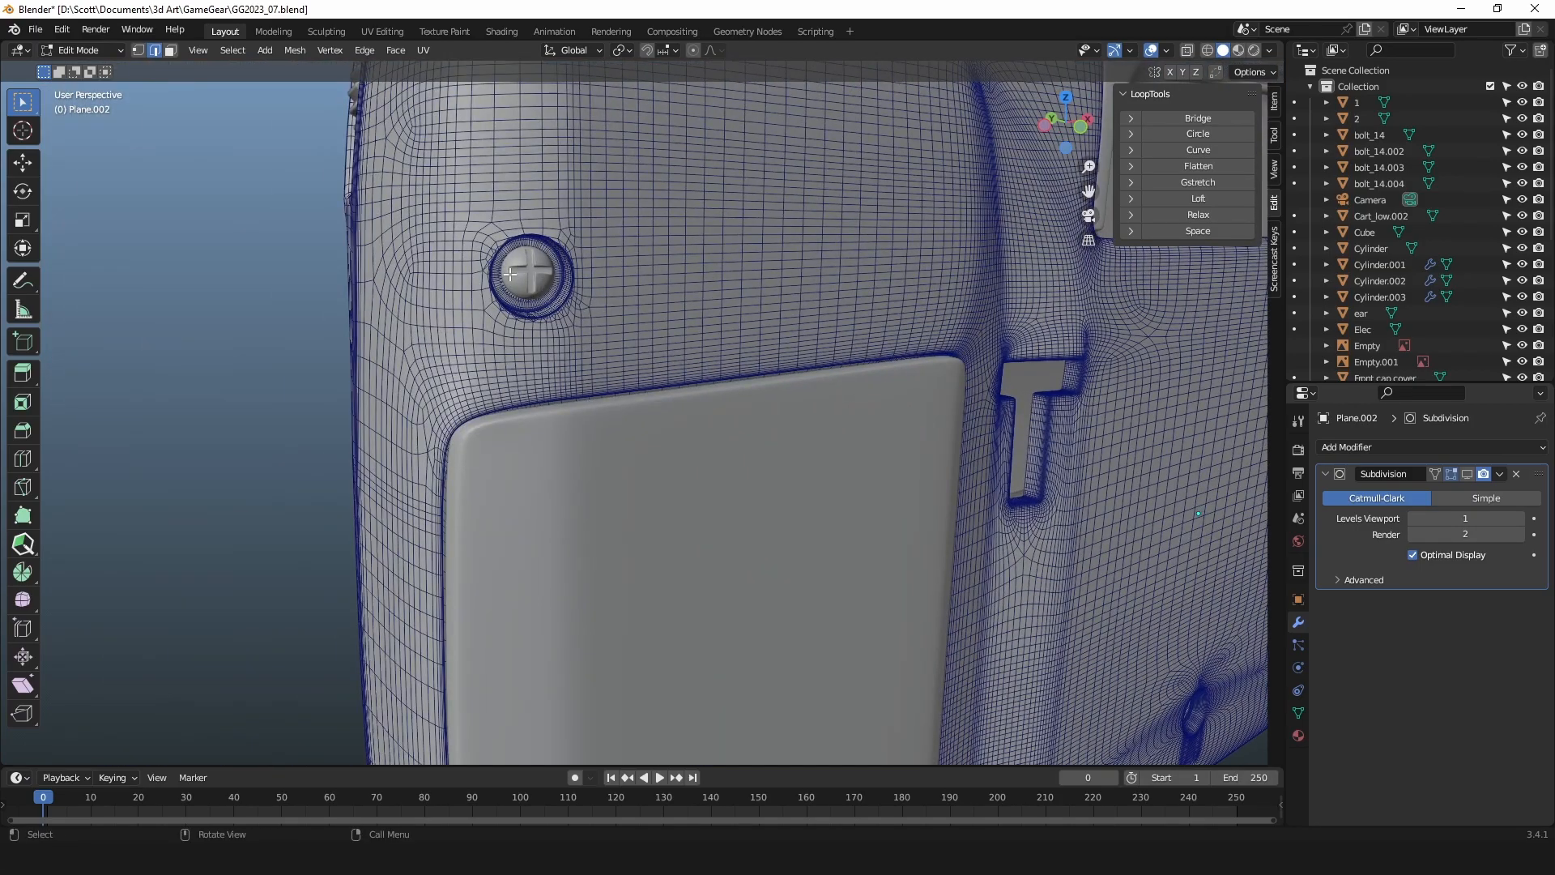
scroll(525, 277, "down", 2)
middle_click_drag(899, 660, 768, 498)
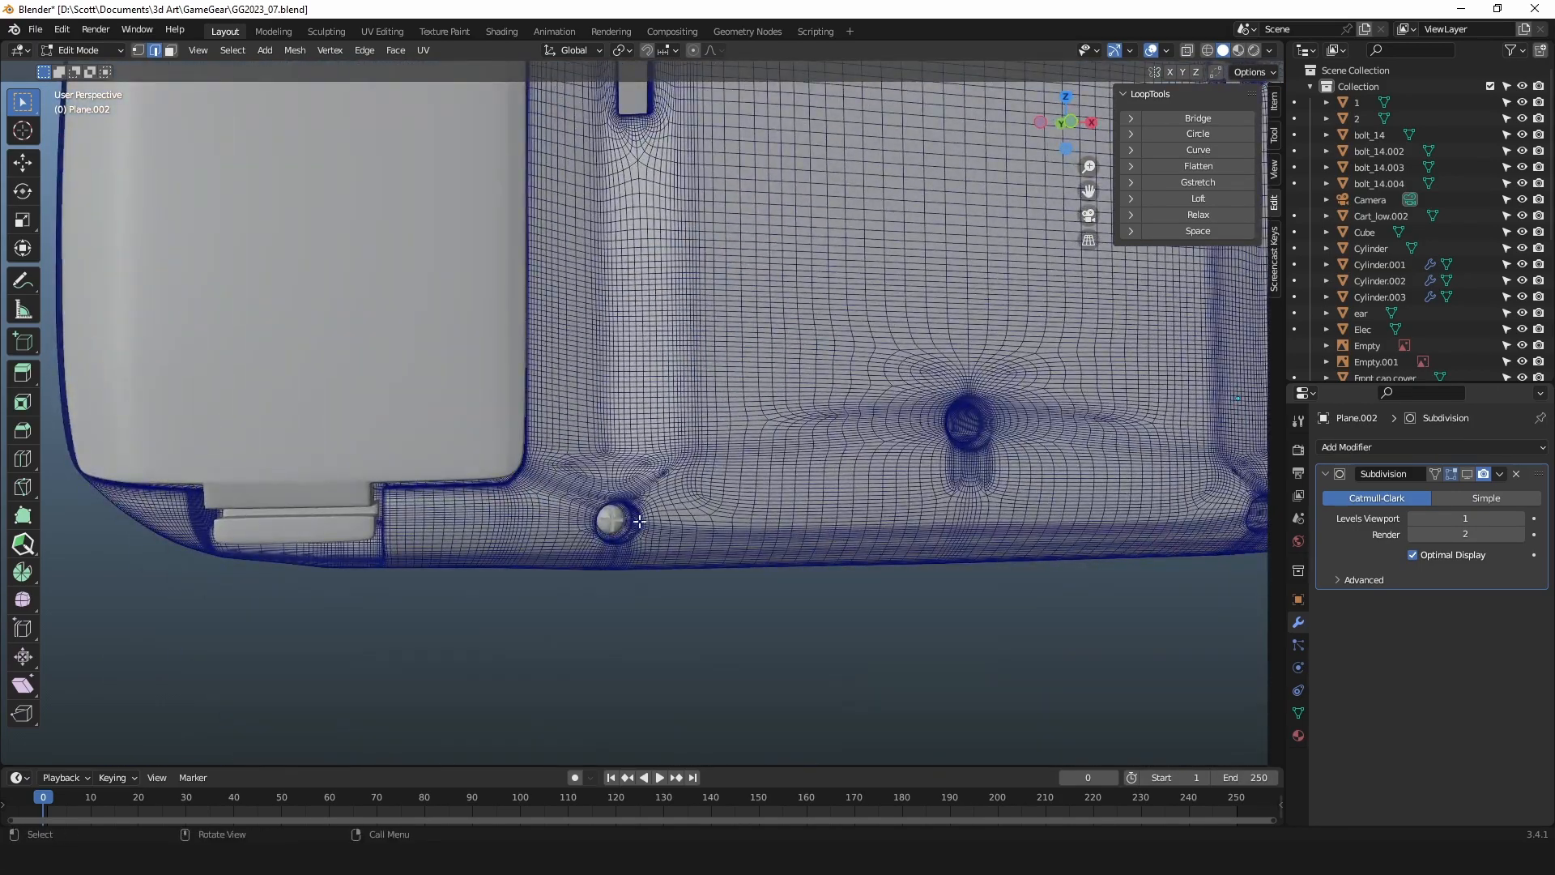
middle_click_drag(641, 528, 609, 527)
middle_click_drag(810, 518, 749, 519)
middle_click_drag(947, 518, 909, 536)
Examine how the back shell's edge loops flow around the T-shaped slots and across the middle panel.
middle_click_drag(858, 284, 805, 441, "shift")
middle_click_drag(567, 376, 776, 398)
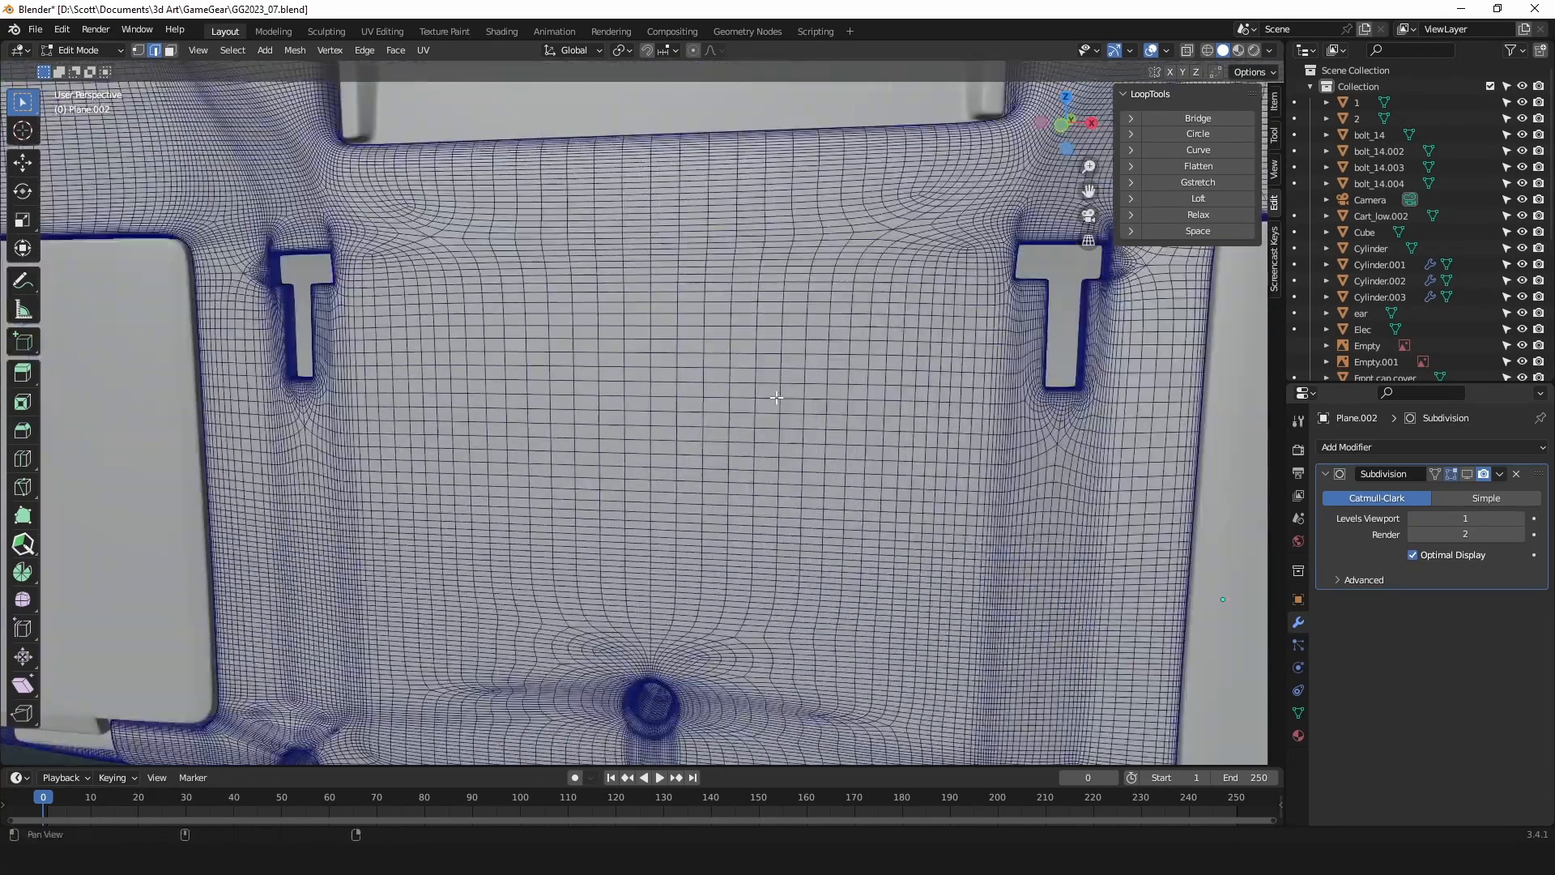
middle_click_drag(573, 367, 545, 318)
scroll(611, 281, "up", 2)
scroll(611, 281, "up", 5)
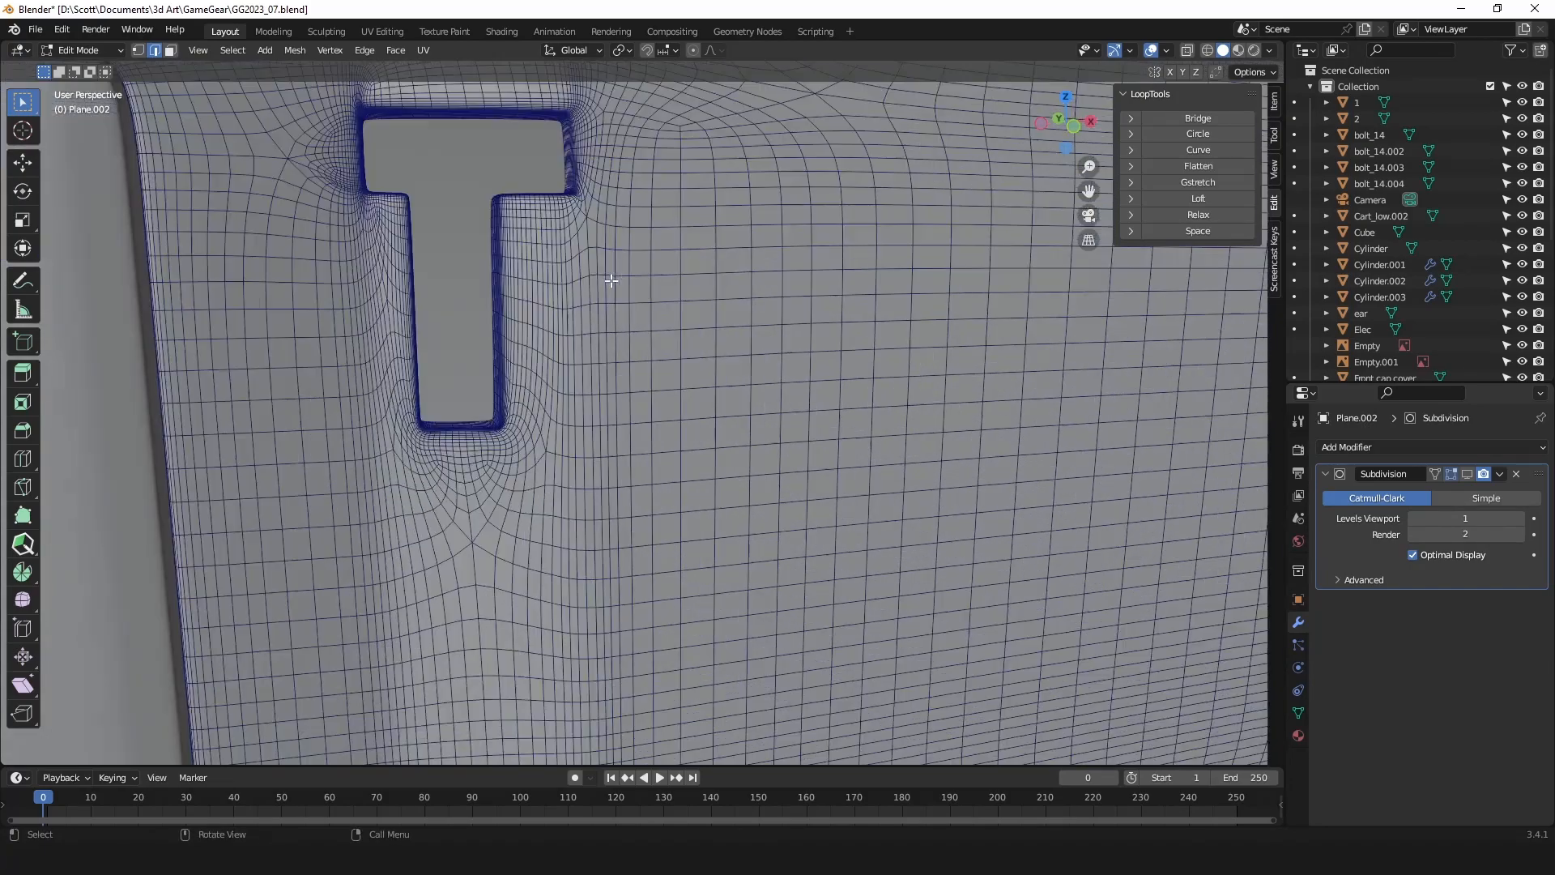
scroll(611, 281, "down", 3)
middle_click_drag(557, 113, 606, 217, "shift")
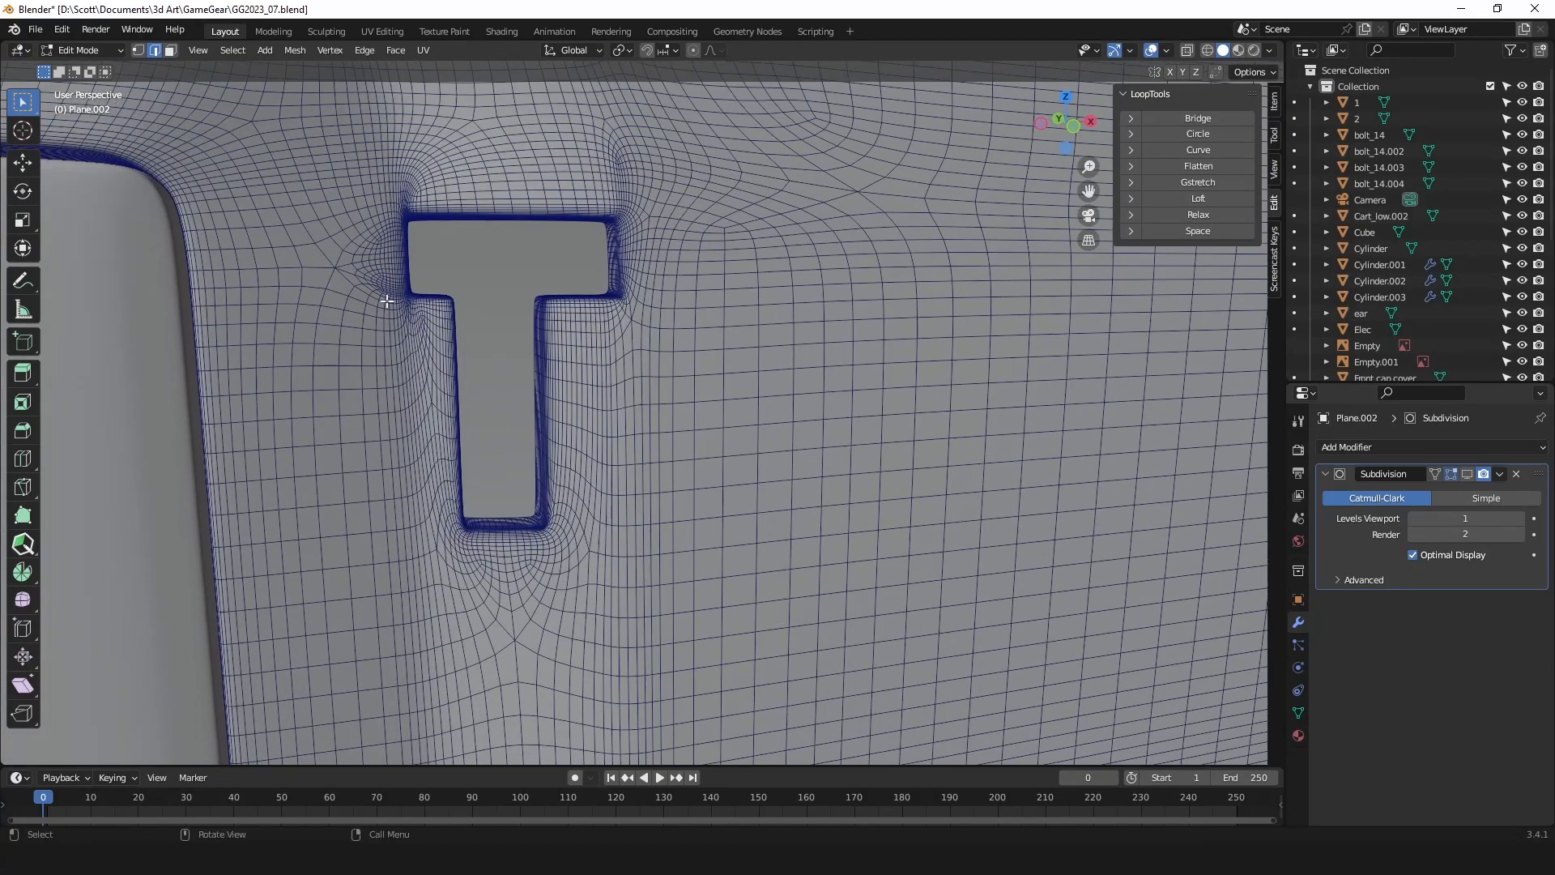
Leave Edit Mode and review the back shell's shading around the slots, screw holes and blended ridges.
key("Tab")
scroll(520, 291, "down", 6)
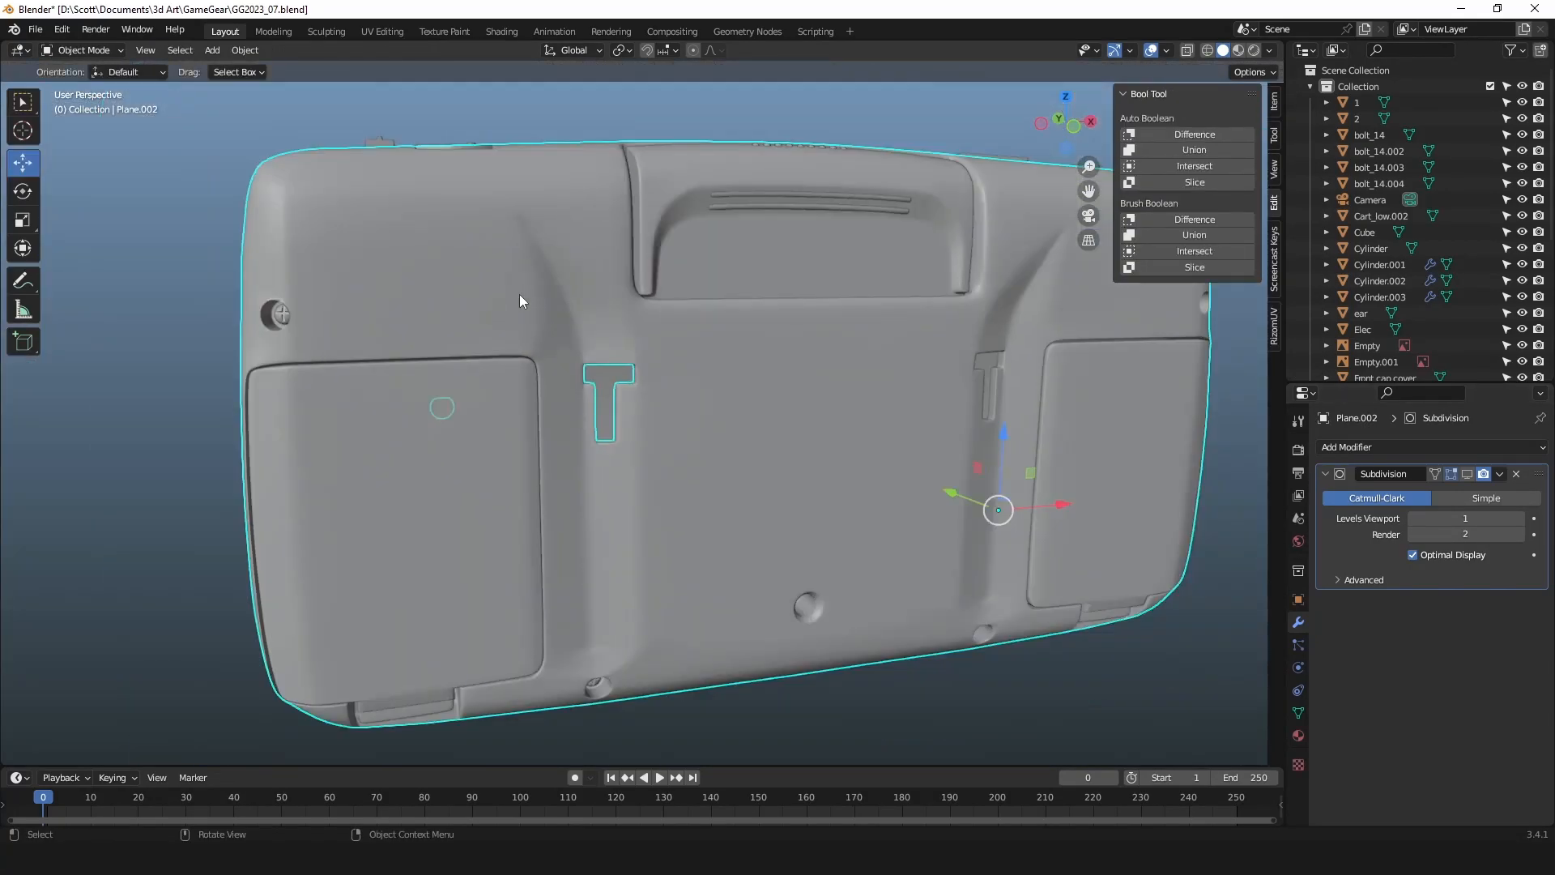
scroll(520, 300, "down", 2)
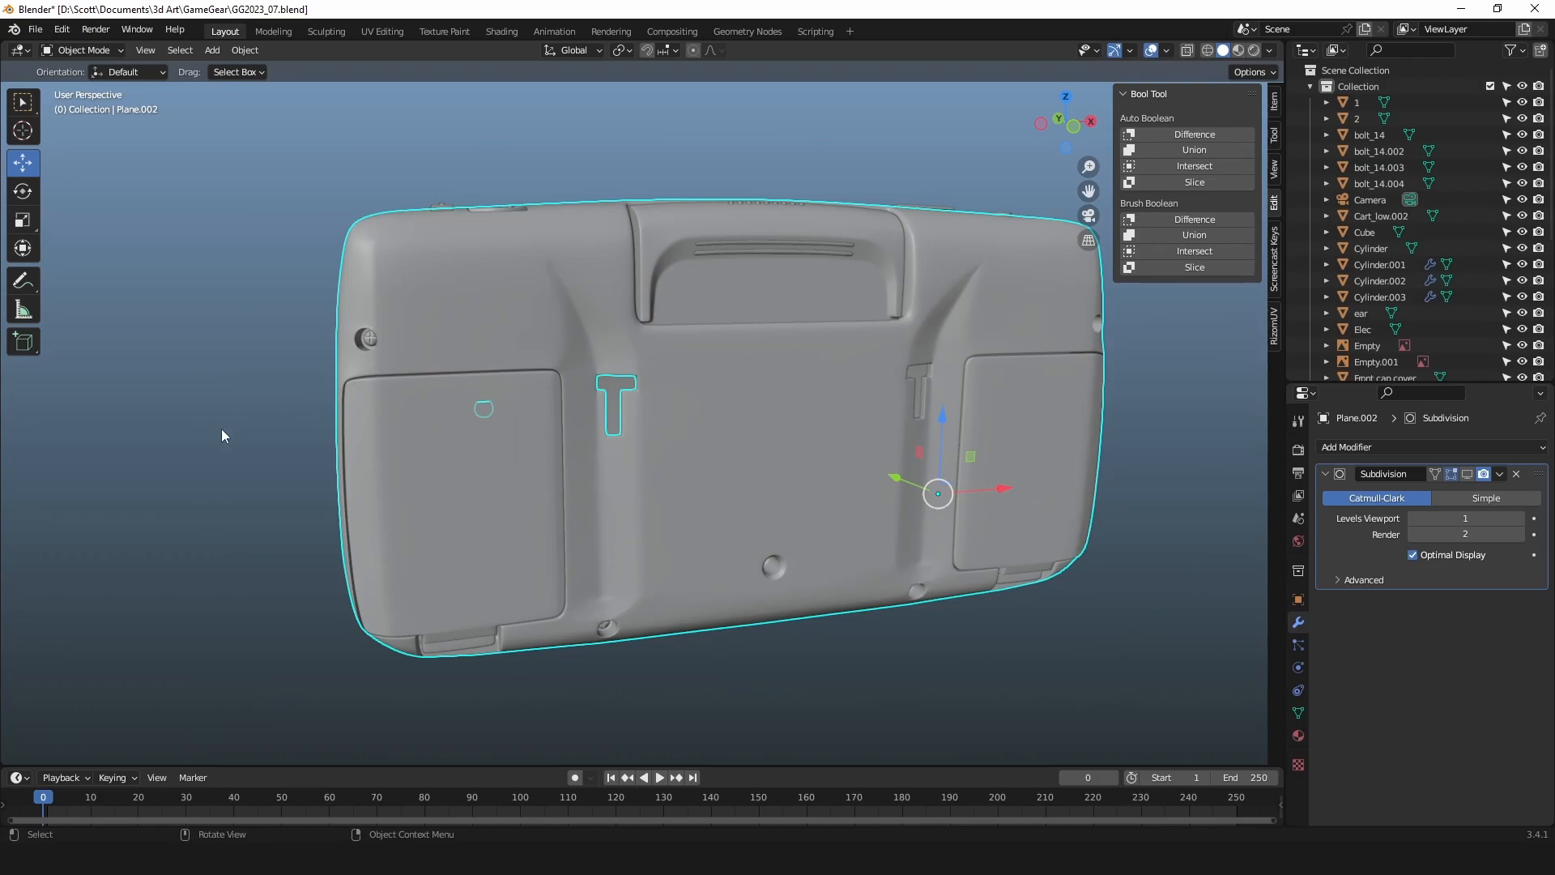
scroll(363, 324, "up", 2)
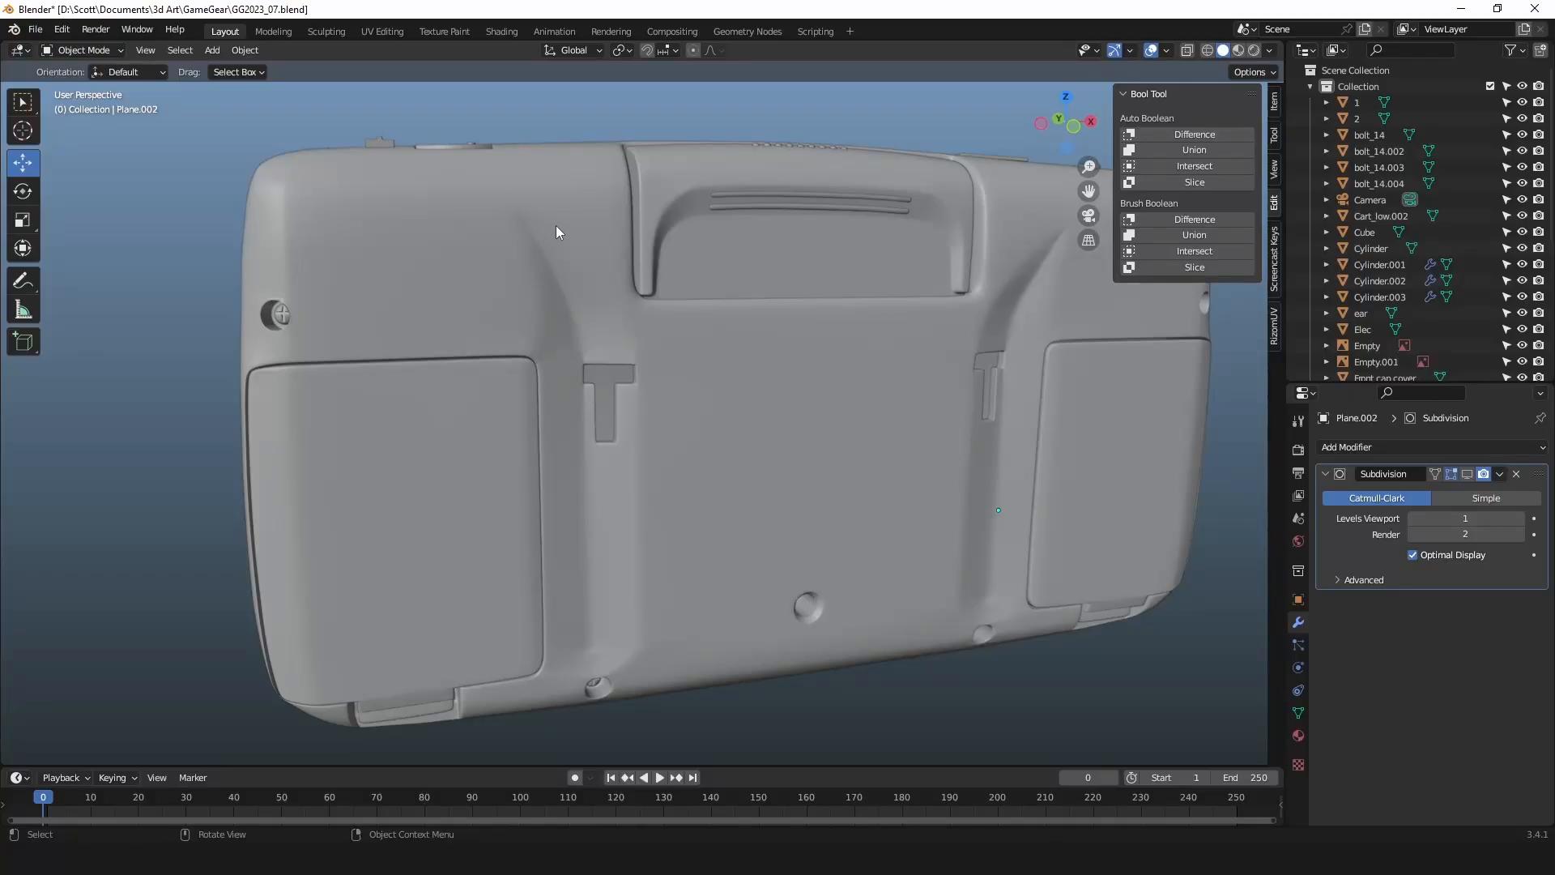
middle_click_drag(717, 527, 704, 478)
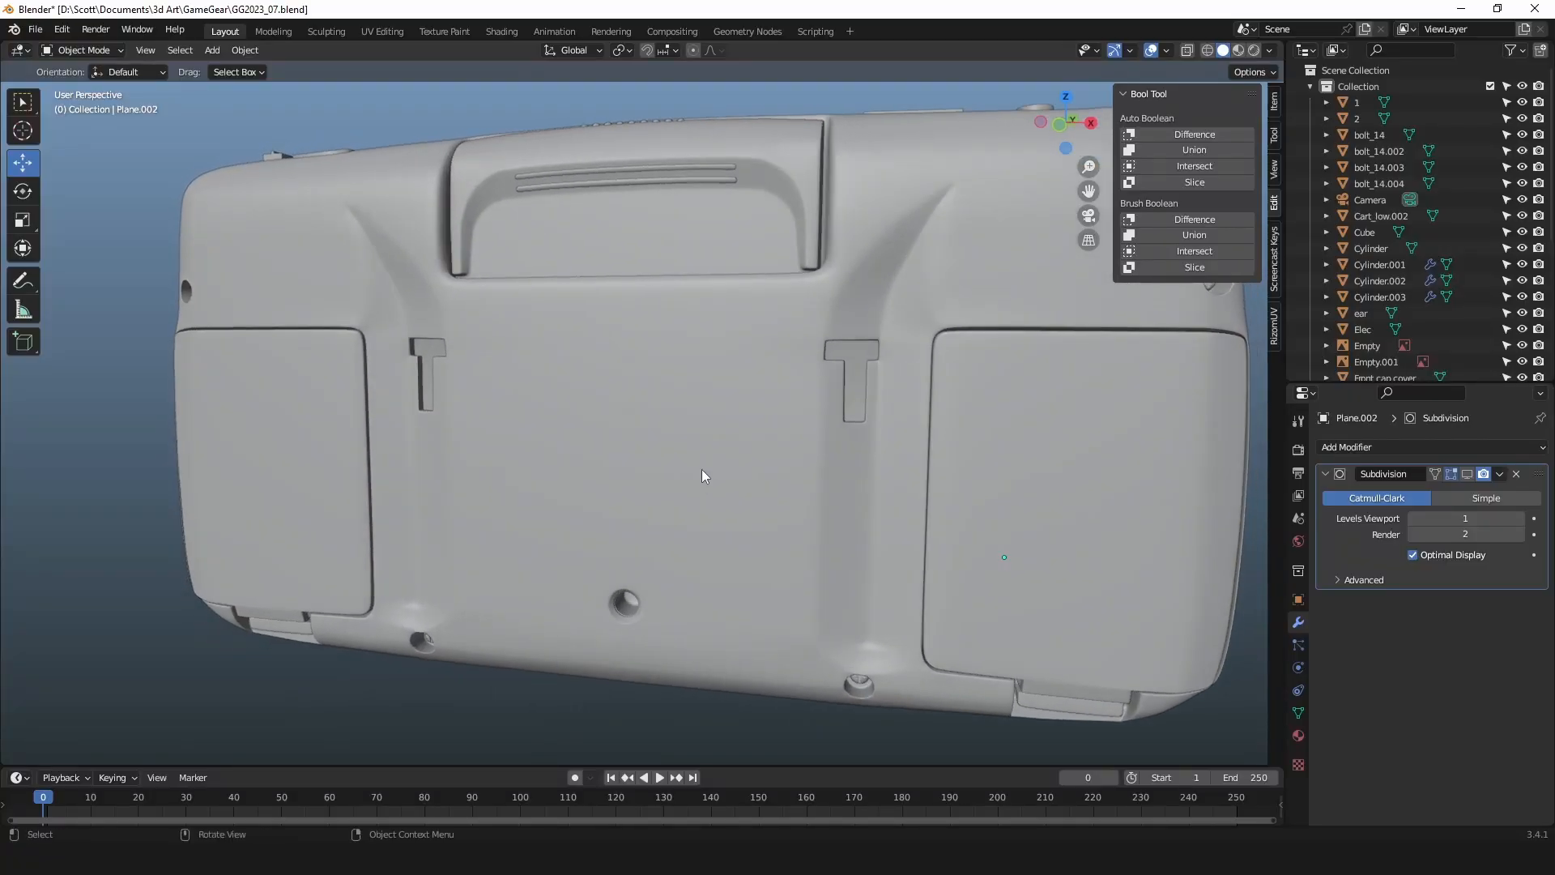
middle_click_drag(663, 417, 719, 324)
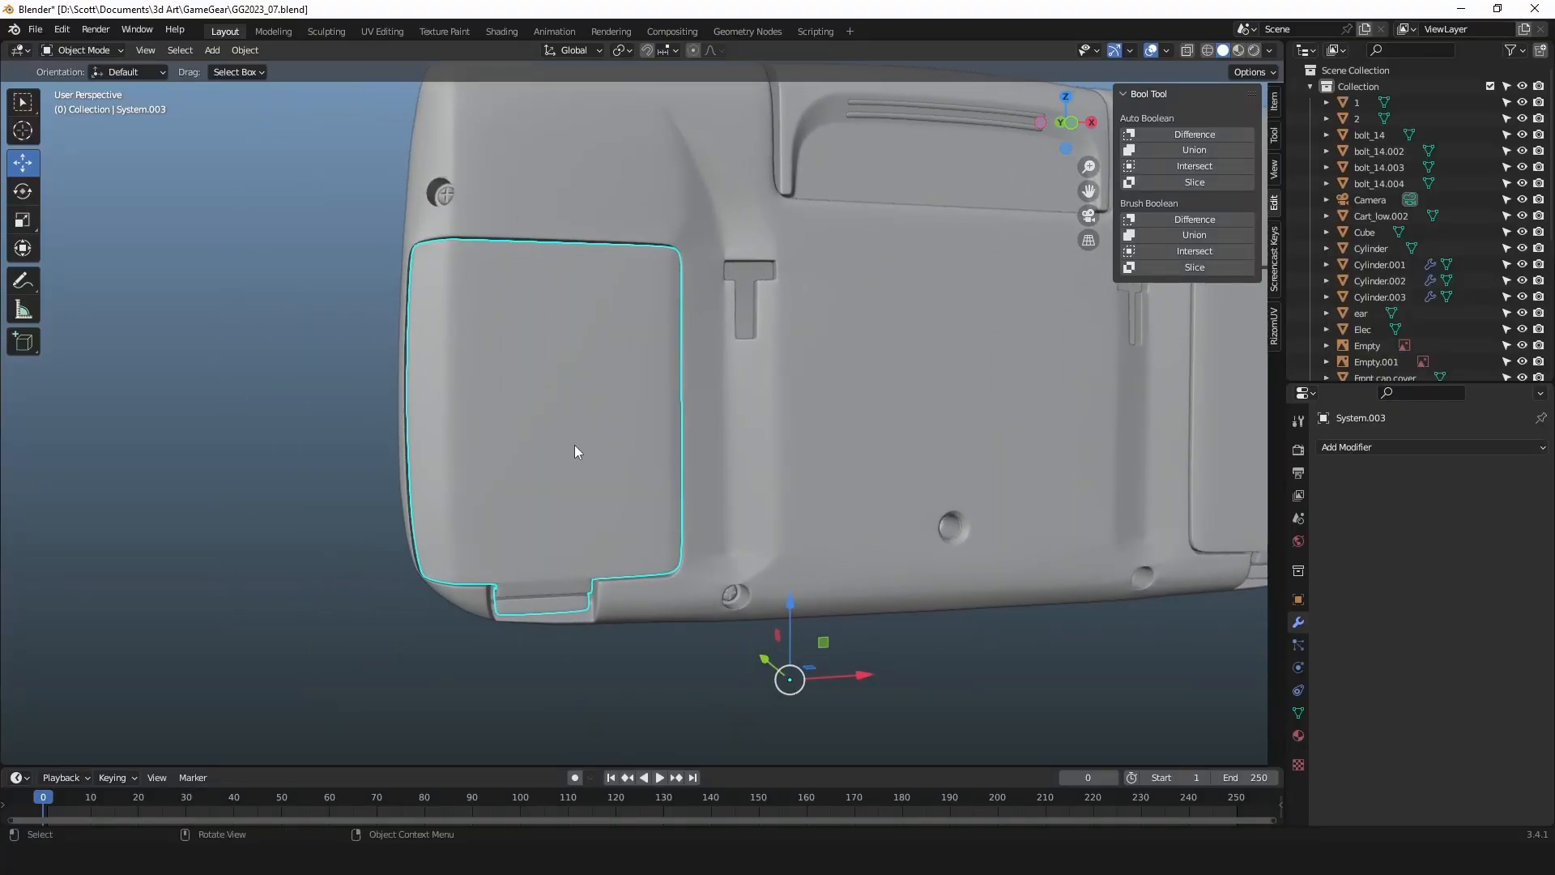
Set the origin of the battery cover System.003 to its geometry.
middle_click_drag(585, 393, 790, 427, "shift")
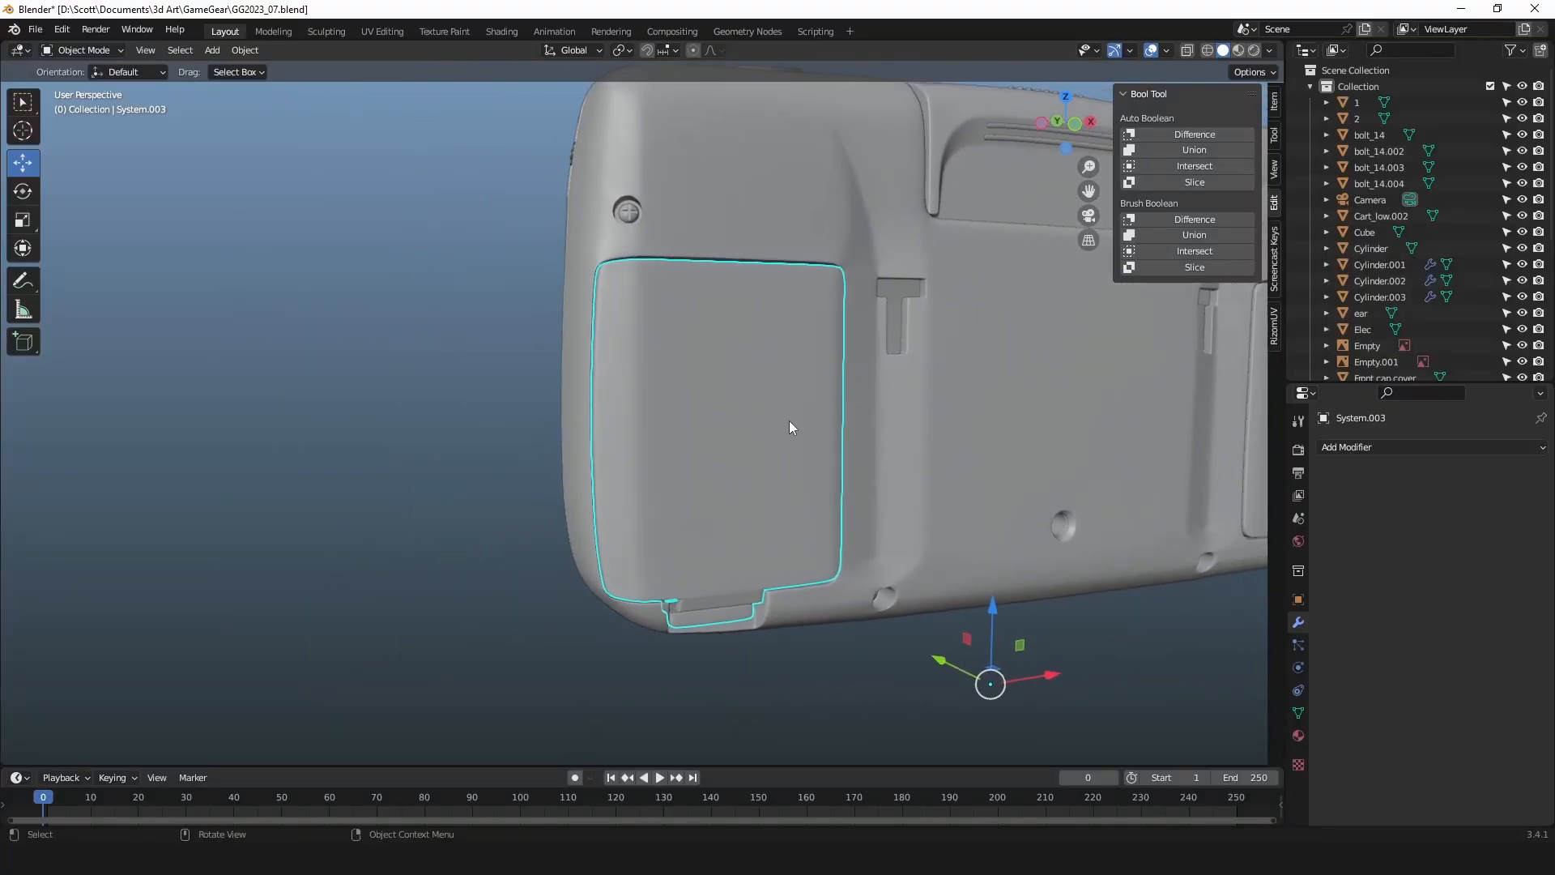
right_click(753, 444)
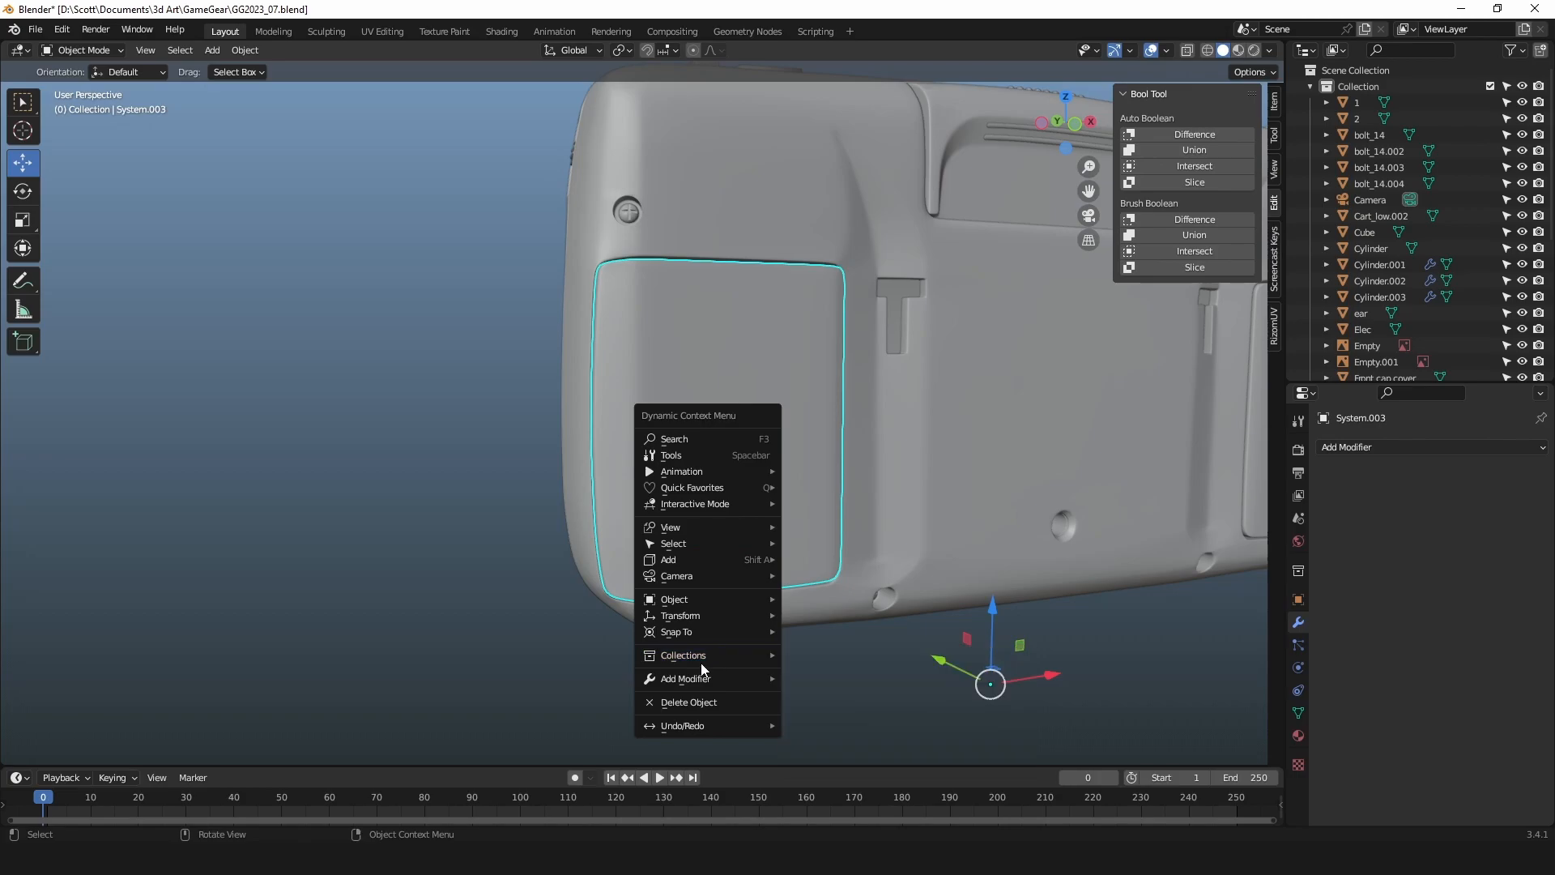
mouse_move(705, 632)
mouse_move(805, 637)
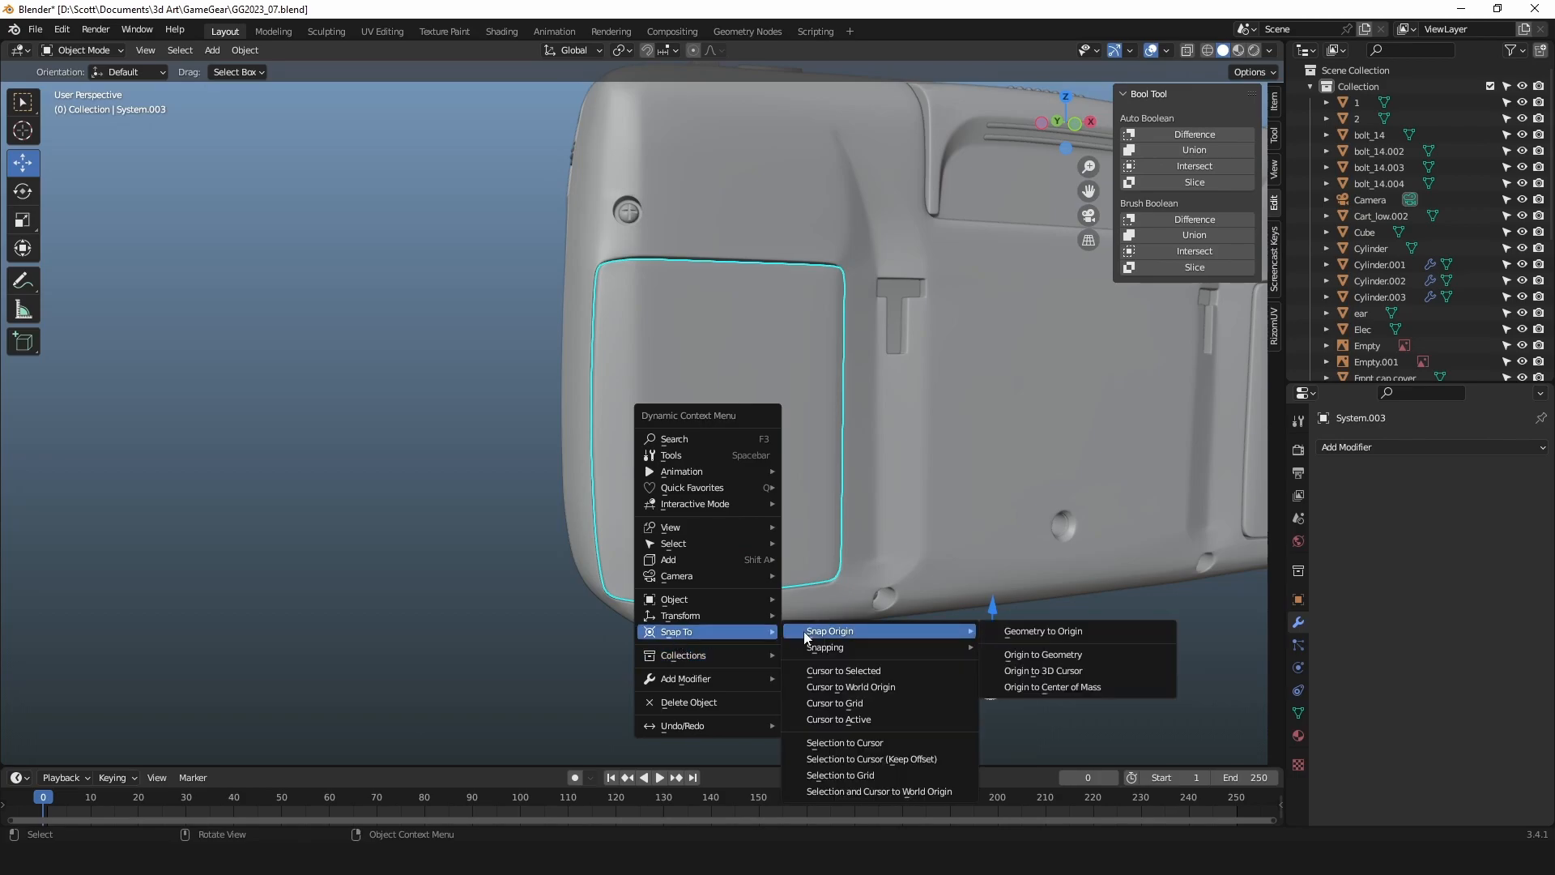
left_click(1048, 657)
Slide the battery cover about 3.19 m along negative X to examine the compartment behind it, and undo the move.
left_click_drag(790, 493, 414, 518)
middle_click_drag(795, 442, 802, 444)
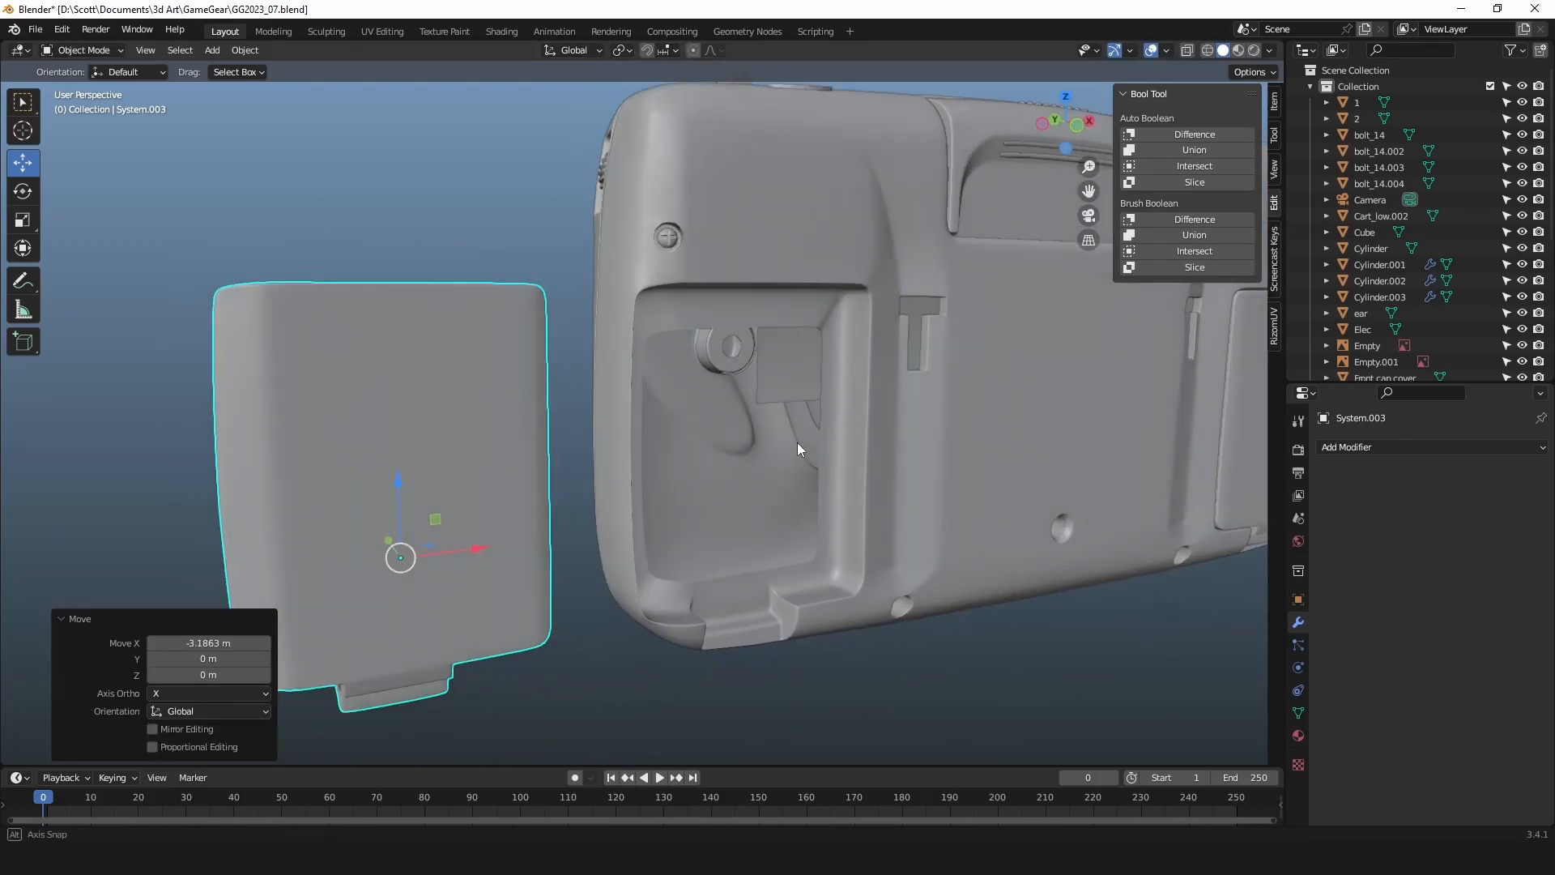
scroll(750, 483, "up", 3)
scroll(745, 458, "down", 2)
key("ctrl+z")
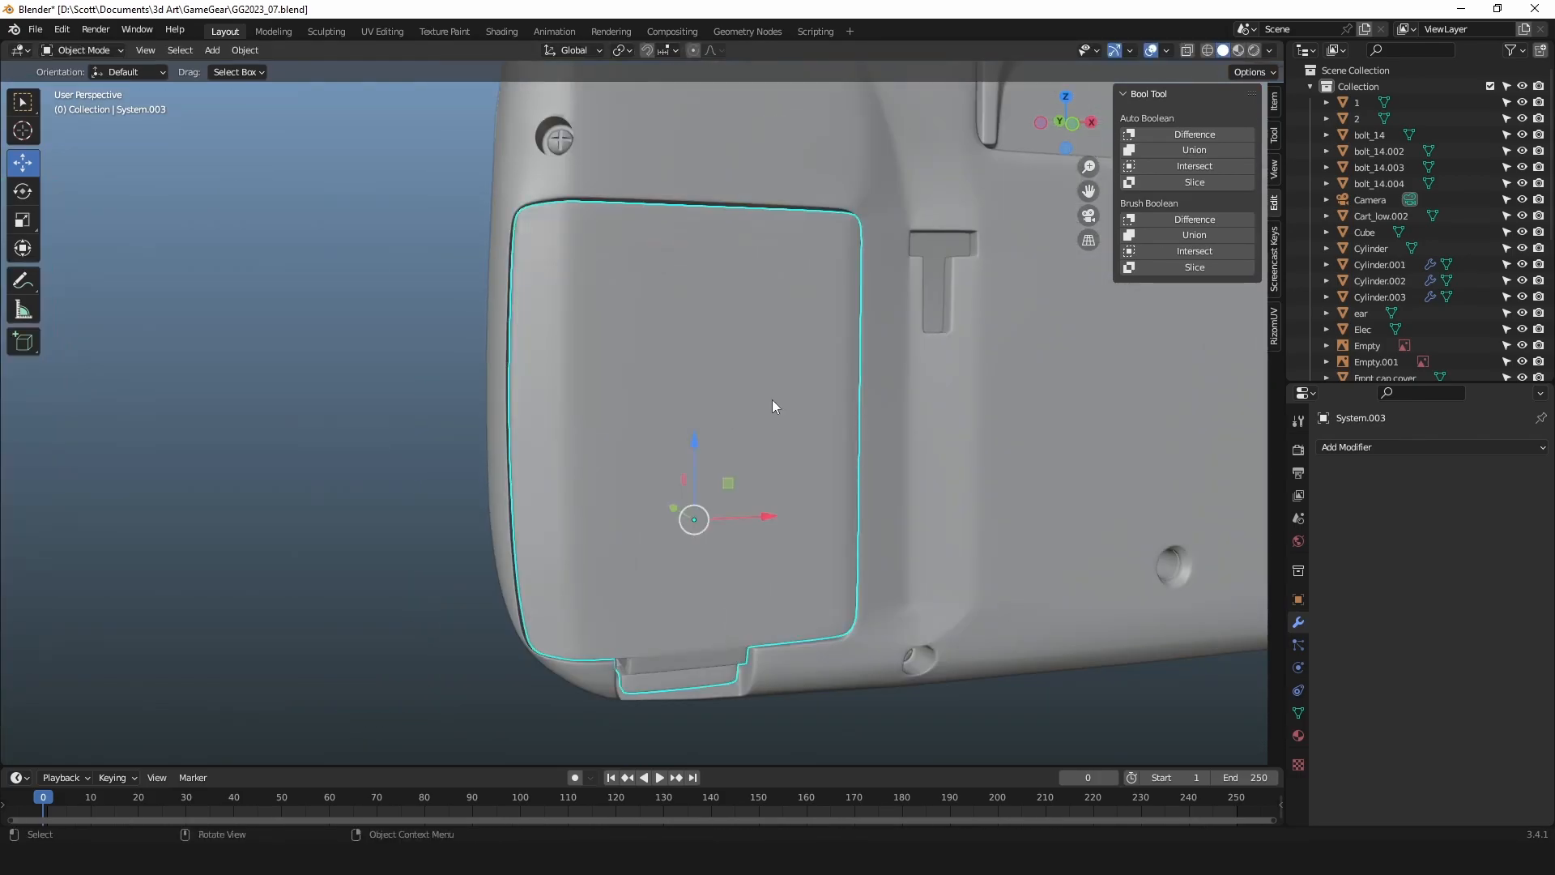
Examine the console's underside, including the recessed catches and the seam between the shells.
scroll(773, 414, "down", 4)
middle_click_drag(774, 410, 408, 305)
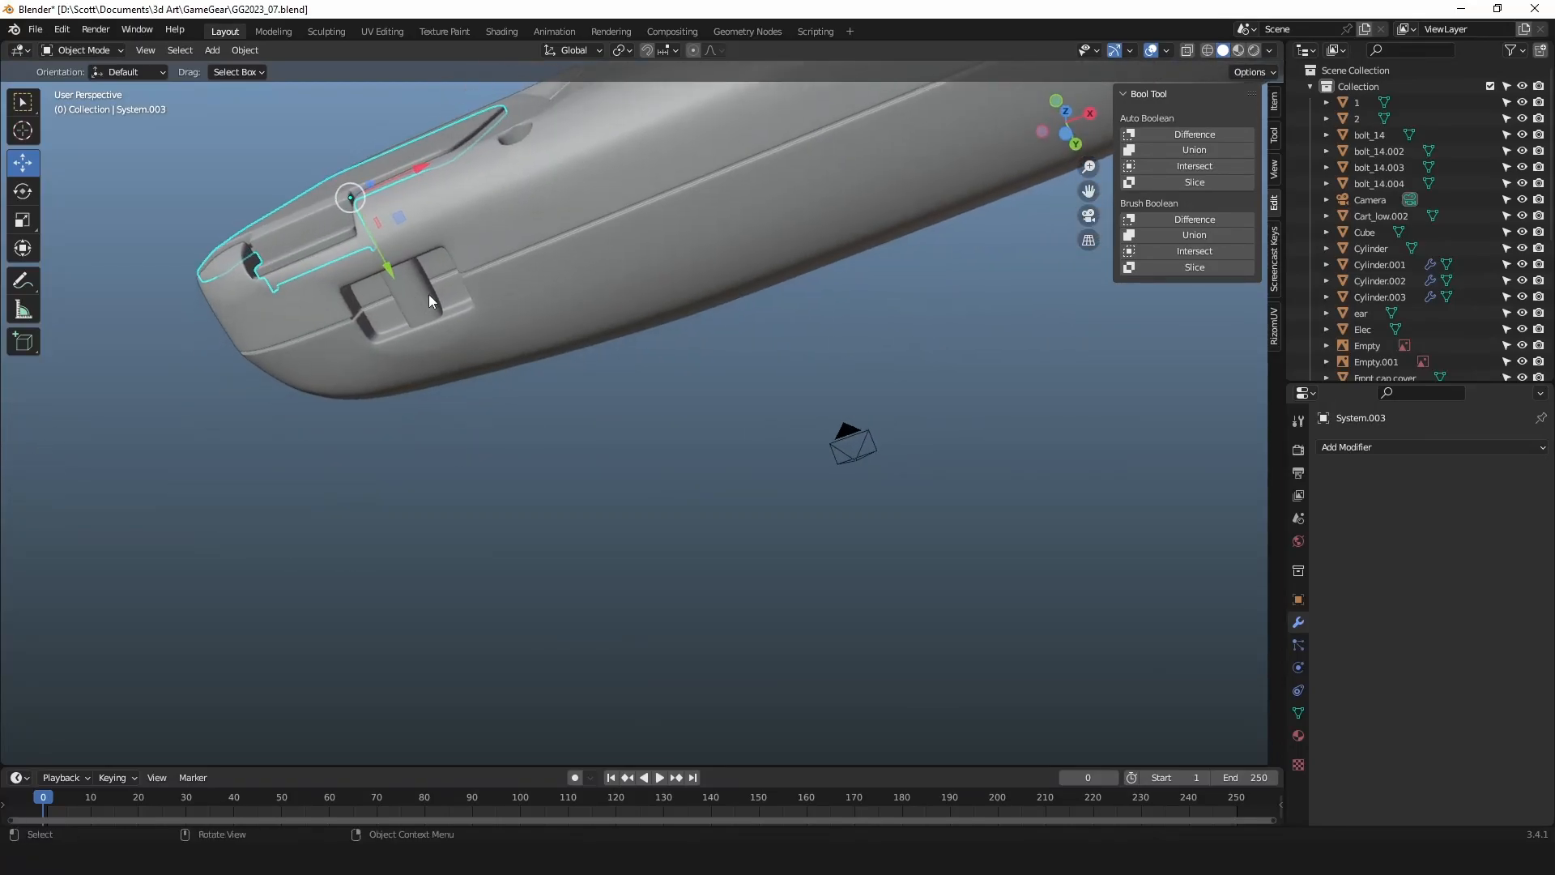
scroll(419, 306, "down", 1)
middle_click_drag(988, 212, 752, 346, "shift")
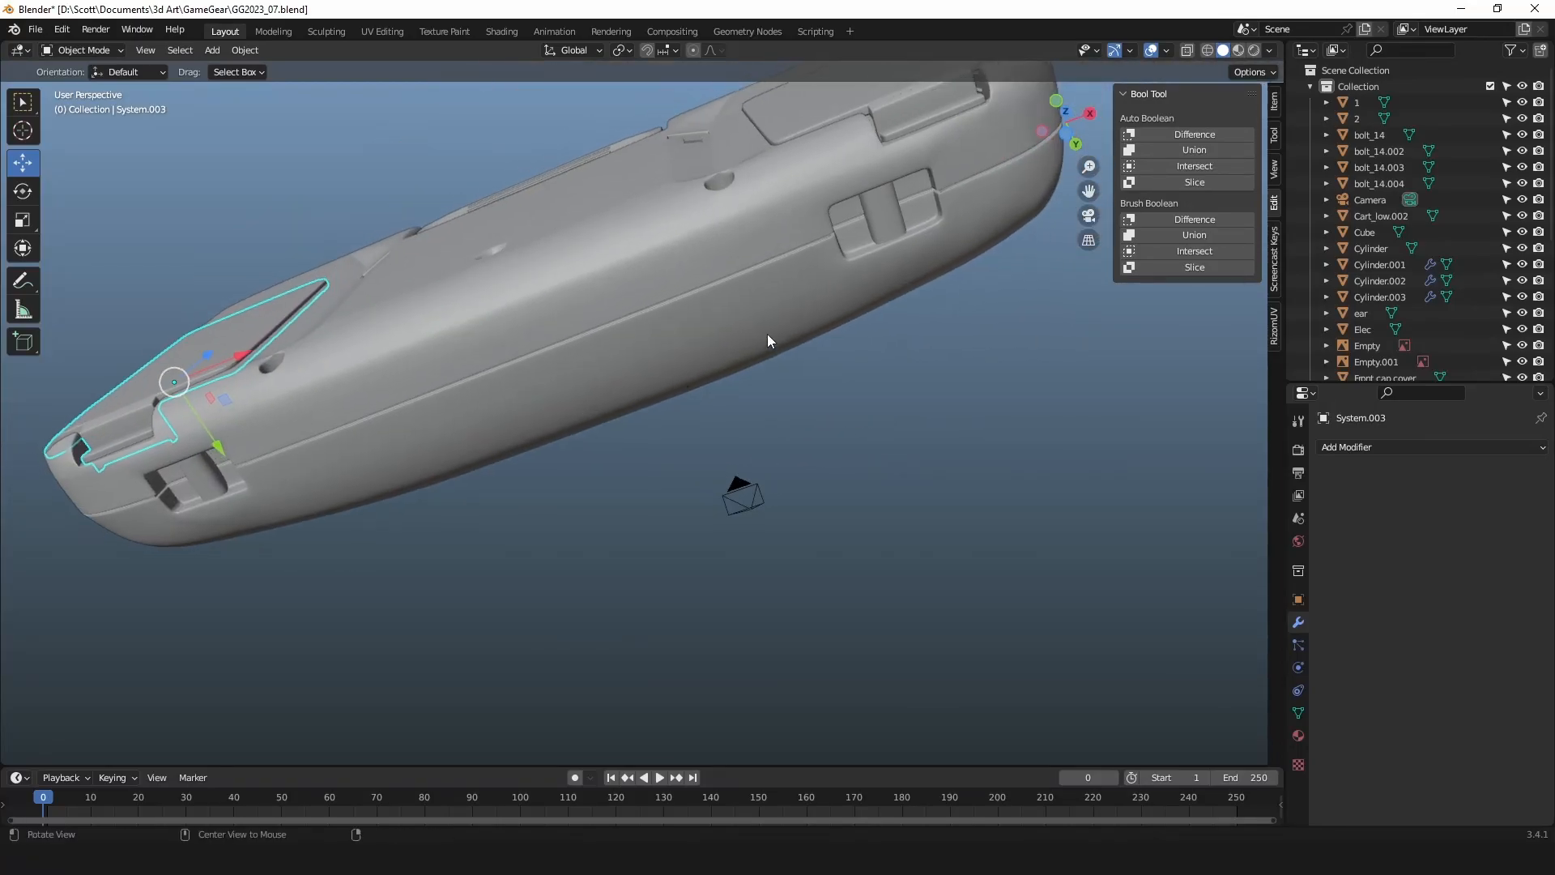
scroll(770, 255, "down", 2)
middle_click_drag(770, 254, 730, 409)
Select the cartridge Cart_low.002 on the console's back and set its origin to its geometry.
scroll(721, 373, "up", 2)
middle_click_drag(706, 335, 610, 361)
left_click(610, 361)
scroll(638, 384, "up", 2)
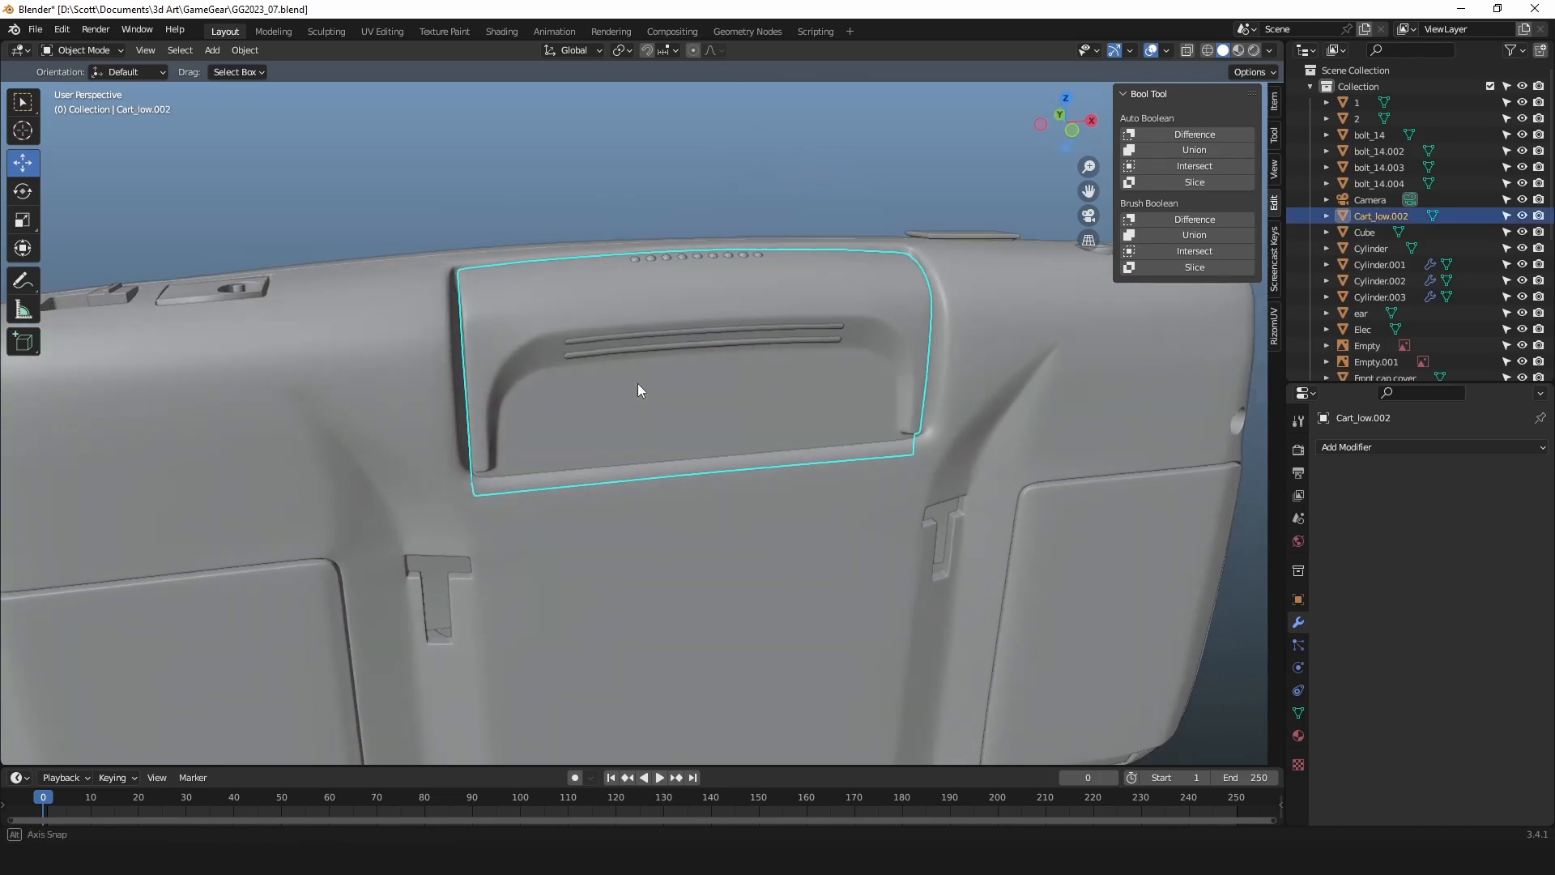
right_click(629, 367)
mouse_move(629, 367)
mouse_move(784, 360)
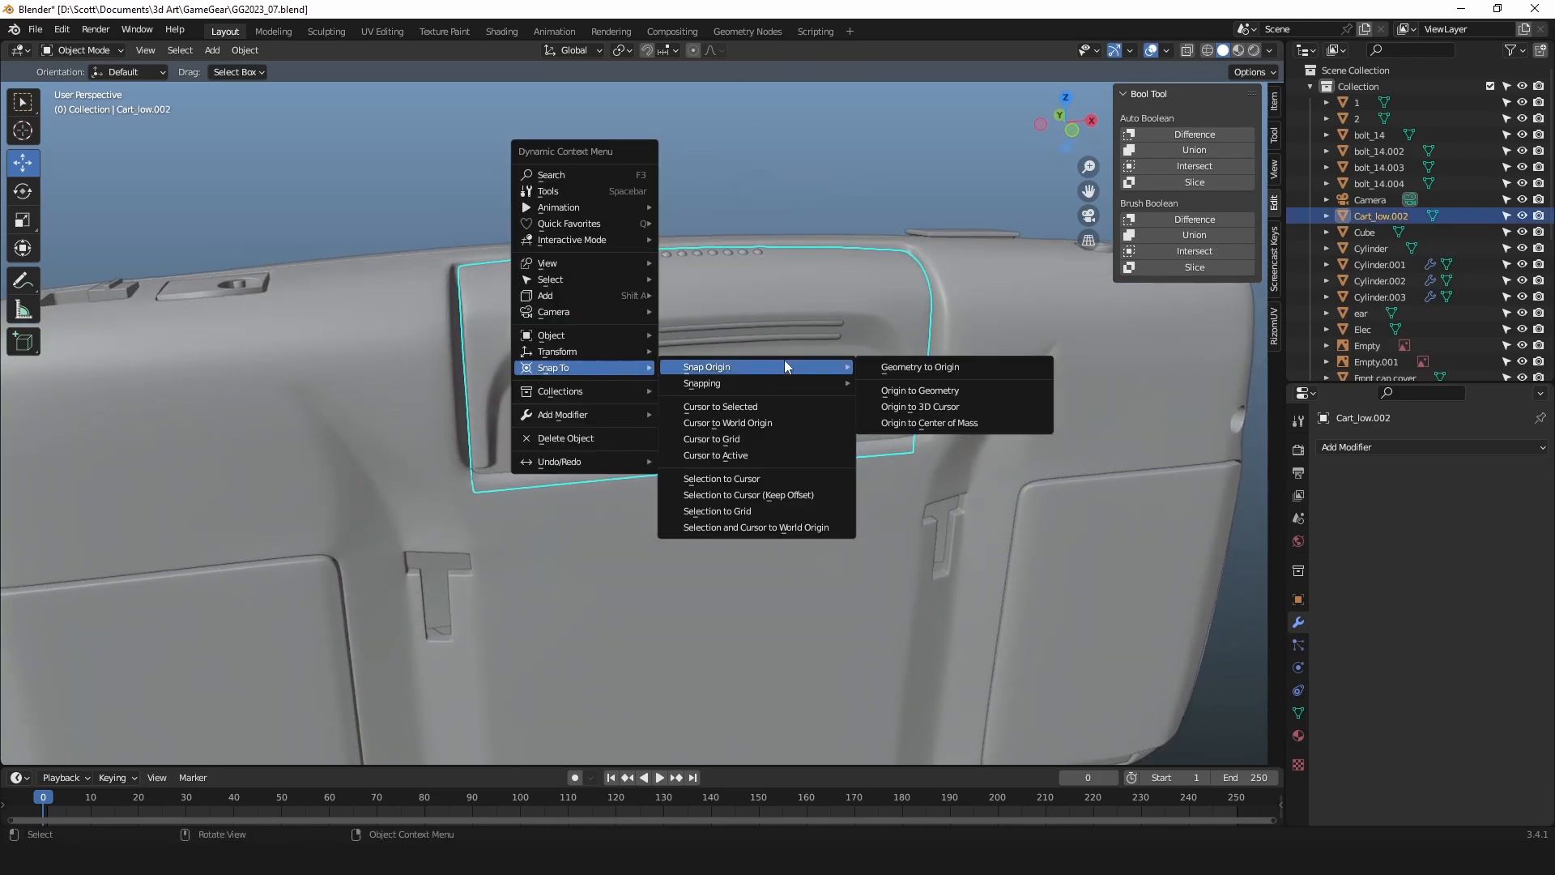
left_click(907, 392)
Pull the cartridge upward along Z to examine it outside its slot, and undo both moves.
middle_click_drag(908, 392, 757, 313)
left_click_drag(765, 290, 769, 98)
scroll(728, 285, "down", 1)
middle_click_drag(728, 286, 783, 231)
left_click_drag(791, 124, 791, 84)
key("ctrl+z")
key("ctrl+z")
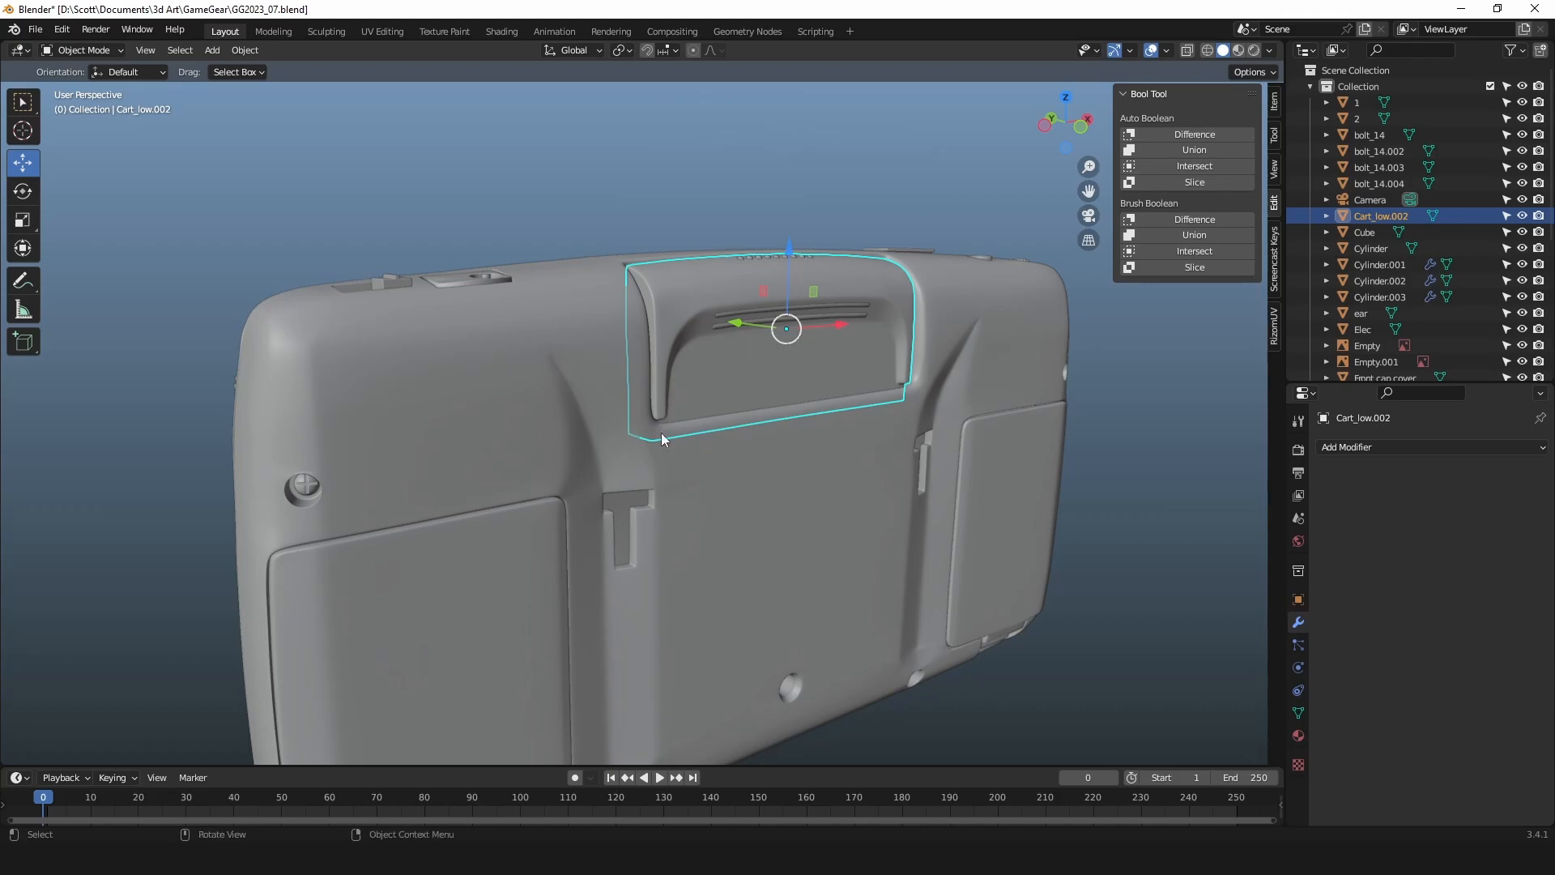
Select the pair of raised grip ridges, Sphere.001, on the cartridge's back and set their origin to geometry.
middle_click_drag(929, 401, 906, 414)
key("alt+a")
scroll(756, 318, "up", 5)
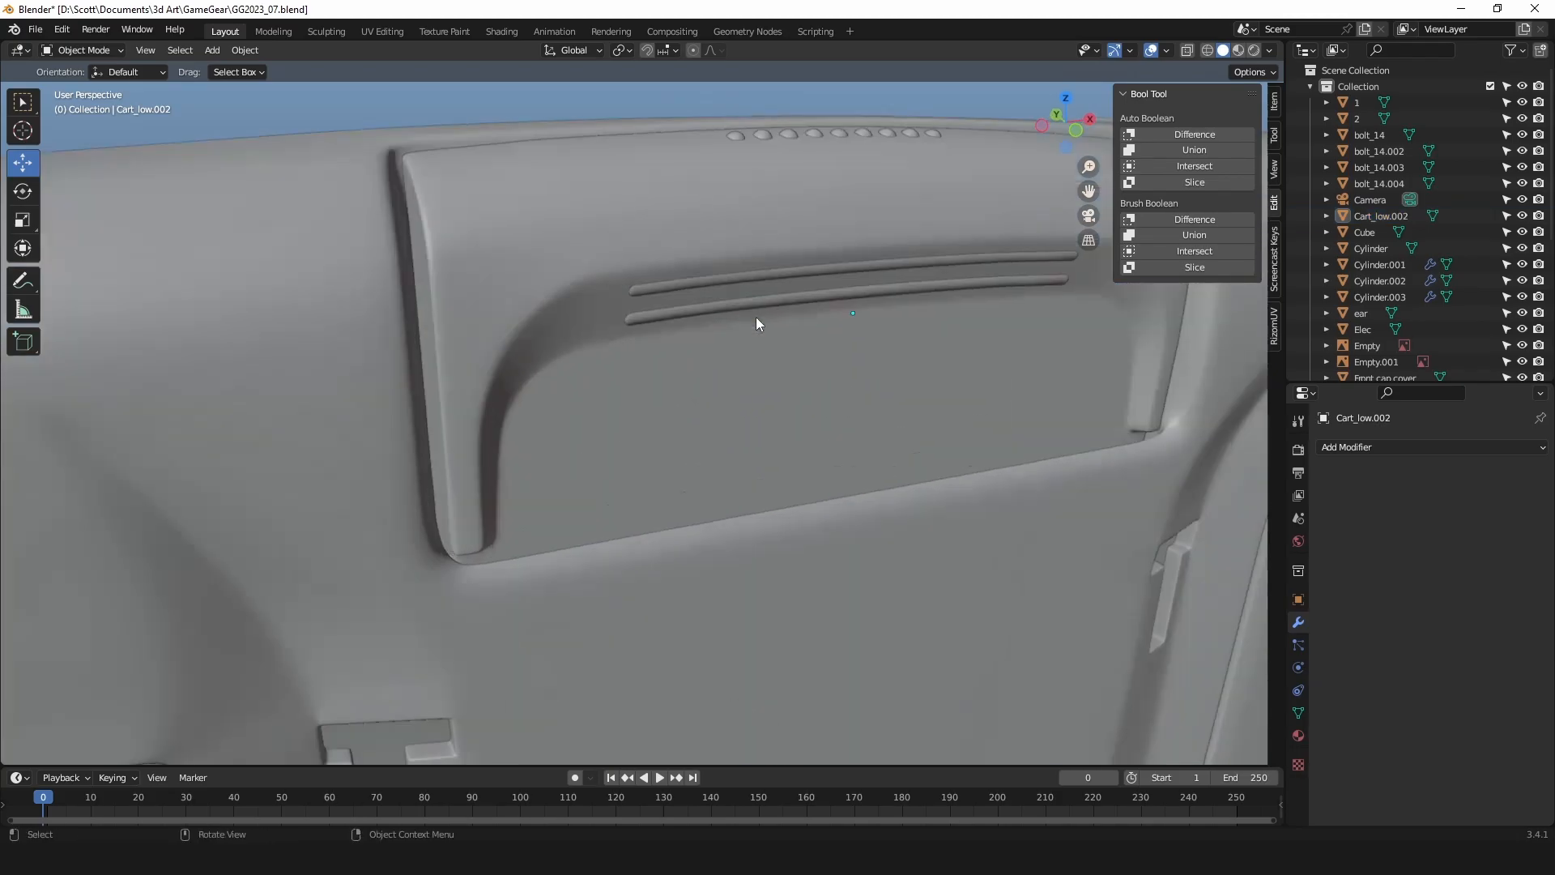
middle_click_drag(772, 334, 649, 359)
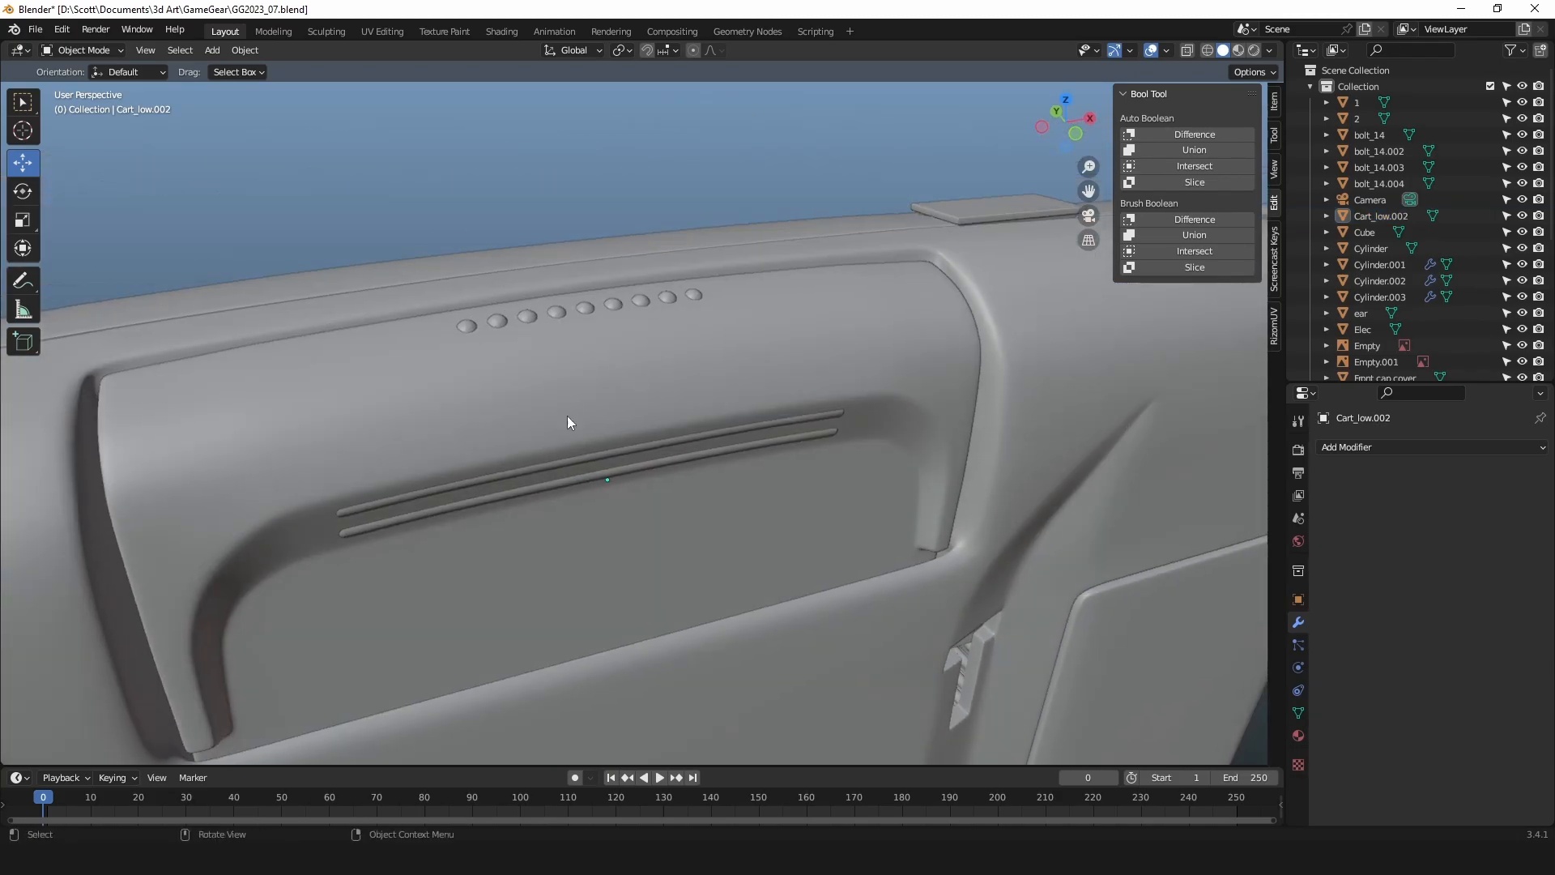
left_click(348, 509)
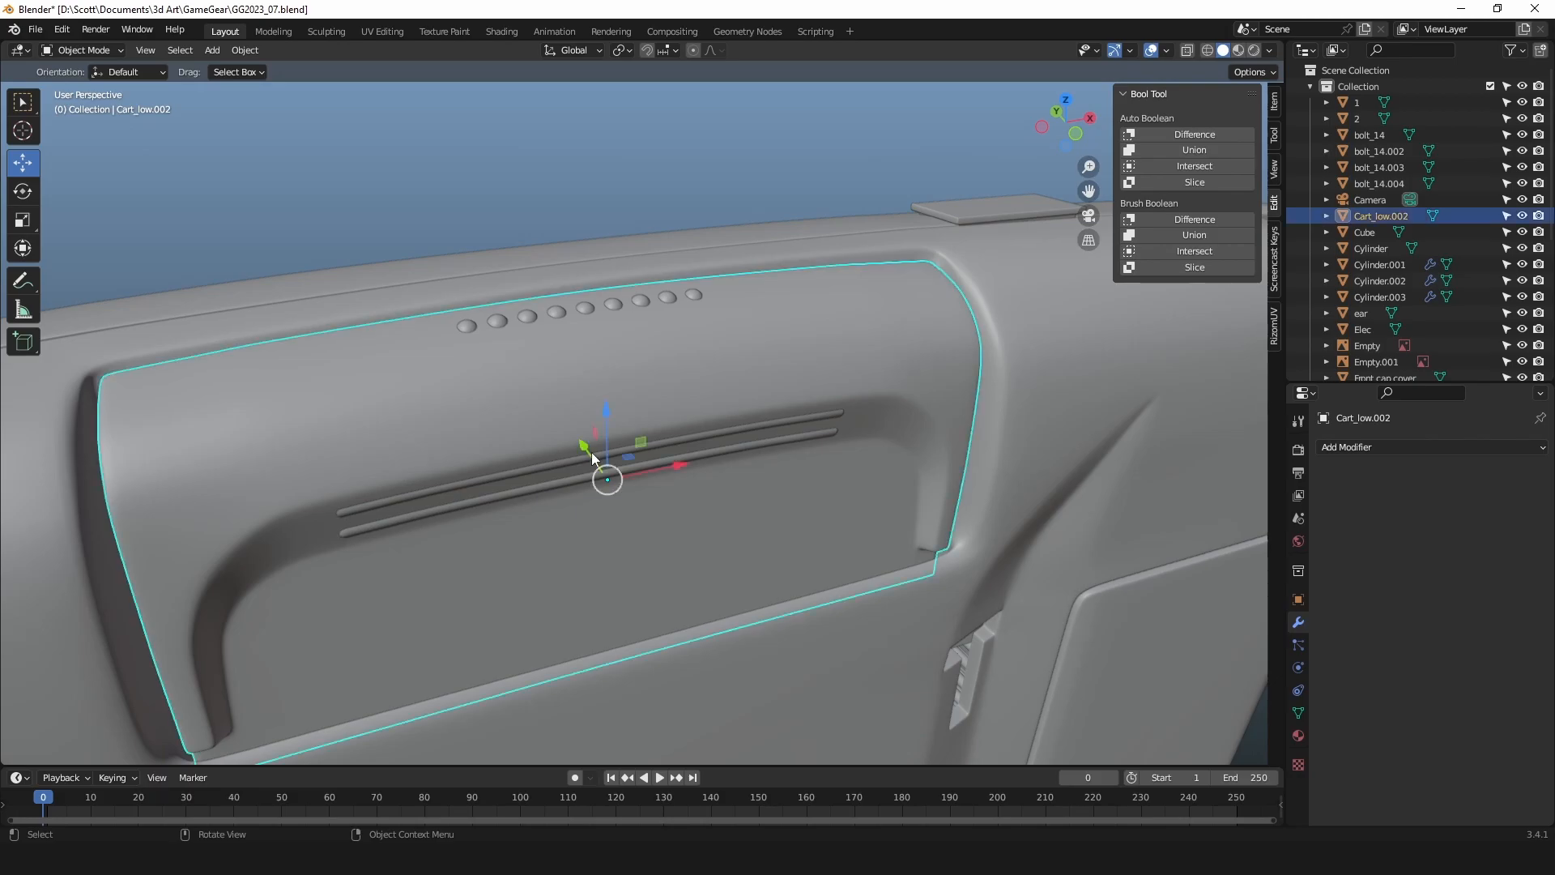
left_click(542, 468)
scroll(713, 424, "down", 4)
right_click(702, 424)
mouse_move(702, 425)
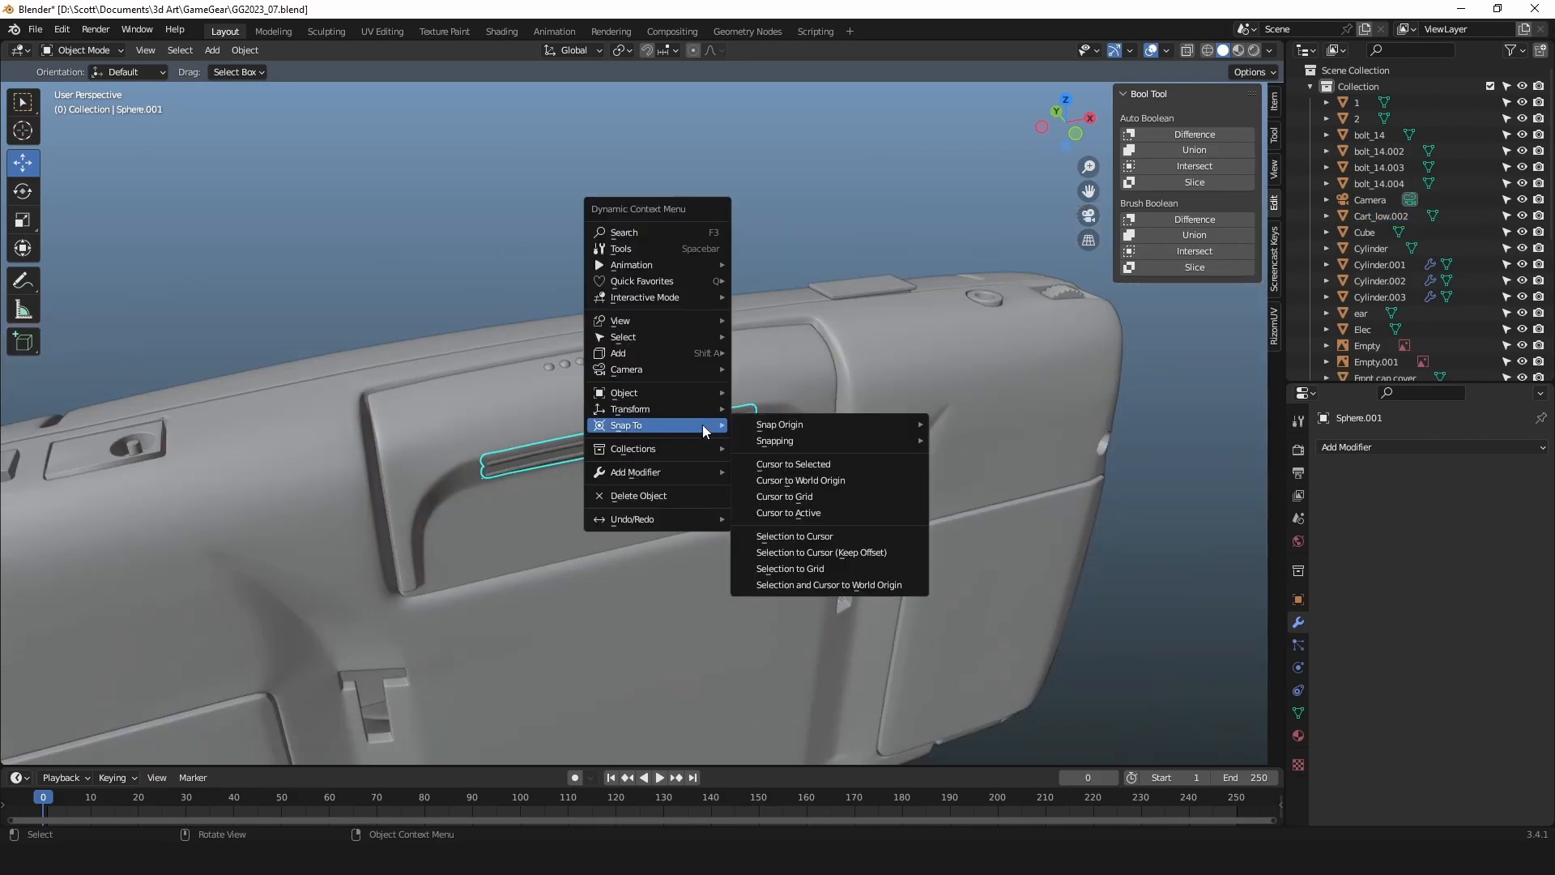
mouse_move(823, 429)
left_click(1049, 447)
Lift the grip ridges about 1.18 m along Z to examine them apart from the cartridge, and undo the move.
scroll(615, 390, "up", 2)
left_click_drag(614, 390, 741, 273)
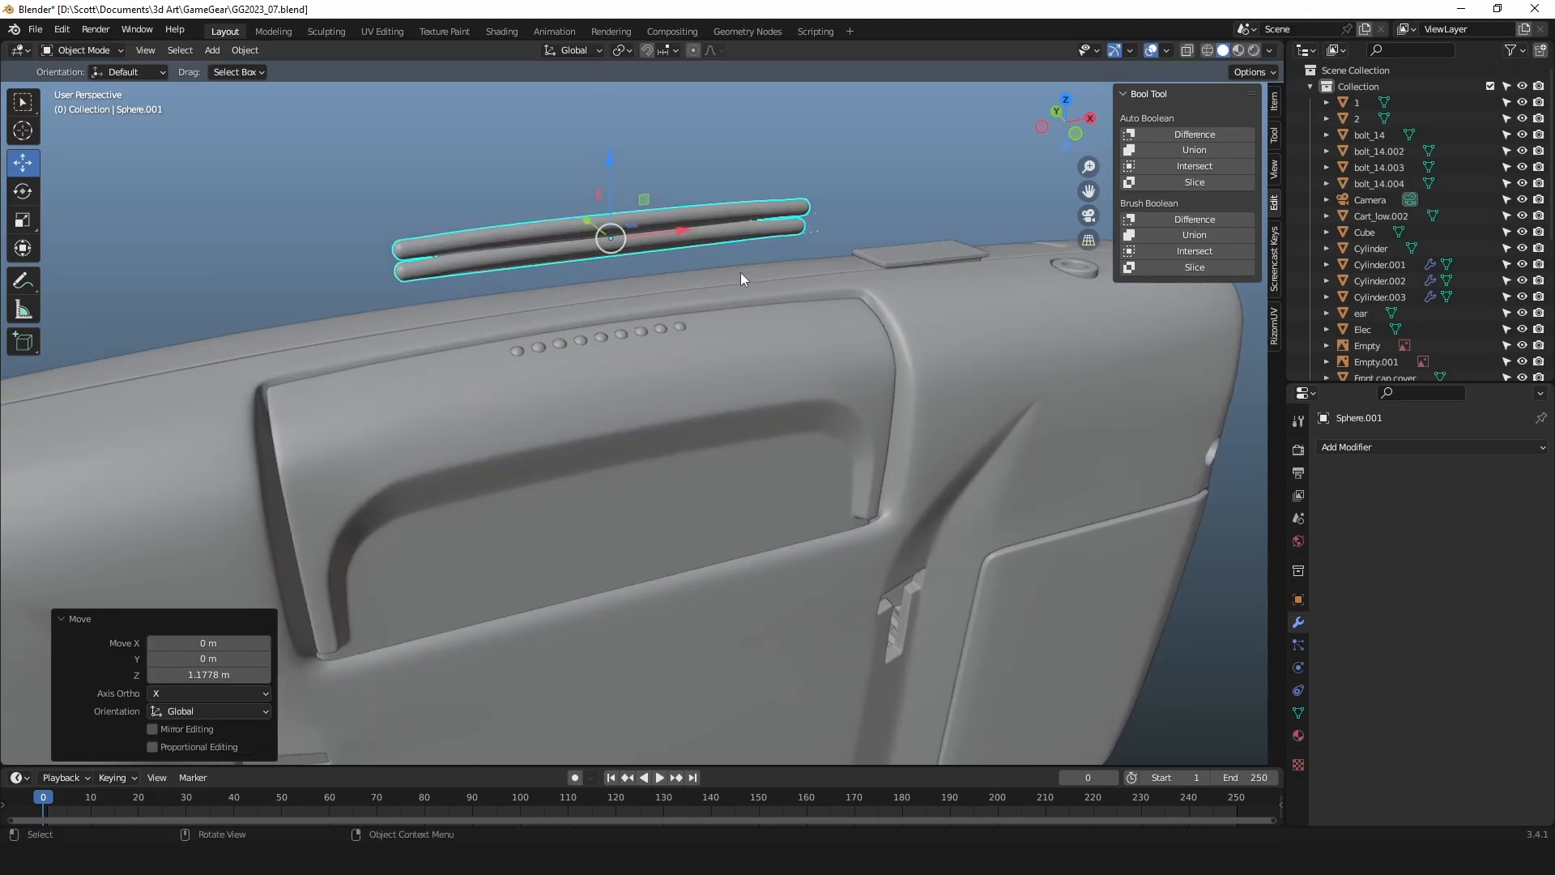
left_click(873, 137)
key("ctrl+z")
key("ctrl+z")
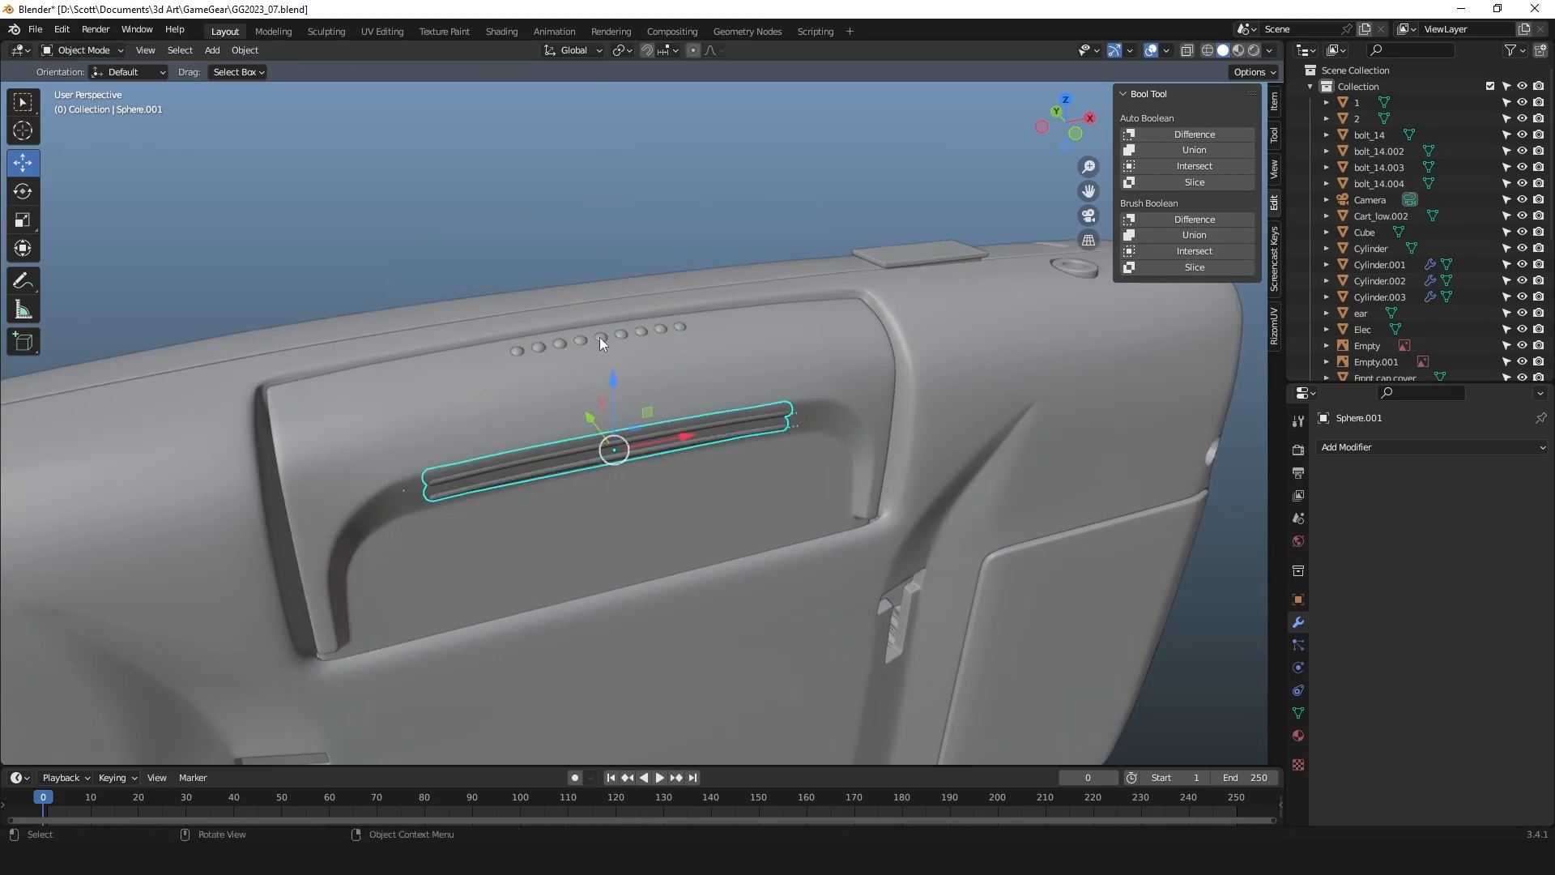
Select the row of small spheres near the cartridge's upper edge and set its origin to geometry.
left_click(600, 325)
left_click(602, 333)
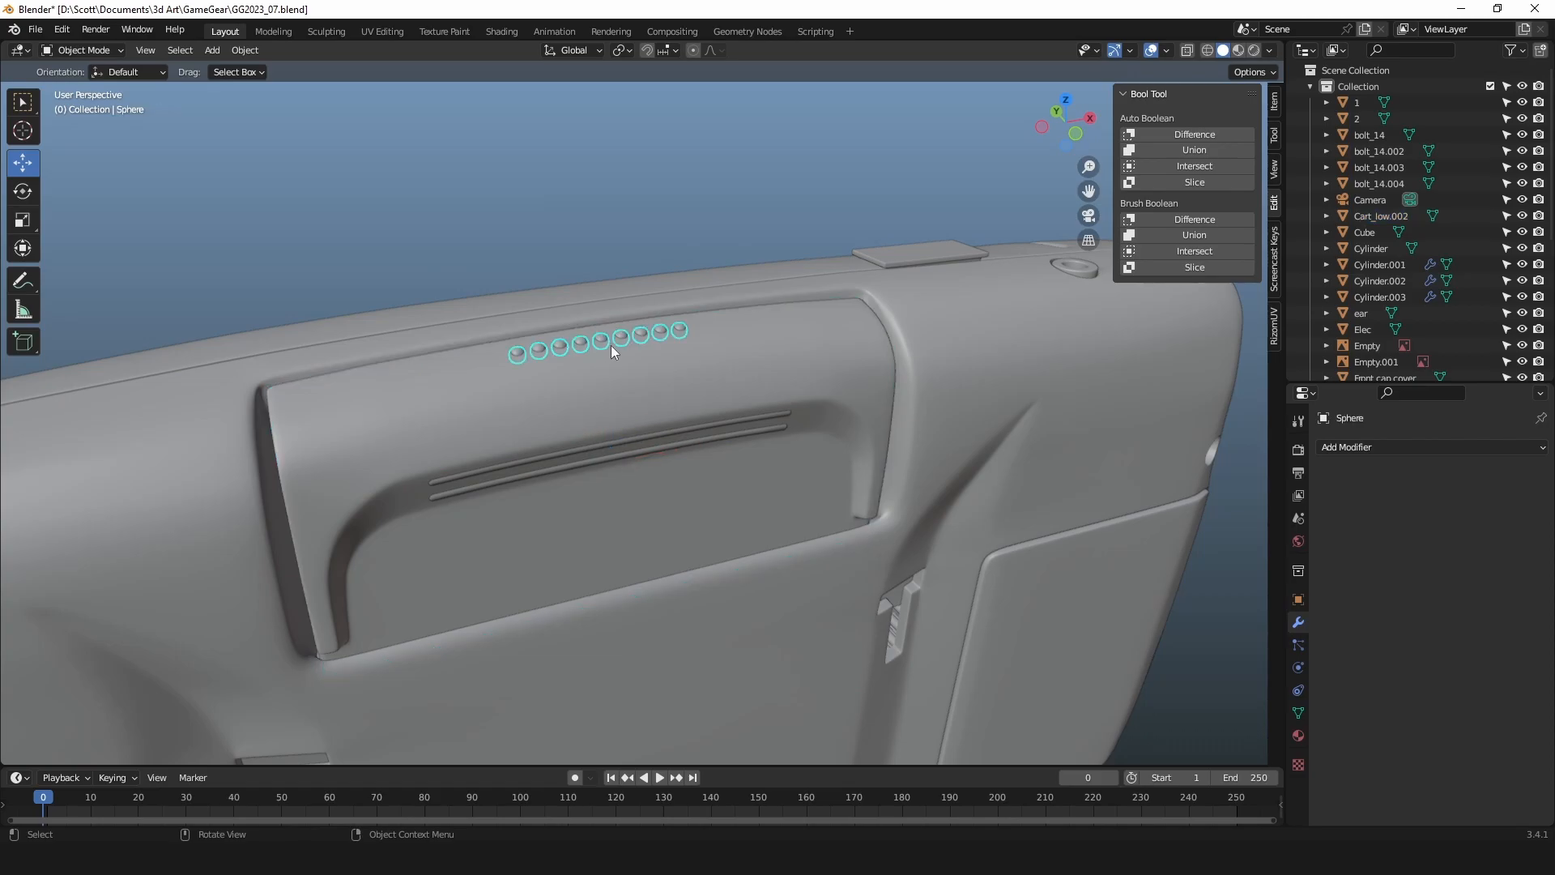
right_click(610, 345)
mouse_move(712, 348)
left_click(925, 348)
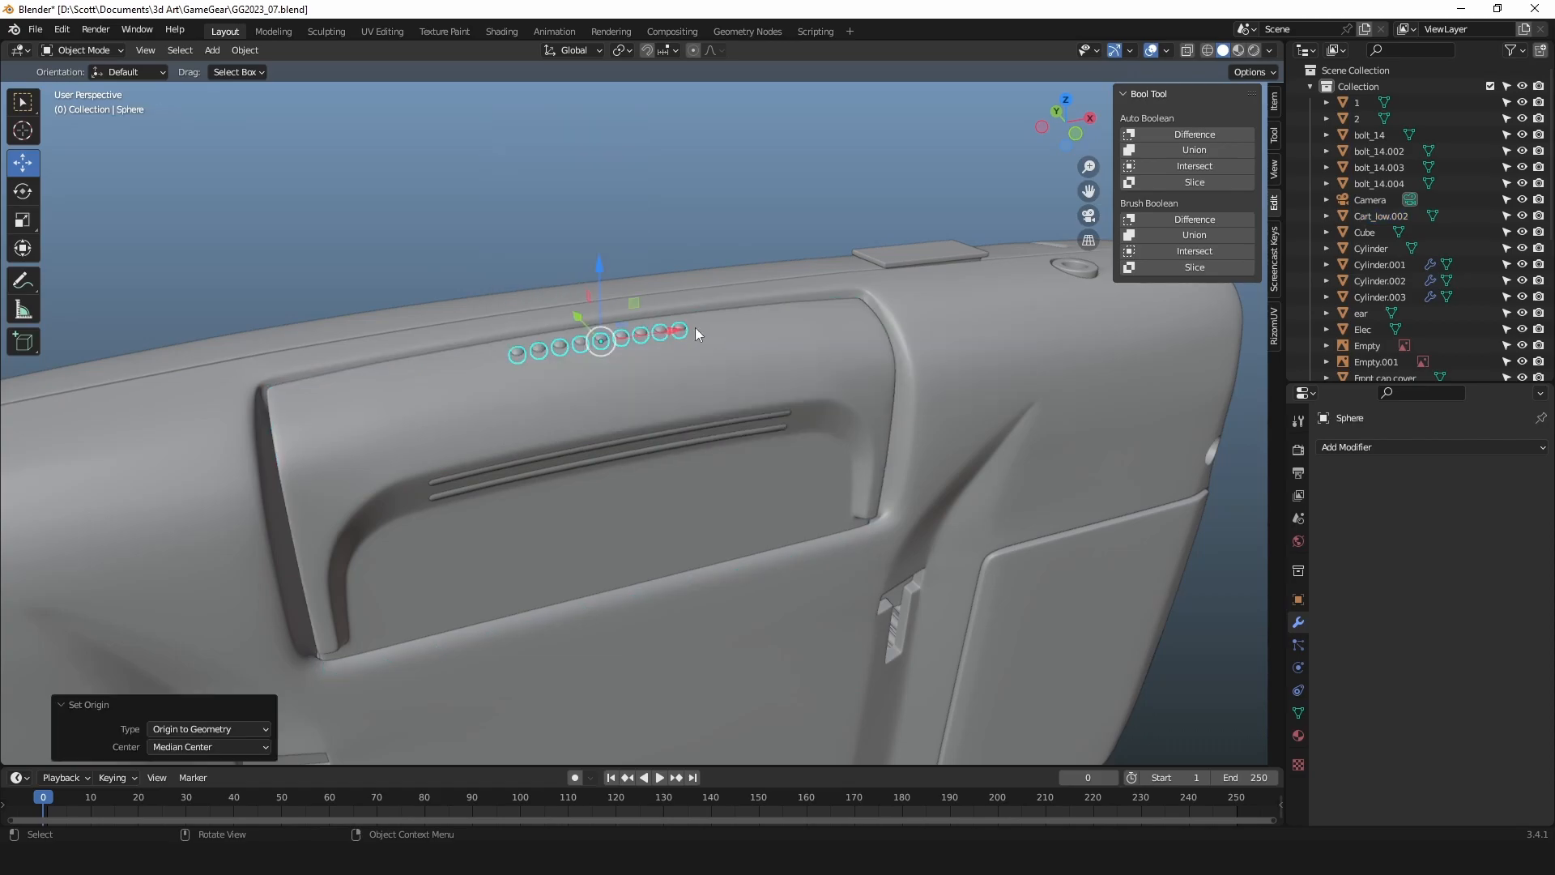
Pull the row of spheres upward along Z to examine it, undo the move, and deselect everything.
left_click_drag(600, 280, 604, 147)
key("ctrl+z")
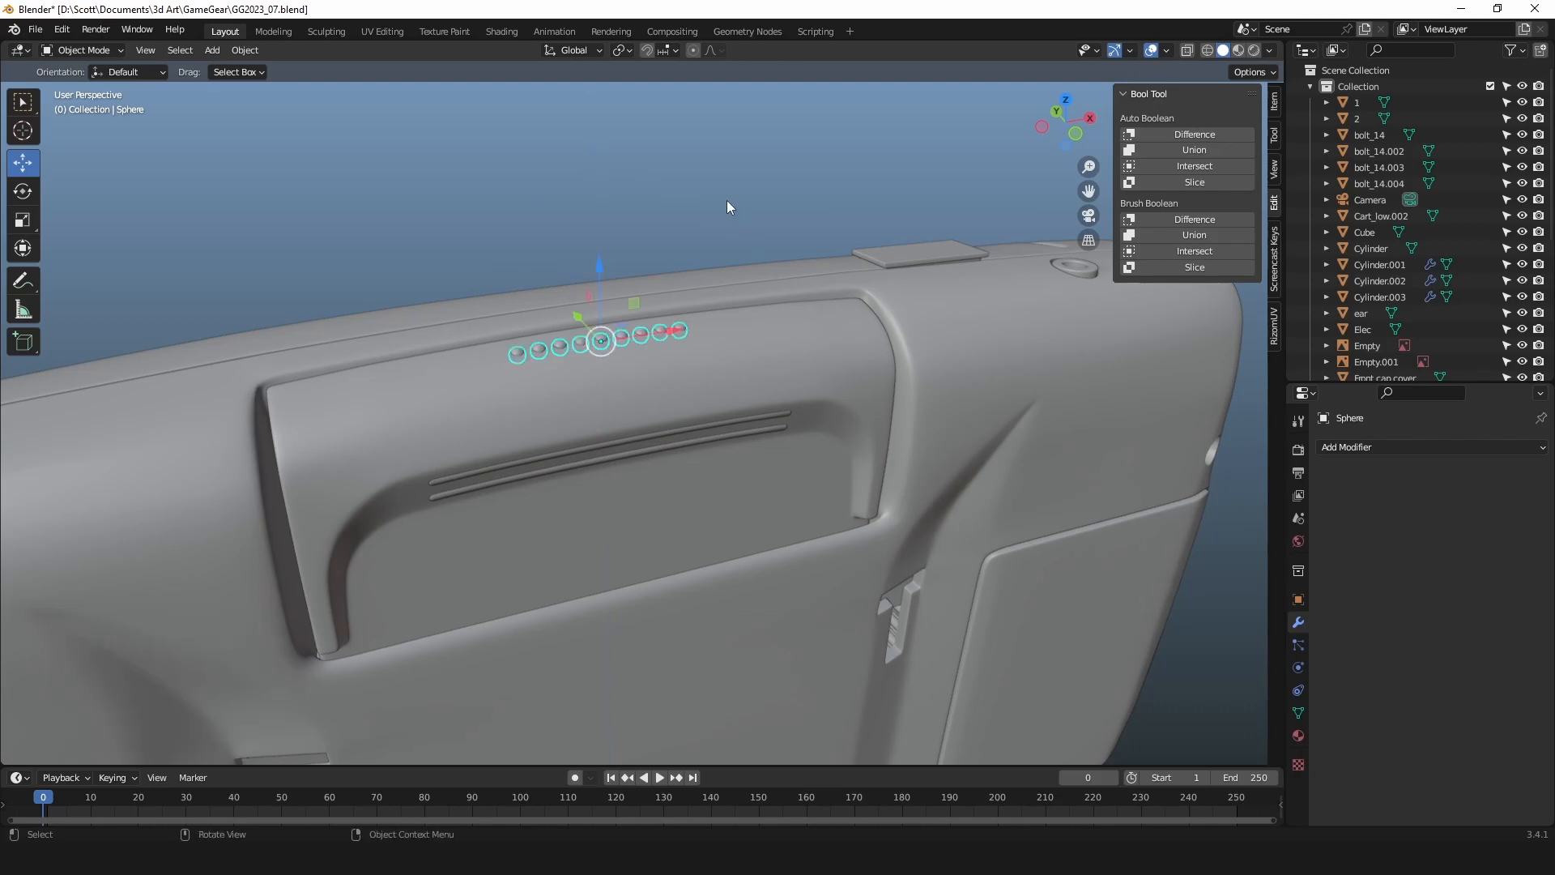
left_click(729, 205)
Examine the front shell's mesh flow around the two round buttons and the curved recess in Edit Mode.
scroll(625, 358, "down", 3)
middle_click_drag(534, 373, 766, 387)
scroll(692, 406, "up", 3)
left_click_drag(642, 403, 690, 392, "alt")
mouse_move(690, 392)
middle_mouse_down()
mouse_move(722, 420)
mouse_move(576, 396)
mouse_move(698, 415)
middle_mouse_up()
scroll(601, 405, "down", 2)
scroll(729, 413, "up", 5)
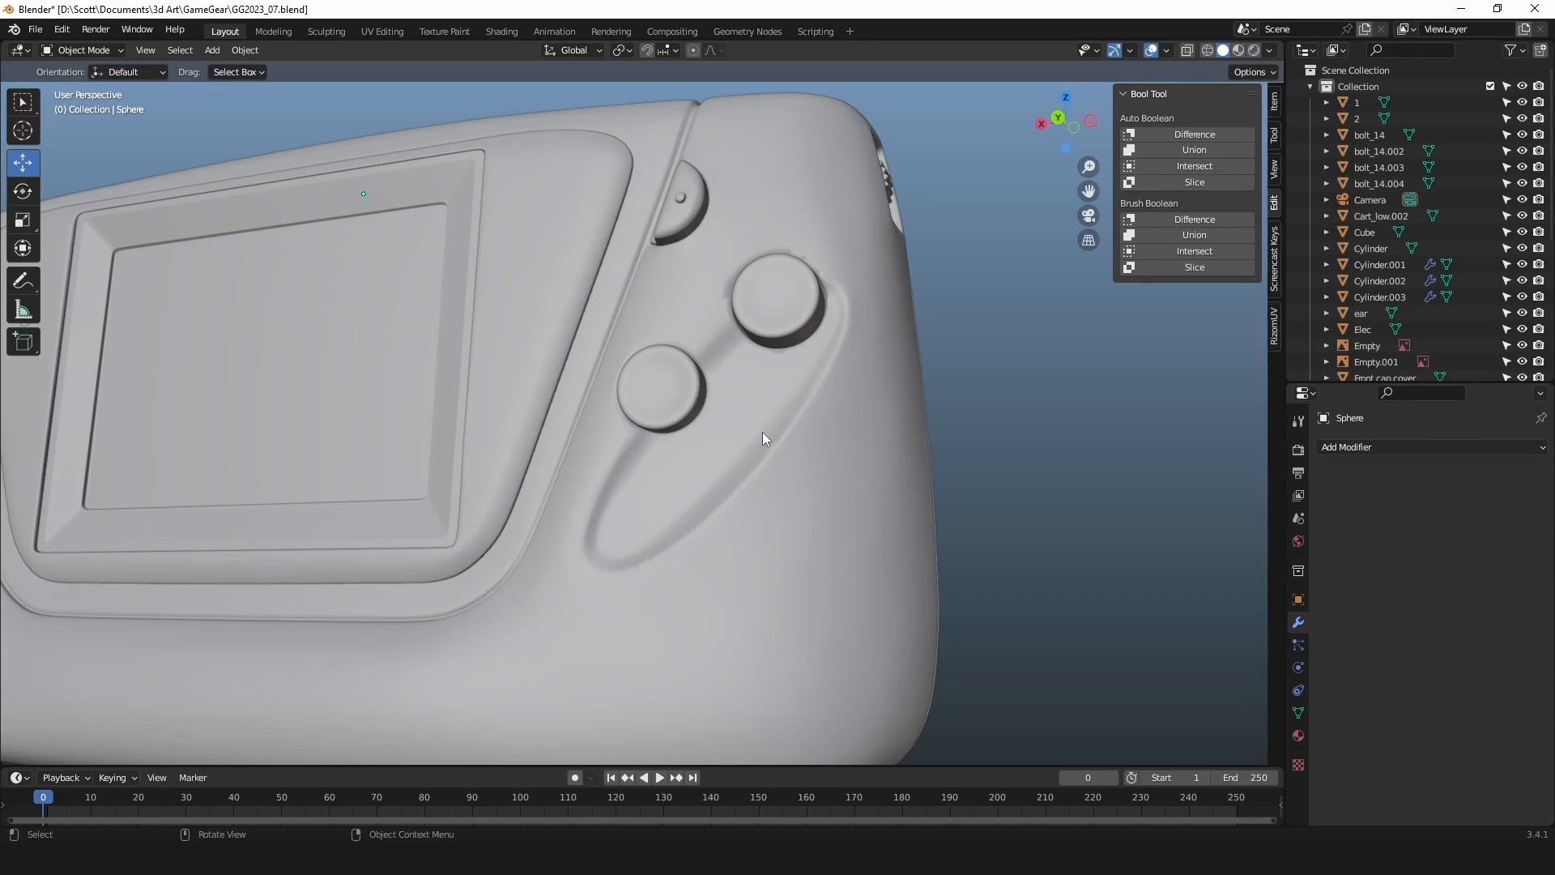
left_click(754, 428)
key("Tab")
scroll(619, 454, "up", 2)
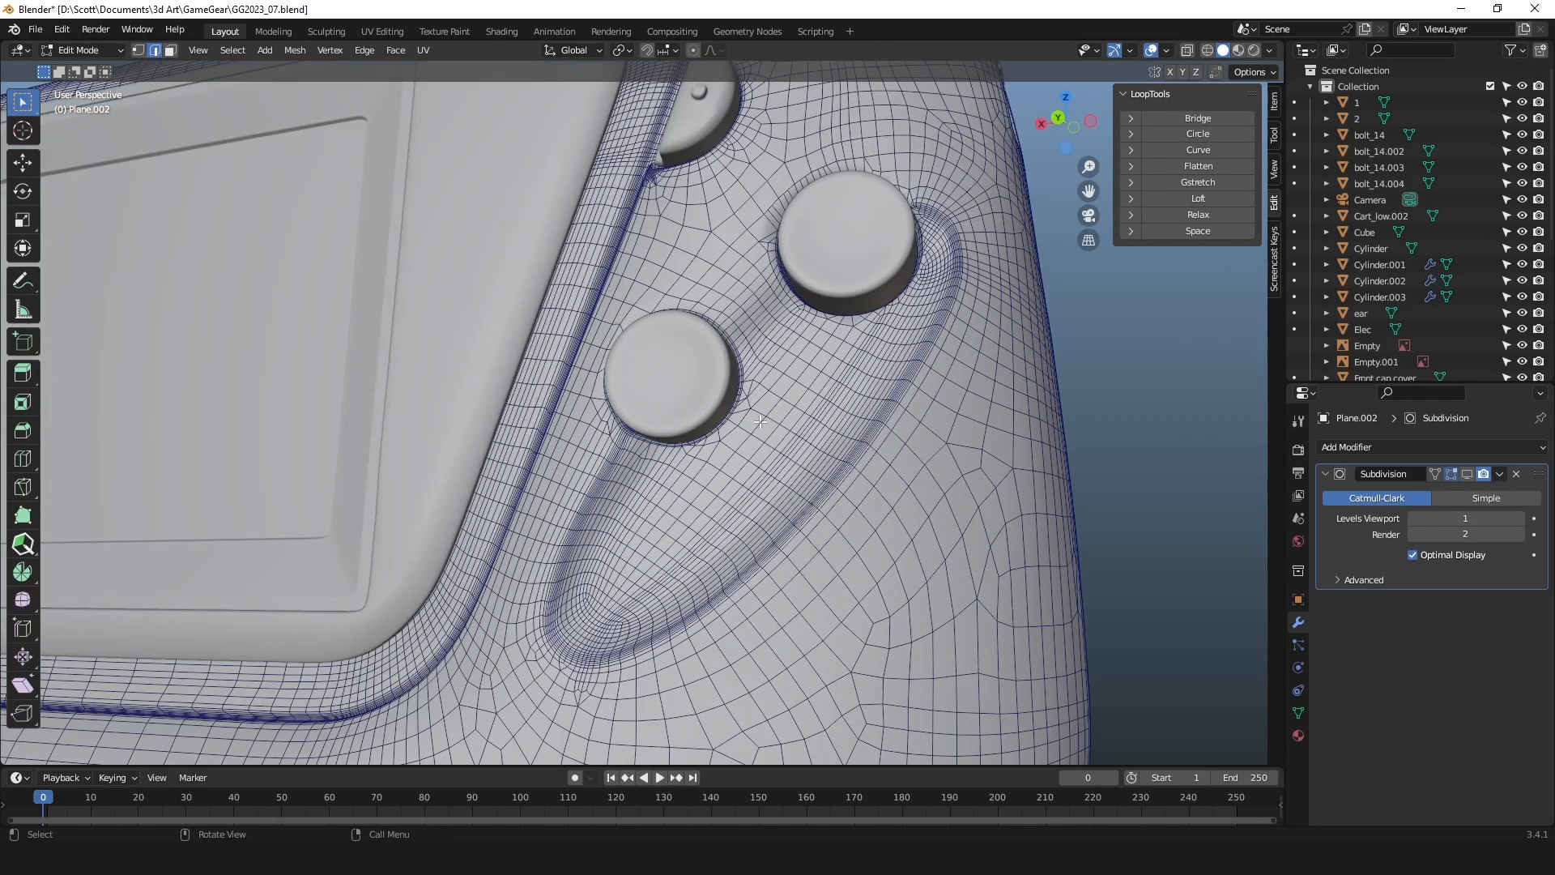
middle_click_drag(626, 433, 583, 379, "shift")
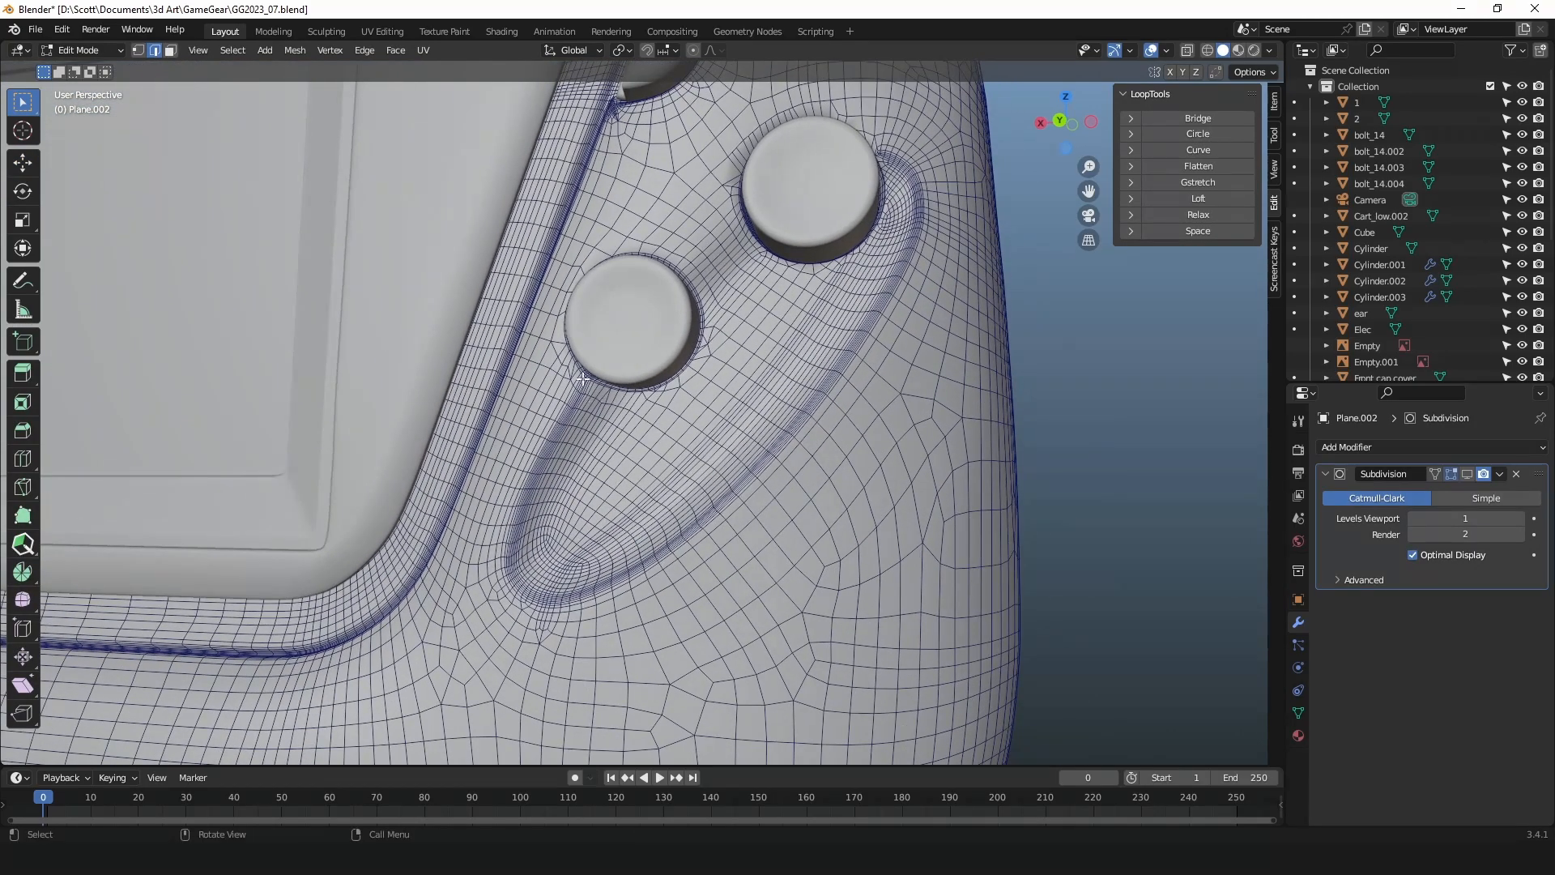
middle_click_drag(656, 568, 758, 445)
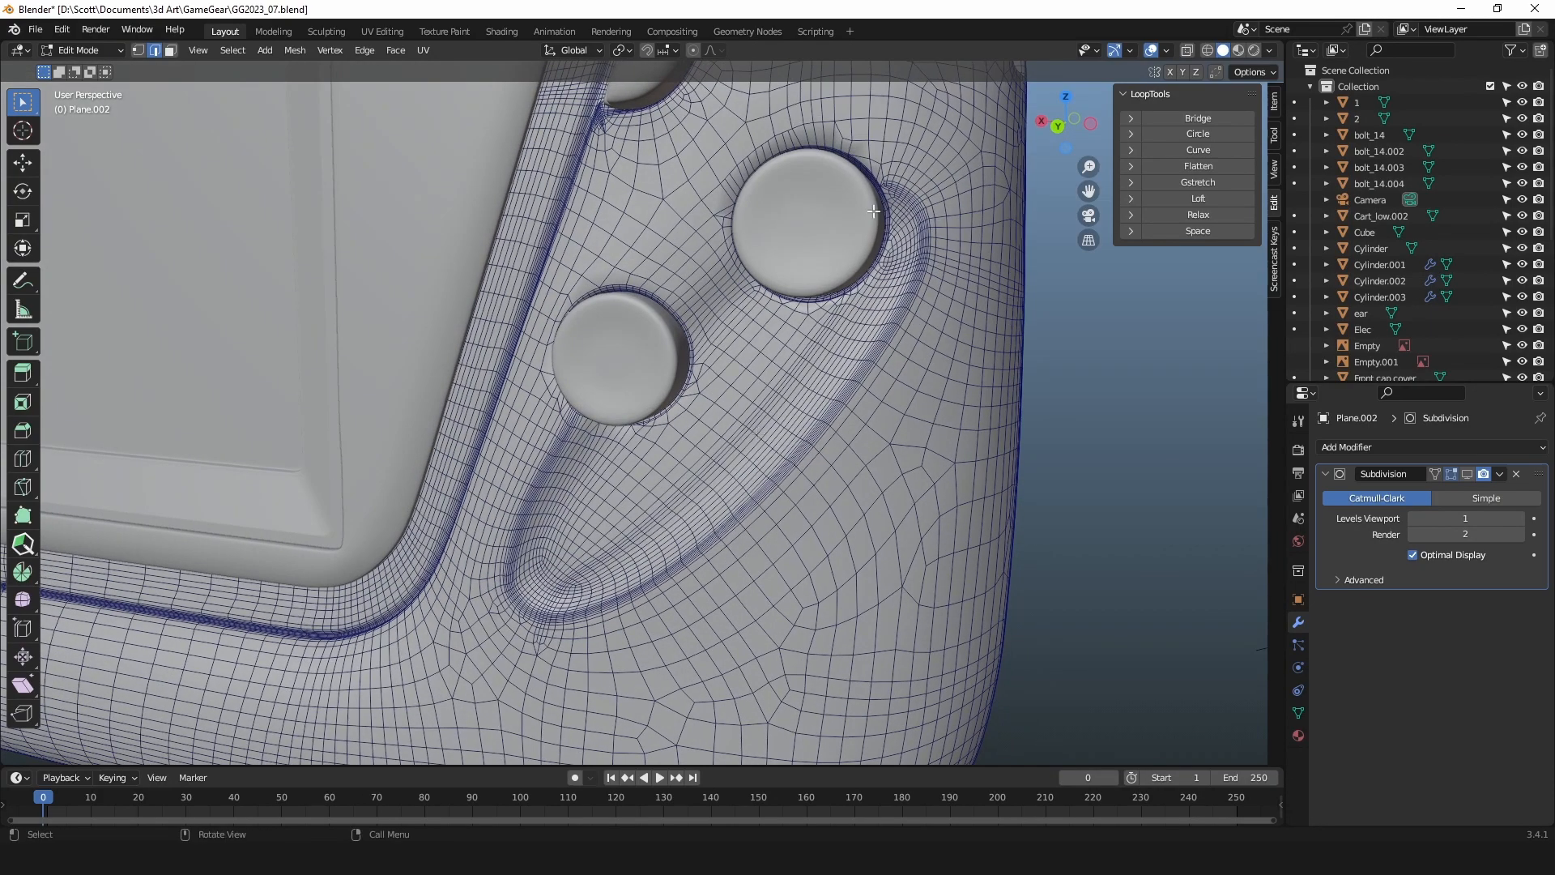
key("Tab")
scroll(904, 340, "down", 4)
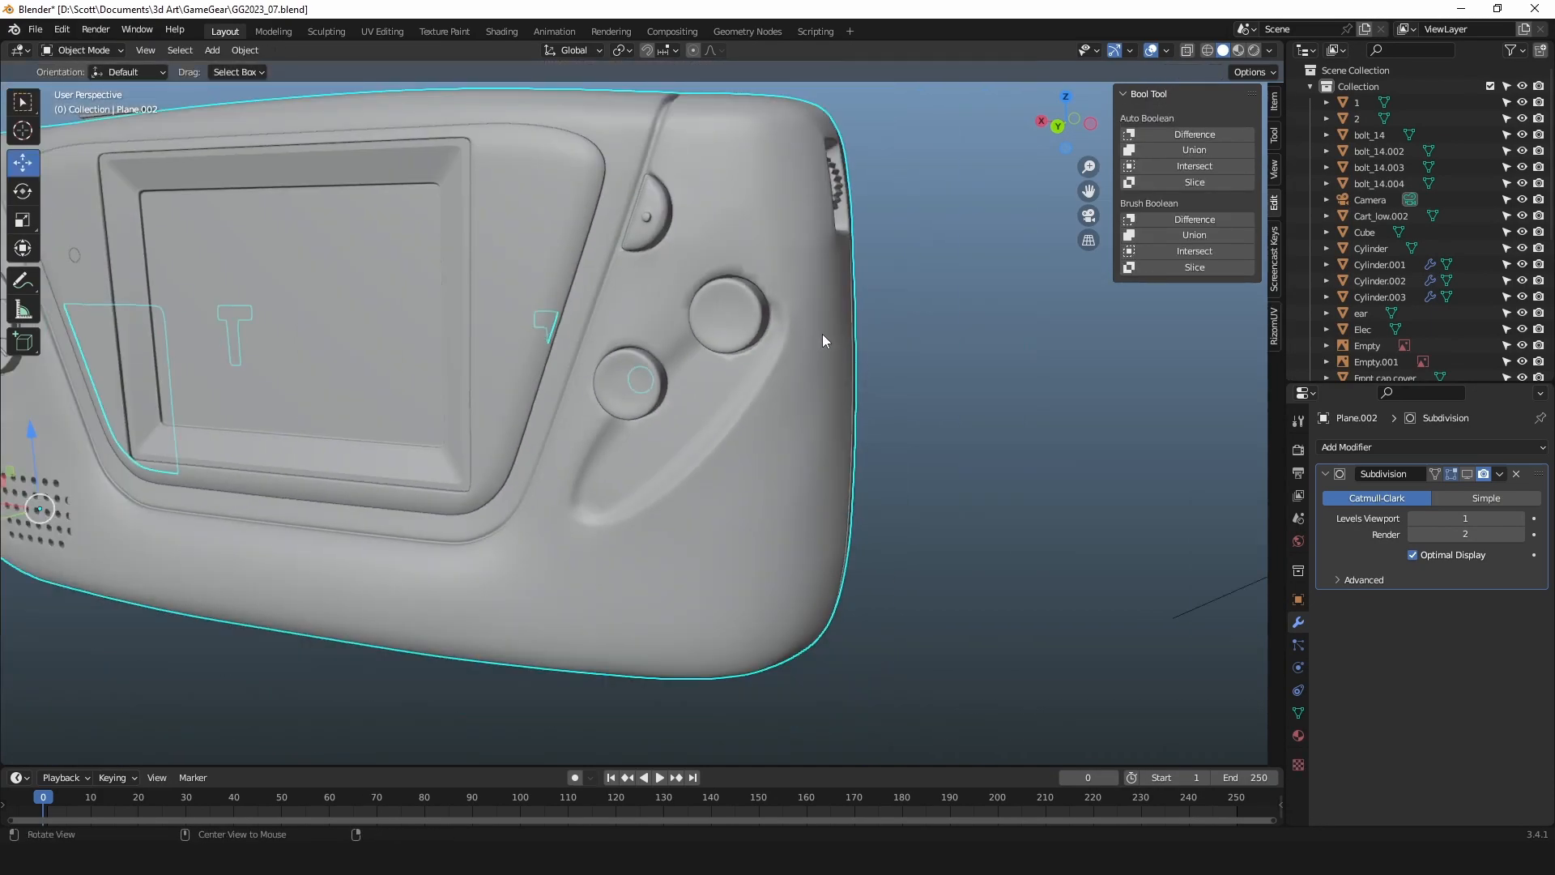
scroll(823, 335, "up", 1)
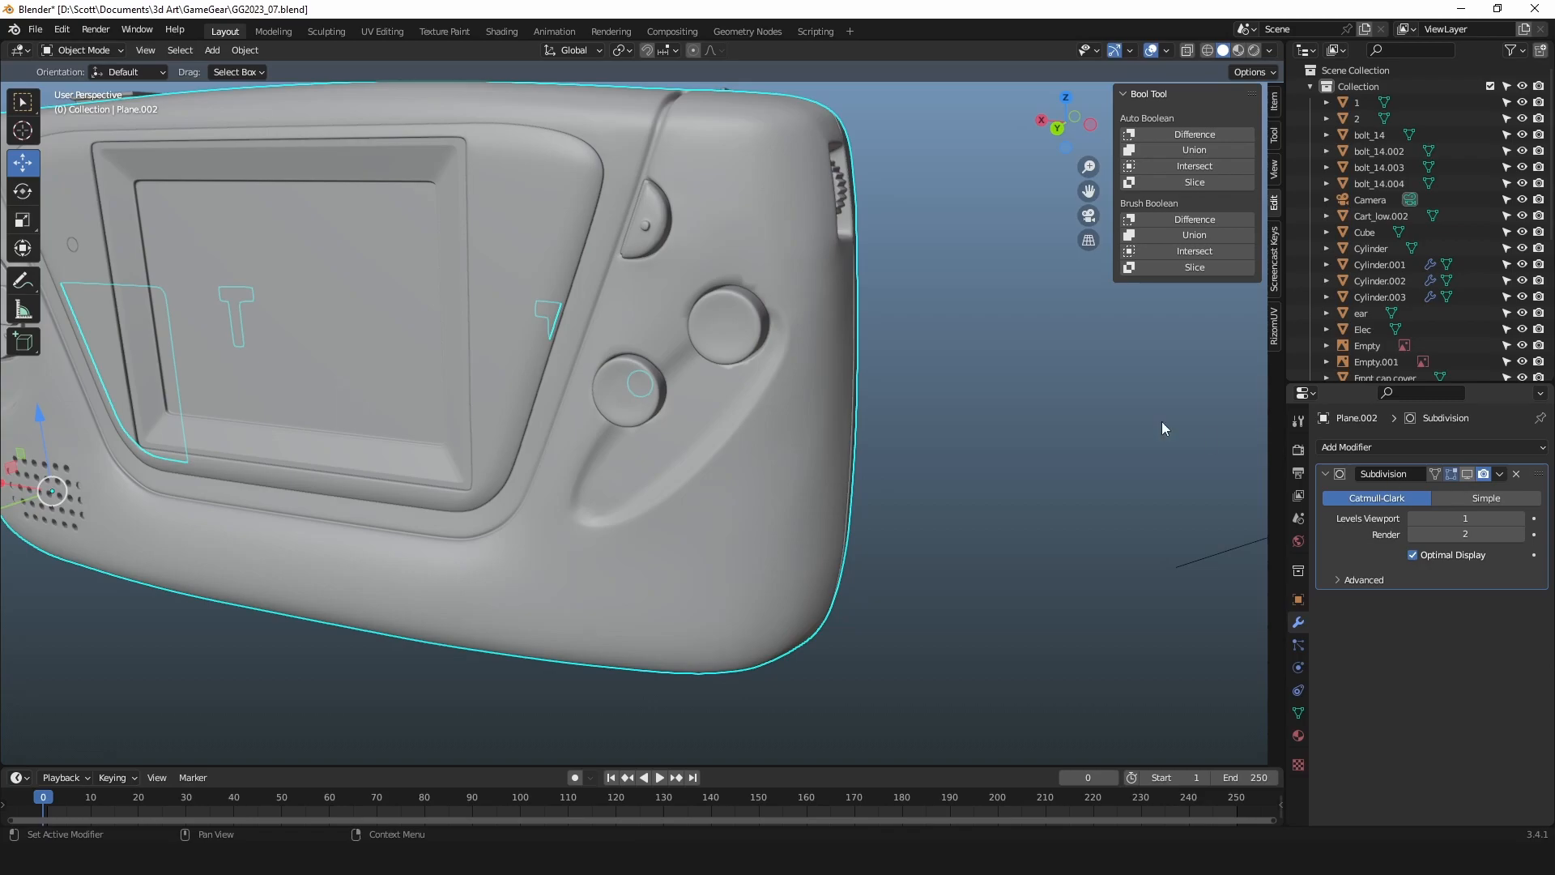
left_click(1011, 397)
Examine the topology across the whole front shell, including the screen border and speaker holes, in Edit Mode.
scroll(761, 379, "down", 2)
middle_click_drag(717, 381, 823, 362)
middle_click_drag(726, 454, 682, 484)
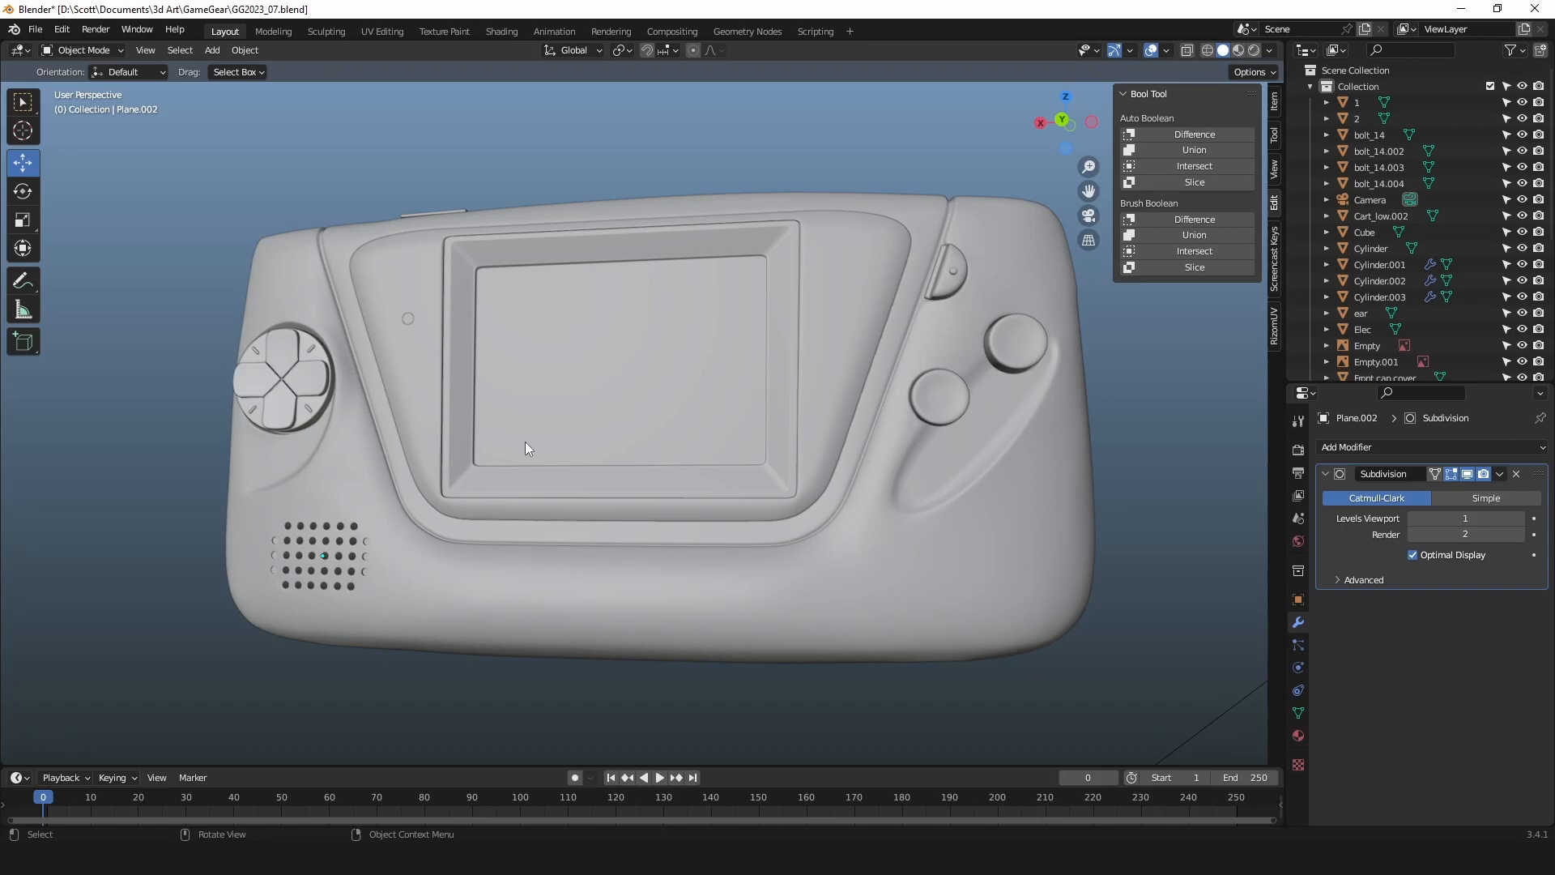
left_click(489, 571)
key("Tab")
middle_click_drag(496, 571, 542, 478)
scroll(600, 498, "up", 1)
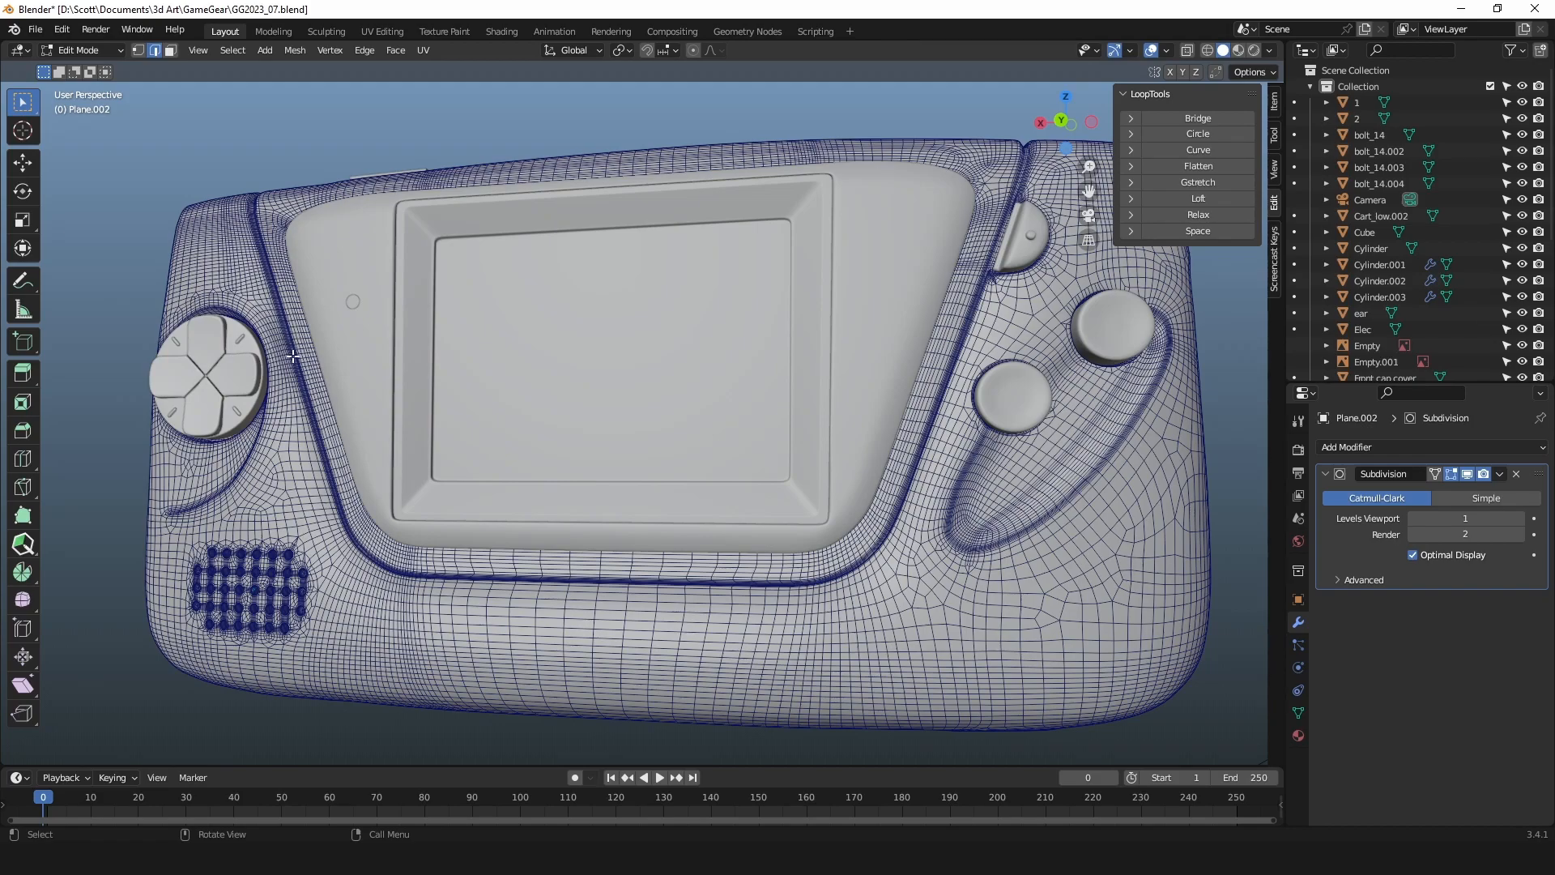
middle_click_drag(289, 493, 314, 458)
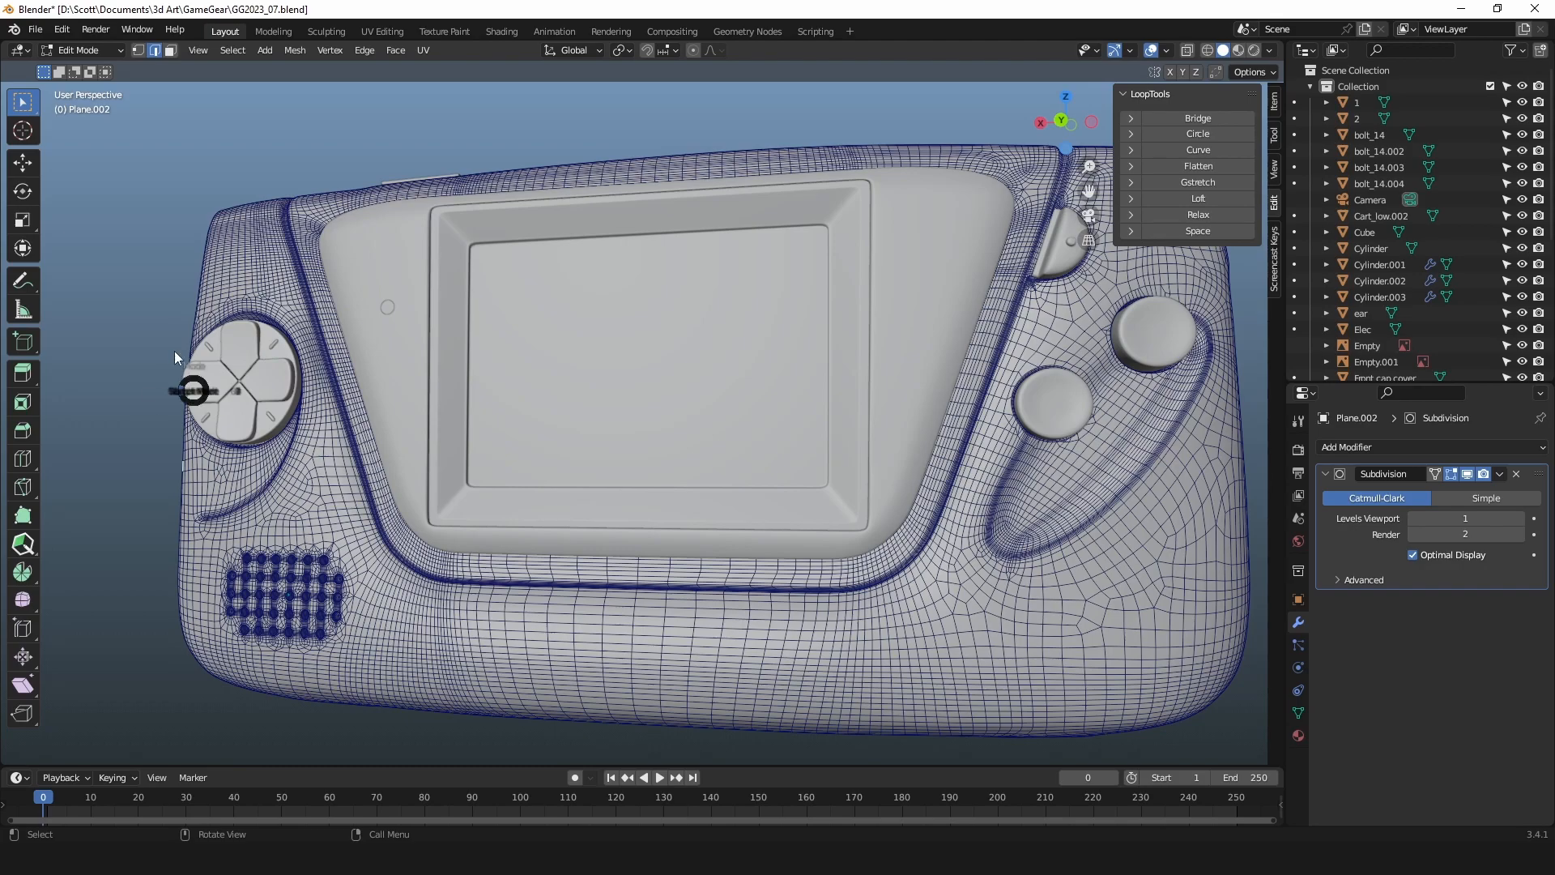
key("ctrl+Tab")
key("Escape")
key("Tab")
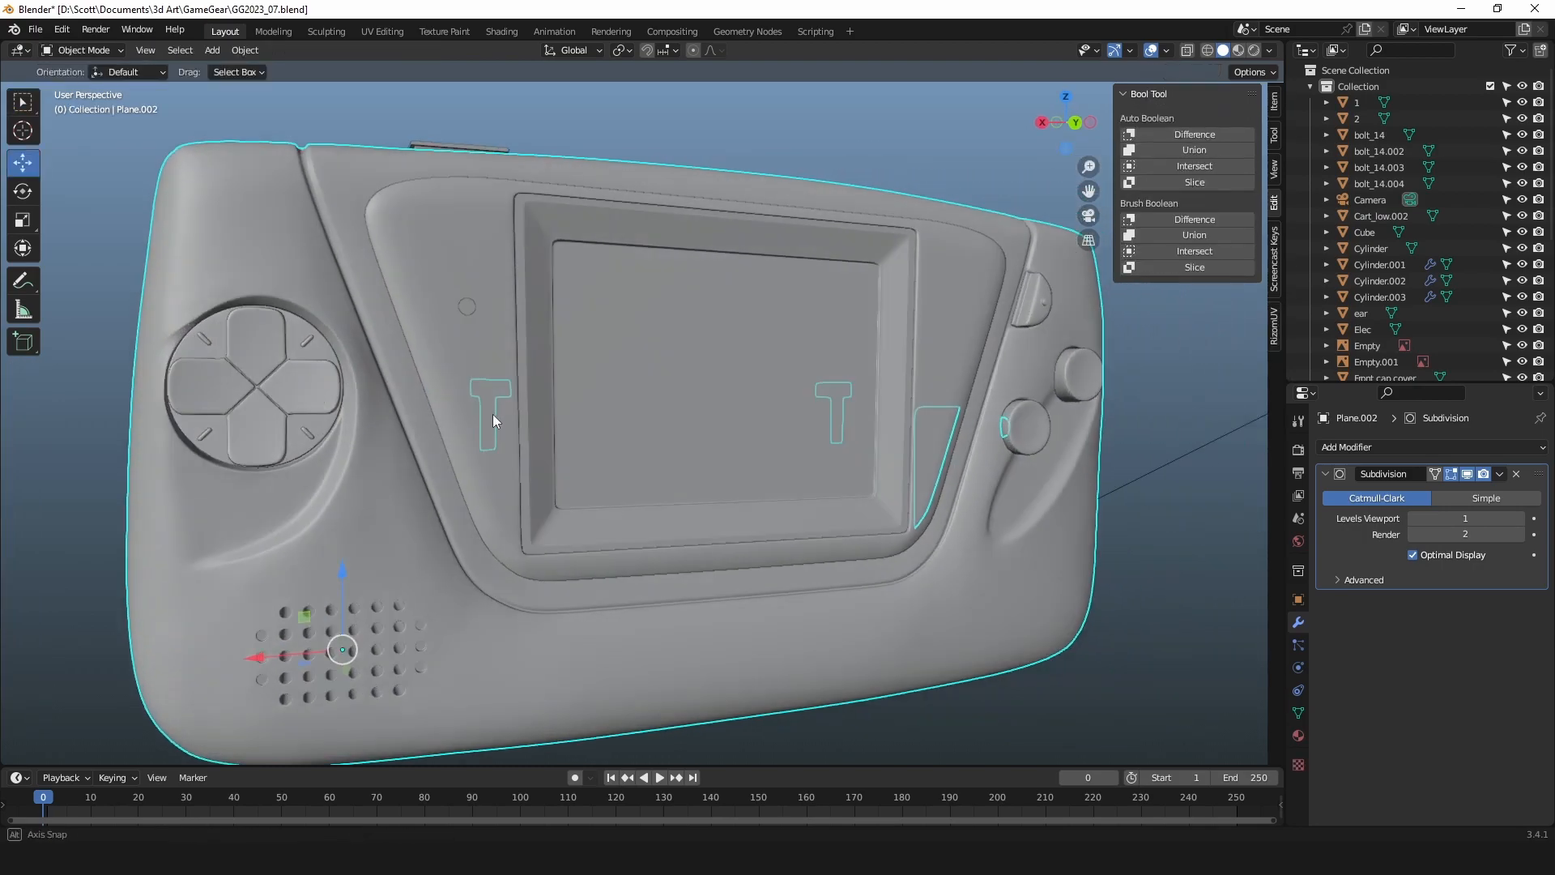
Switch the viewport lighting to MatCap and apply an orange MatCap to inspect the front shell's surface.
middle_click_drag(492, 415, 1057, 187)
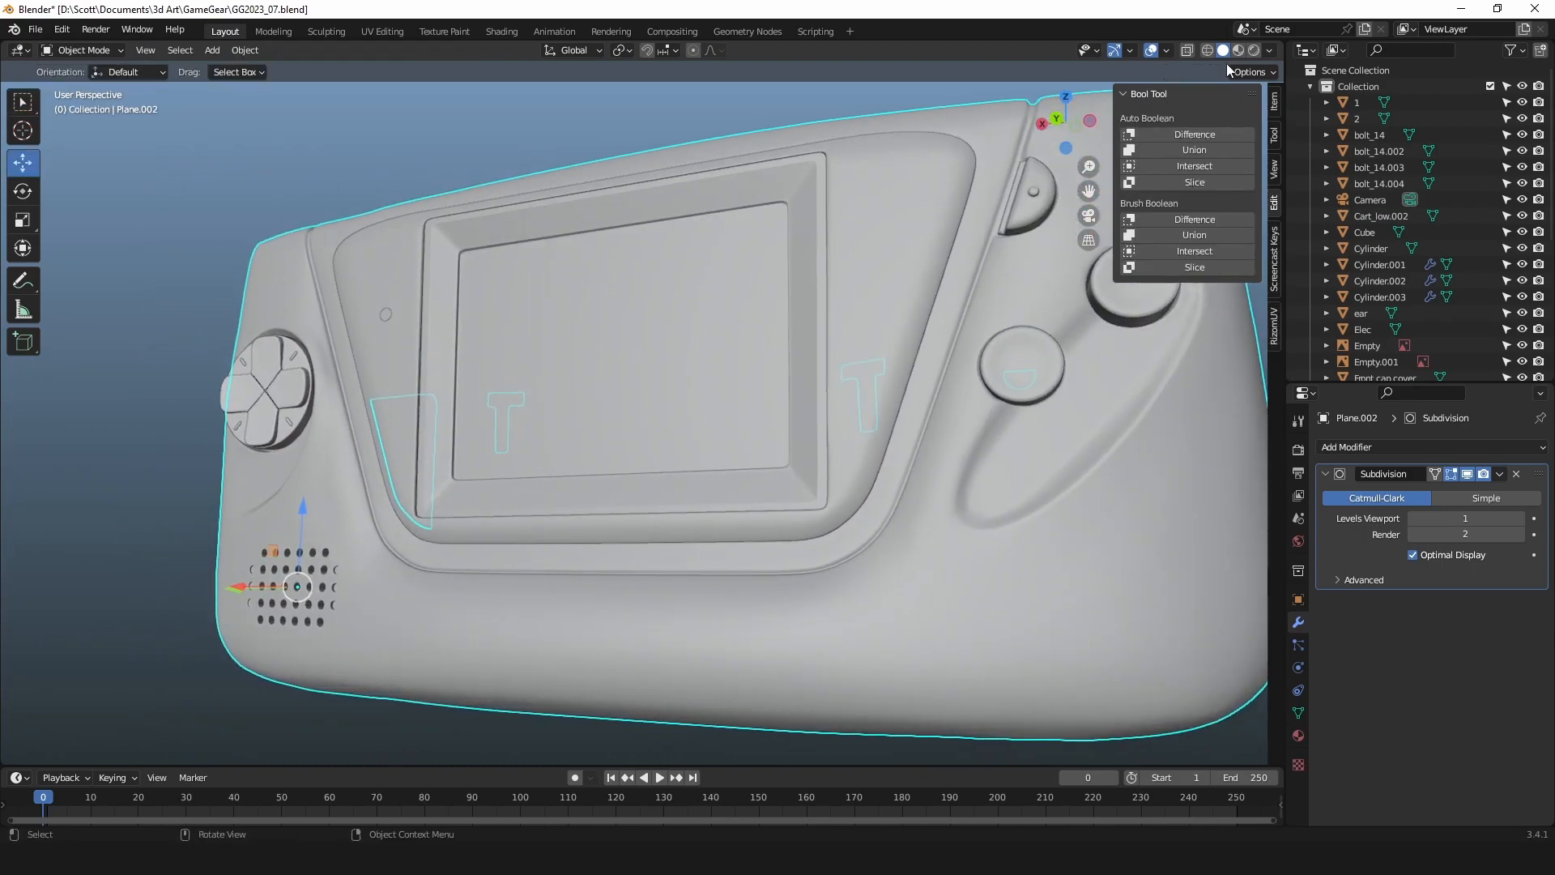
left_click(1268, 50)
left_click(1260, 156)
left_click(1258, 130)
left_click(1251, 162)
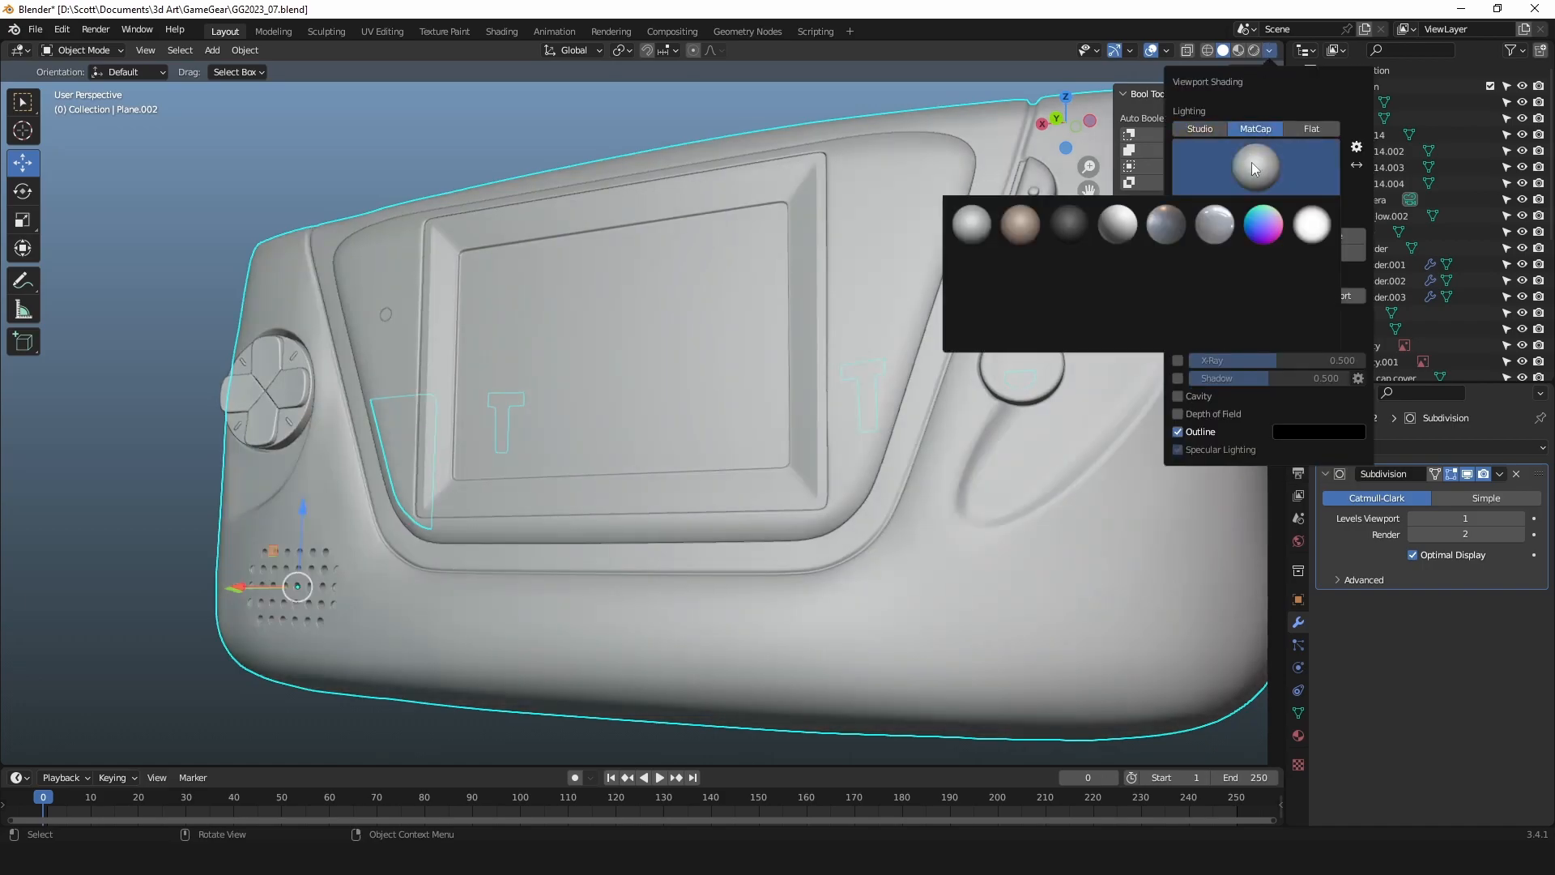
left_click(1166, 321)
mouse_move(1139, 313)
middle_mouse_down()
mouse_move(752, 415)
mouse_move(717, 392)
mouse_move(659, 395)
mouse_move(1063, 199)
mouse_move(784, 359)
mouse_move(1233, 203)
middle_mouse_up()
Change the viewport MatCap to a glossy dark red one and examine the reflections across the console's front.
left_click(1275, 49)
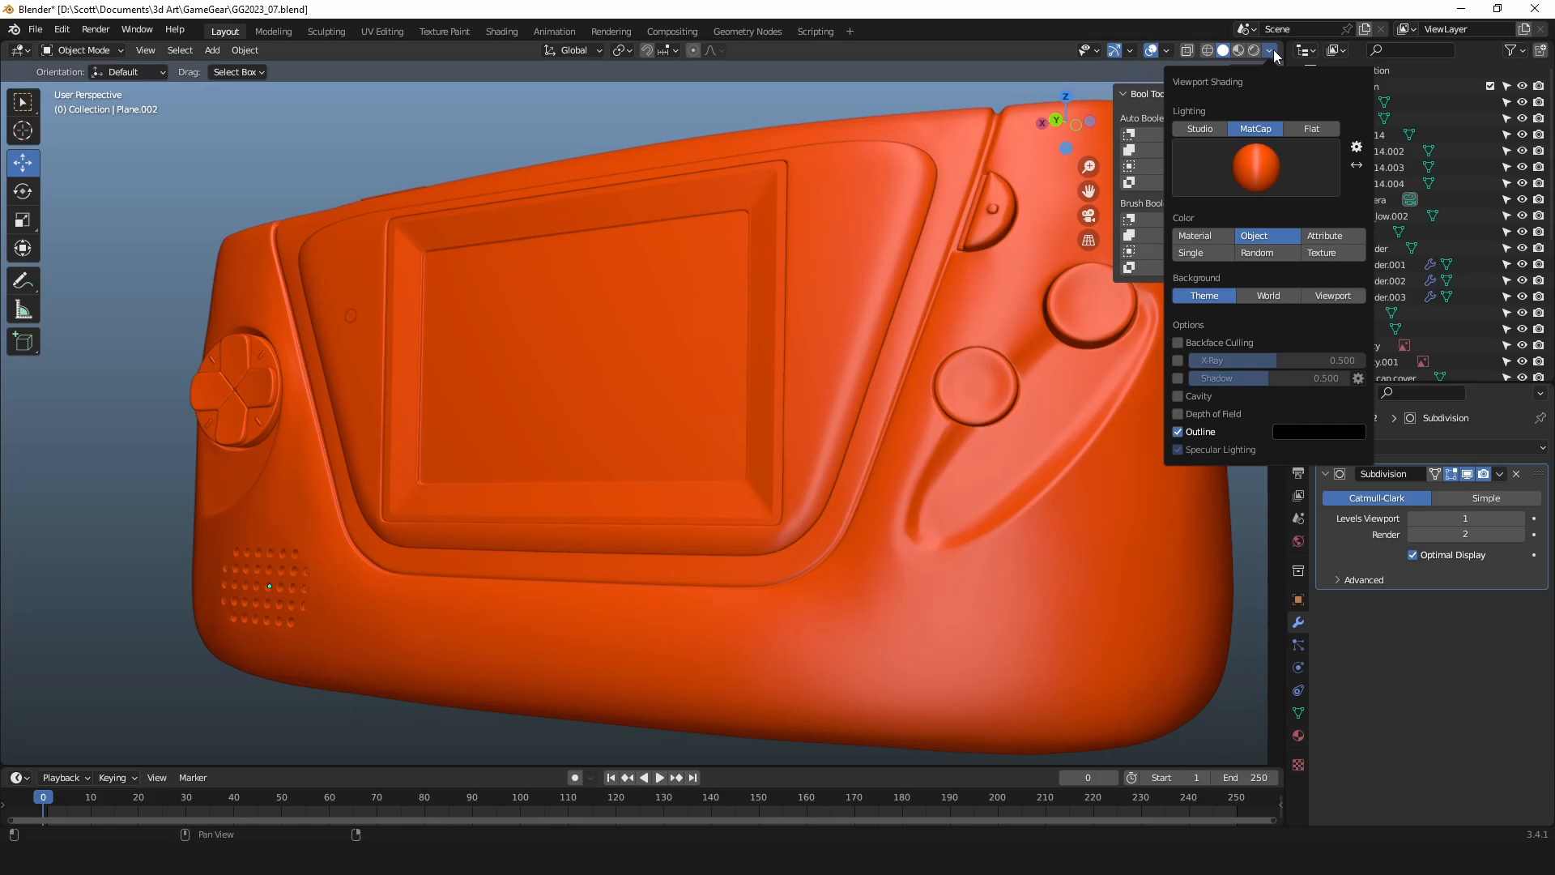
left_click(1260, 161)
left_click(1260, 272)
mouse_move(610, 340)
middle_mouse_down()
mouse_move(703, 312)
mouse_move(705, 386)
mouse_move(700, 371)
mouse_move(664, 371)
mouse_move(603, 388)
mouse_move(617, 367)
mouse_move(635, 381)
mouse_move(595, 414)
mouse_move(609, 397)
mouse_move(668, 398)
mouse_move(685, 442)
mouse_move(838, 442)
mouse_move(871, 415)
mouse_move(889, 338)
mouse_move(696, 431)
mouse_move(720, 467)
mouse_move(863, 397)
mouse_move(724, 400)
mouse_move(686, 375)
mouse_move(1086, 290)
middle_mouse_up()
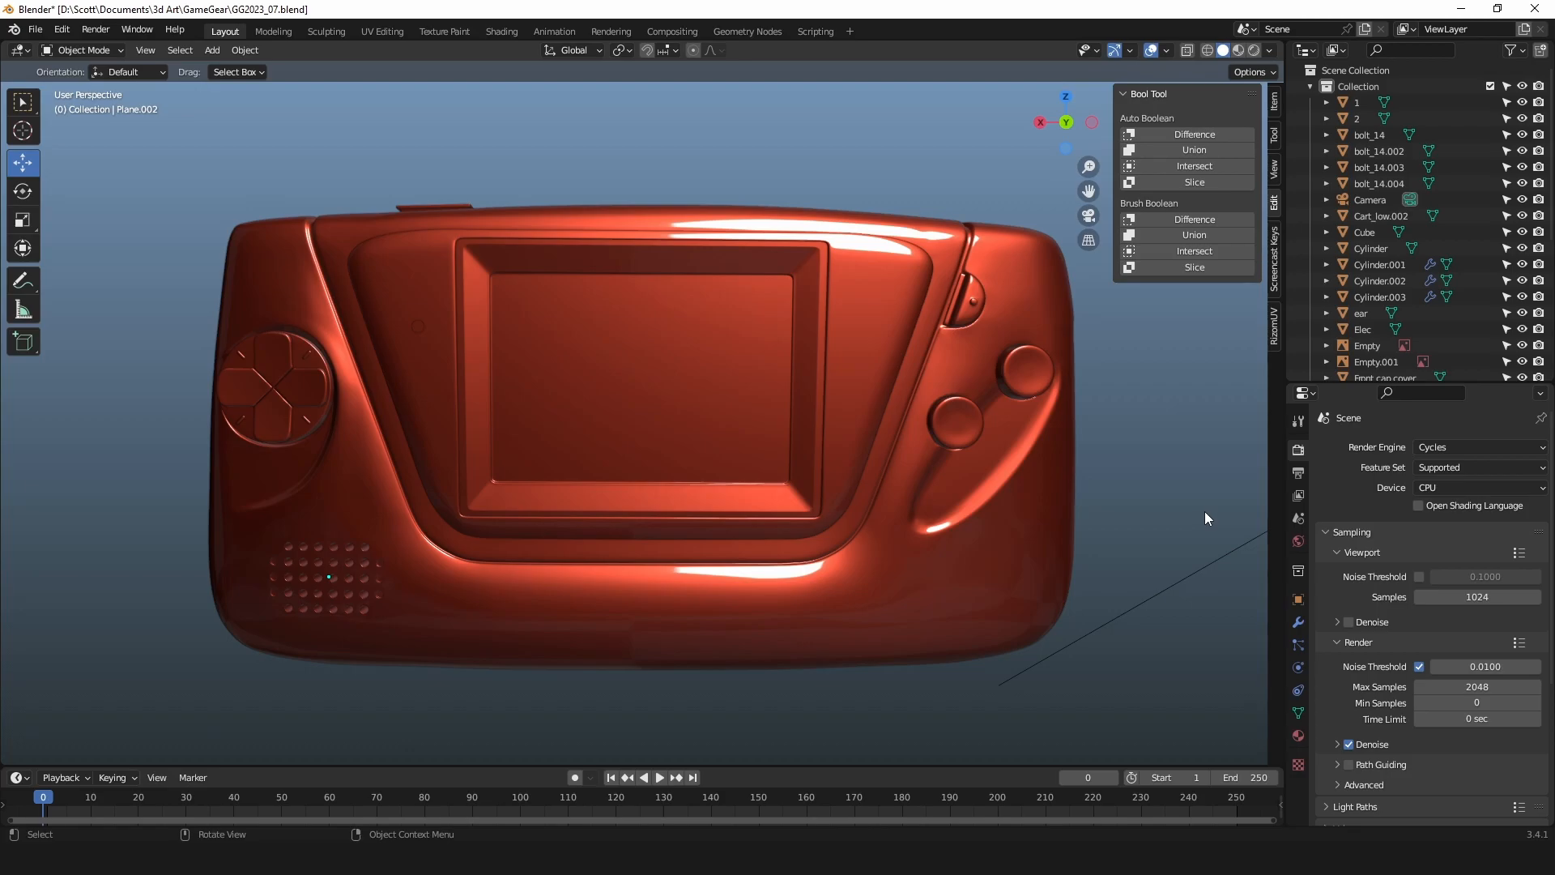
middle_click_drag(874, 357, 774, 390)
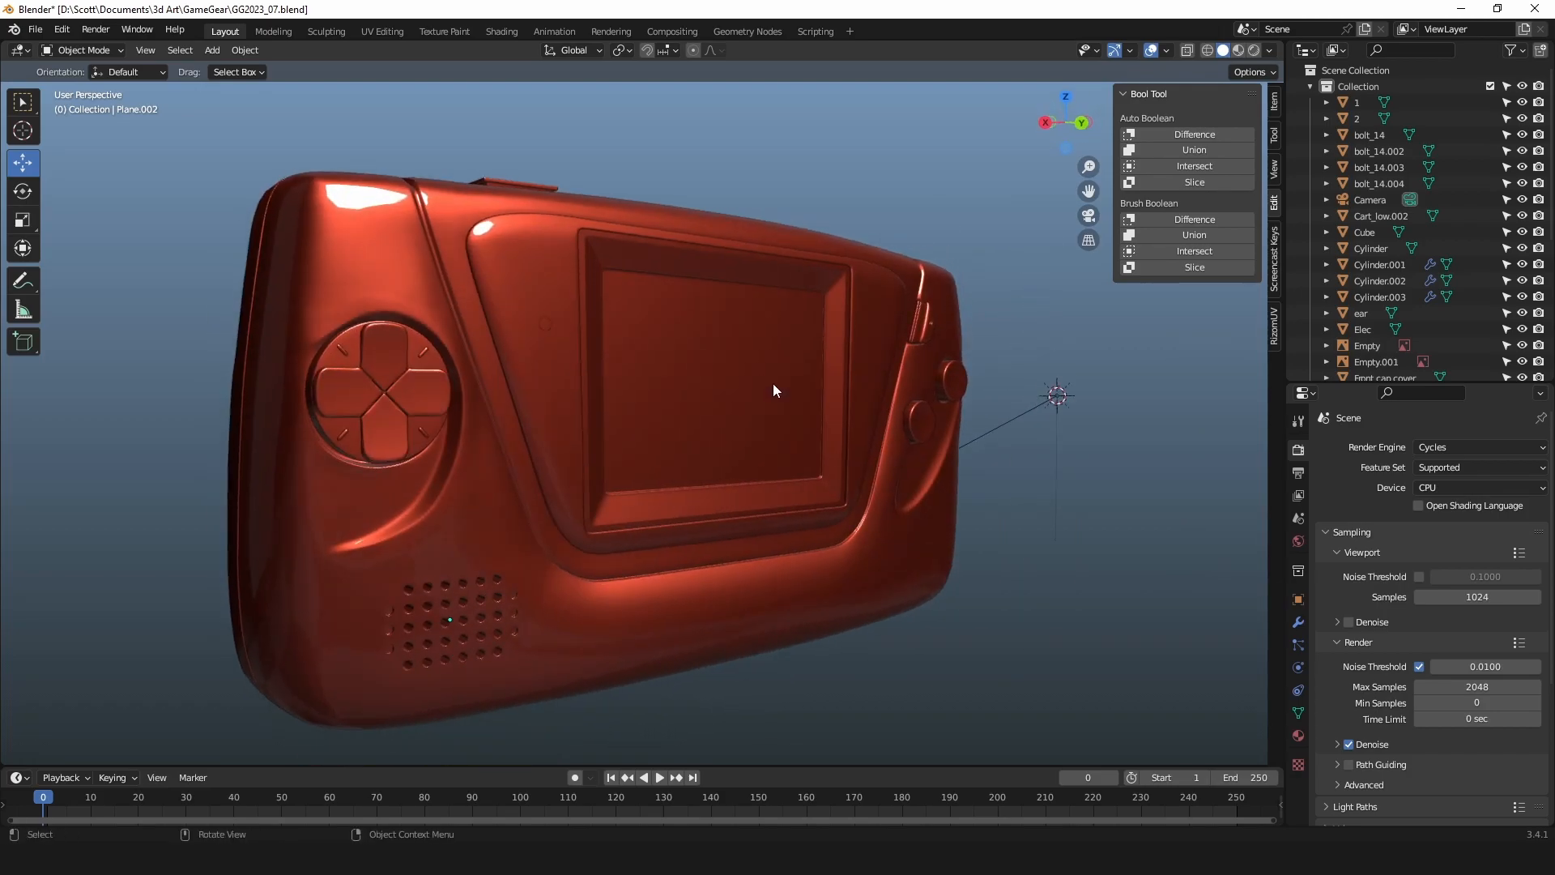